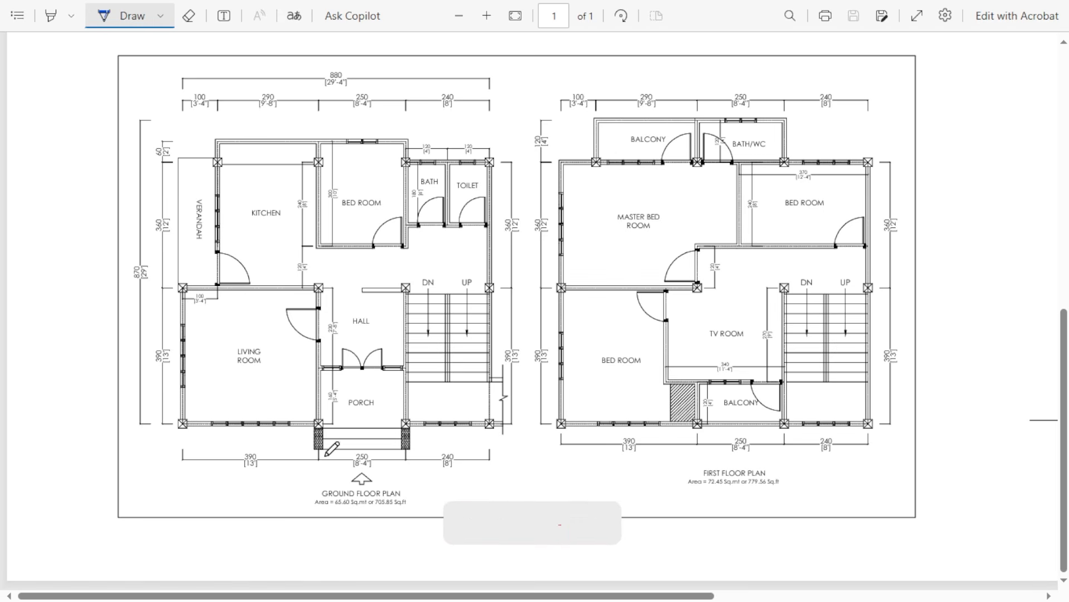
Step: Underline the ground floor and first floor area notes in ink and draw a tick at the plan frame's upper corner
drag(320, 508, 405, 508)
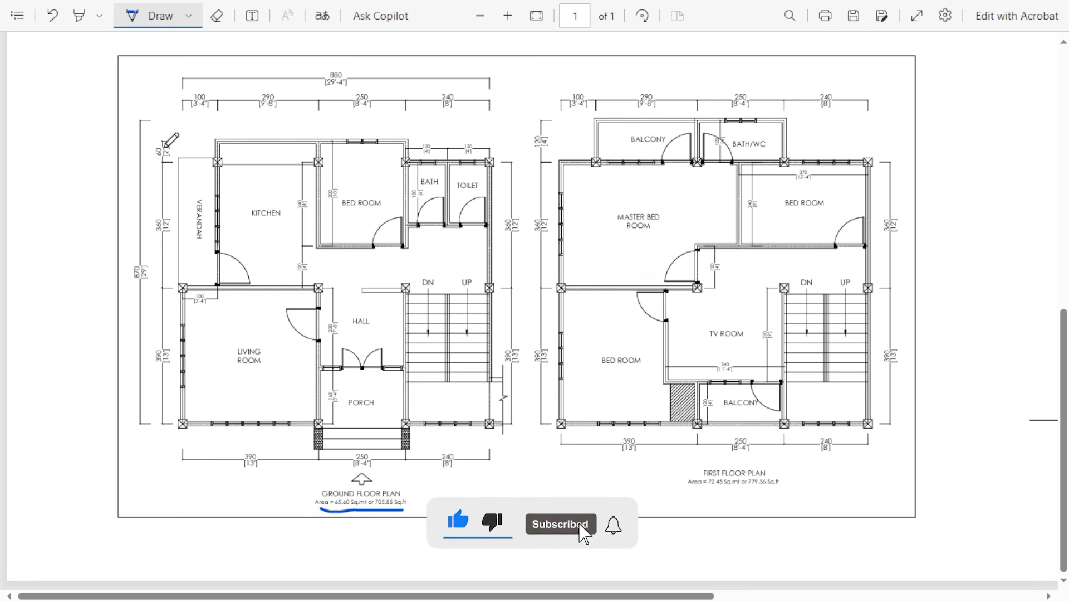
drag(686, 494, 783, 494)
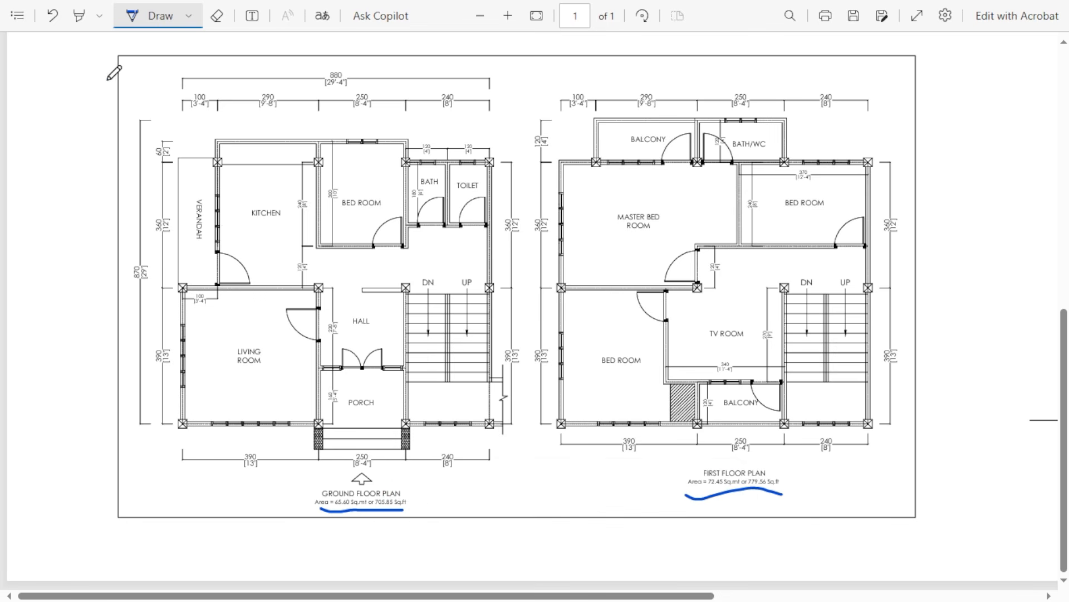
drag(119, 85, 148, 68)
Step: Examine the elevation options 1, 2 and 3 and the floor plans in the house drawing PDF
scroll(580, 310, up, 3)
scroll(580, 310, up, 7)
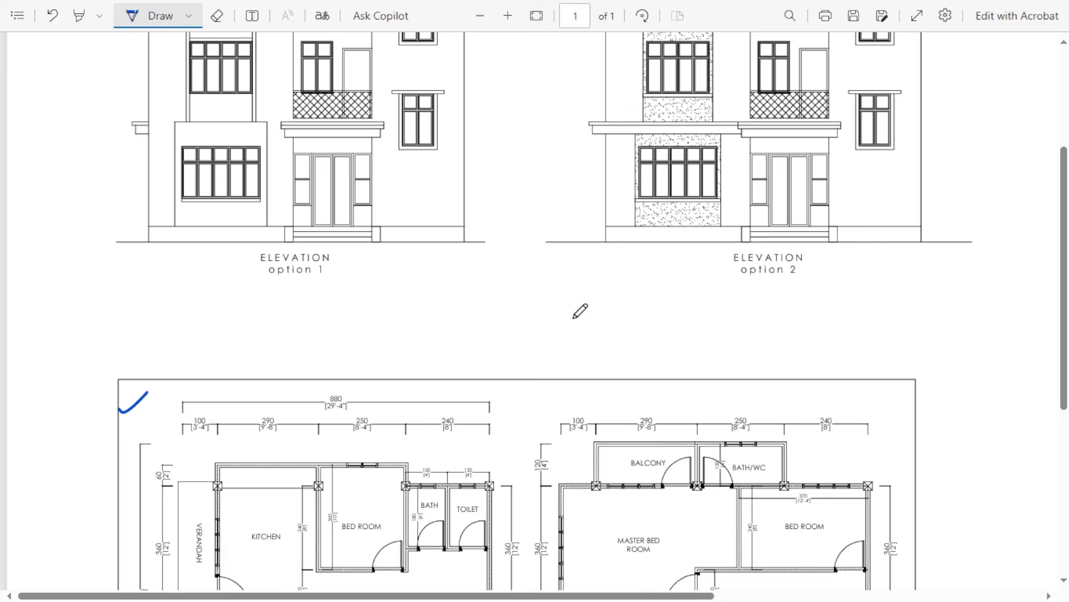
scroll(589, 336, down, 1)
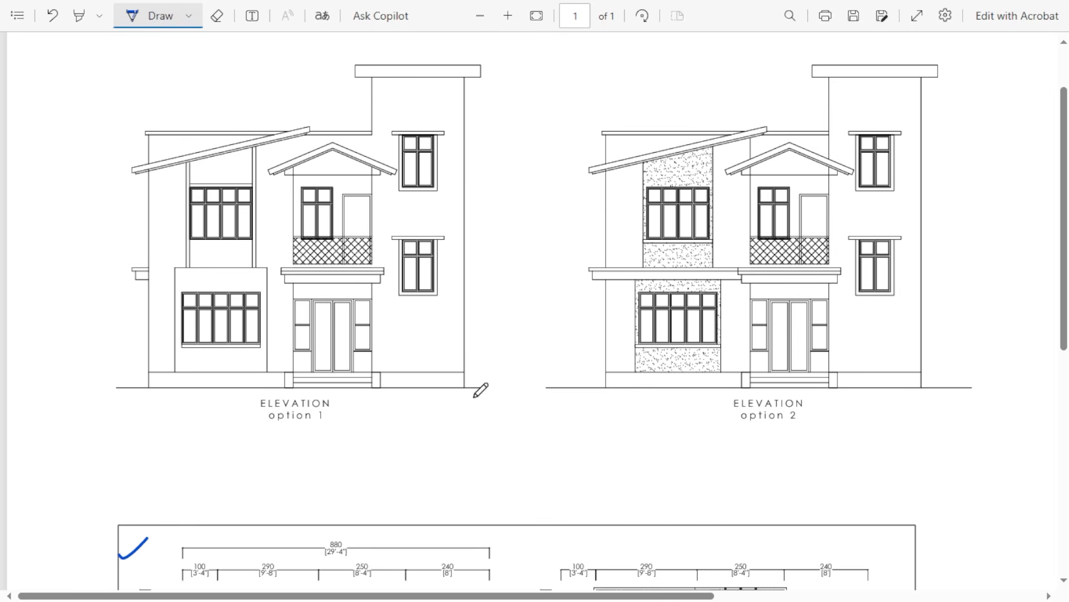
scroll(821, 444, right, 6)
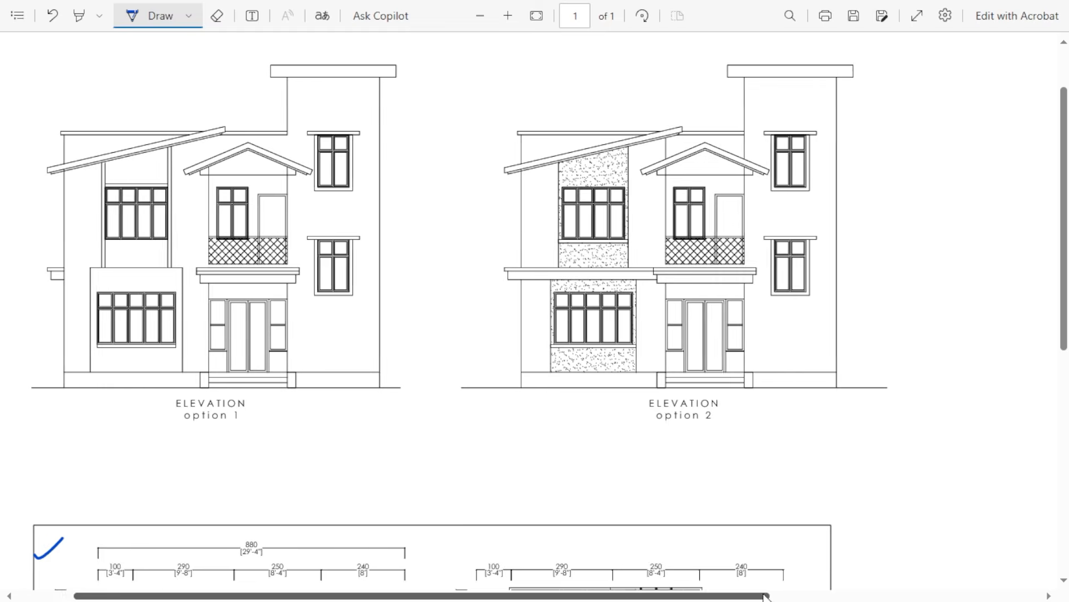
scroll(818, 458, down, 3)
scroll(819, 458, down, 5)
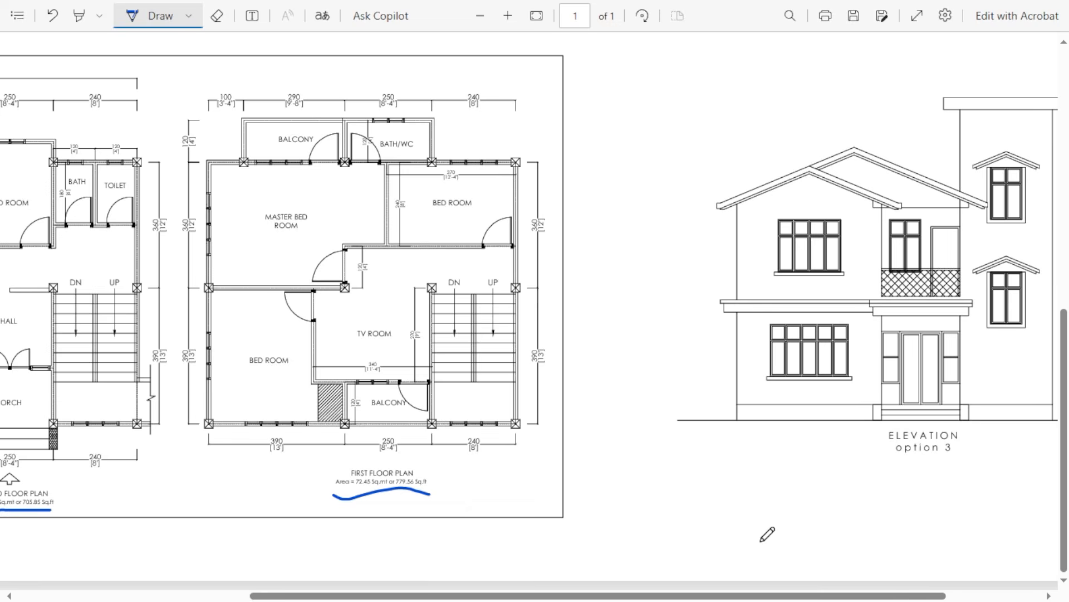
scroll(757, 523, up, 1)
drag(710, 597, 533, 597)
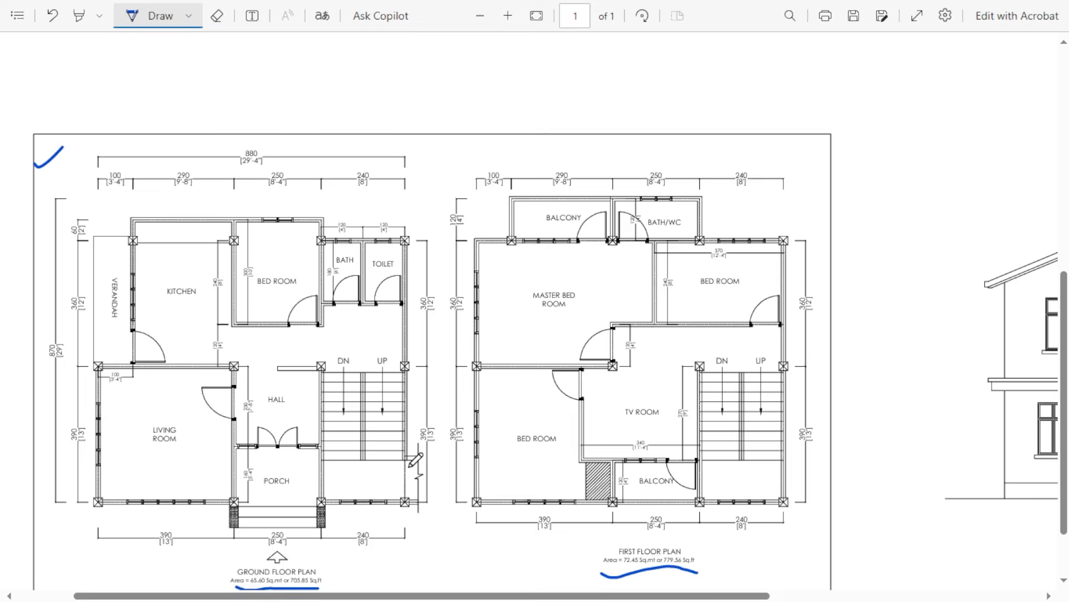
scroll(411, 465, up, 5)
scroll(384, 423, down, 1)
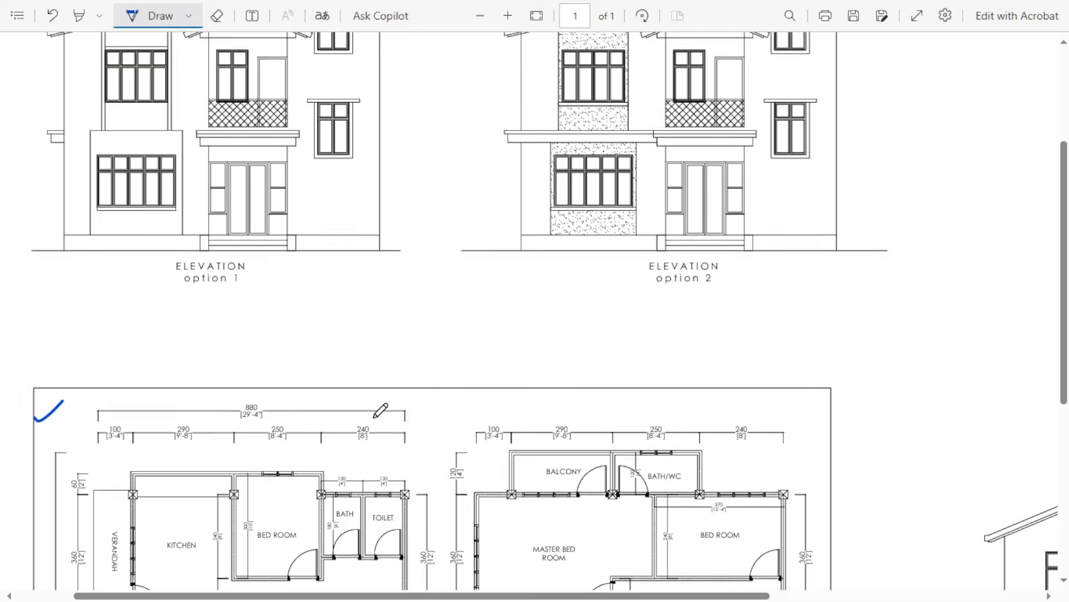
scroll(380, 410, up, 2)
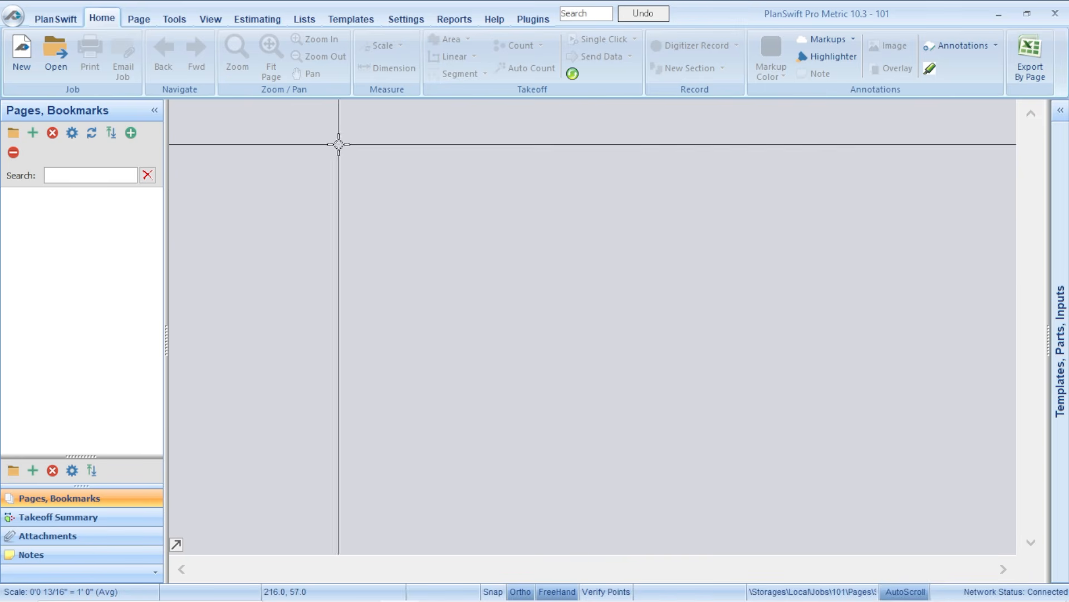
Step: In PlanSwift, add Sharma House.pdf to the job as an image file page, converted from PDF to TIF
click(32, 132)
click(624, 498)
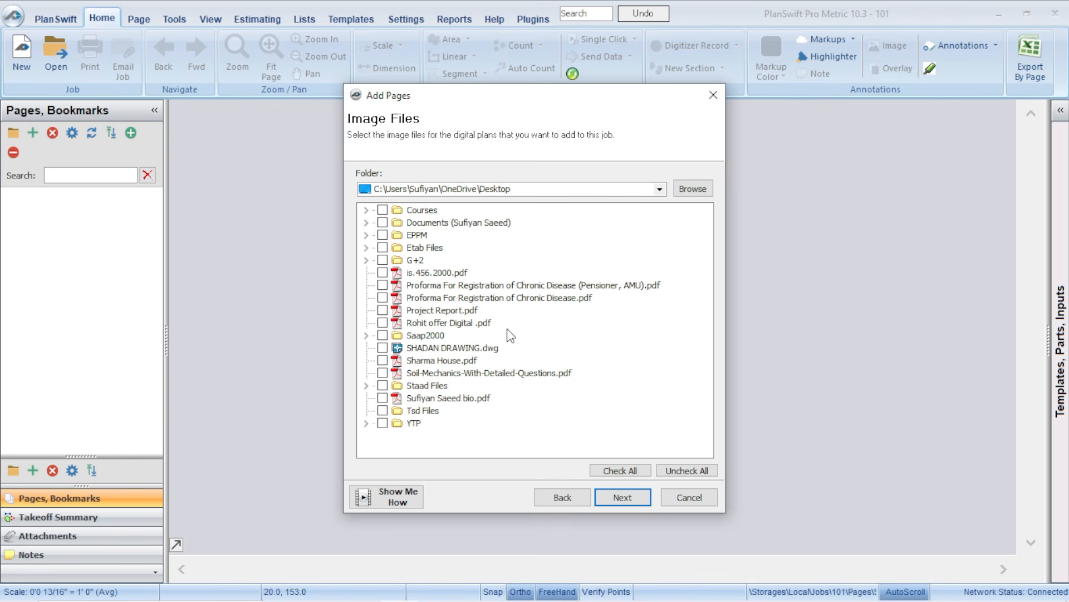
click(383, 360)
key(Return)
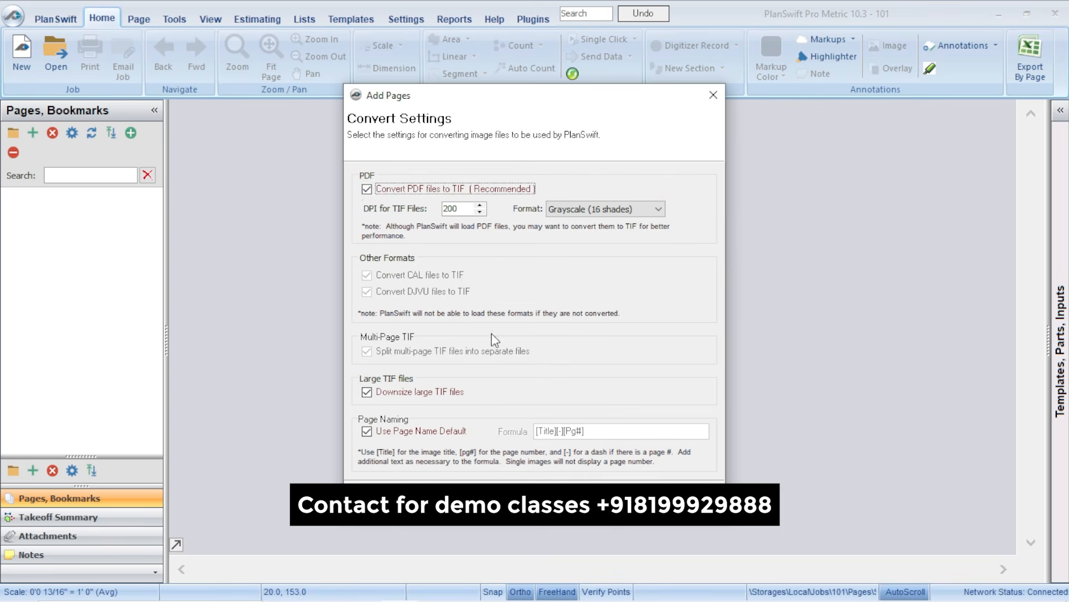
click(367, 392)
click(634, 495)
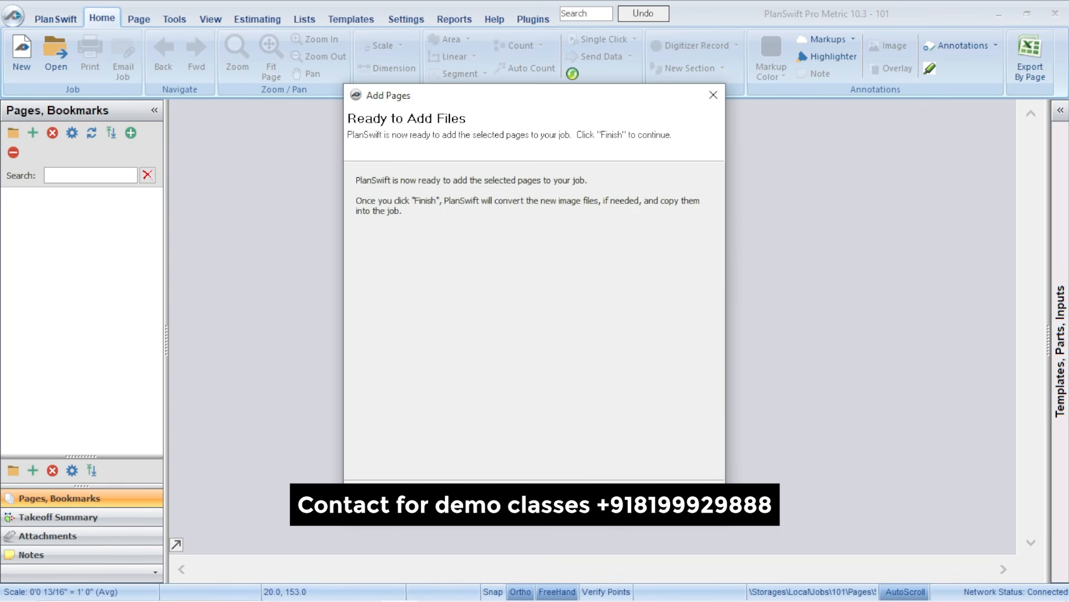
click(634, 495)
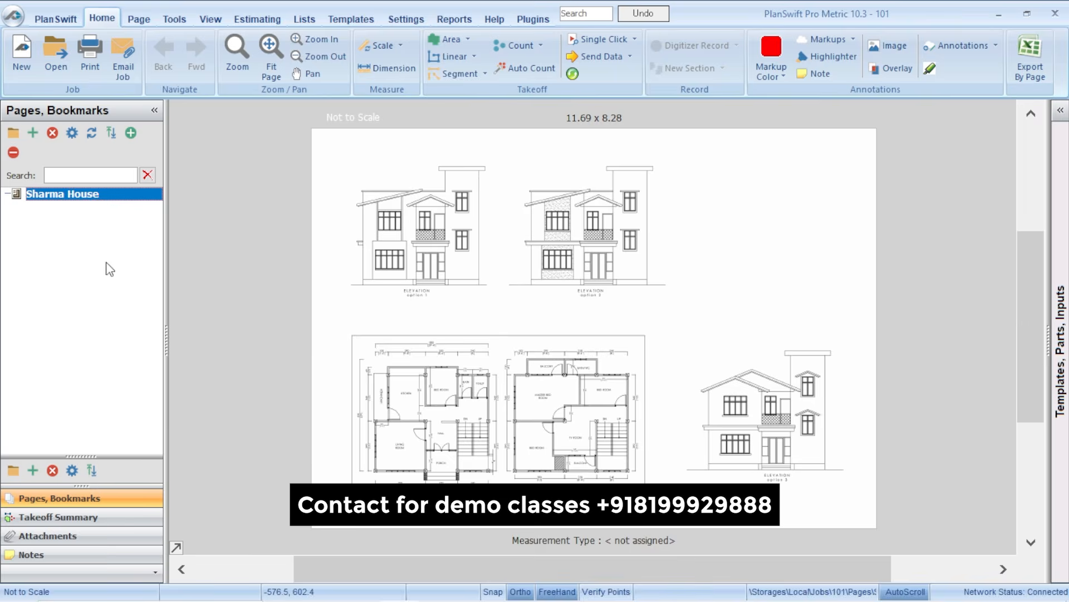
Step: Inspect the line quality of the TIF-converted page up close, on the ground floor plan and the option 2 elevation
scroll(555, 362, up, 3)
scroll(479, 357, down, 2)
scroll(468, 325, up, 2)
scroll(532, 267, down, 2)
scroll(482, 308, up, 2)
drag(500, 349, 593, 206)
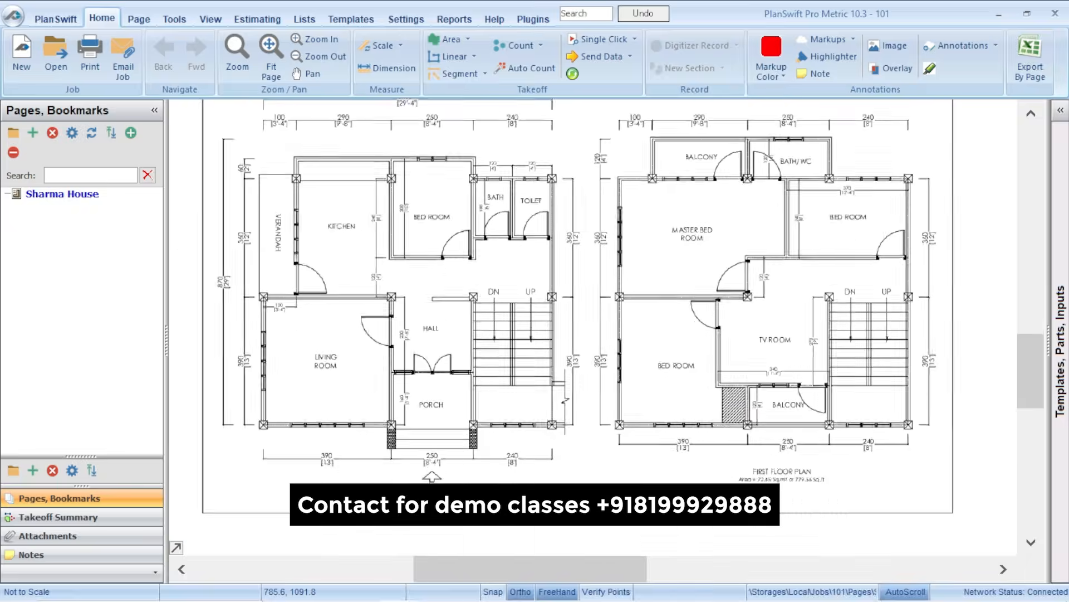
scroll(452, 280, up, 4)
drag(414, 147, 476, 272)
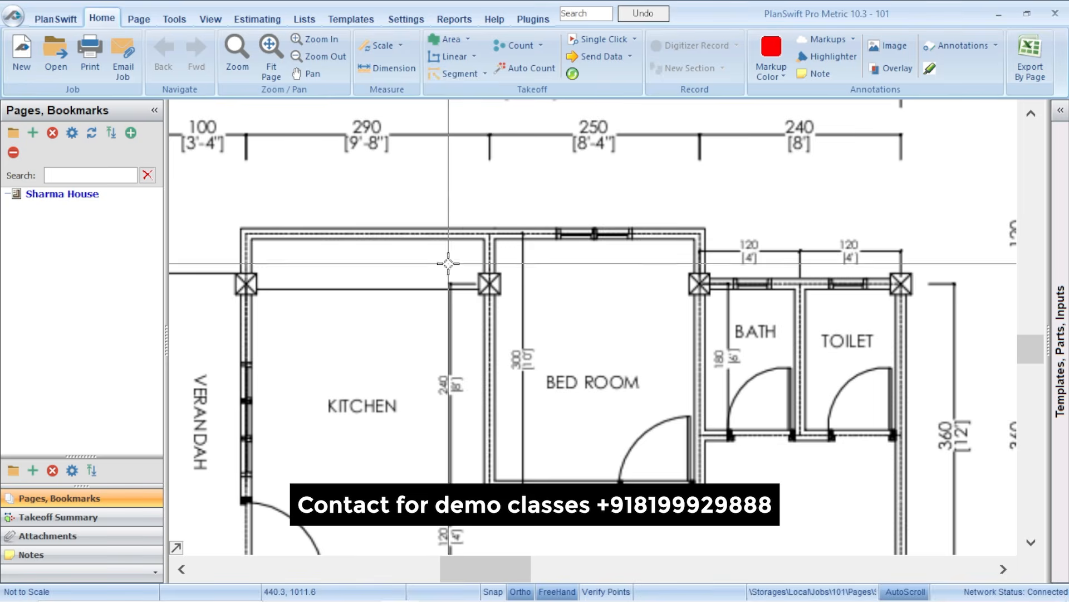
scroll(448, 263, down, 2)
scroll(552, 328, up, 2)
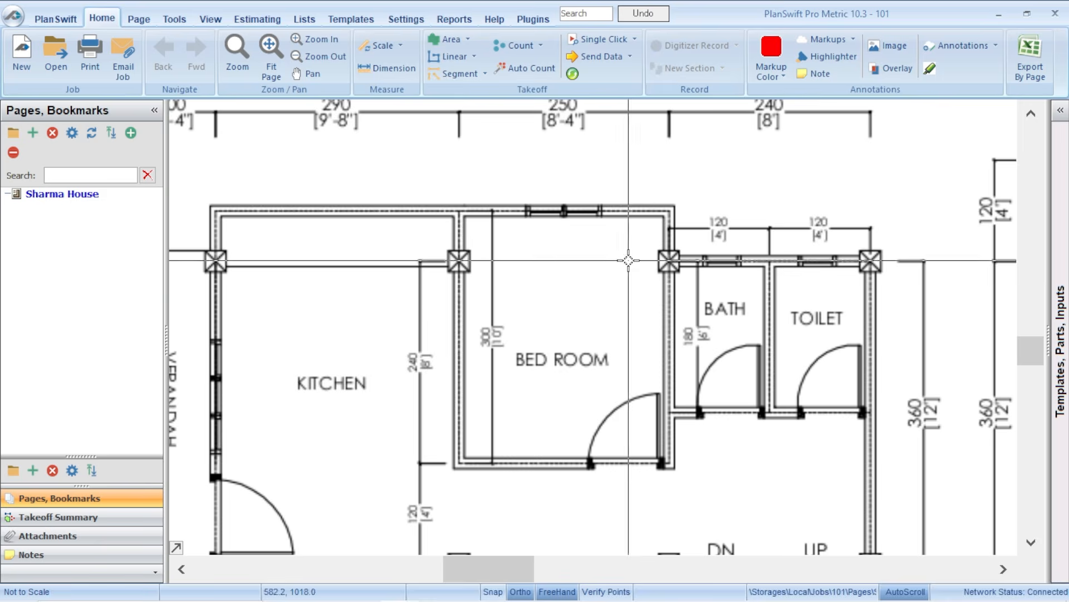
scroll(631, 221, up, 2)
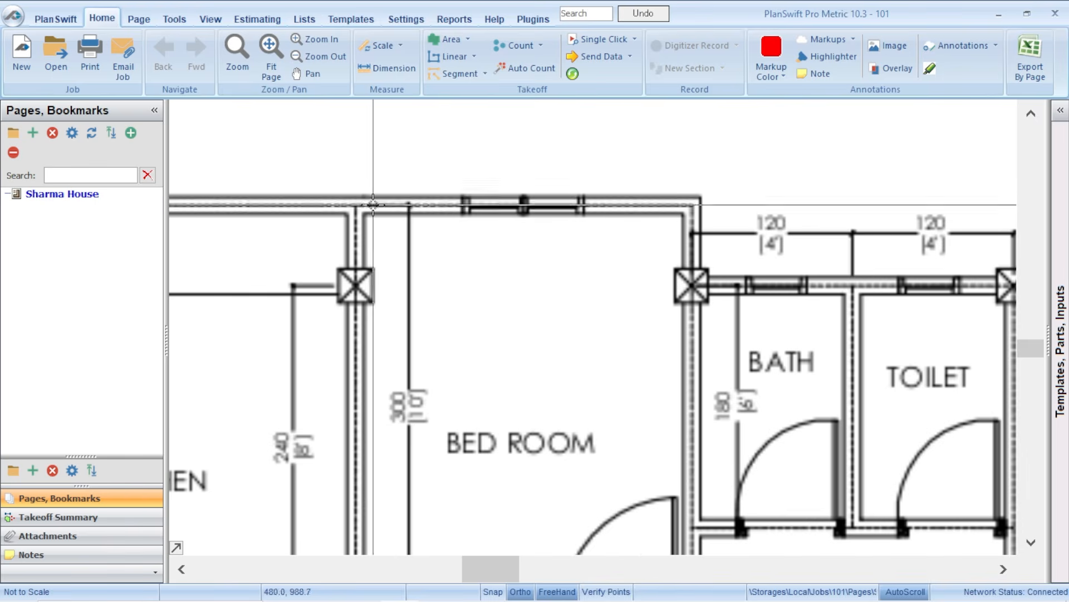
scroll(513, 194, down, 2)
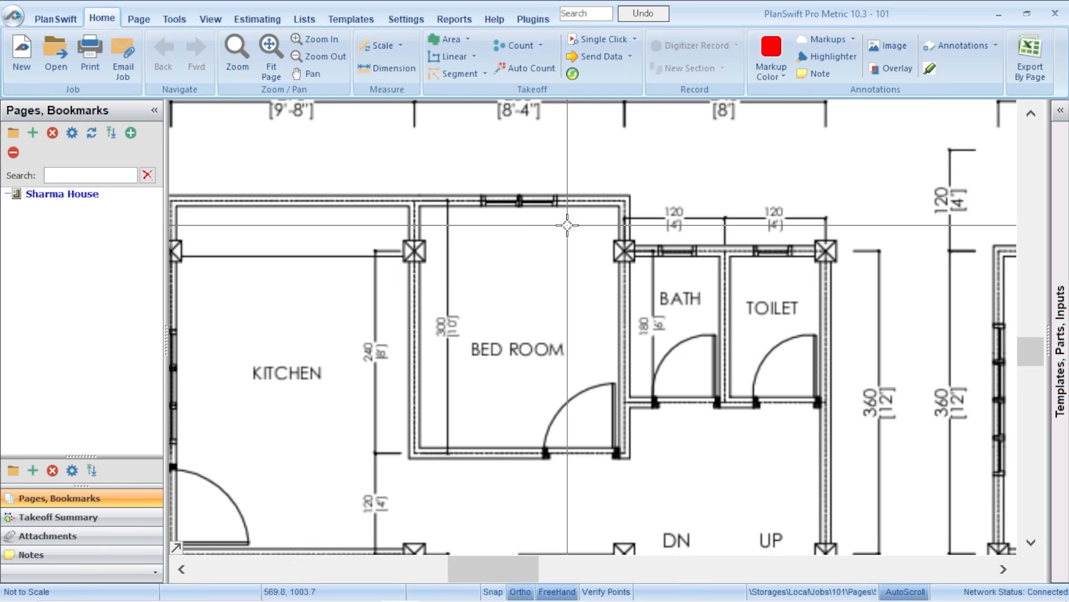
scroll(523, 226, up, 3)
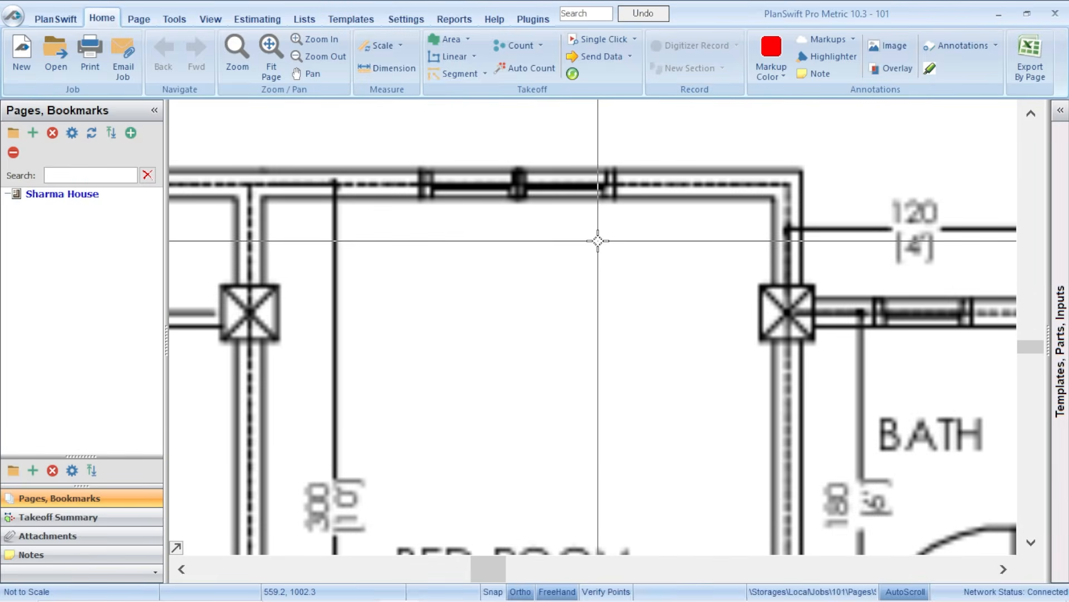
scroll(598, 240, down, 5)
scroll(711, 305, up, 4)
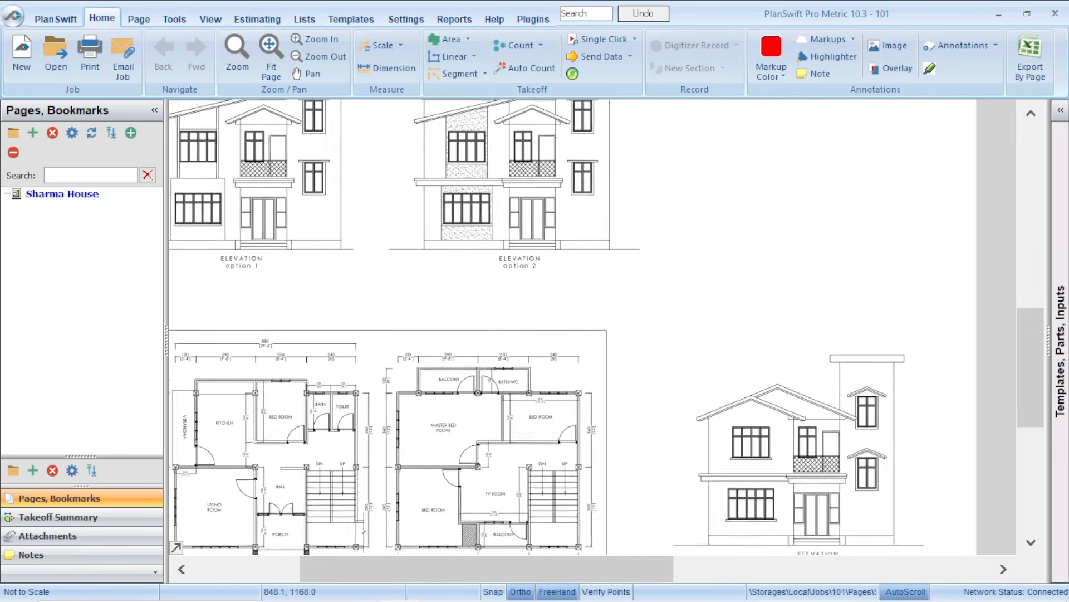
scroll(553, 230, up, 3)
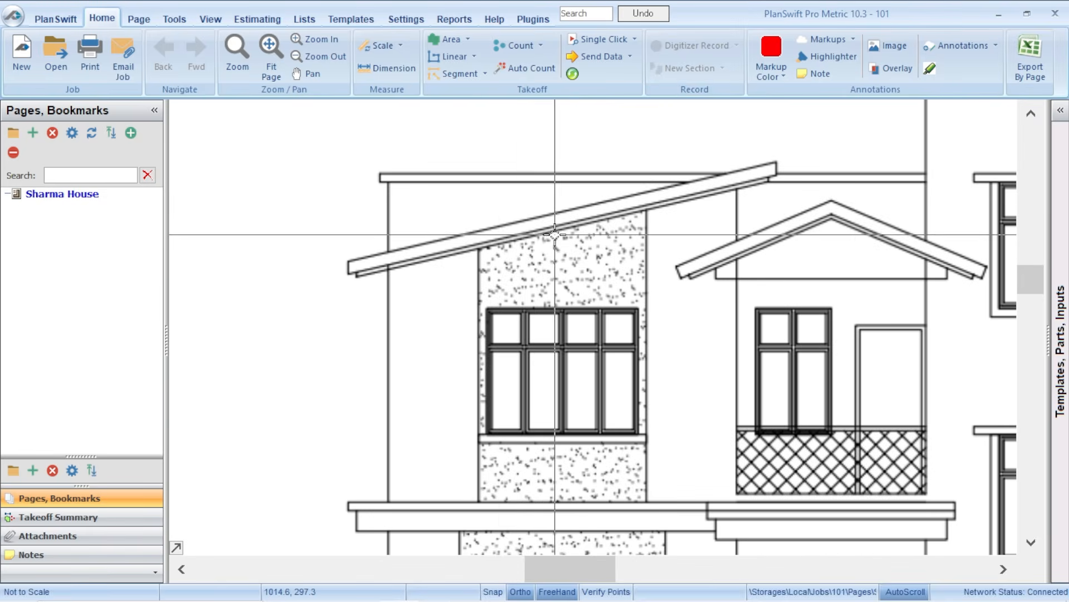
scroll(554, 267, down, 2)
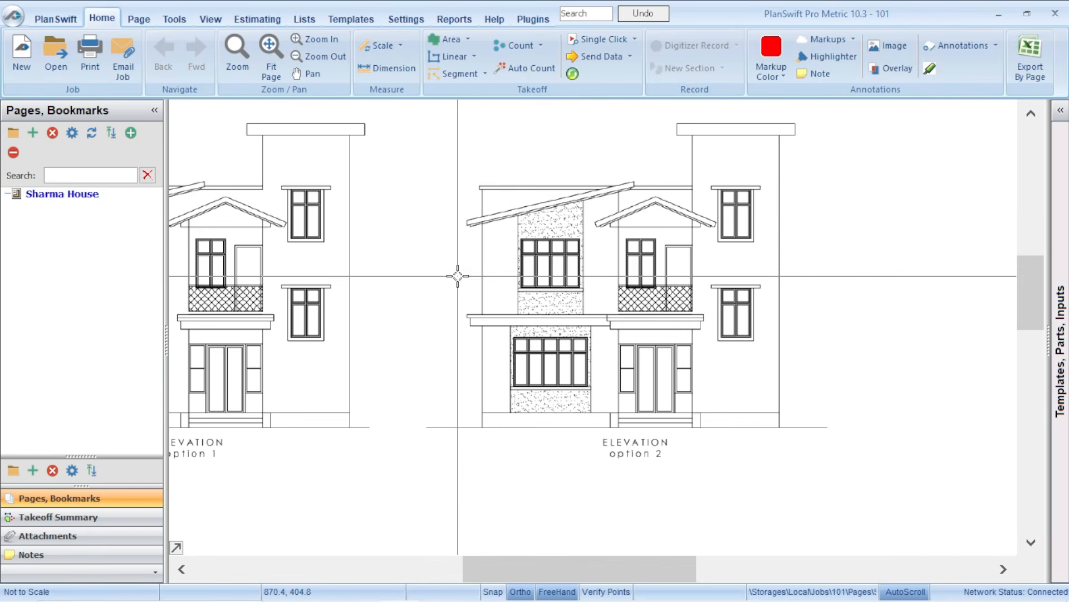
drag(395, 256, 437, 272)
Step: Delete the Sharma House page from the job
right_click(90, 196)
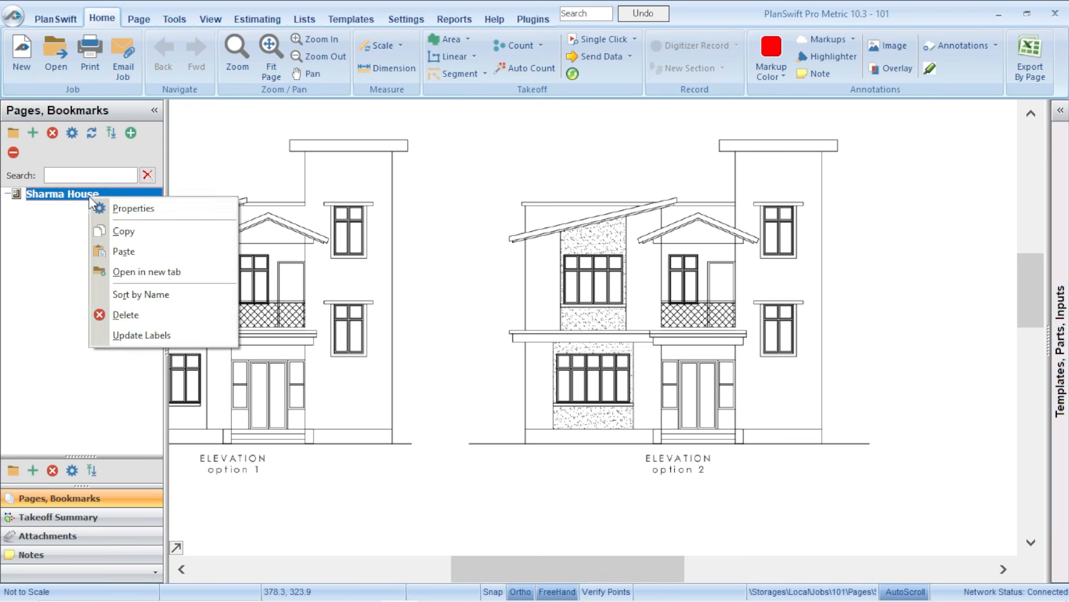
click(125, 315)
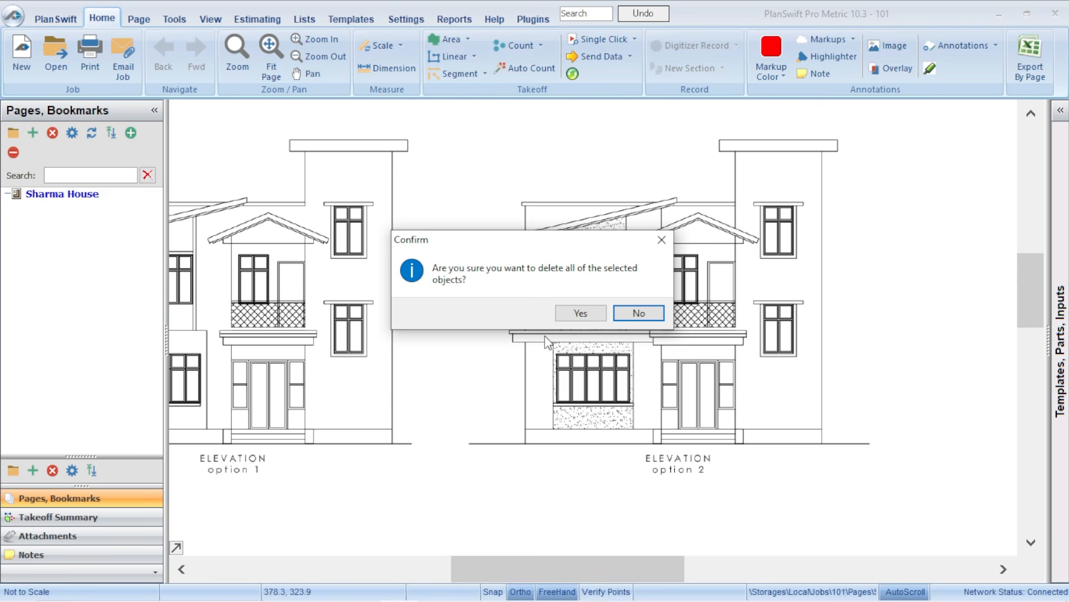
click(579, 315)
click(572, 362)
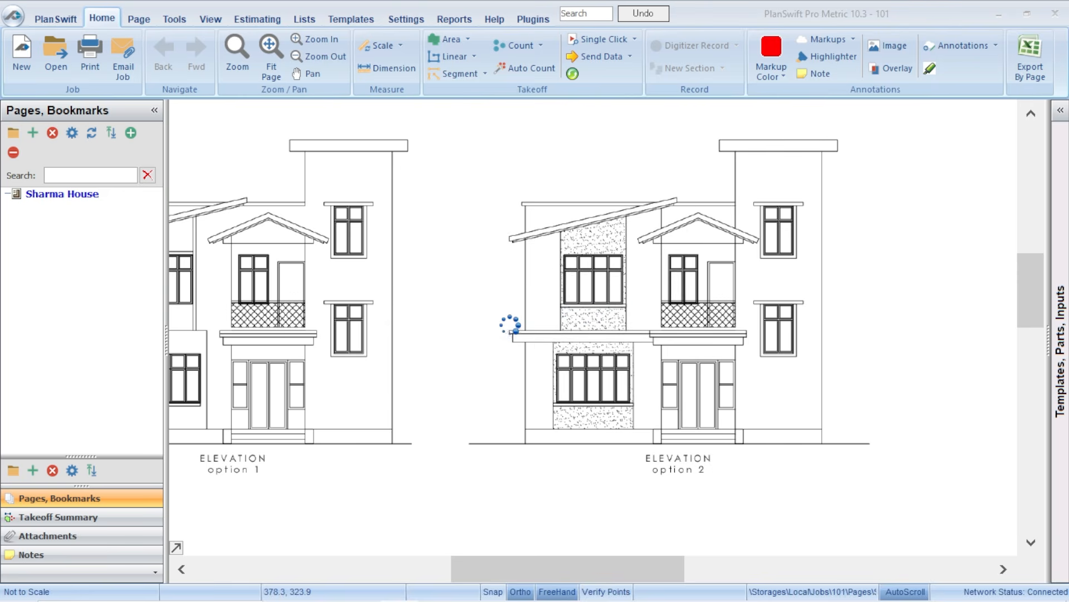
Step: Add Sharma House.pdf to the job from image files, with conversion of PDF files to TIF turned off
click(33, 132)
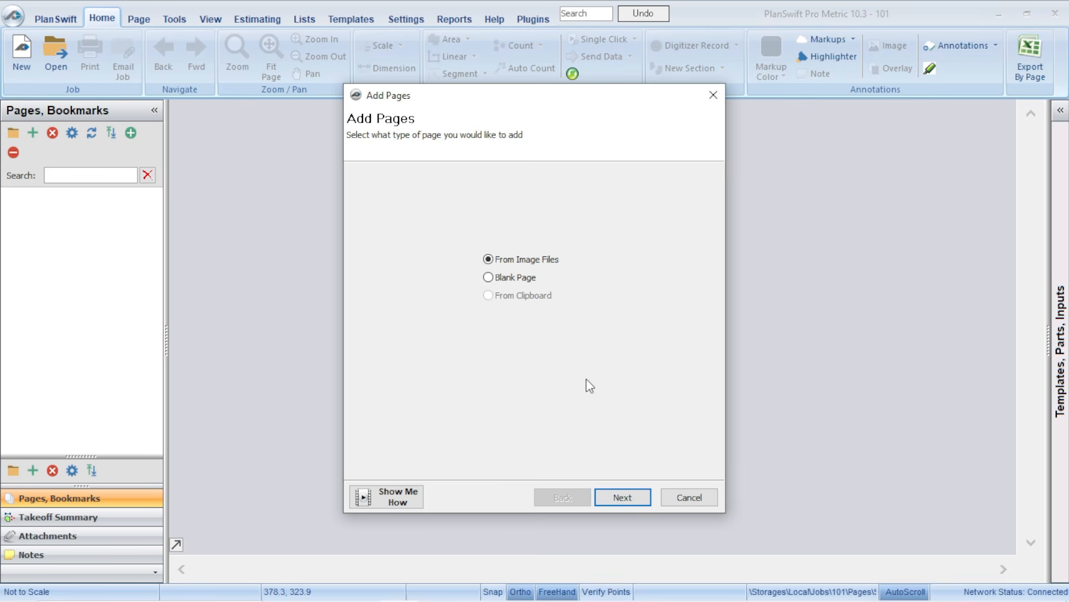
click(631, 495)
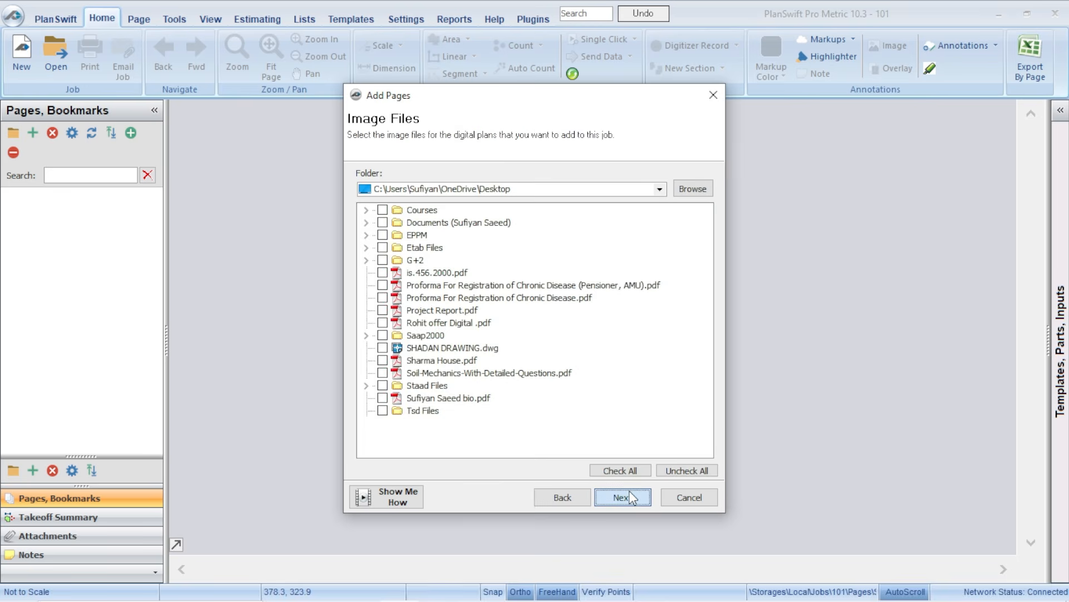
click(383, 360)
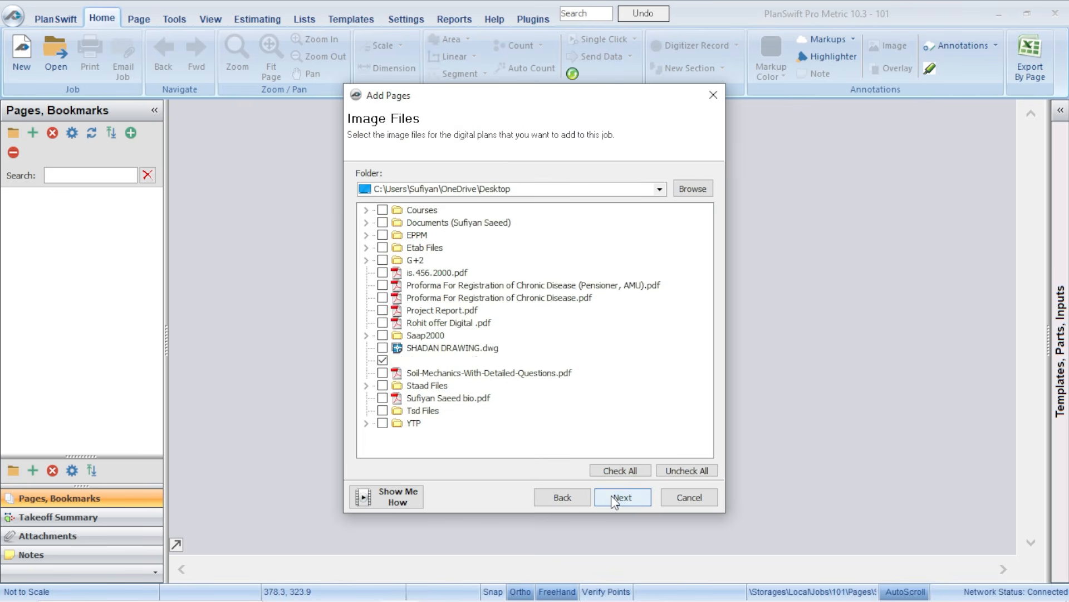
click(614, 499)
click(391, 190)
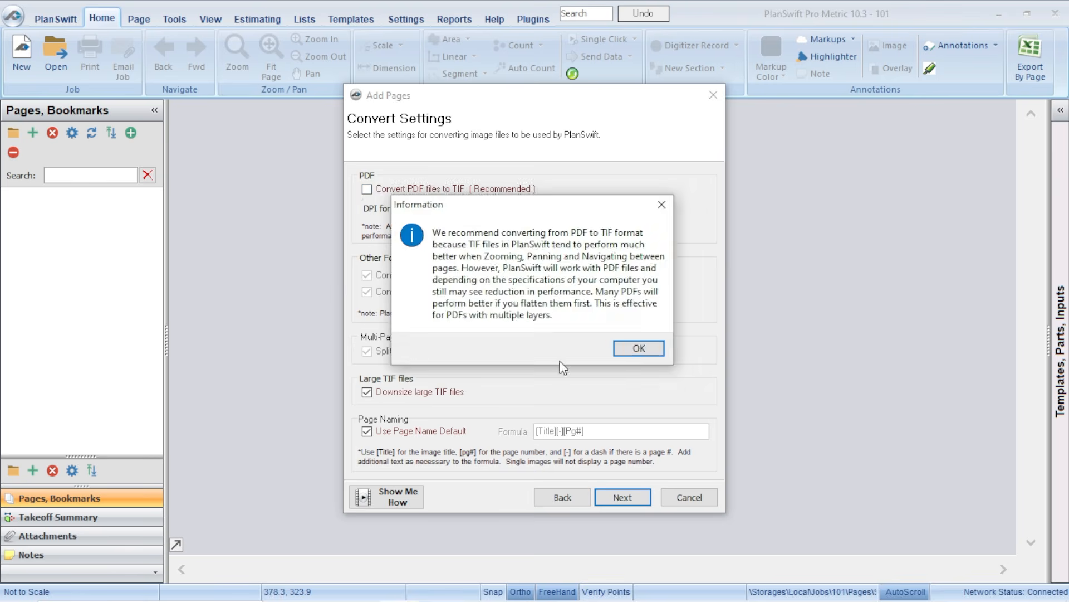
click(634, 349)
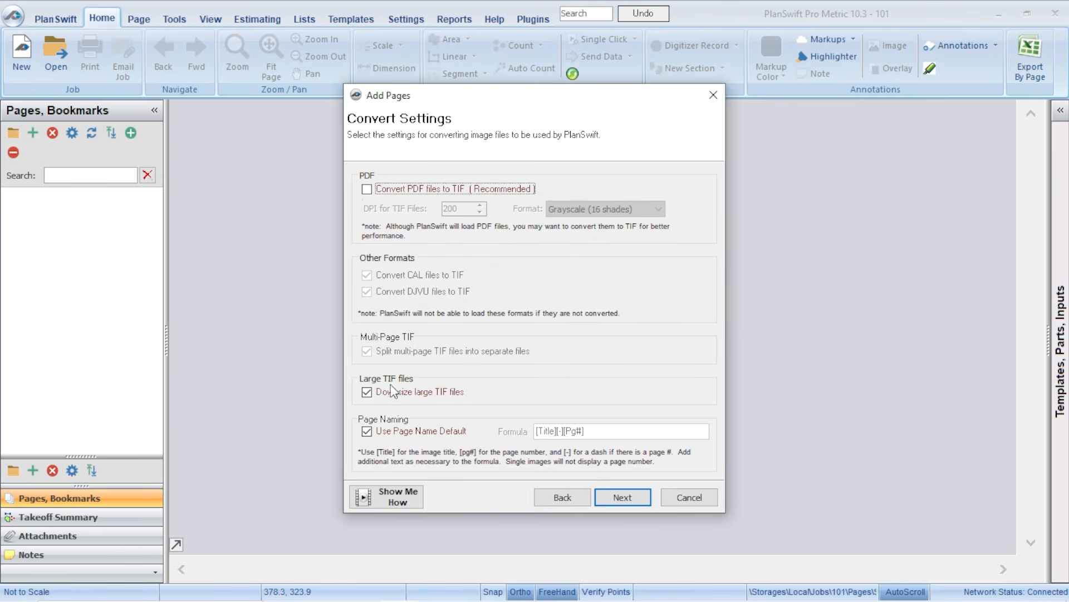
click(610, 486)
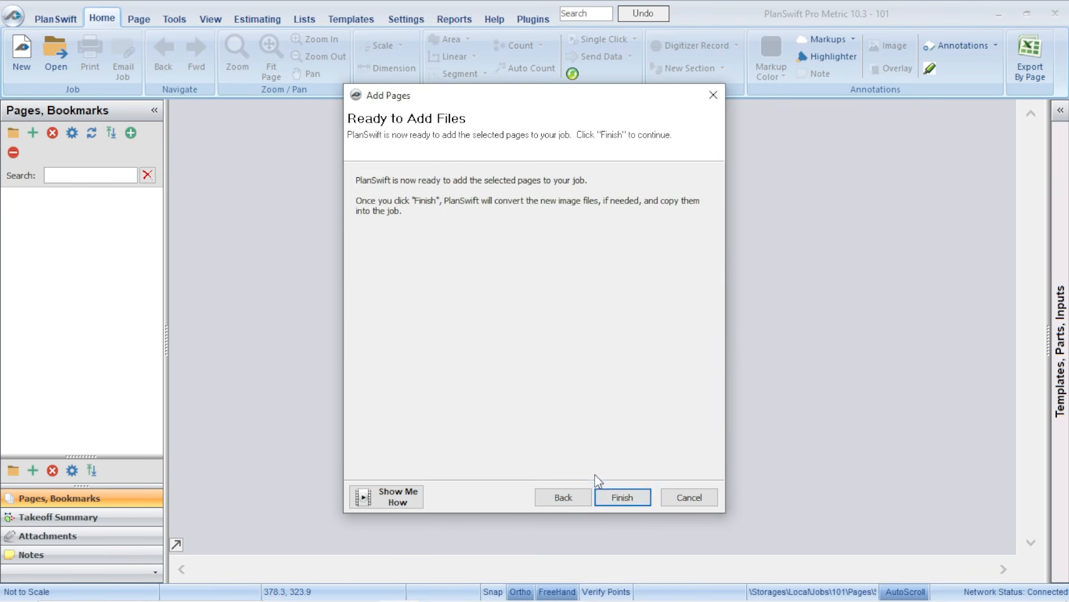
click(615, 492)
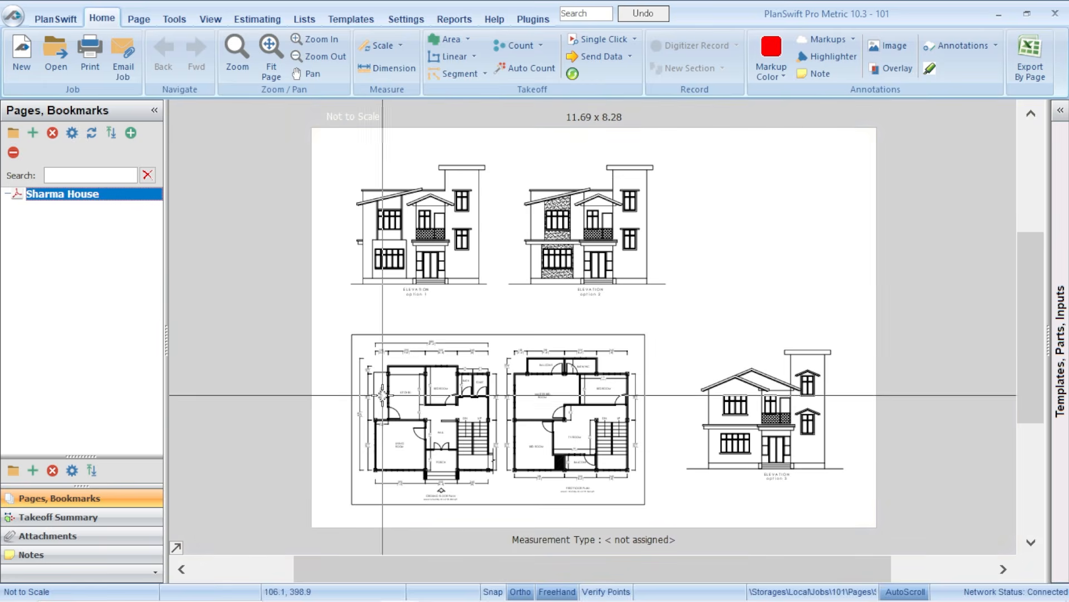
Step: Inspect the line quality of the unconverted PDF page up close, on the stairs, the bedroom and the elevations
scroll(474, 338, up, 4)
scroll(474, 338, up, 3)
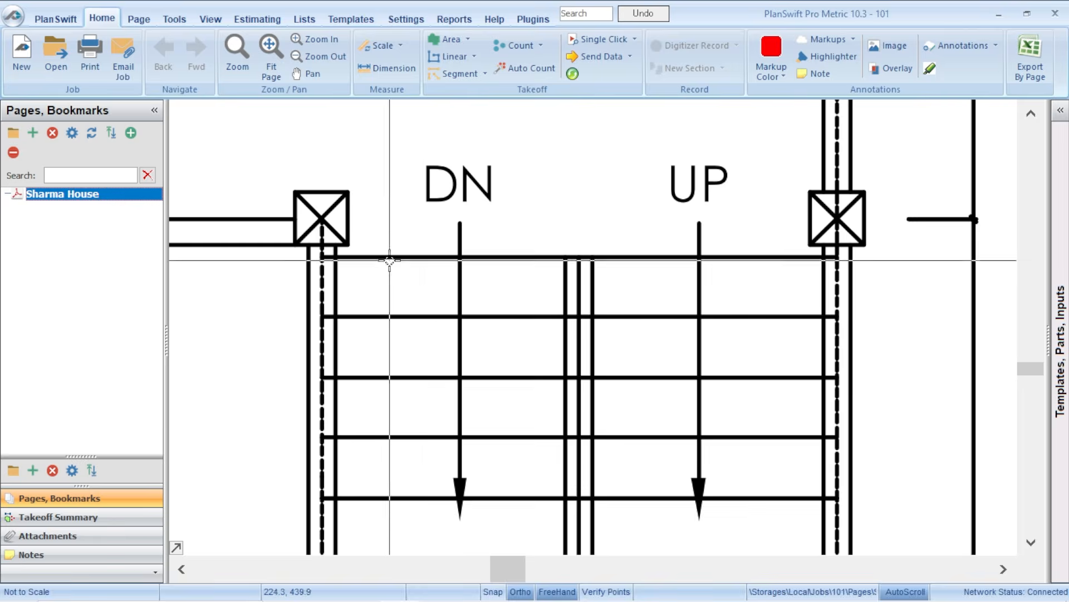
scroll(425, 243, up, 1)
scroll(447, 230, down, 4)
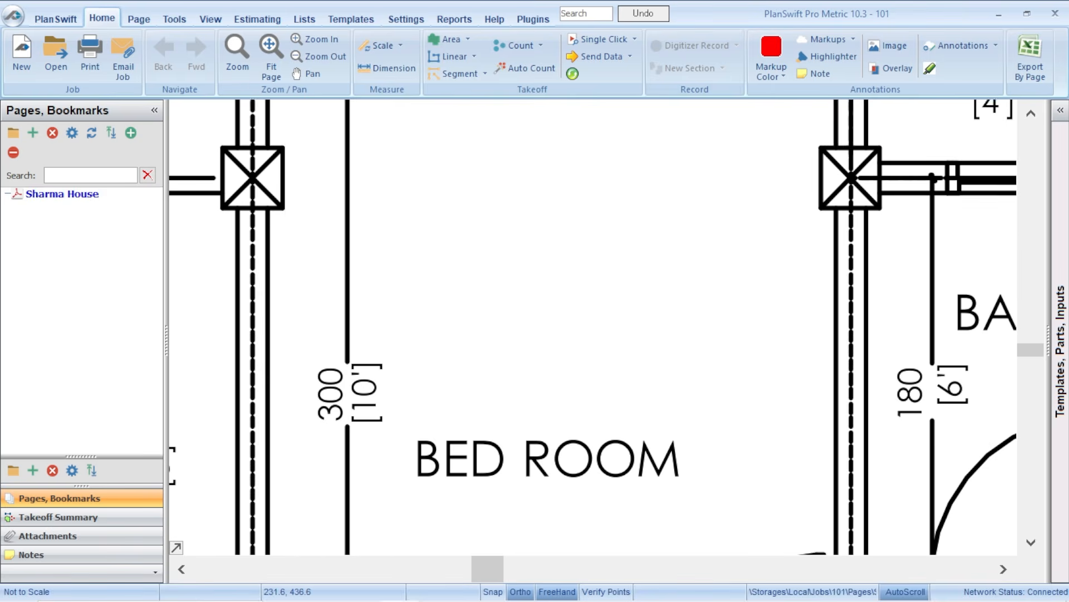
scroll(458, 154, down, 3)
scroll(459, 155, up, 1)
drag(458, 154, 553, 534)
drag(543, 166, 522, 192)
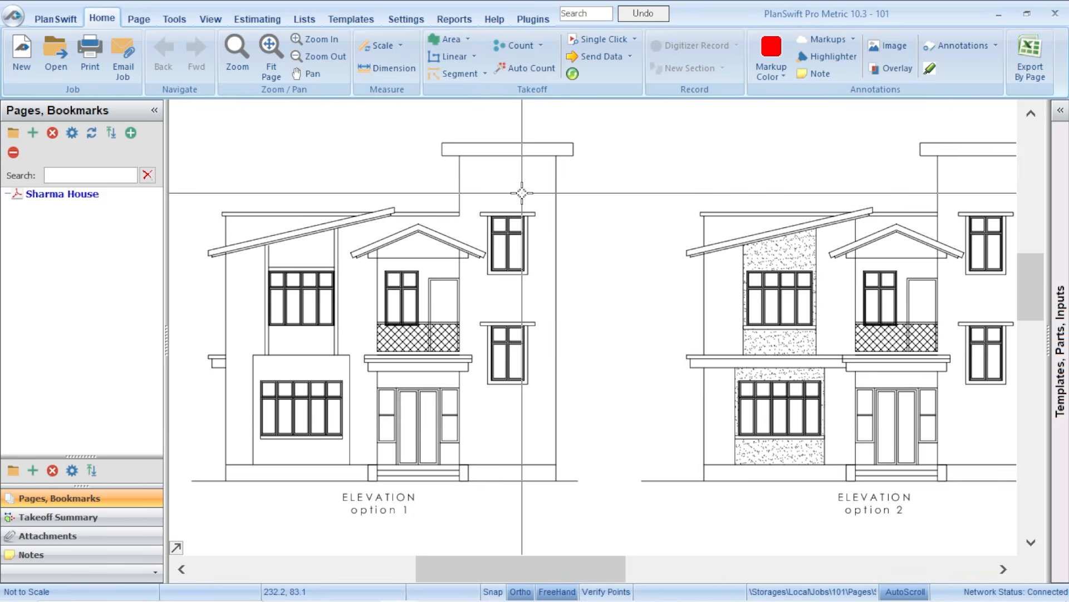
Step: Examine the page's scale status, sheet size and measurement type around the sheet borders, along with the elevations and floor plans
scroll(610, 175, down, 3)
scroll(613, 206, up, 3)
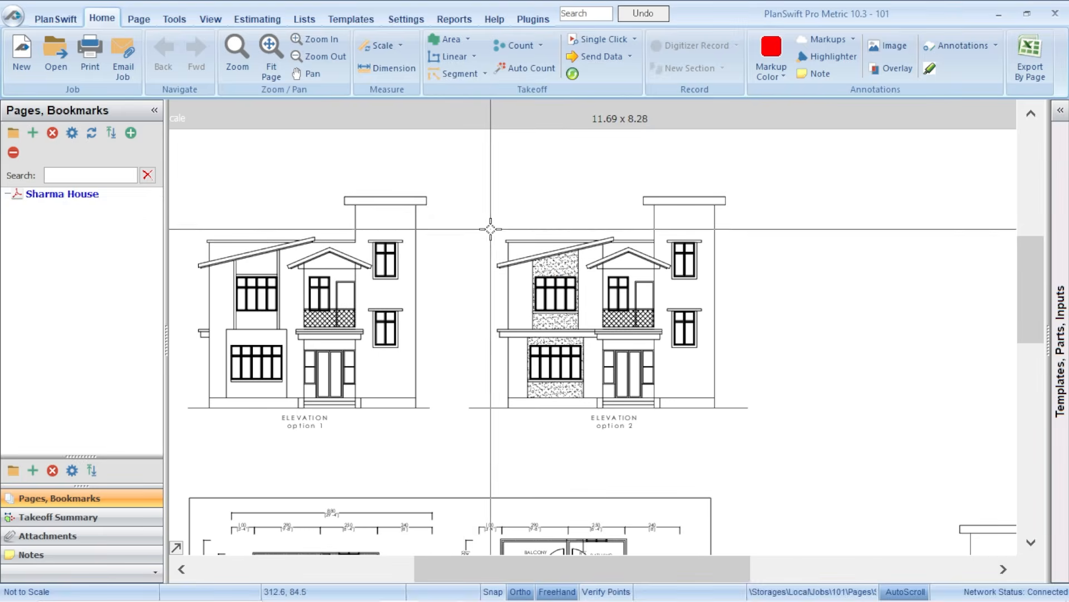
scroll(482, 224, up, 2)
scroll(516, 194, down, 2)
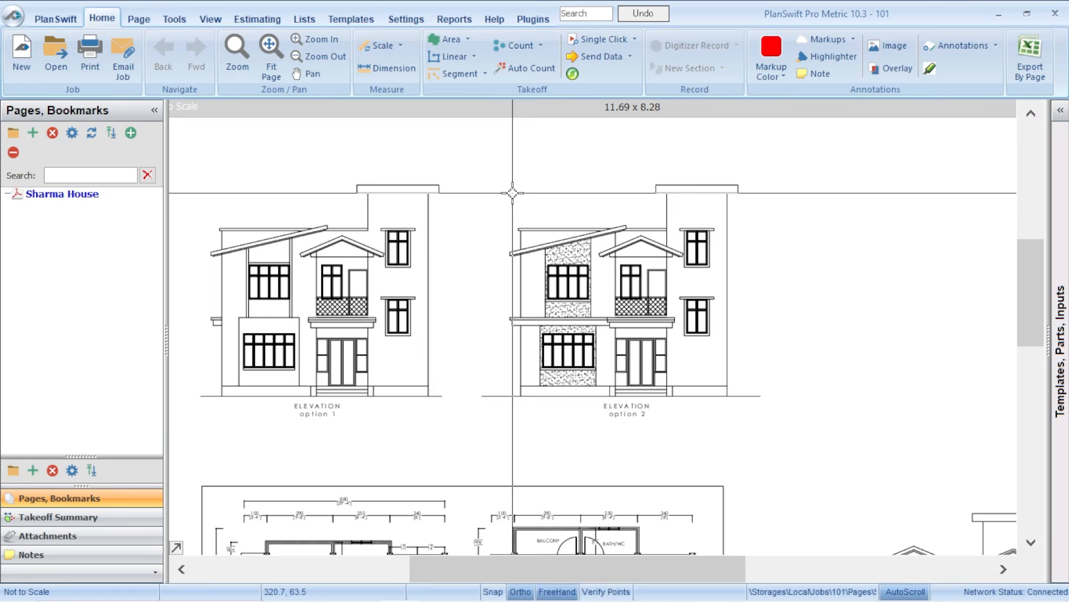
mouse_move(481, 180)
mouse_down()
mouse_move(641, 211)
mouse_move(590, 181)
mouse_move(500, 182)
mouse_move(536, 196)
mouse_up()
drag(457, 203, 481, 180)
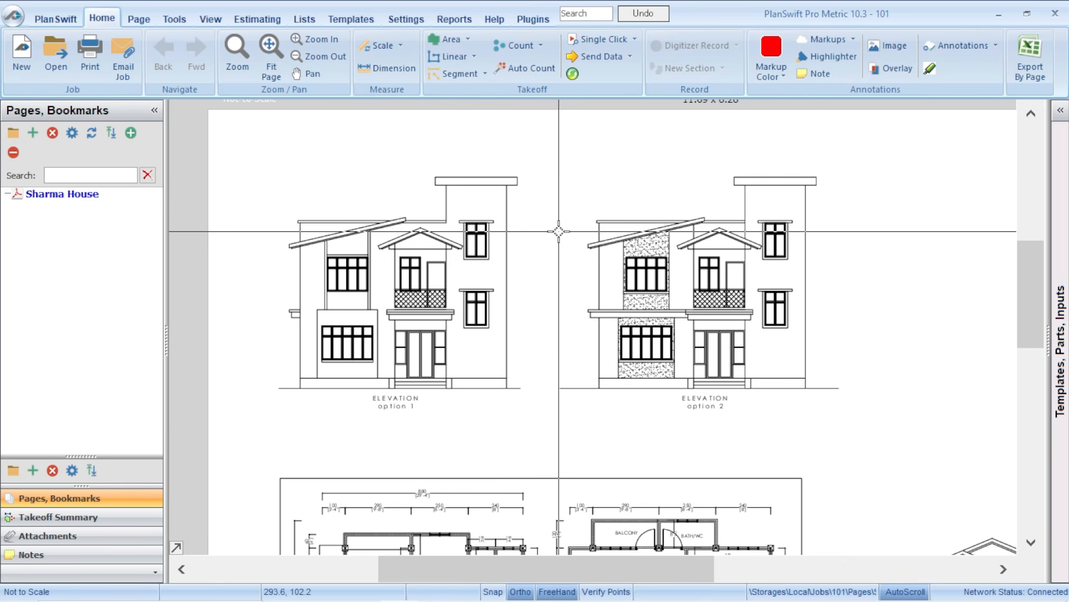
mouse_move(453, 172)
mouse_down()
mouse_move(404, 245)
mouse_move(419, 210)
mouse_move(411, 169)
mouse_move(461, 258)
mouse_up()
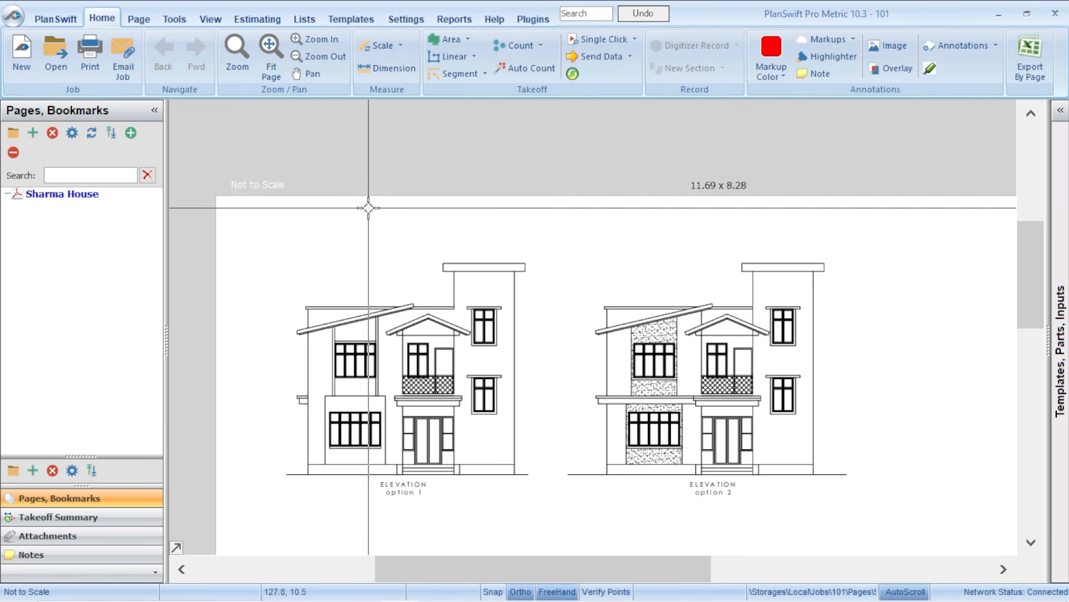
scroll(368, 208, down, 2)
drag(687, 348, 637, 252)
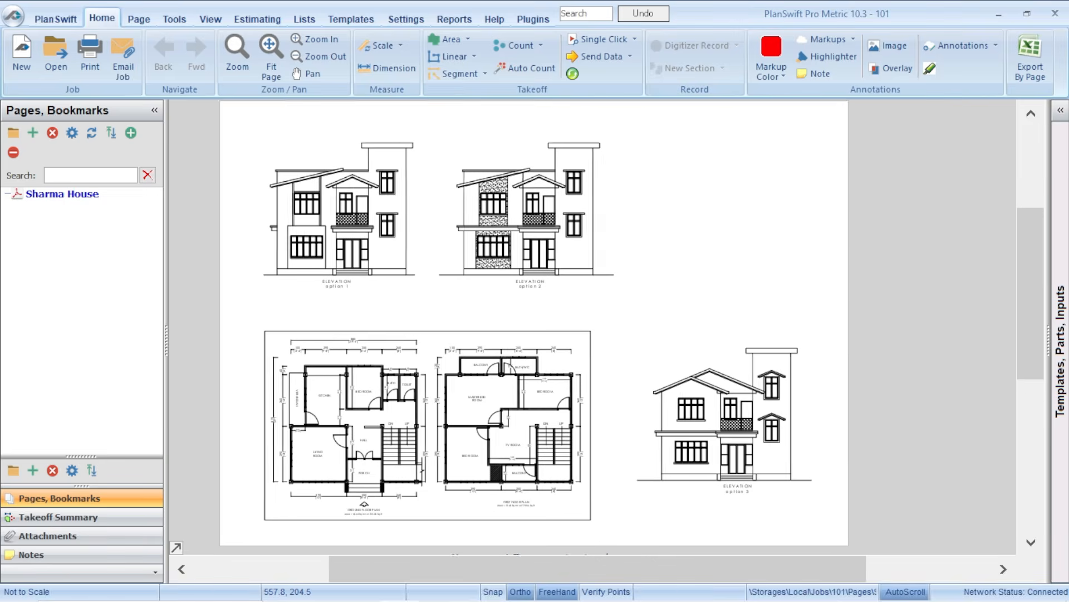
scroll(524, 373, down, 1)
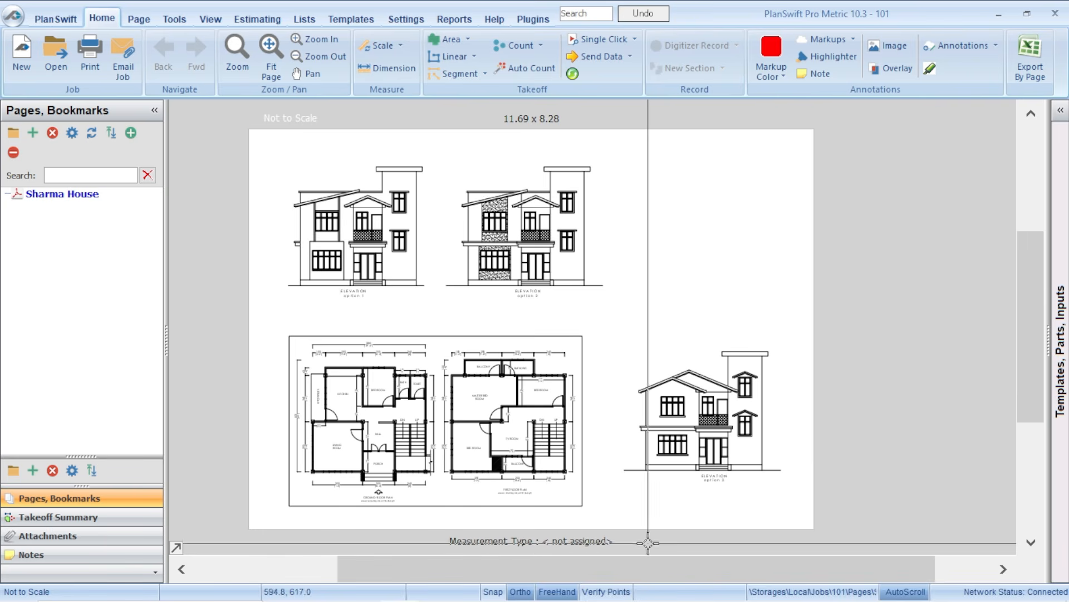
scroll(585, 329, up, 2)
mouse_move(609, 157)
mouse_down()
mouse_move(659, 234)
mouse_move(691, 321)
mouse_up()
scroll(529, 357, down, 5)
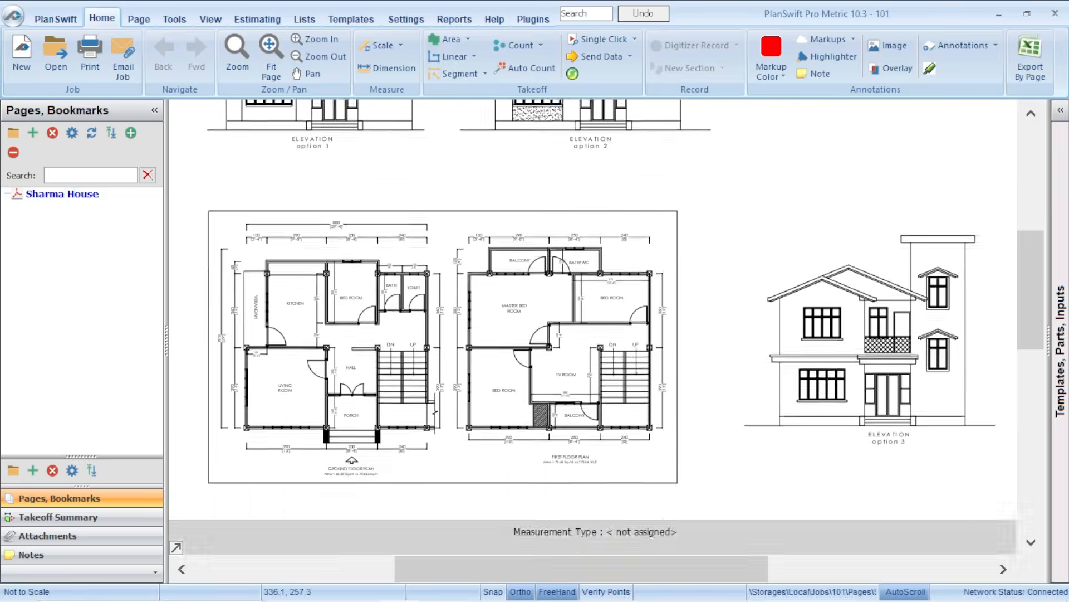
Step: Examine the horizontal and vertical dimensions of the ground floor plan, in centimetres and feet-inches, around the verandah, kitchen and bedroom
scroll(278, 205, up, 2)
mouse_move(365, 217)
mouse_down()
mouse_move(495, 237)
mouse_move(472, 225)
mouse_up()
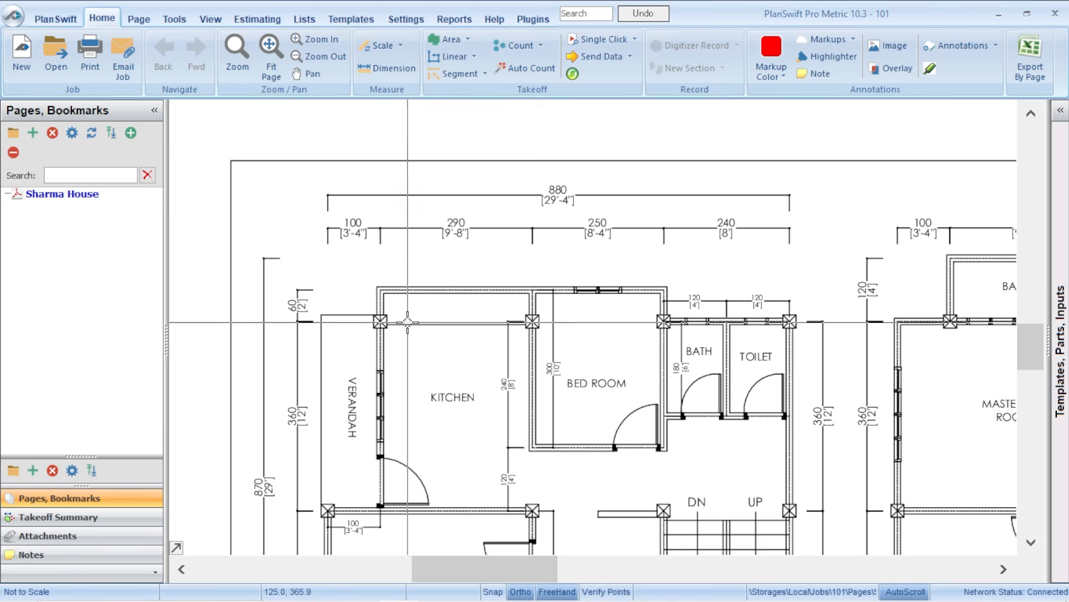
scroll(364, 226, up, 2)
scroll(362, 223, down, 1)
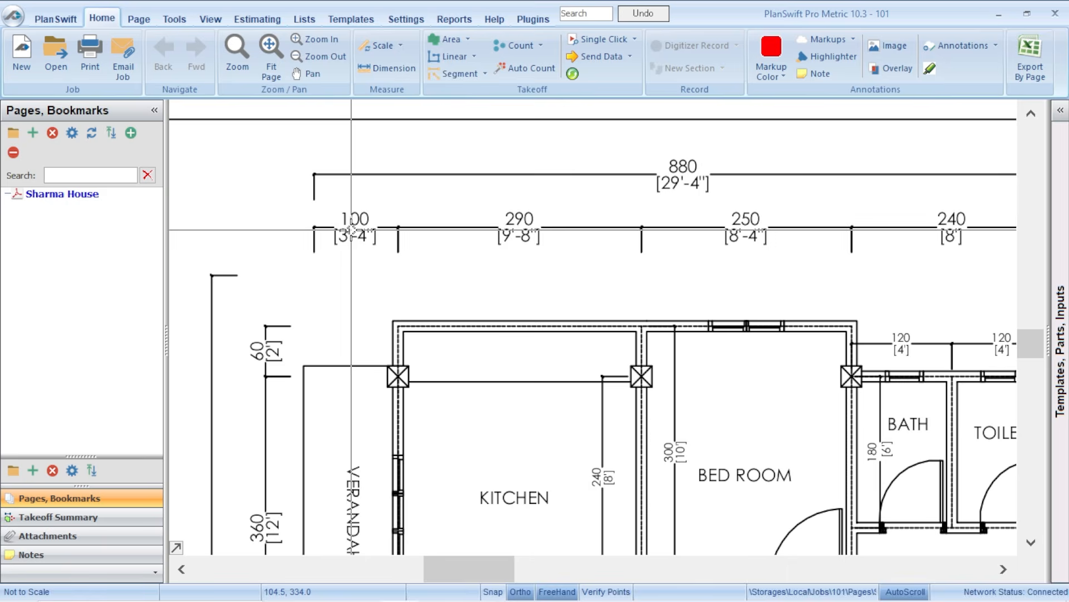
scroll(420, 254, down, 3)
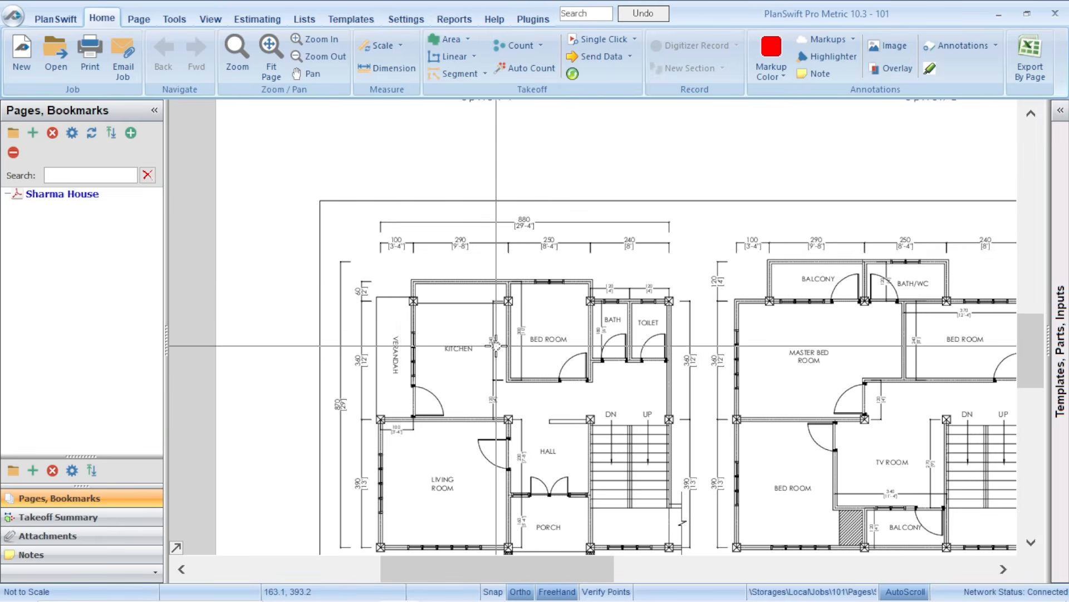
scroll(393, 237, up, 4)
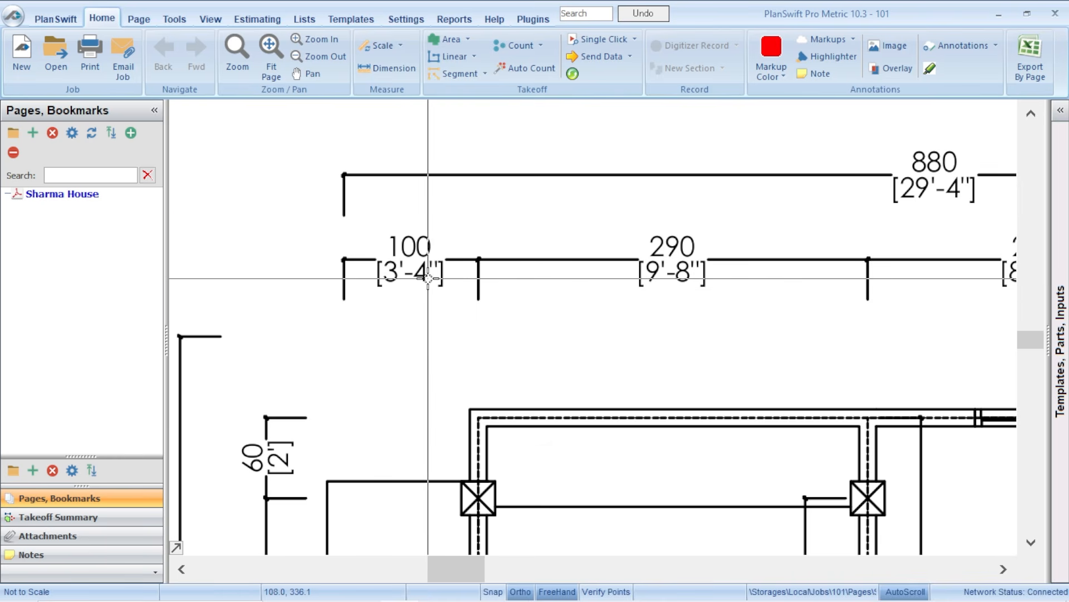
drag(673, 311, 599, 326)
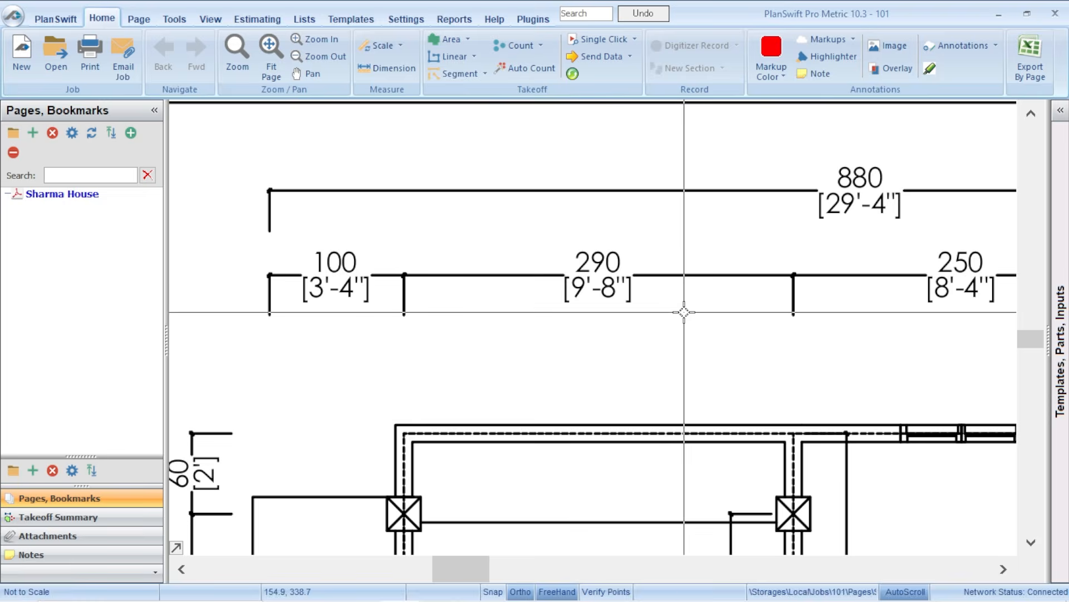
scroll(684, 312, down, 2)
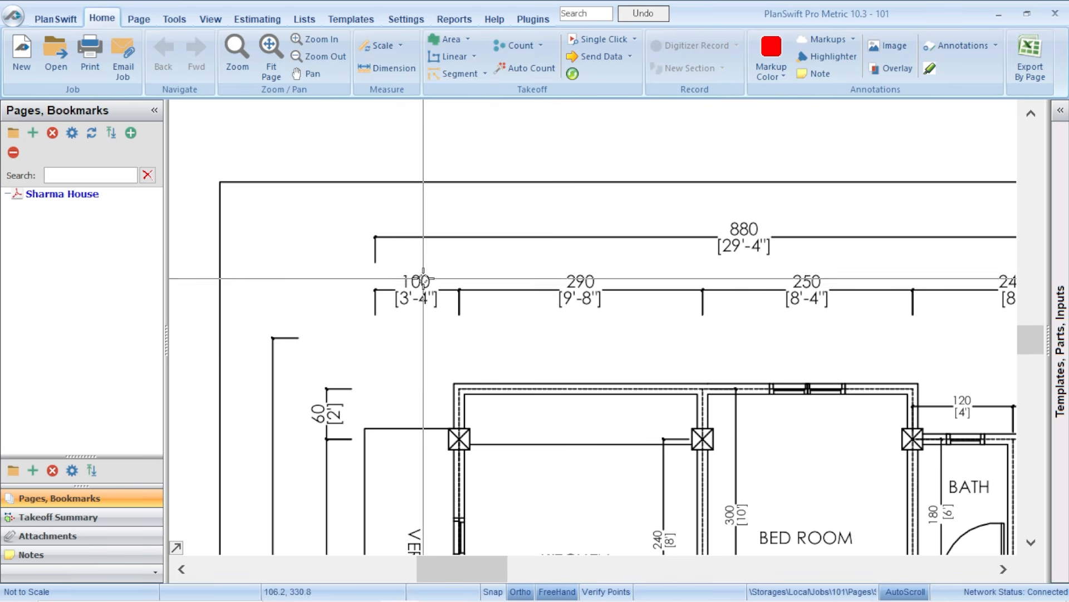
scroll(389, 282, down, 2)
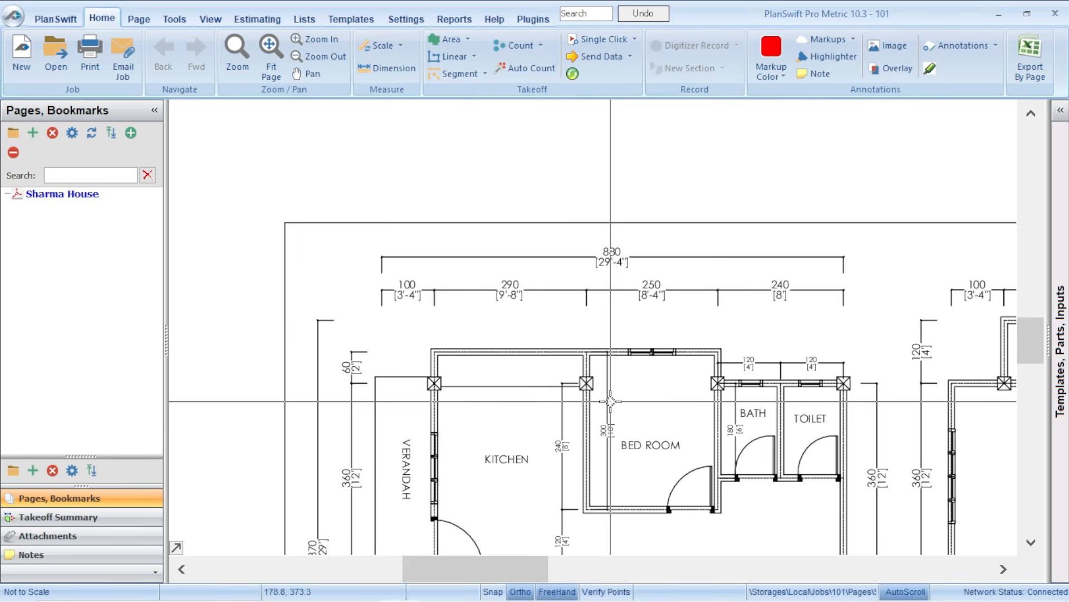
scroll(610, 401, down, 2)
scroll(733, 445, up, 2)
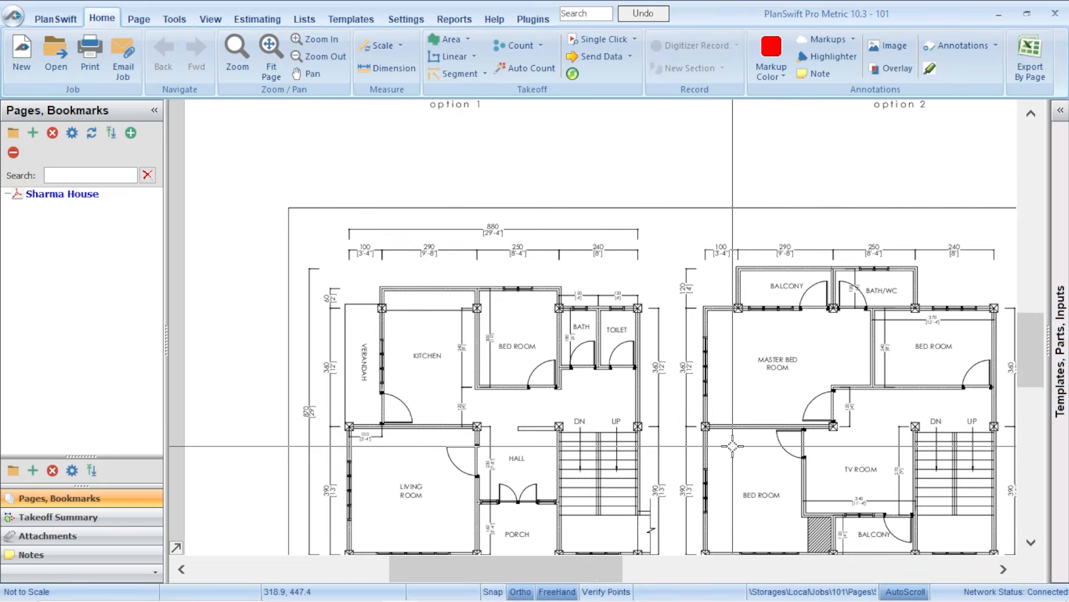
scroll(622, 424, up, 2)
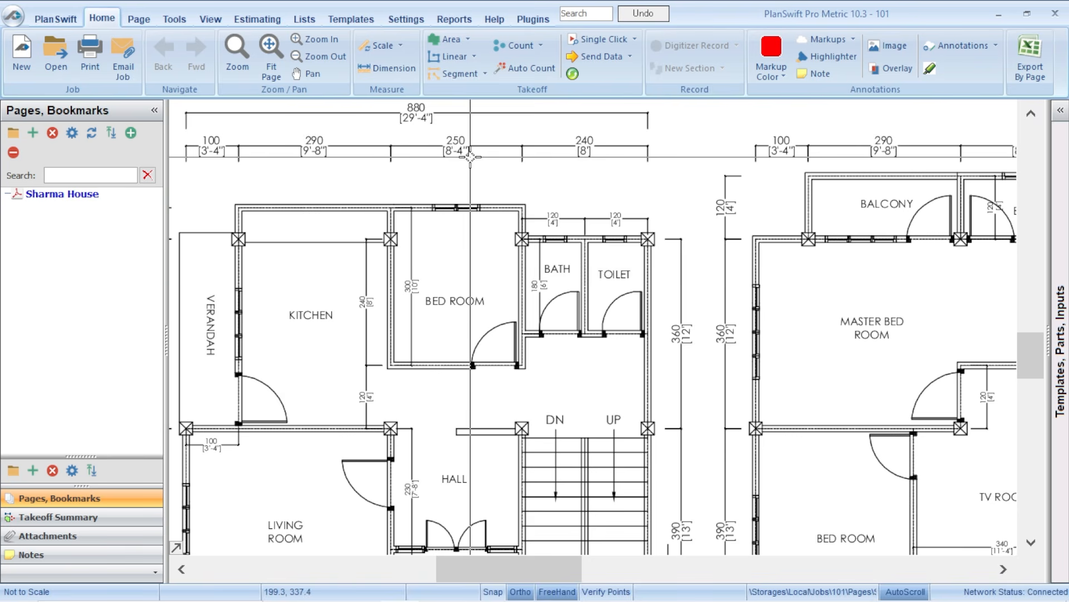
scroll(458, 161, up, 3)
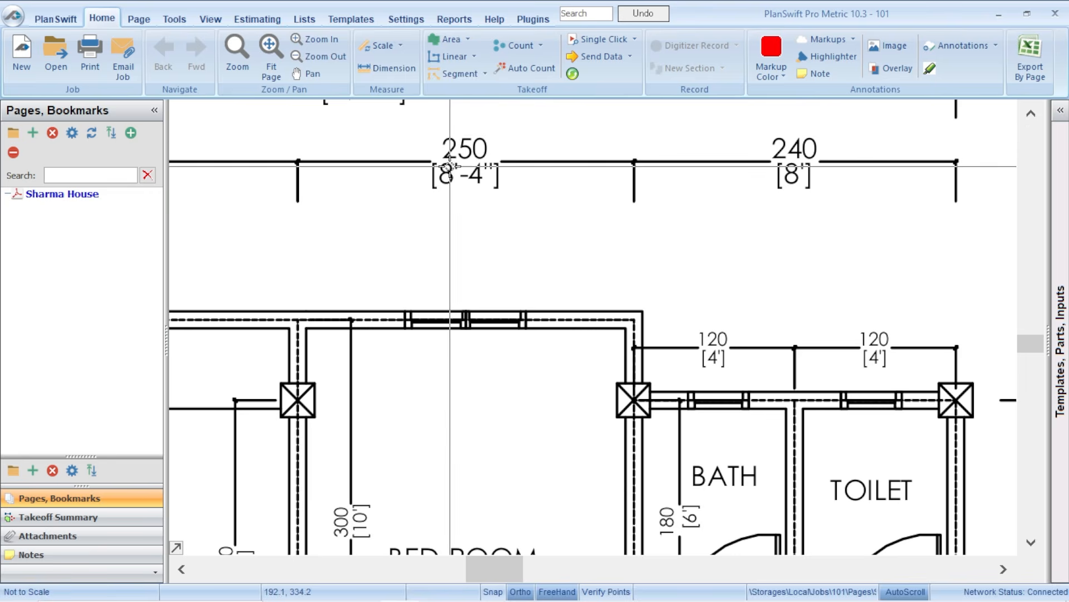
scroll(544, 306, down, 4)
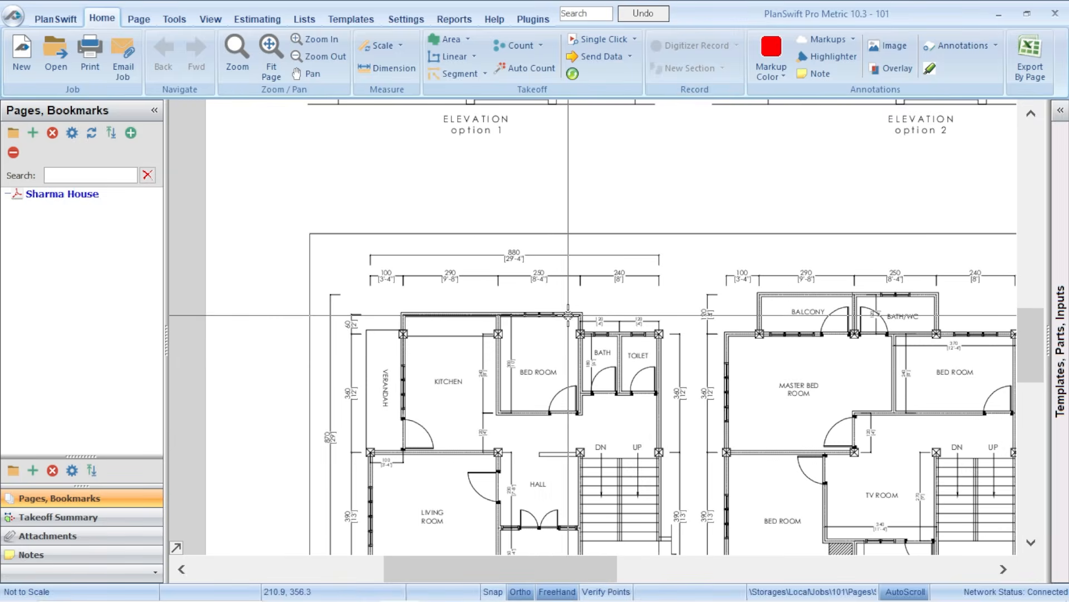
Step: Scale the page vertically to 8 feet along the kitchen's 240 [8'] dimension, with a dimension line created automatically
scroll(520, 399, up, 2)
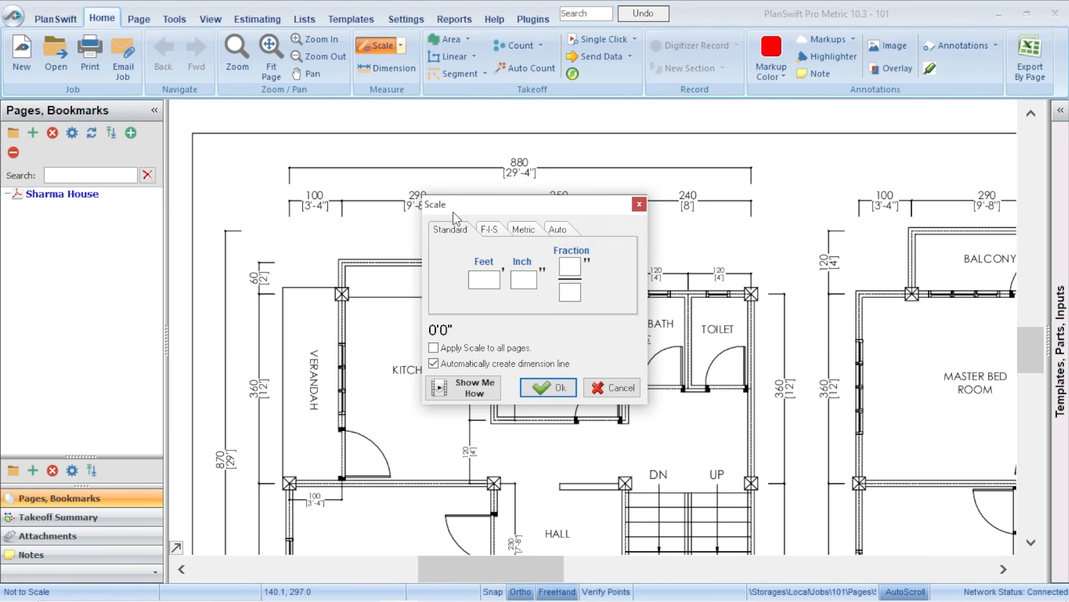
mouse_move(499, 205)
mouse_down()
mouse_move(640, 208)
mouse_move(748, 156)
mouse_up()
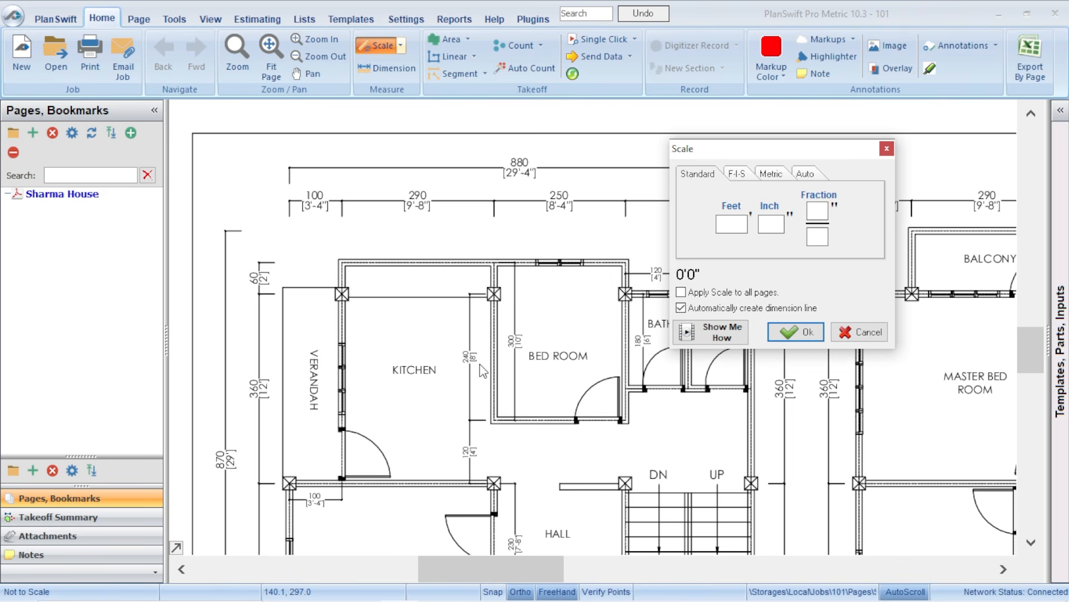
scroll(481, 378, up, 4)
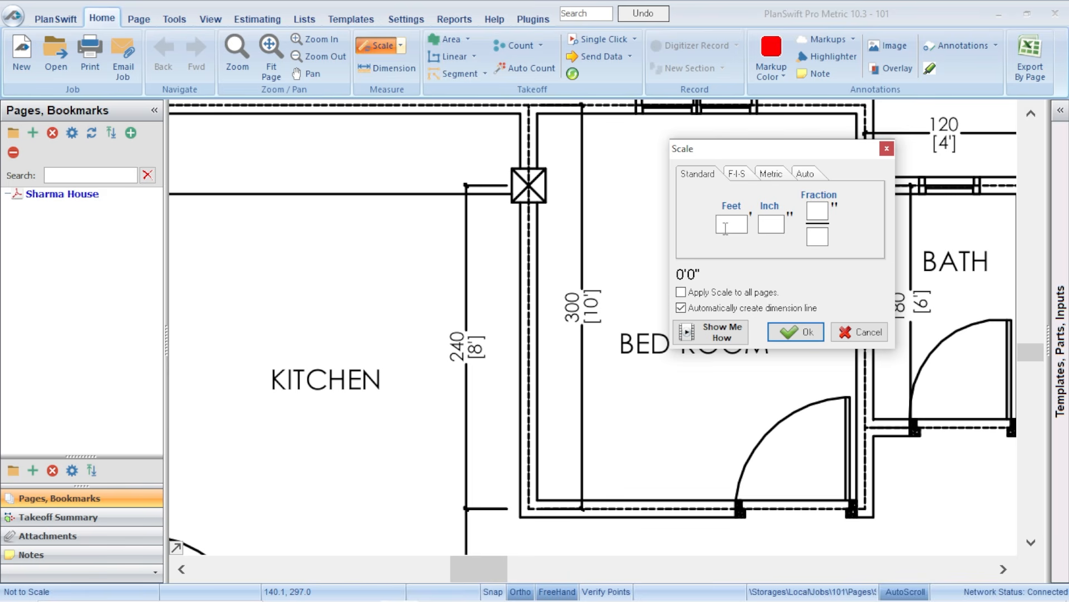
click(794, 332)
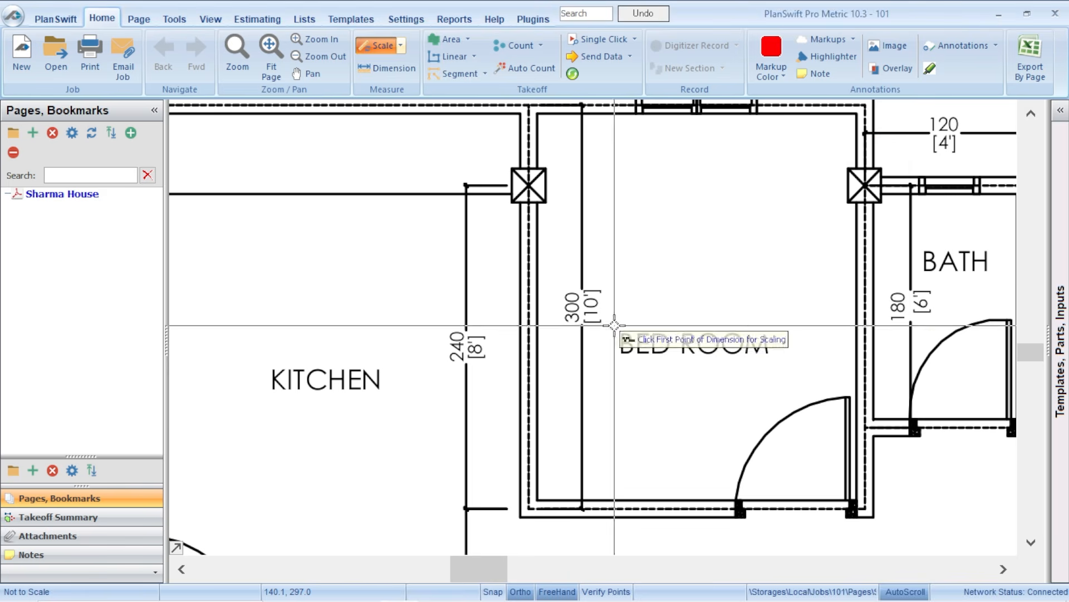
scroll(466, 185, up, 2)
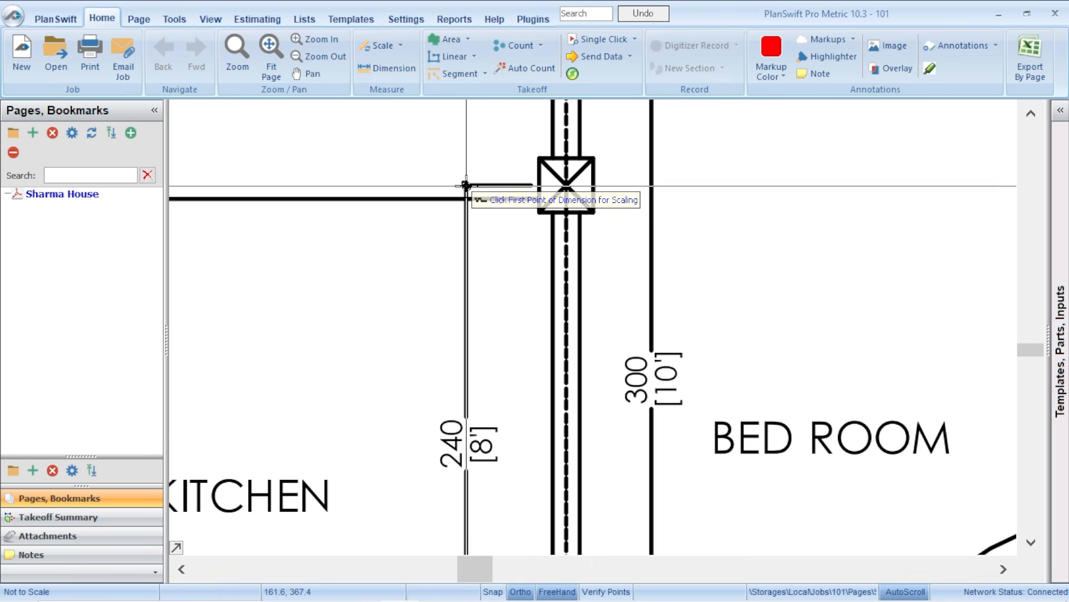
scroll(466, 186, down, 3)
click(462, 211)
scroll(461, 359, up, 3)
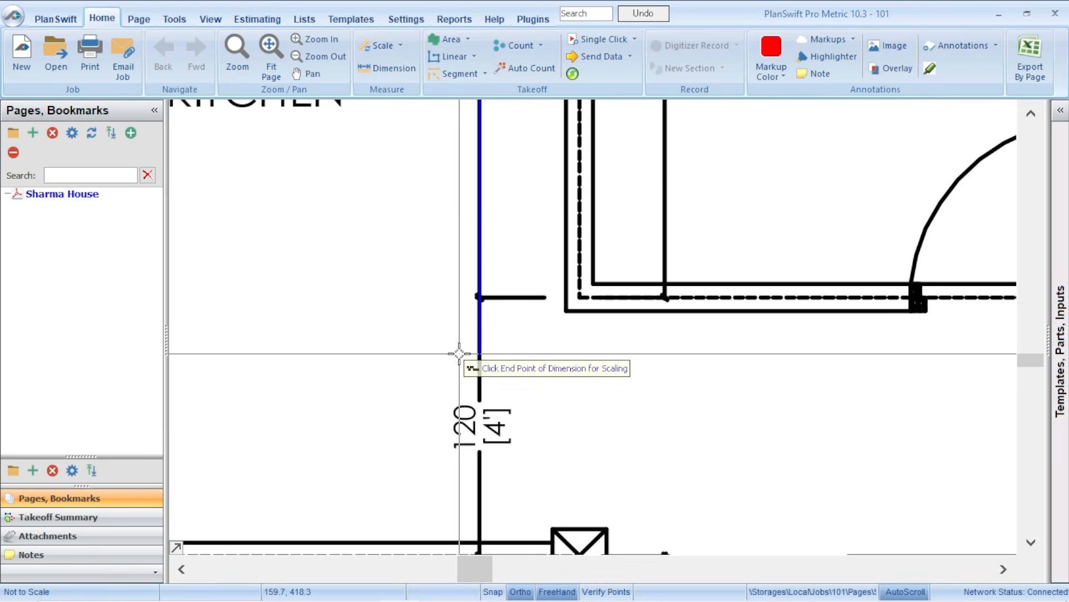
click(479, 310)
scroll(479, 310, down, 3)
scroll(479, 232, up, 3)
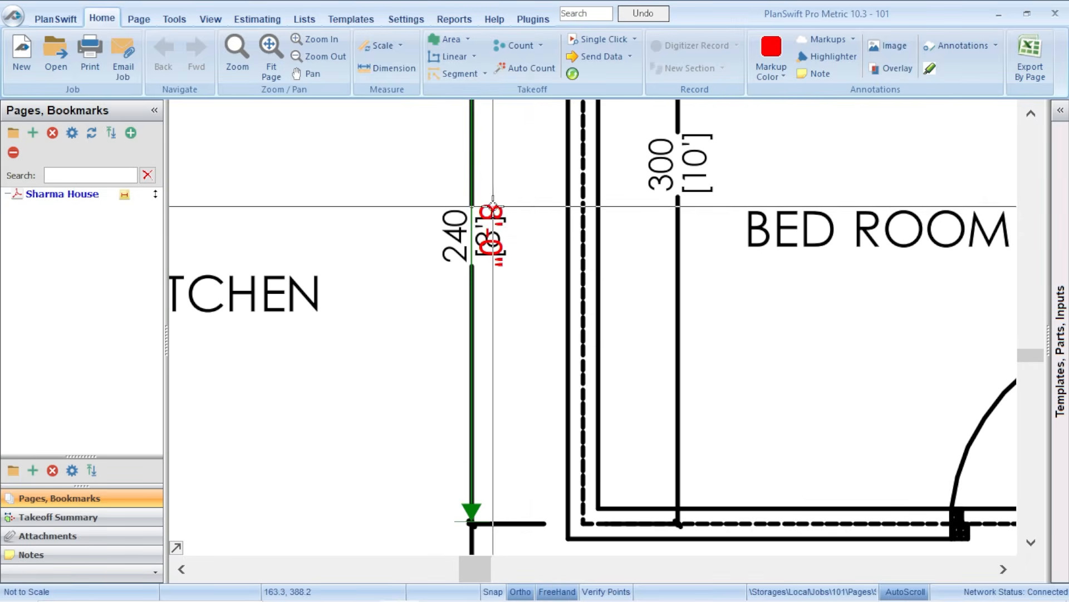
scroll(537, 291, down, 3)
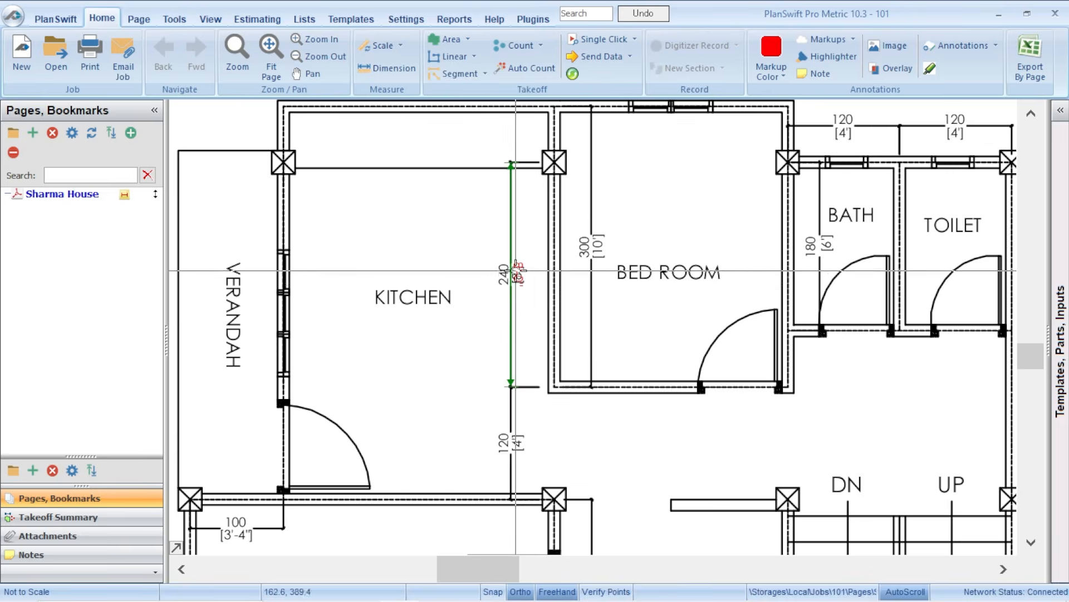
scroll(517, 271, up, 3)
scroll(535, 312, down, 4)
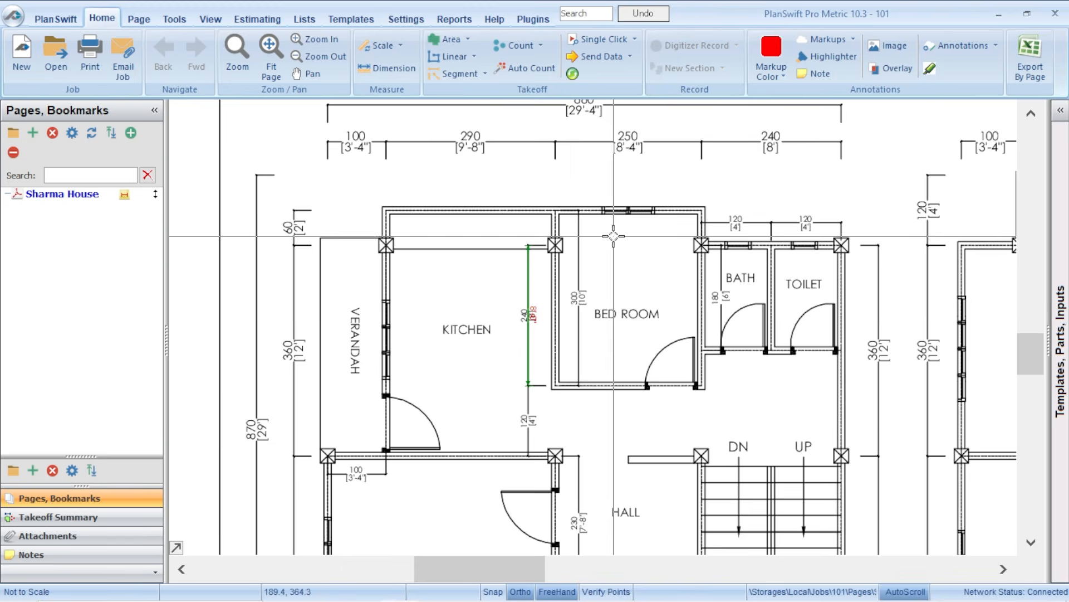
Step: Scale the page horizontally to 4 feet along the 120 [4'] dimension above the bath, with an automatic dimension line
scroll(590, 223, up, 2)
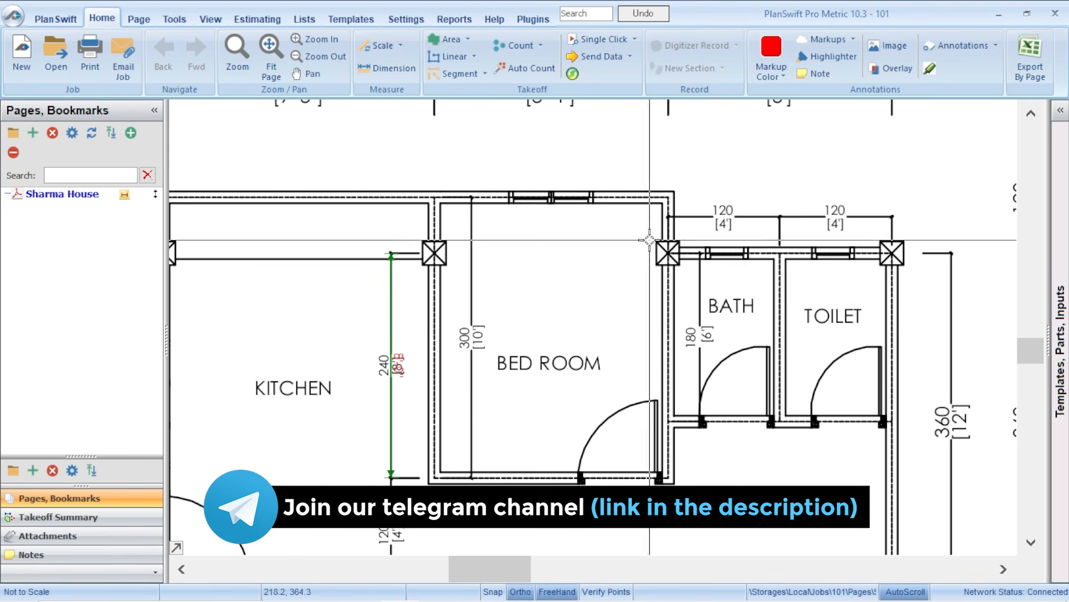
click(383, 47)
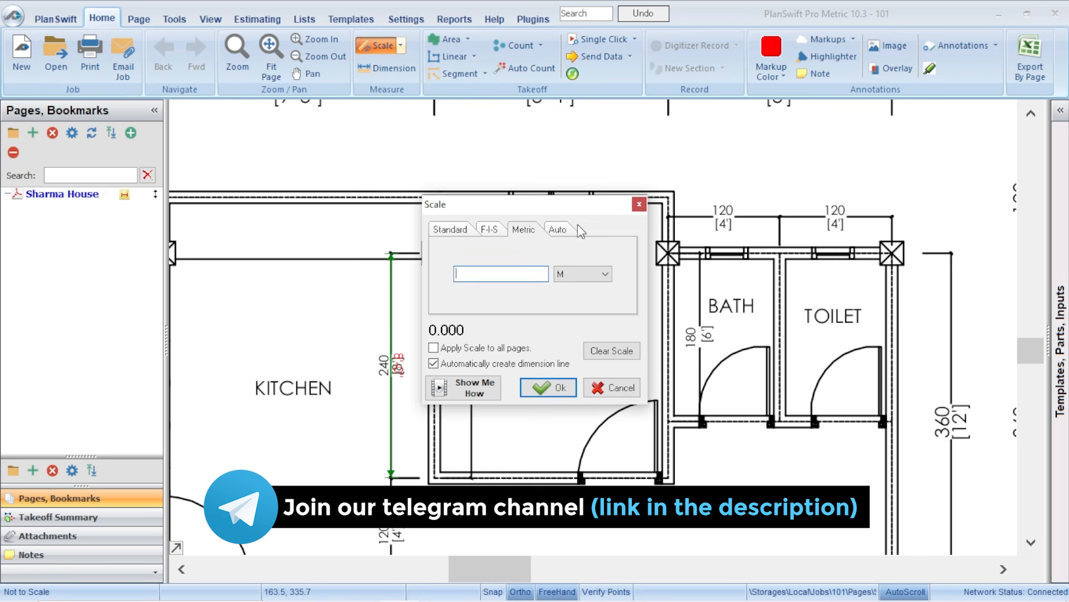
click(460, 227)
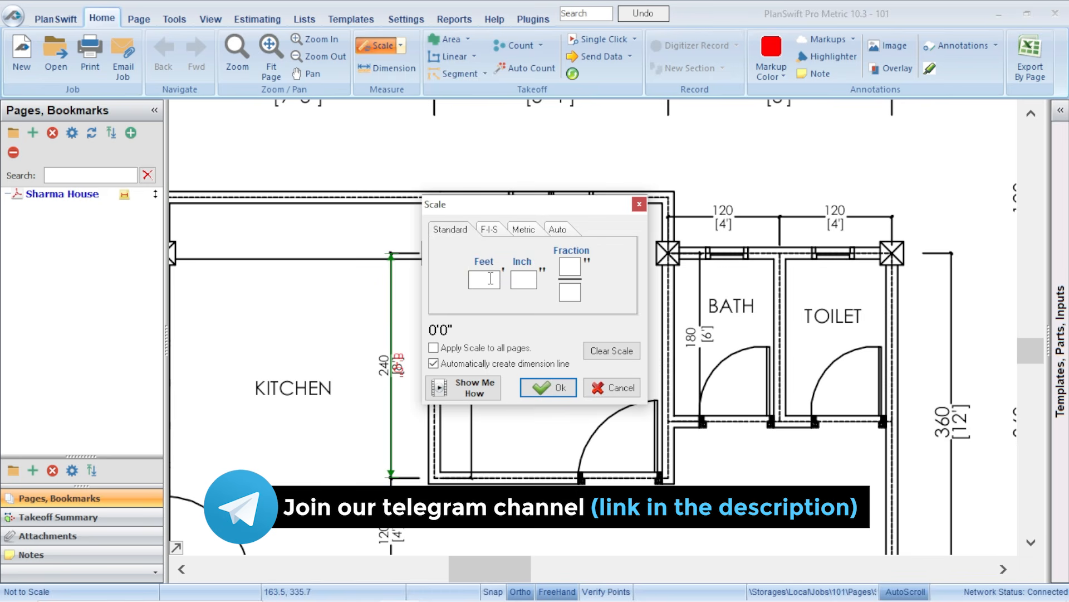
key(Return)
scroll(535, 190, up, 5)
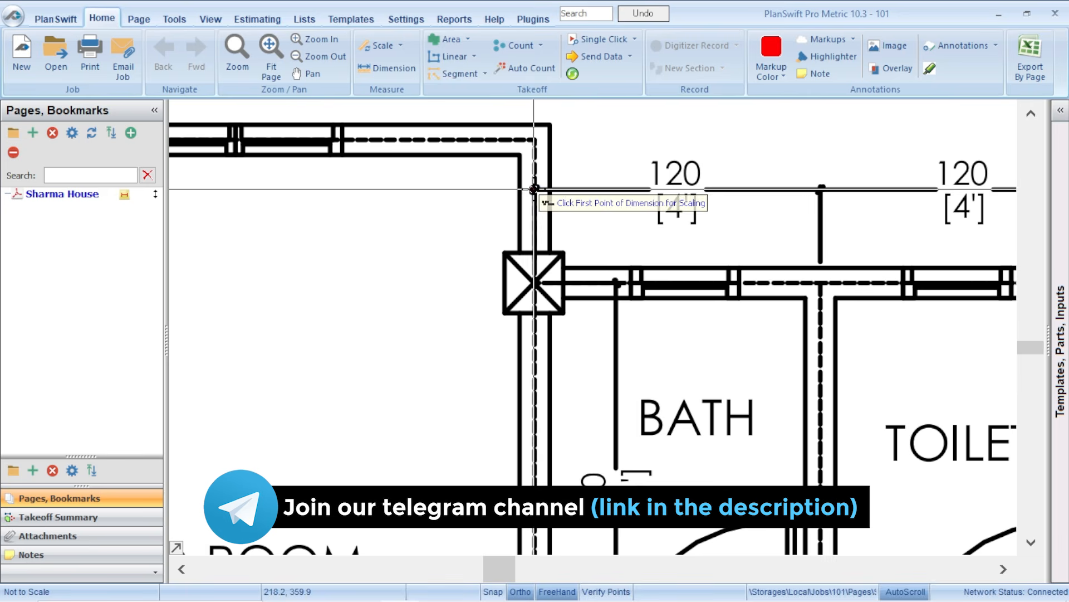
click(534, 190)
click(820, 189)
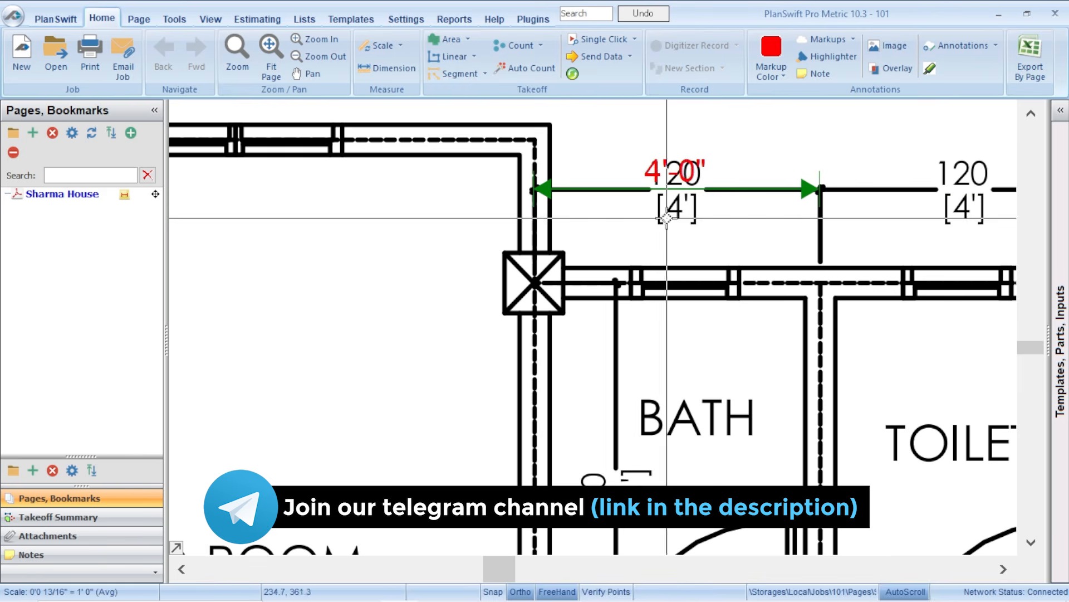
scroll(719, 201, down, 5)
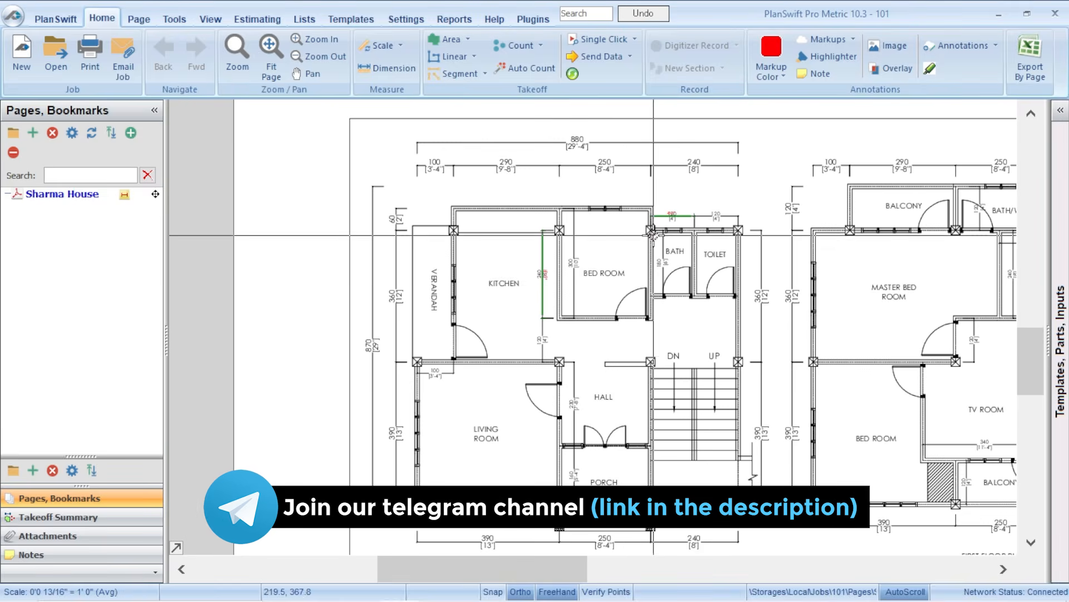
scroll(528, 167, down, 4)
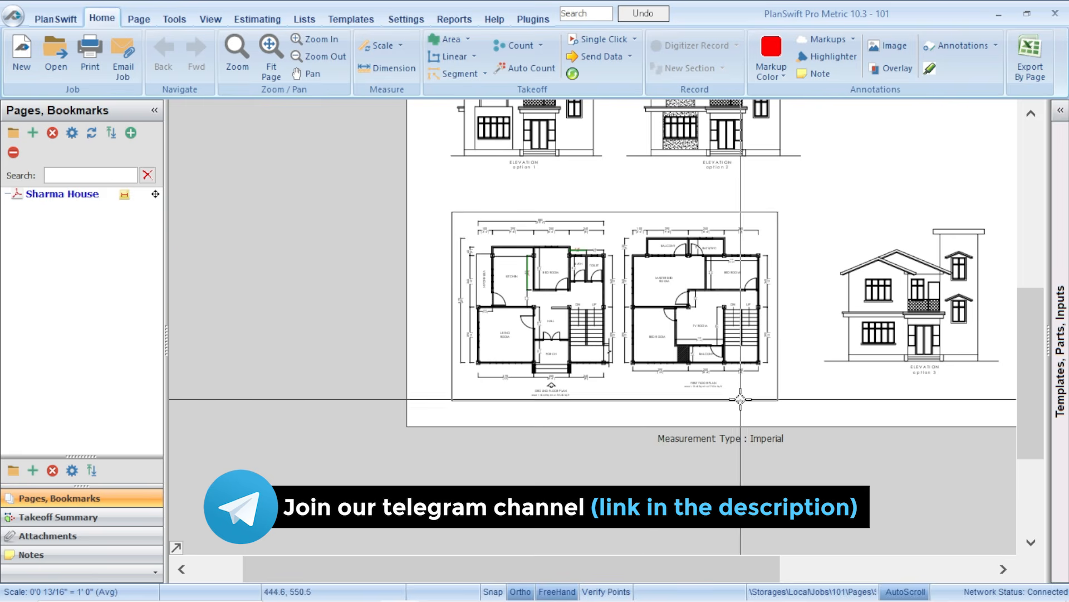
scroll(694, 418, up, 2)
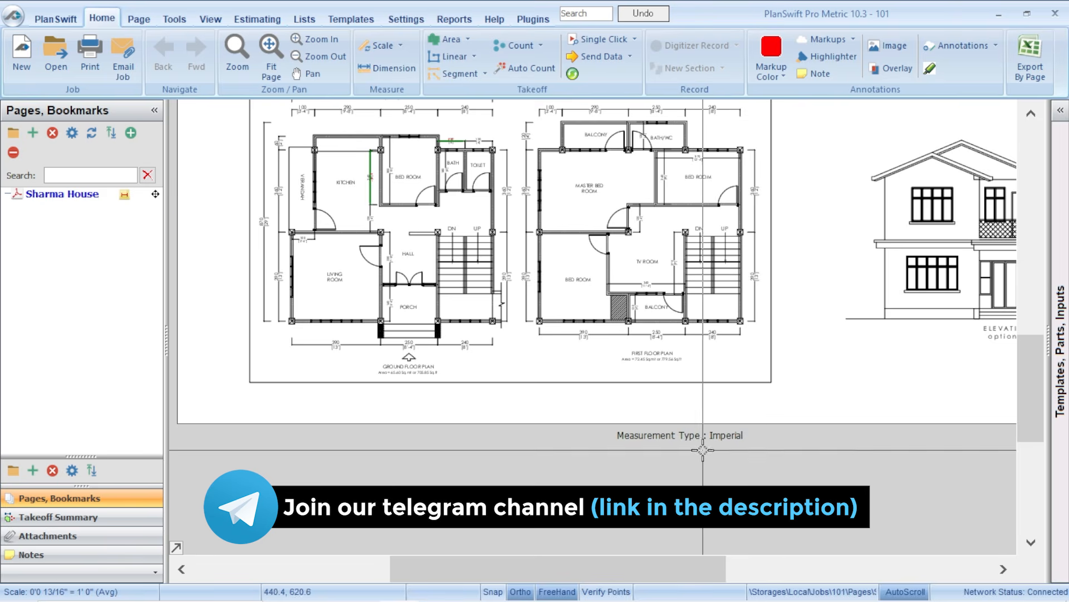
Step: Examine the scaled page's average scale, sheet size and measurement type, along with the elevations and both floor plans
scroll(683, 351, down, 3)
scroll(429, 209, up, 4)
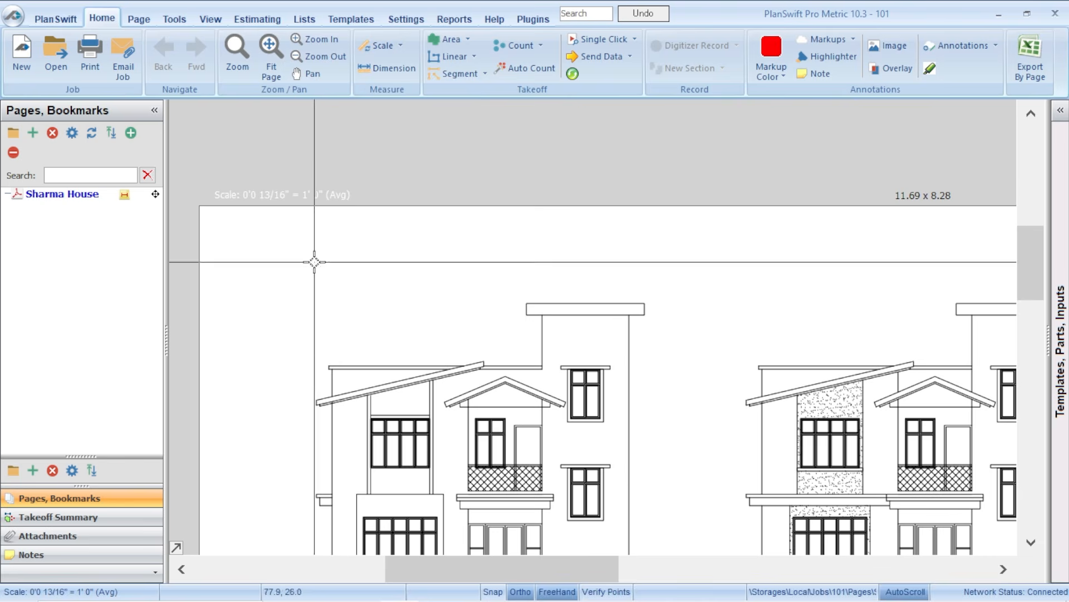
scroll(335, 162, down, 3)
scroll(477, 353, up, 3)
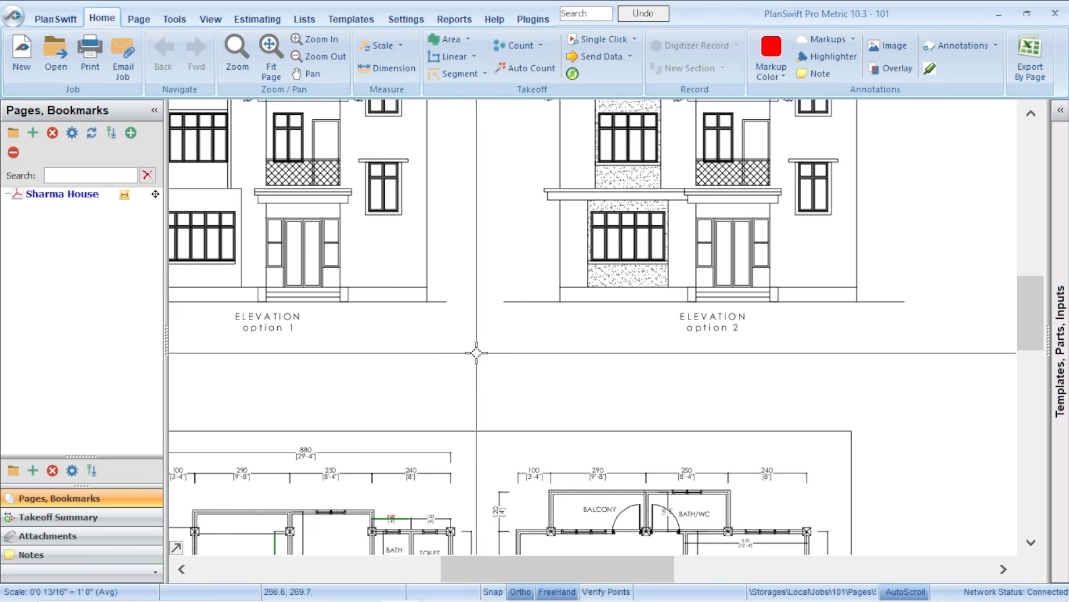
click(153, 197)
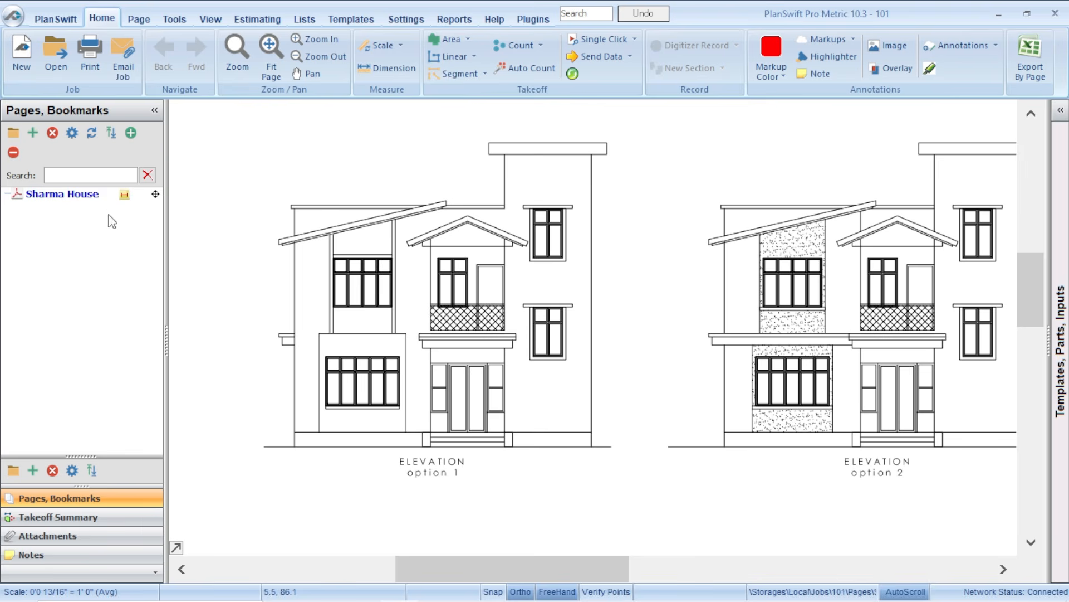
scroll(204, 218, down, 3)
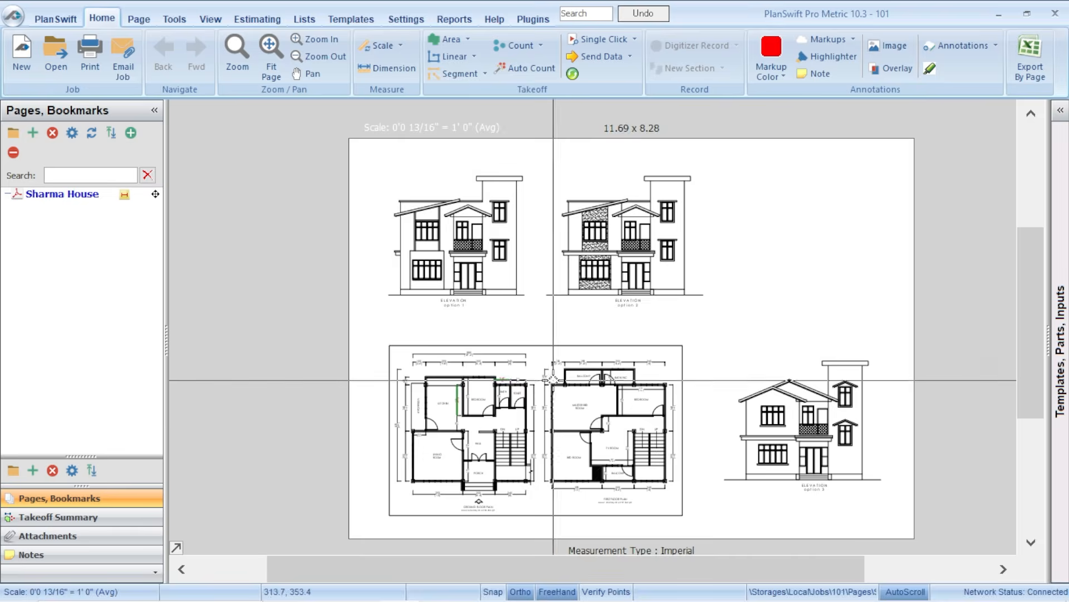
scroll(542, 251, up, 3)
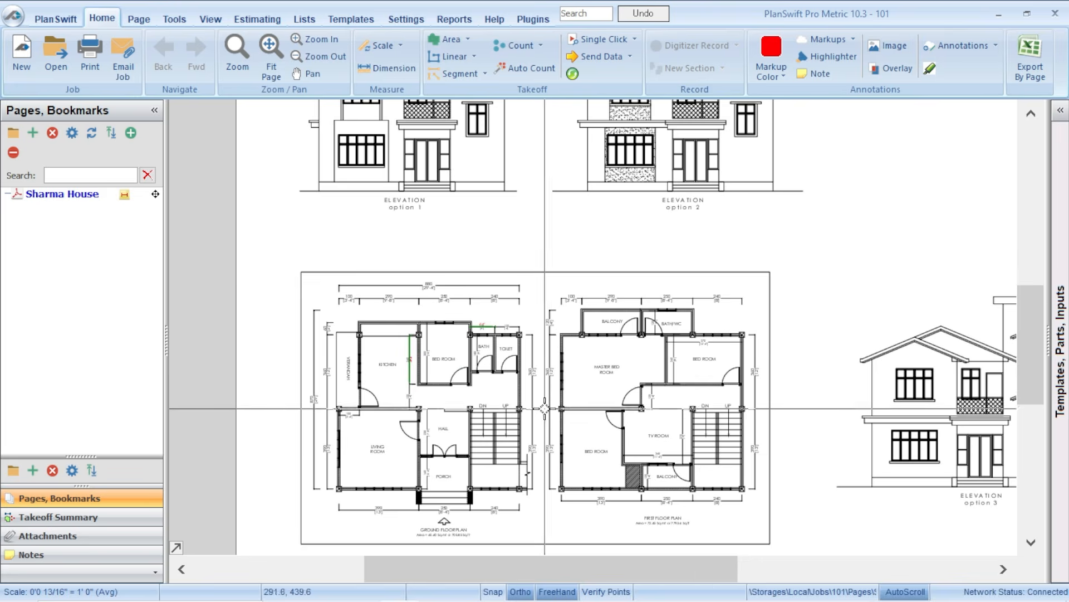
scroll(539, 406, up, 2)
drag(533, 440, 600, 371)
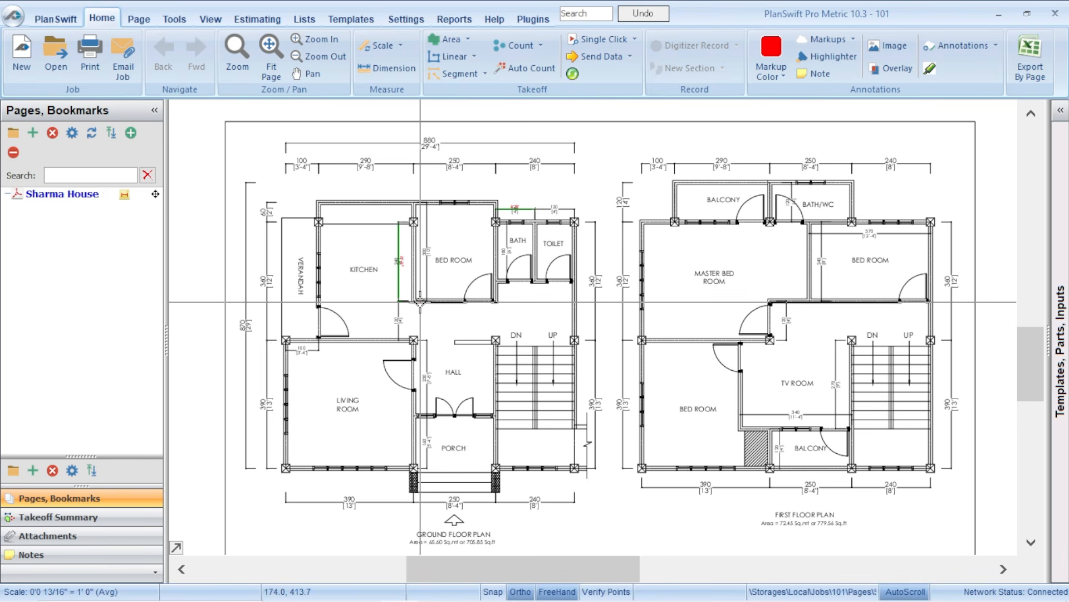
Step: Create an area takeoff item named Kitchen with a lime green colour and Solid fill type
scroll(420, 301, up, 2)
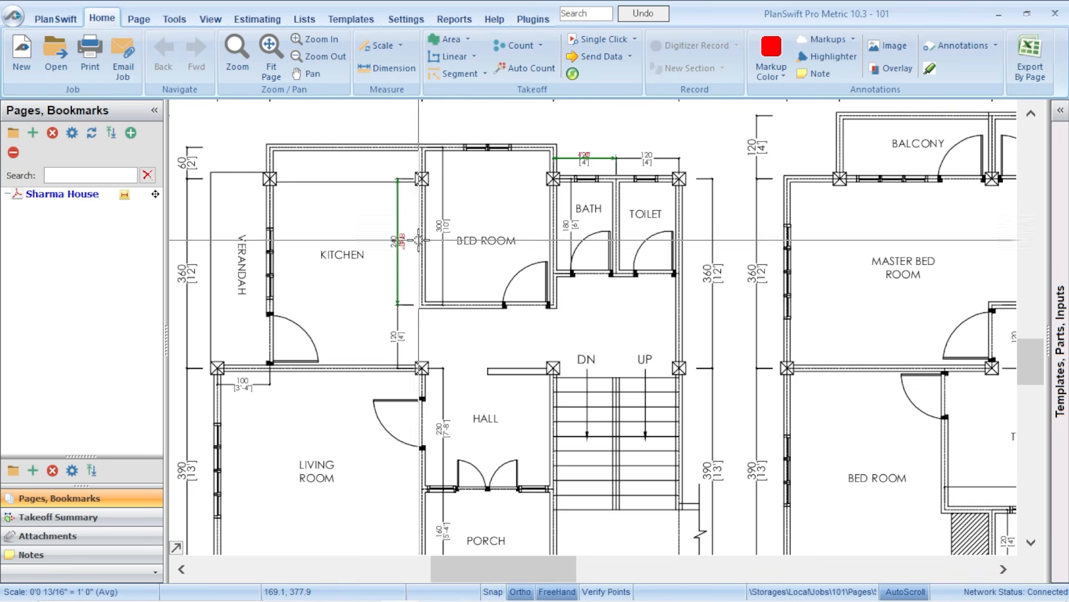
click(448, 39)
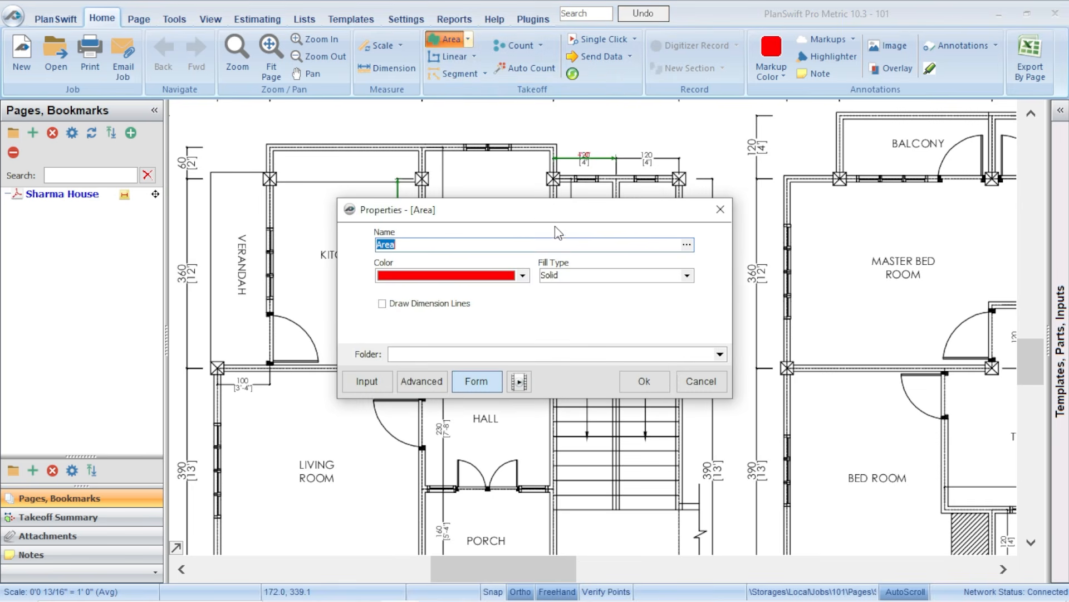
drag(527, 218, 616, 179)
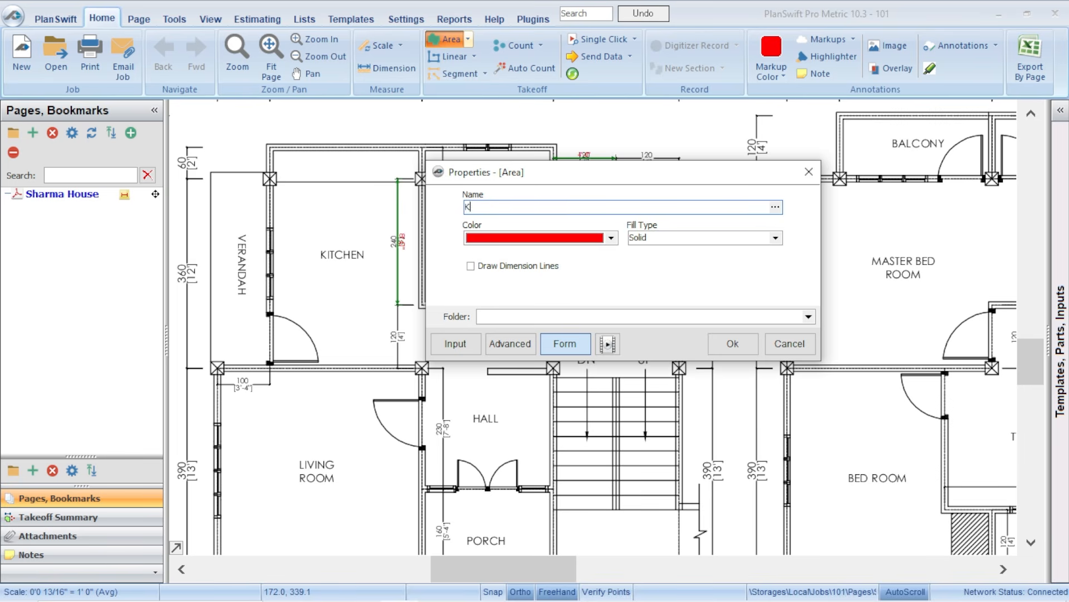
click(612, 239)
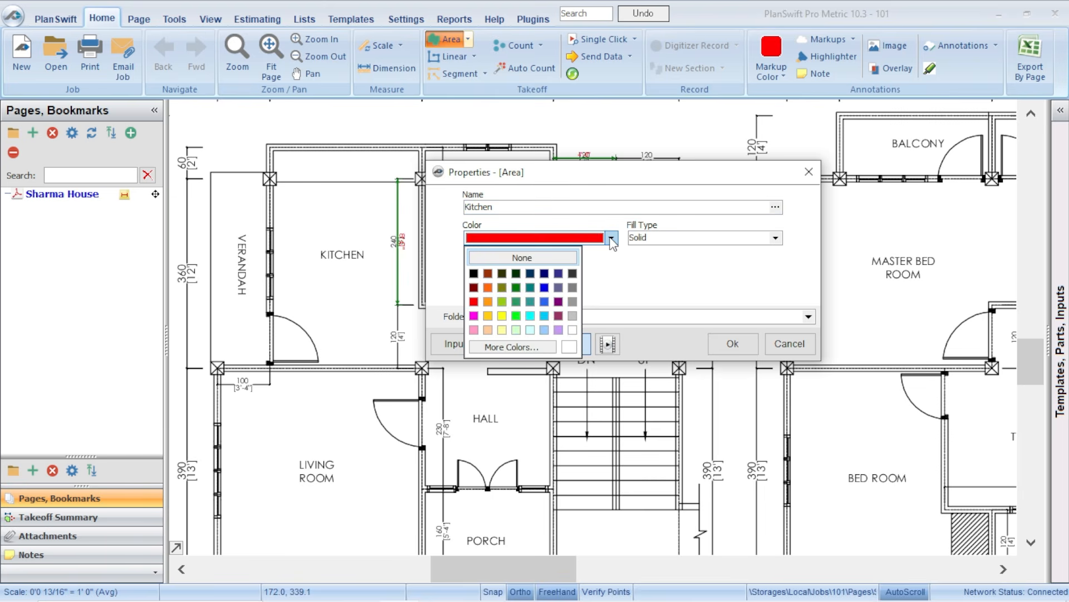
click(502, 302)
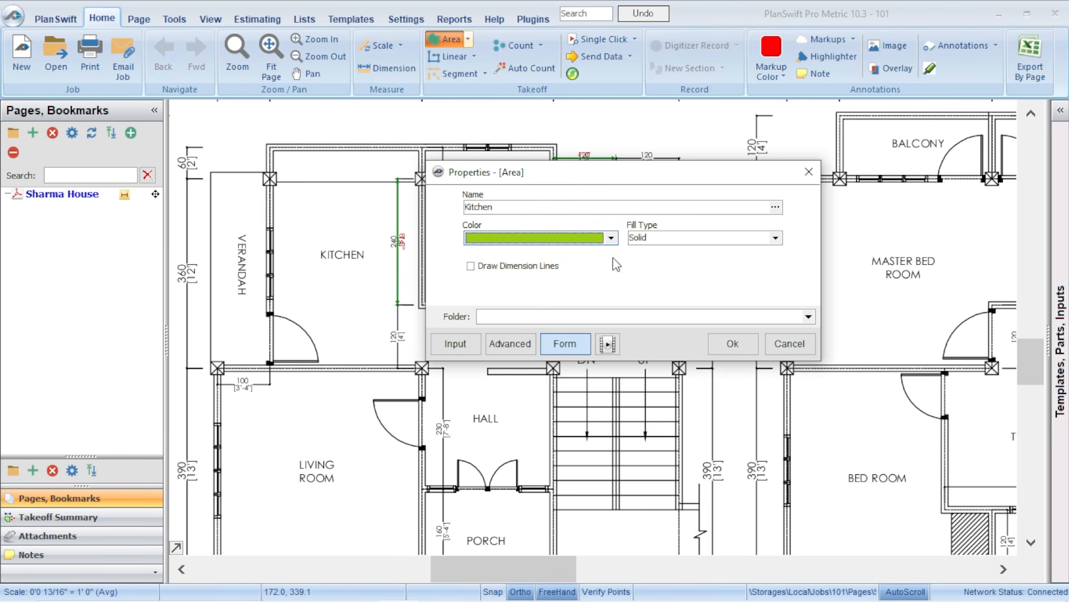
click(733, 343)
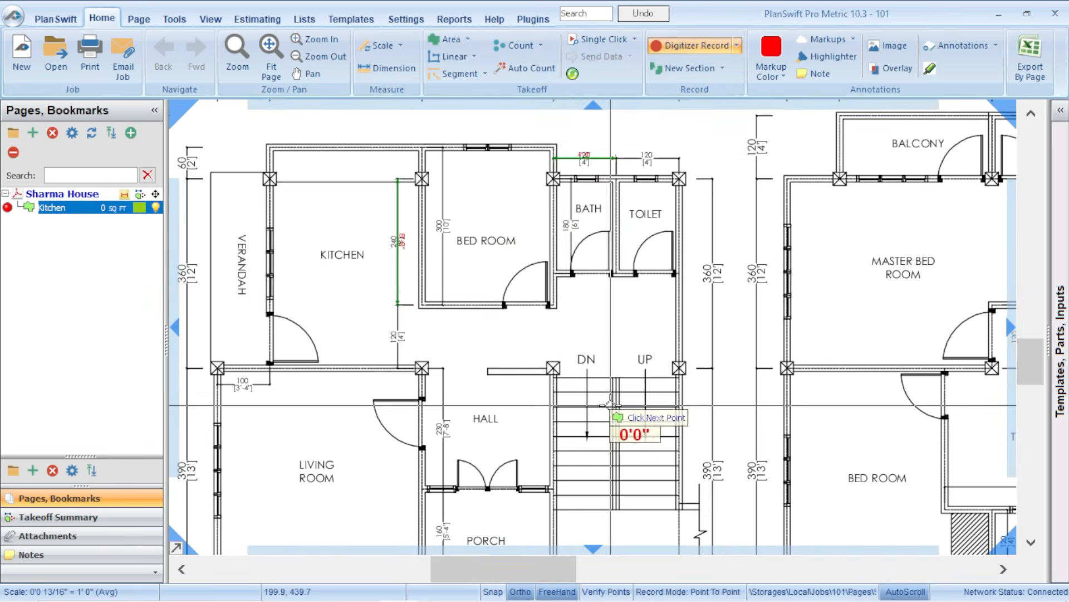
Step: Trace the kitchen area from the verandah-side upper inner corner along the upper wall, around the bedroom-side column and down to the lower column
click(292, 149)
scroll(291, 149, up, 3)
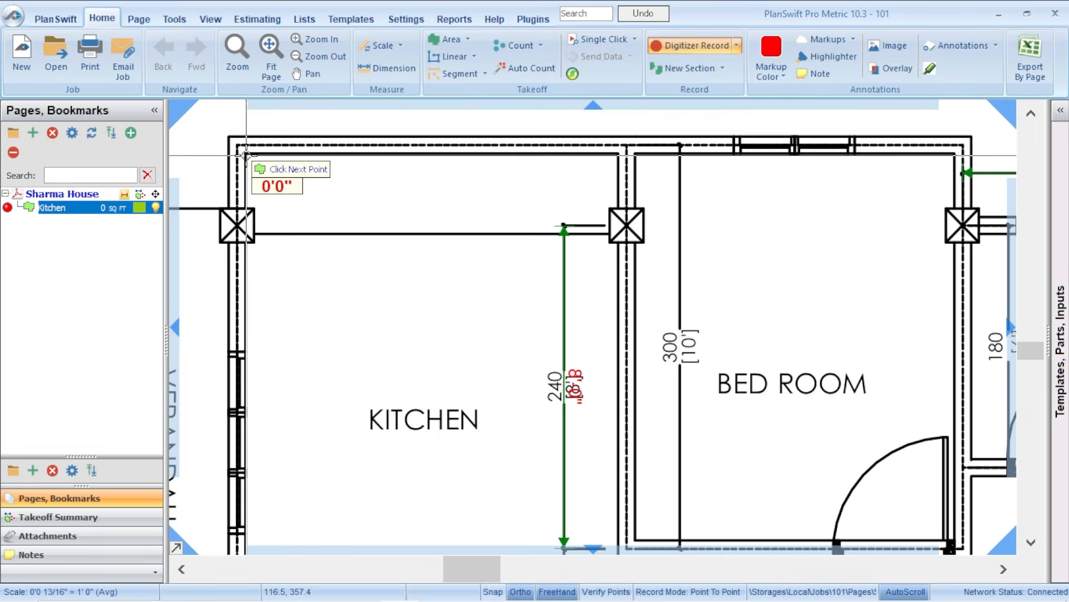
scroll(254, 154, up, 2)
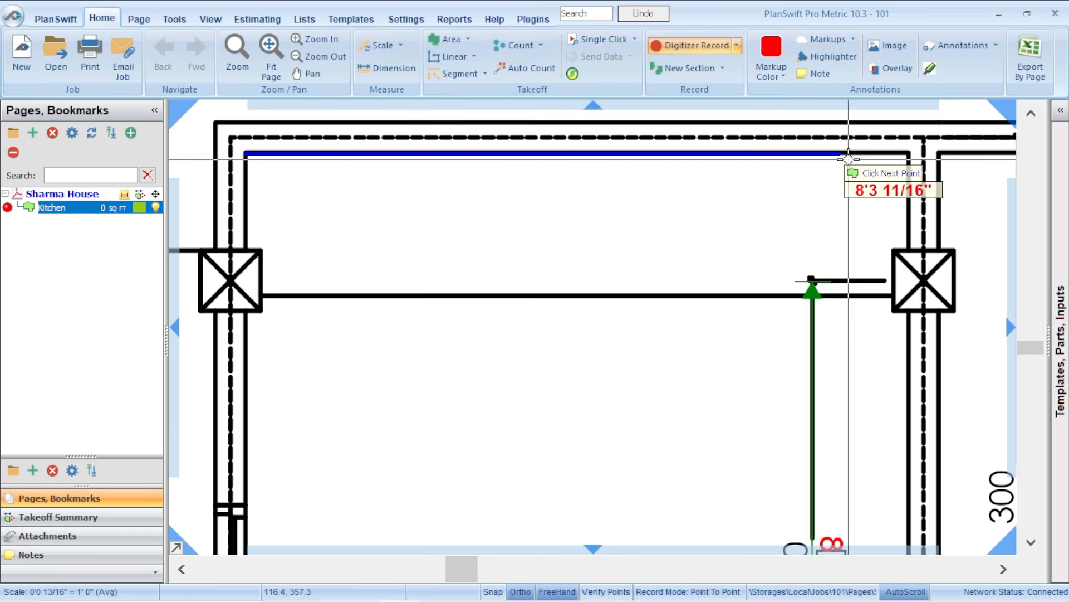
click(908, 158)
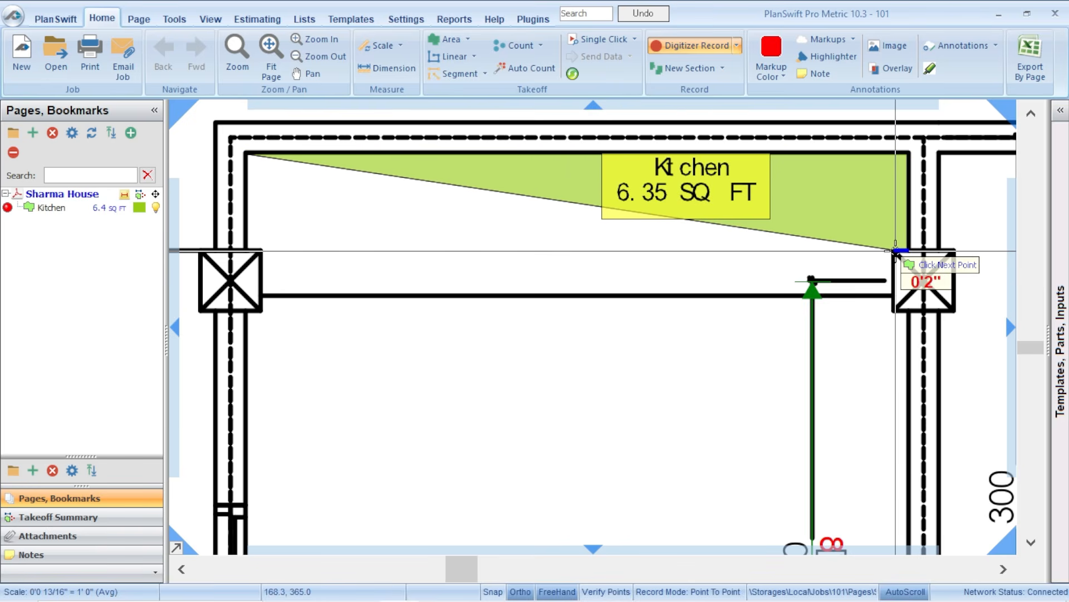
click(893, 309)
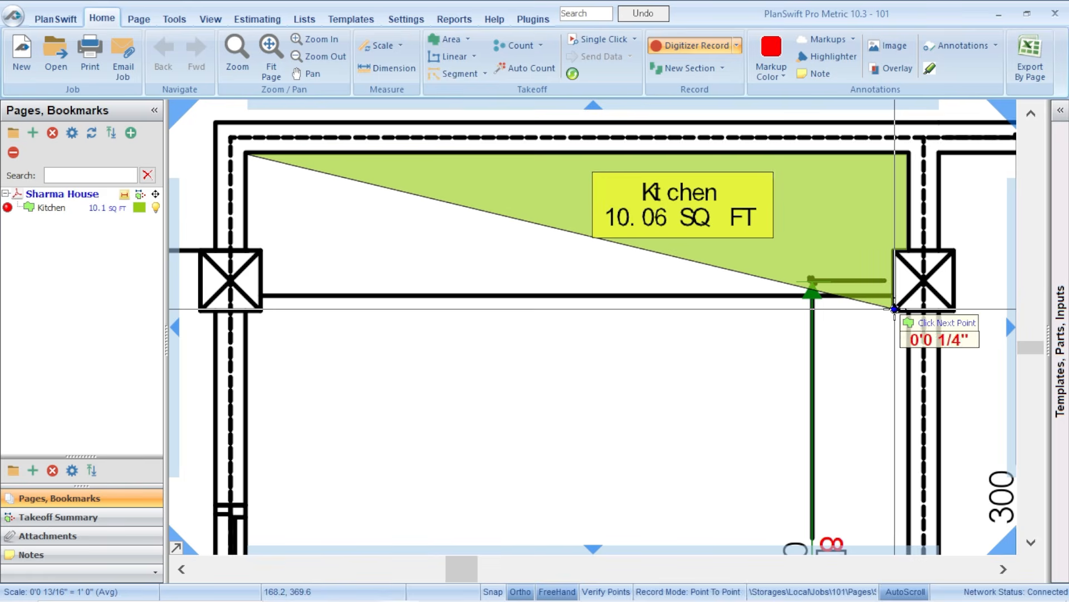
scroll(908, 310, down, 4)
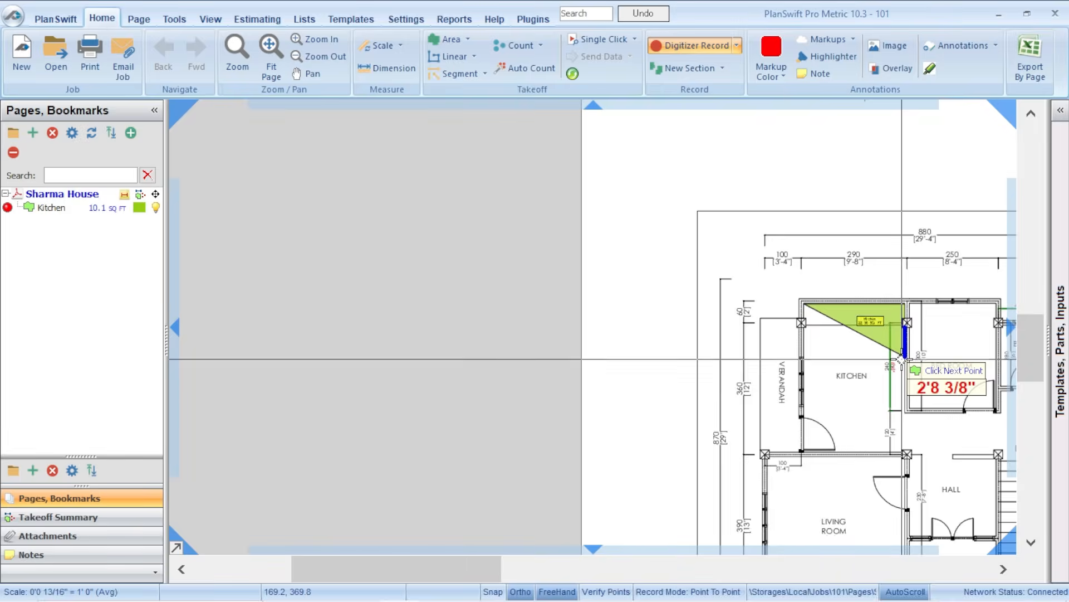
scroll(893, 405, up, 4)
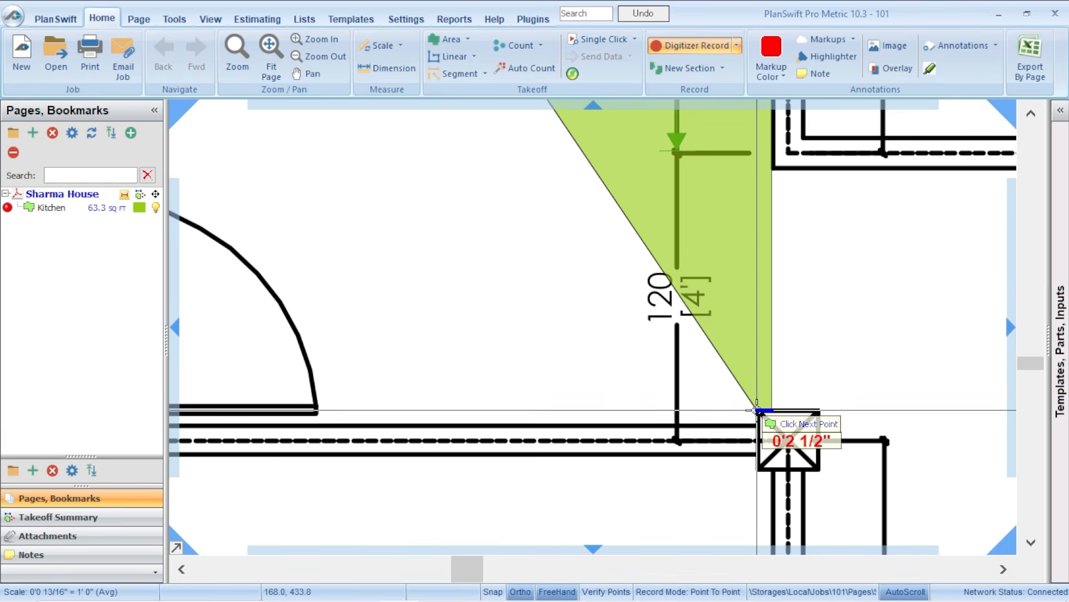
Step: Trace the kitchen's lower and verandah-side inner wall faces back to the starting corner and stop recording
scroll(697, 425, down, 2)
scroll(697, 424, down, 2)
scroll(583, 441, up, 3)
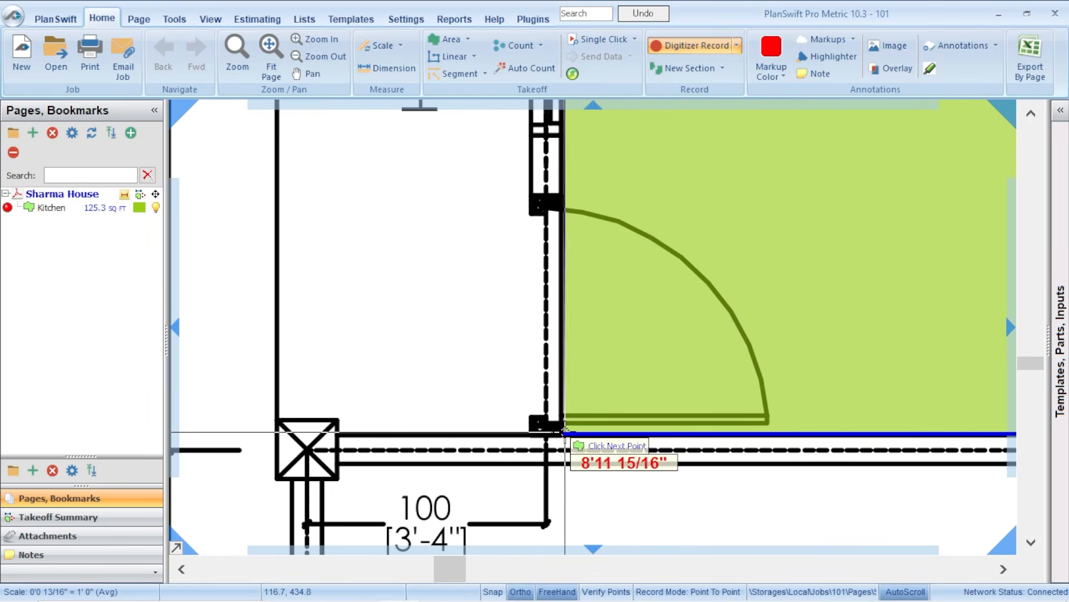
click(563, 432)
scroll(562, 433, down, 3)
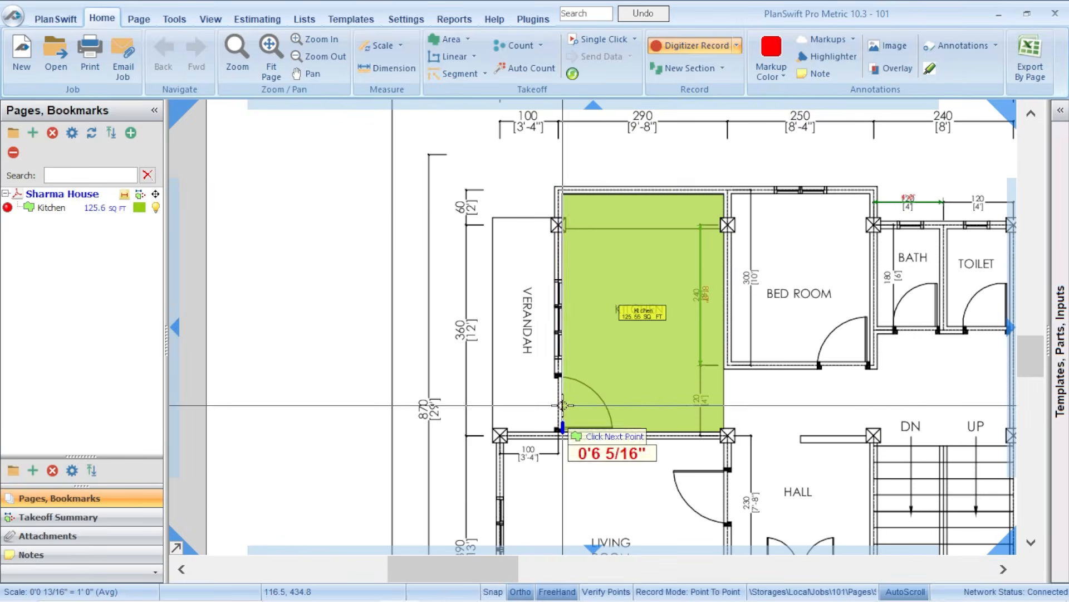
scroll(566, 180, up, 3)
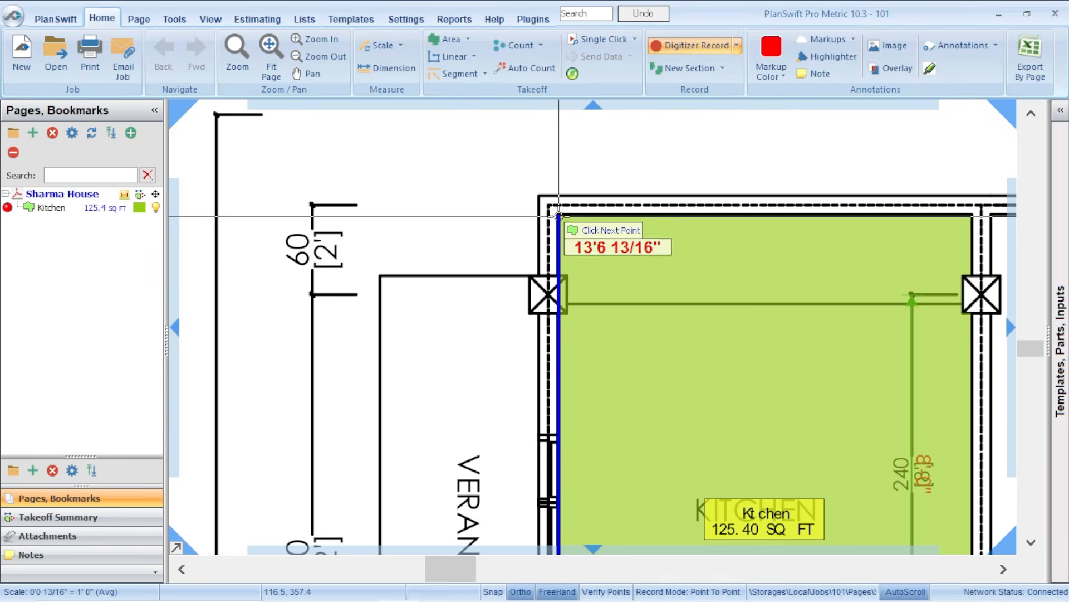
right_click(558, 213)
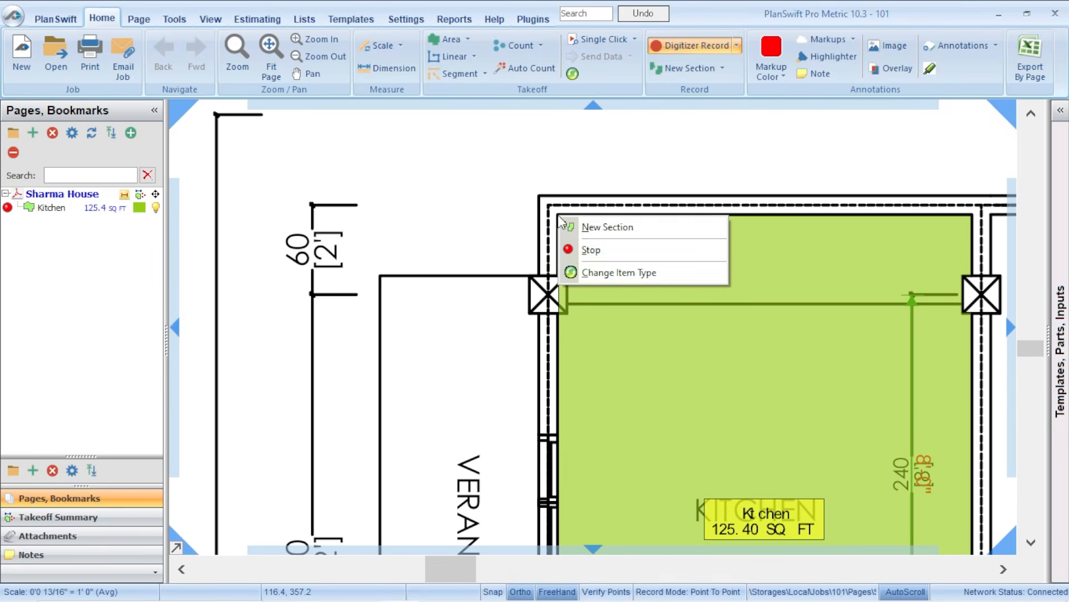
click(585, 245)
Step: Check the traced kitchen area around the verandah-side upper column and undo the traced section
scroll(706, 228, down, 3)
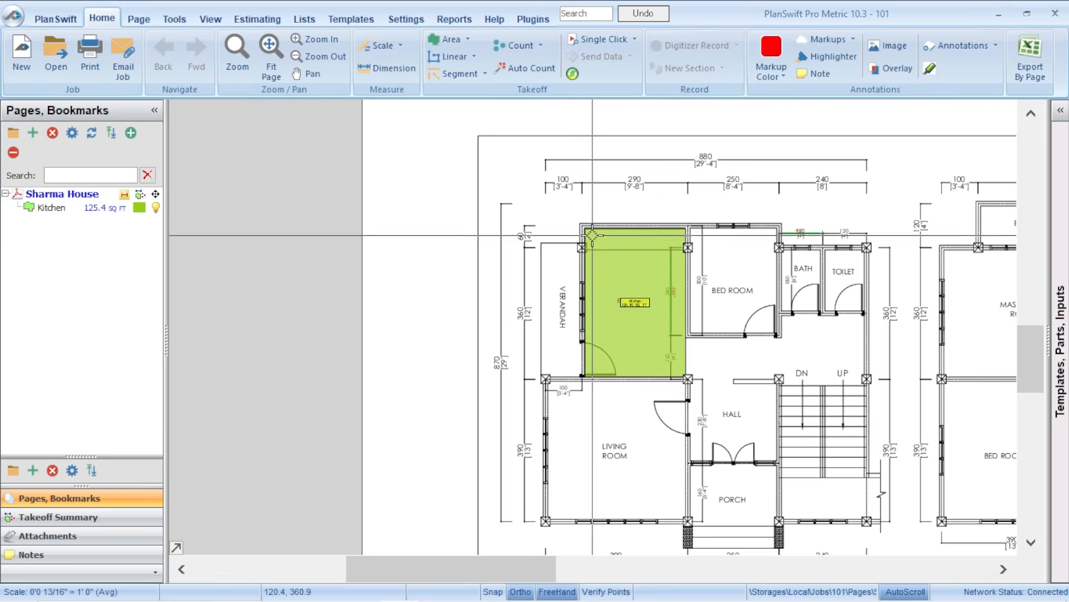
scroll(682, 284, up, 3)
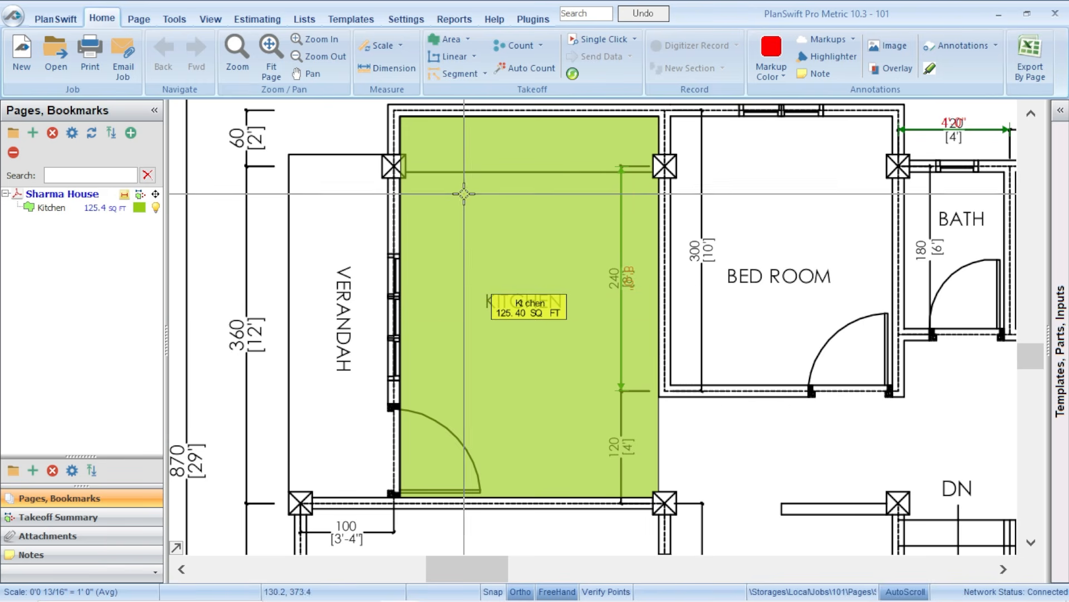
scroll(399, 156, up, 2)
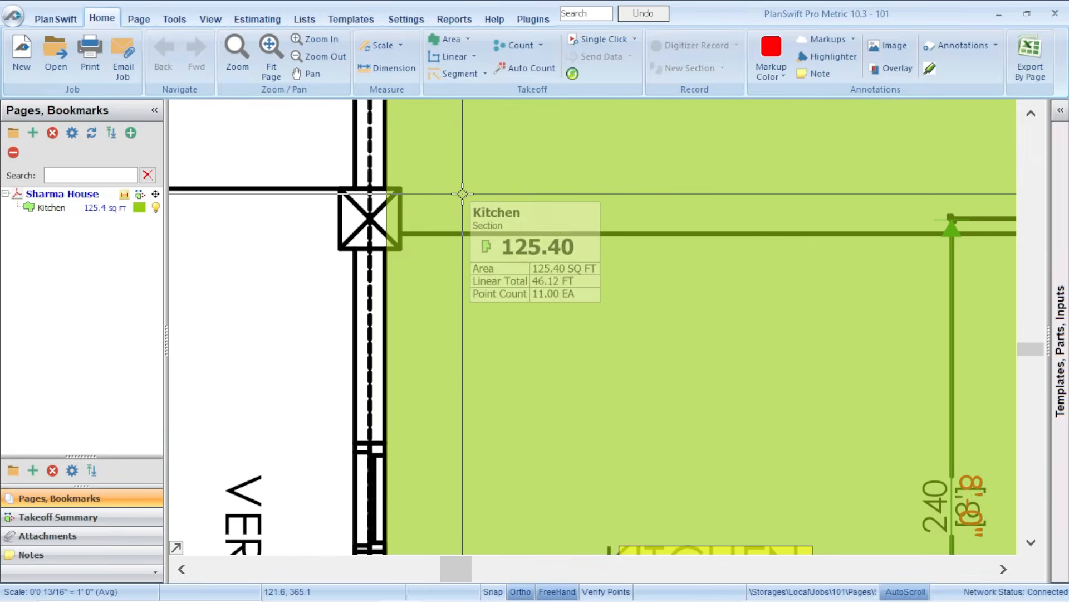
scroll(443, 190, down, 2)
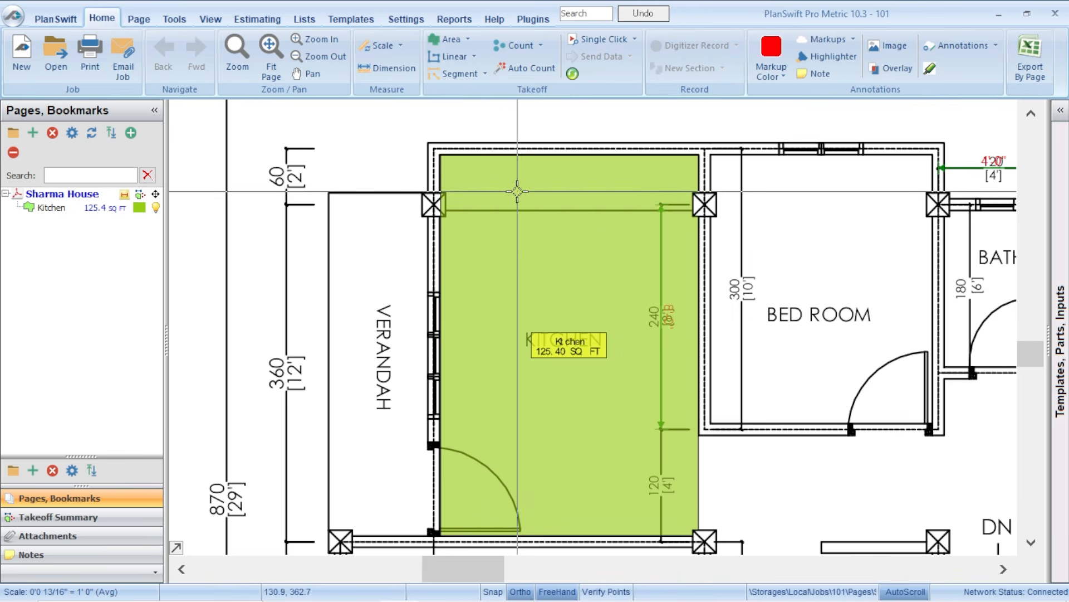
scroll(439, 191, up, 3)
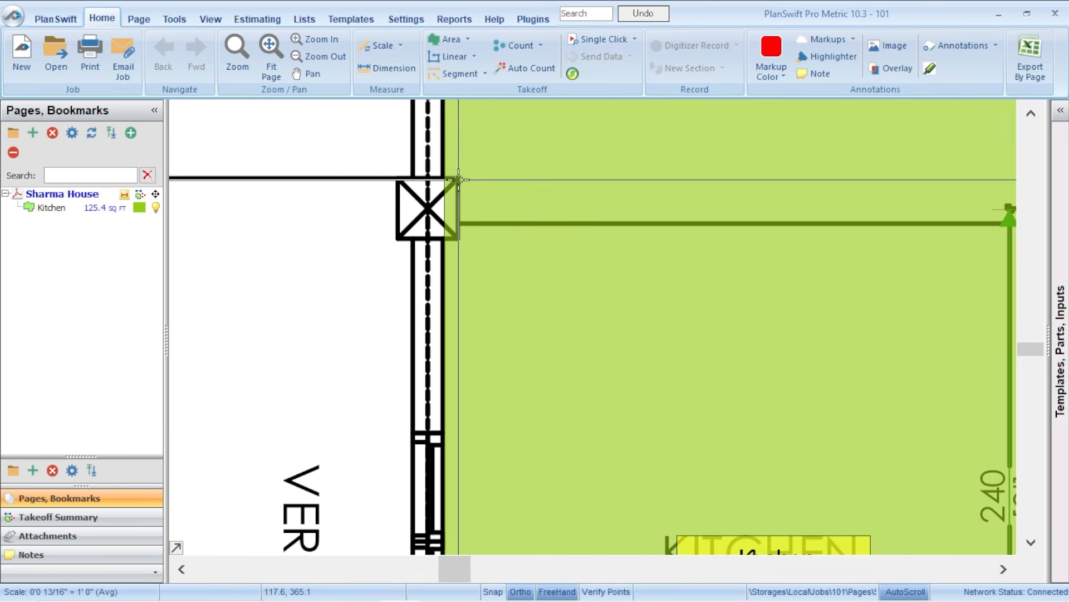
scroll(440, 192, down, 3)
mouse_move(477, 216)
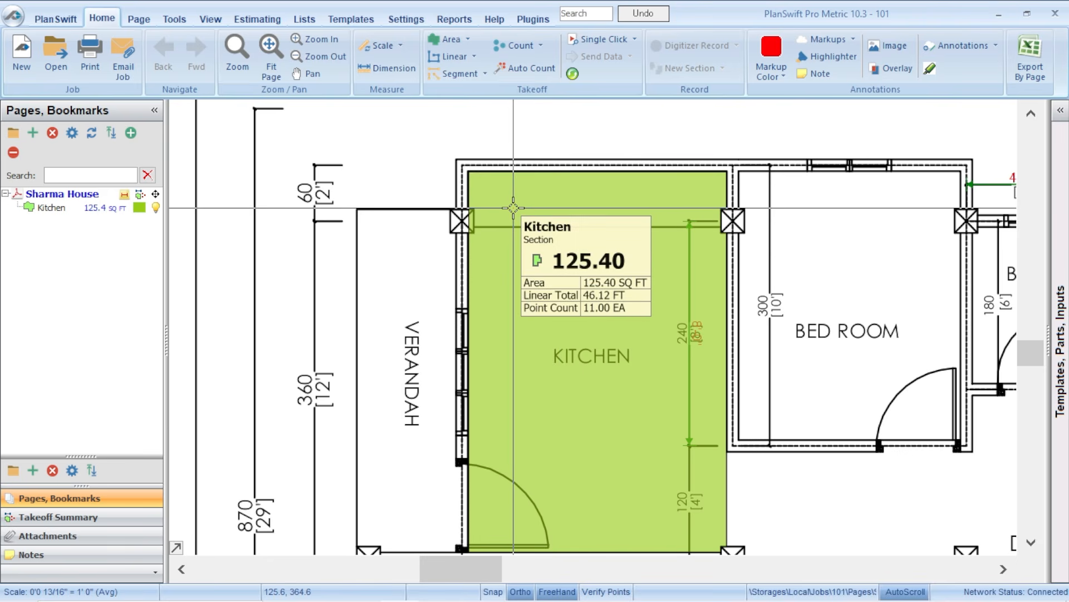
key(ctrl+z)
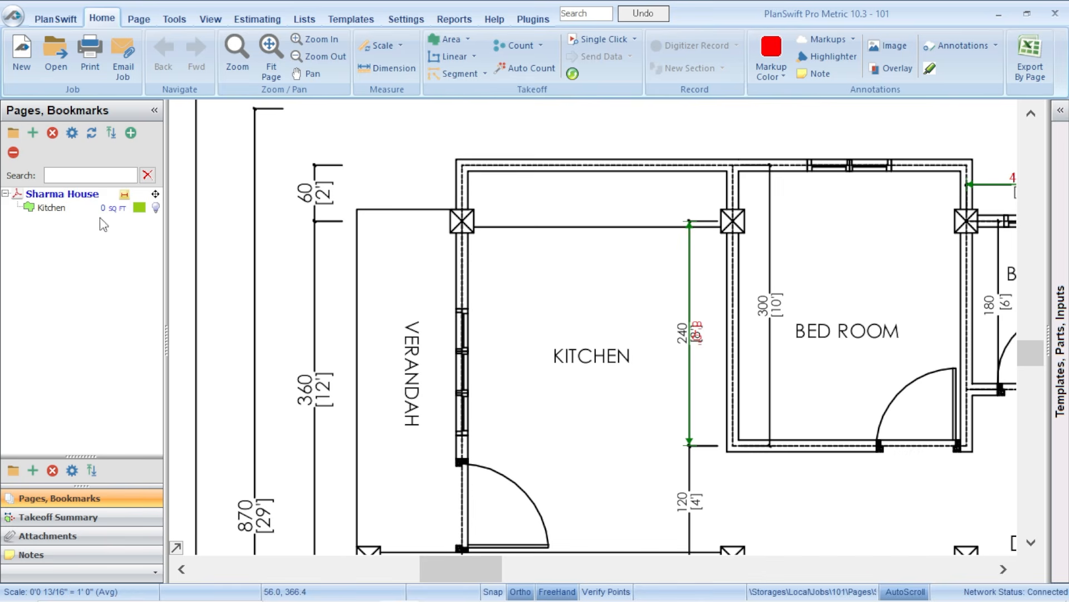
Step: Retrace the Kitchen area from the verandah-side upper inner corner along the upper wall, around the bedroom-side column and down to the lower column
click(8, 207)
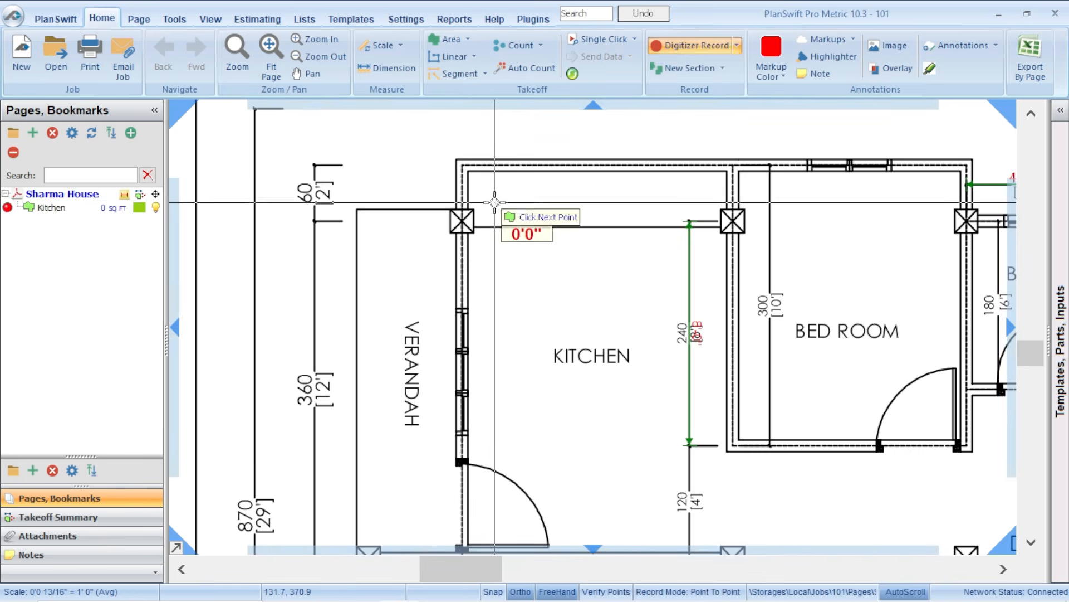
scroll(506, 222, up, 5)
scroll(487, 219, down, 4)
scroll(477, 172, up, 2)
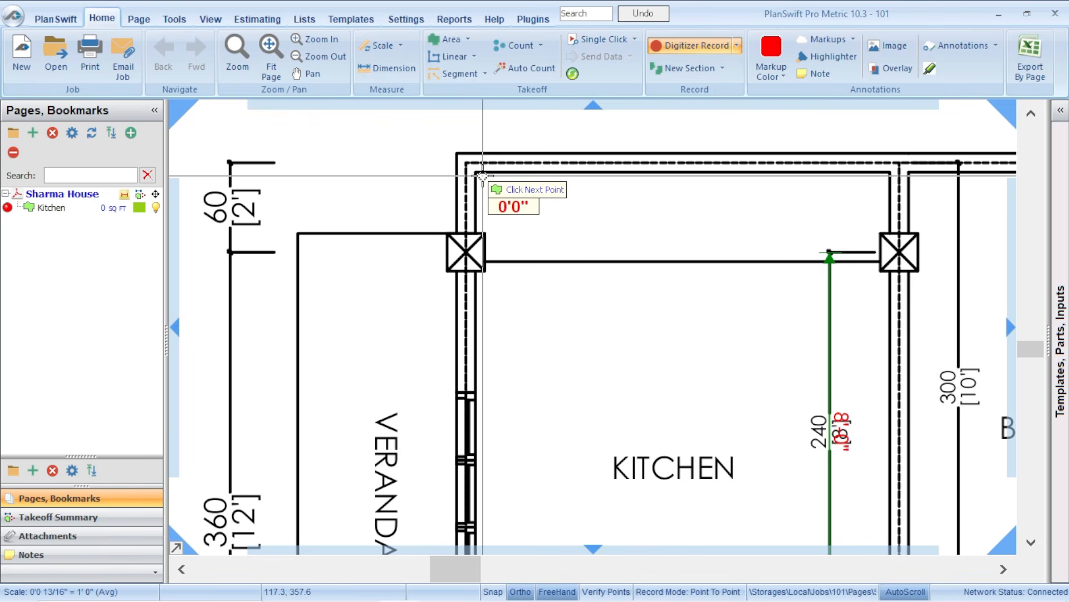
click(477, 172)
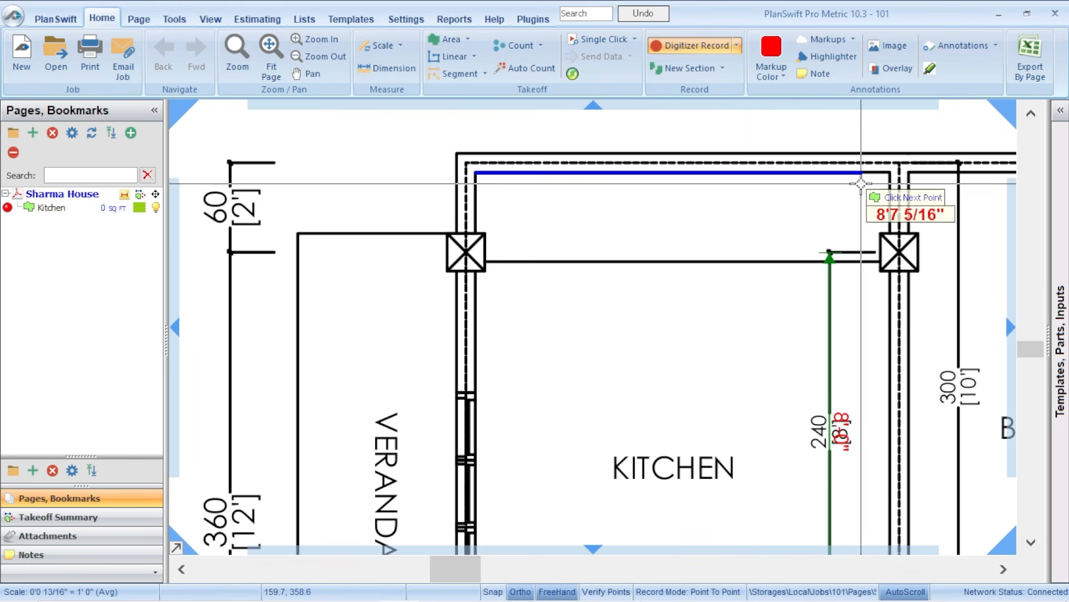
click(889, 174)
scroll(885, 237, up, 2)
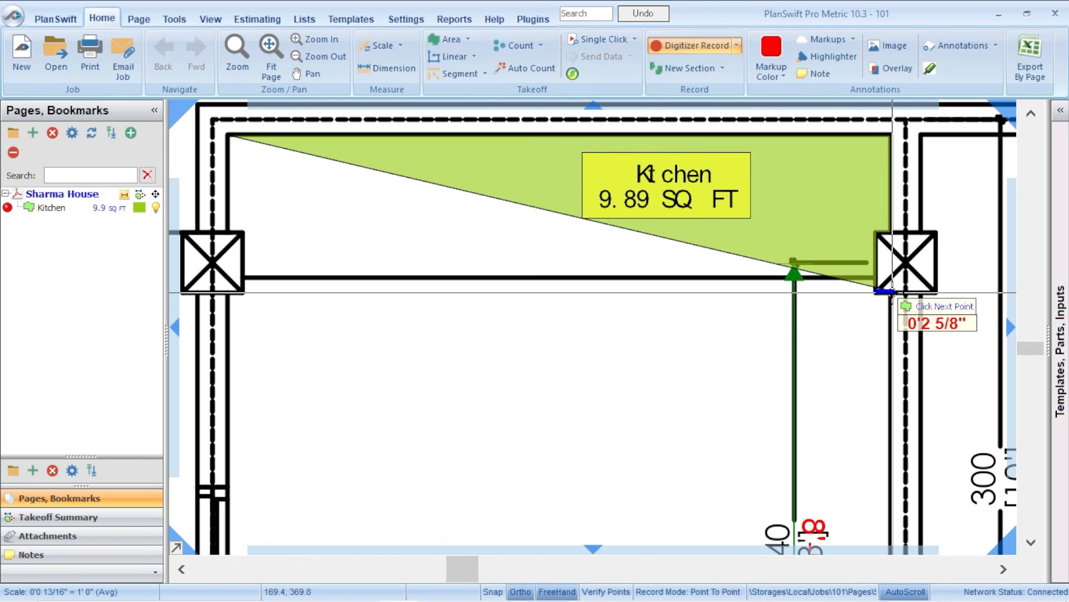
scroll(892, 292, down, 3)
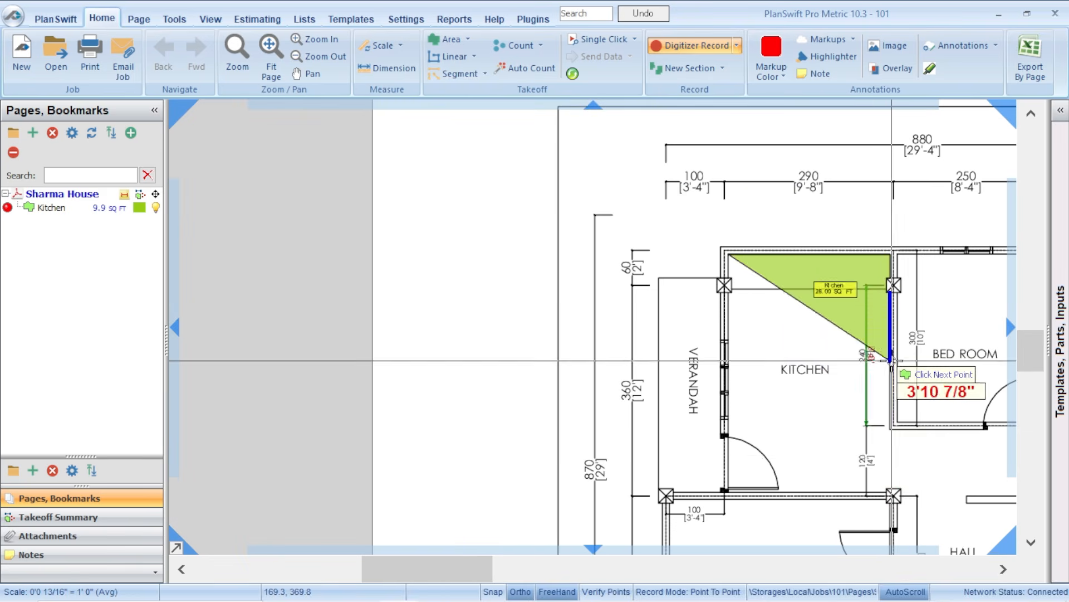
scroll(893, 487, up, 4)
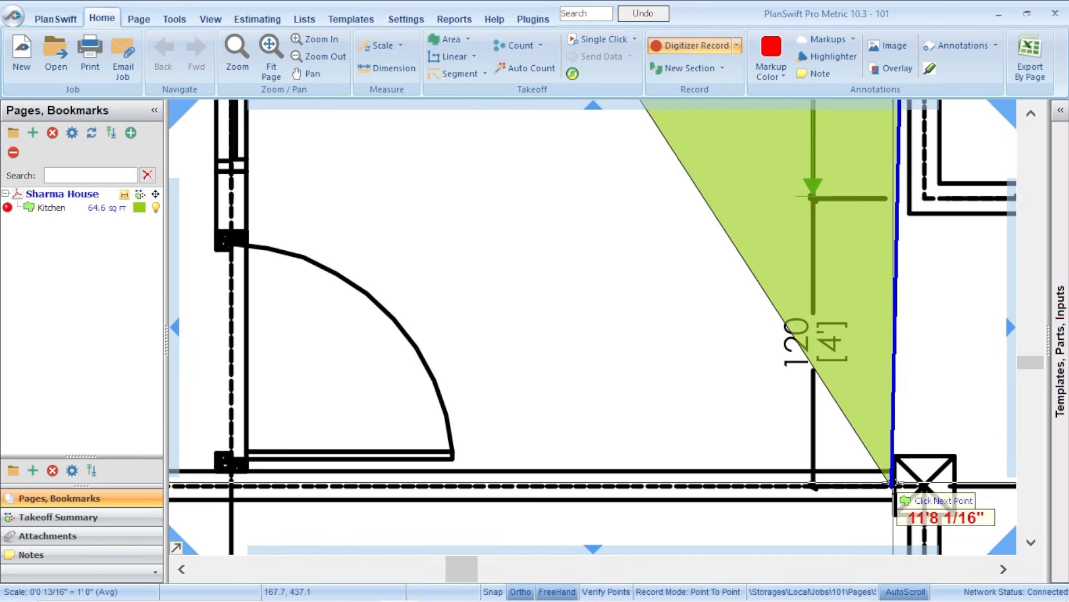
click(902, 455)
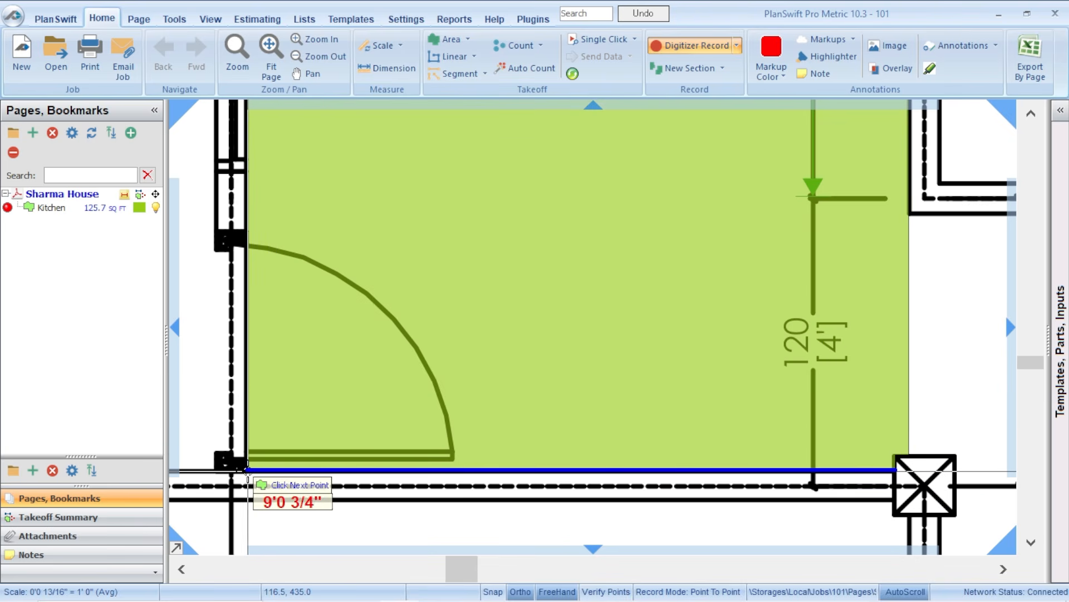
Step: Continue the Kitchen trace along the lower wall face and up the verandah-side inner wall to the base of the upper column
click(249, 469)
scroll(248, 390, down, 3)
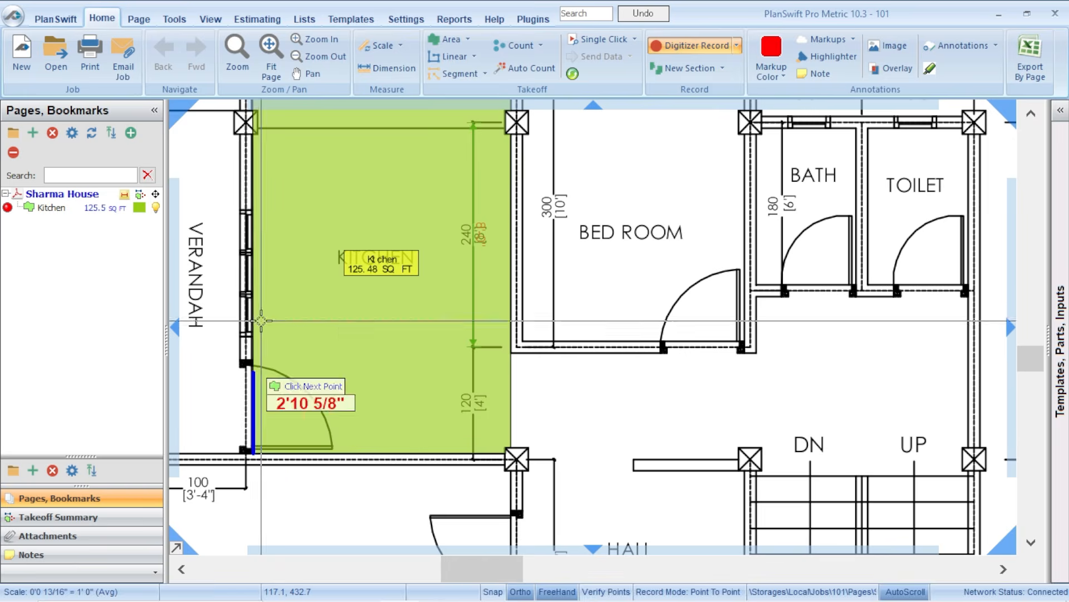
scroll(249, 94, up, 3)
scroll(306, 268, down, 3)
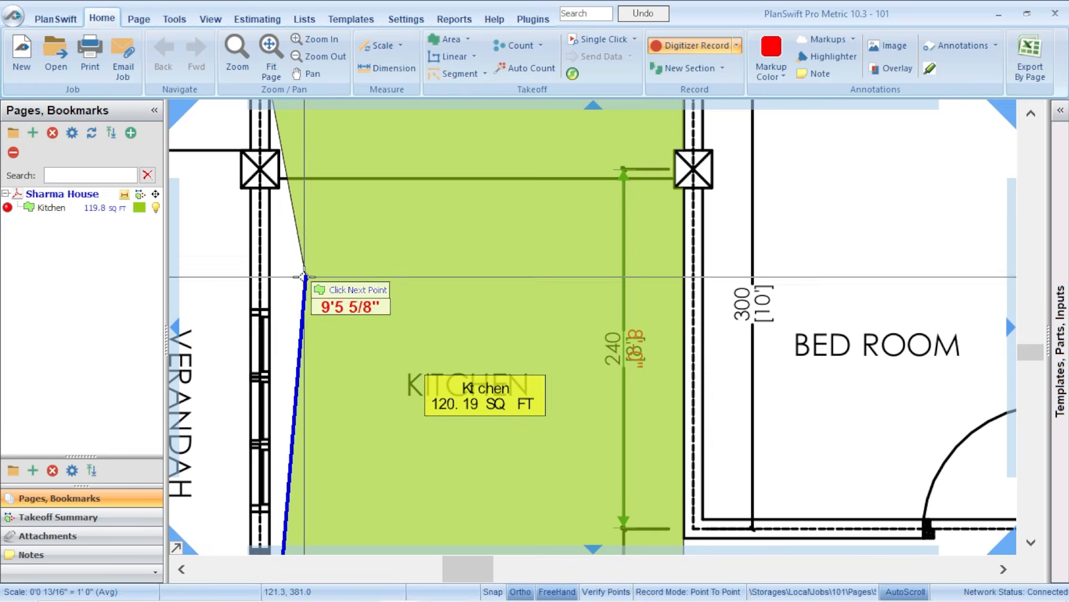
scroll(273, 201, up, 3)
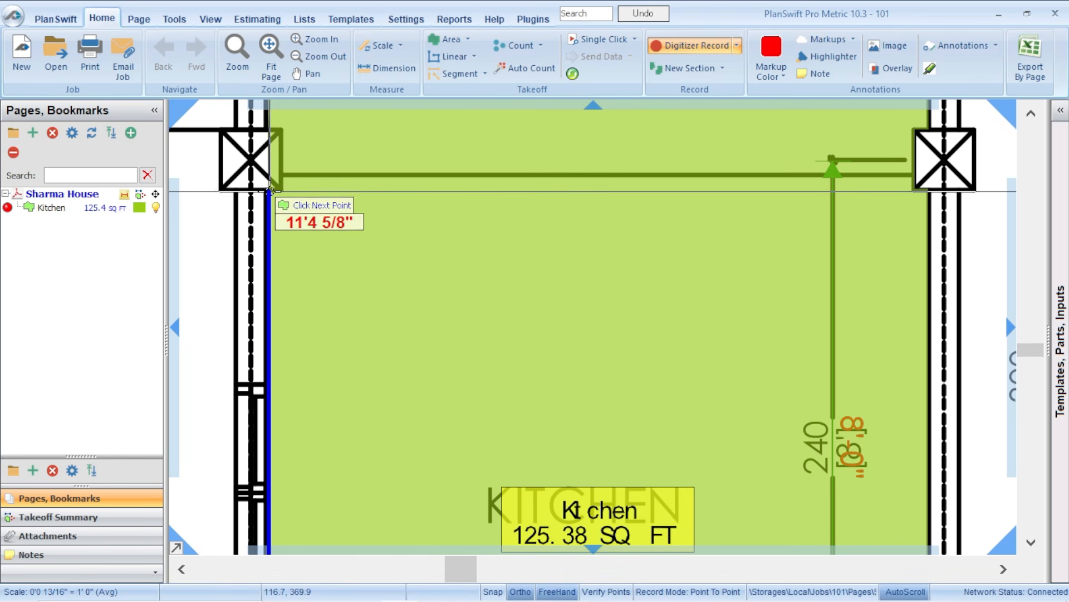
click(276, 190)
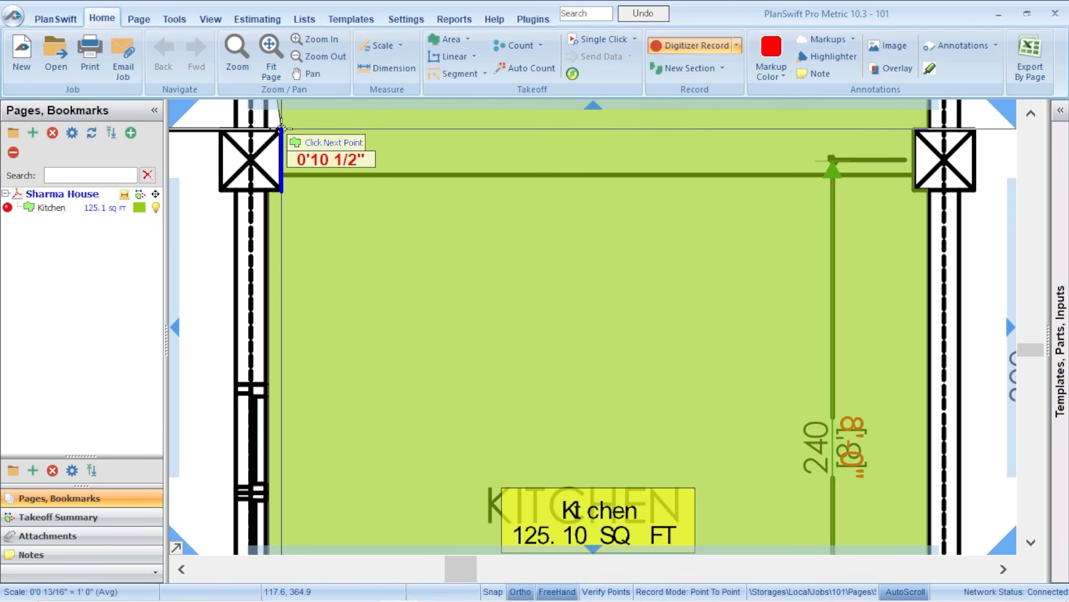
Step: Trace the Kitchen area around the verandah-side upper column back to the starting corner and stop recording
click(281, 128)
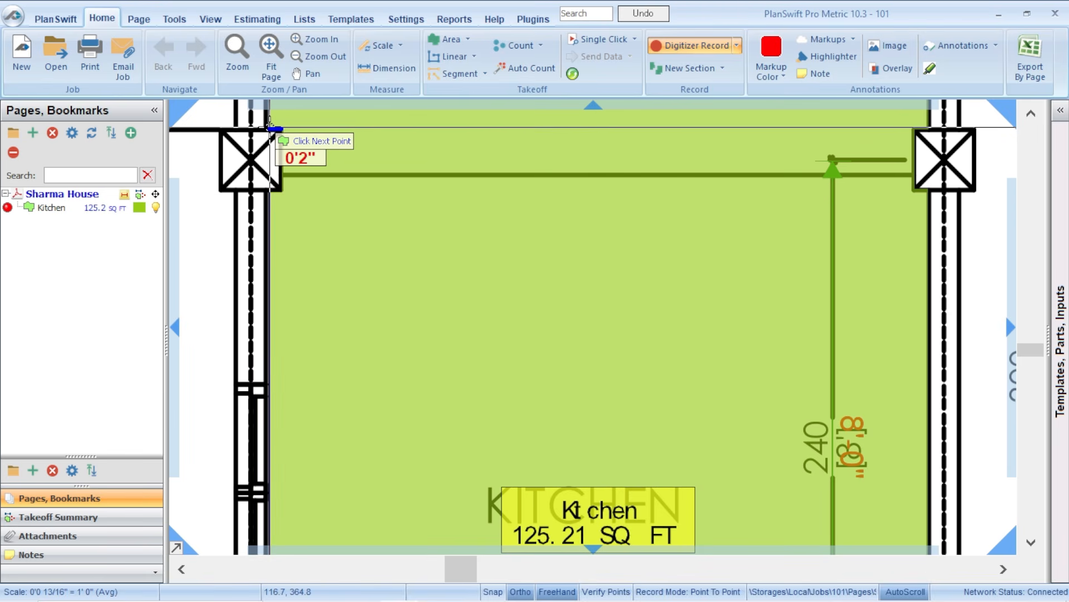
scroll(273, 126, down, 5)
scroll(275, 130, up, 3)
scroll(275, 130, up, 3)
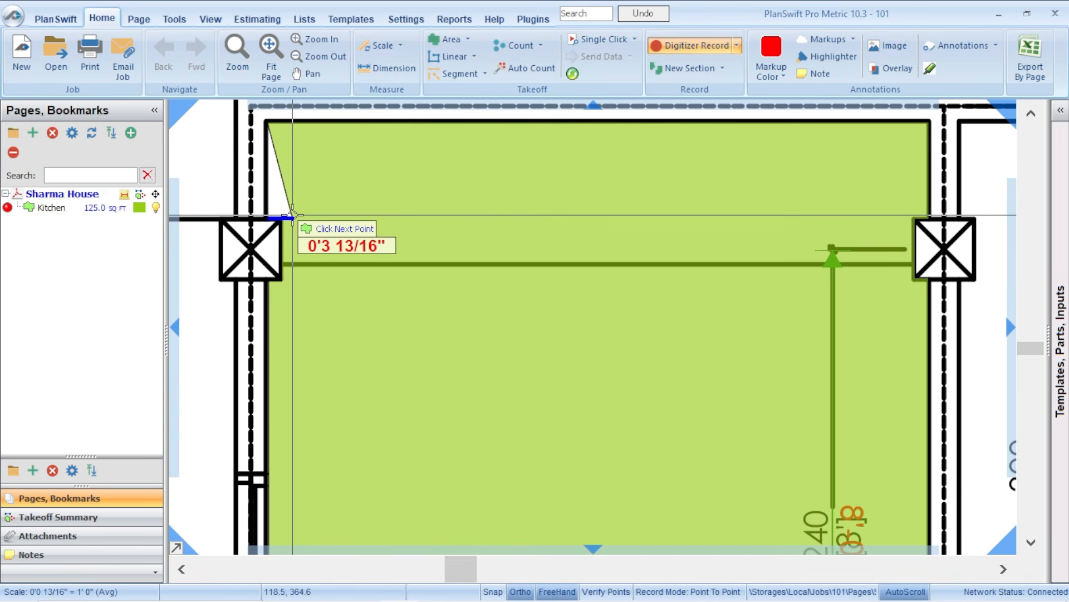
click(284, 217)
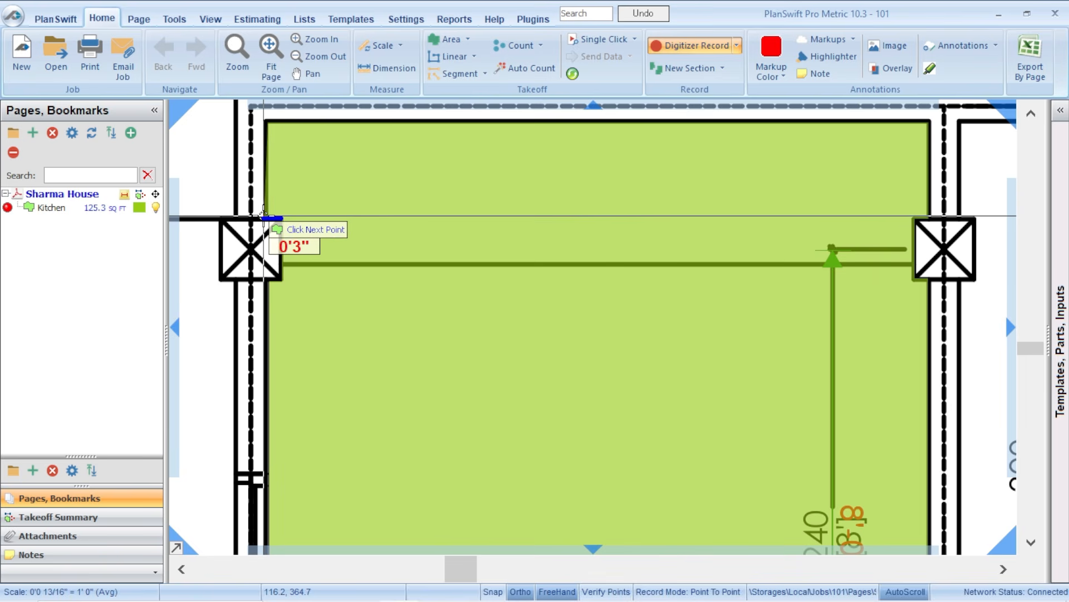
click(264, 217)
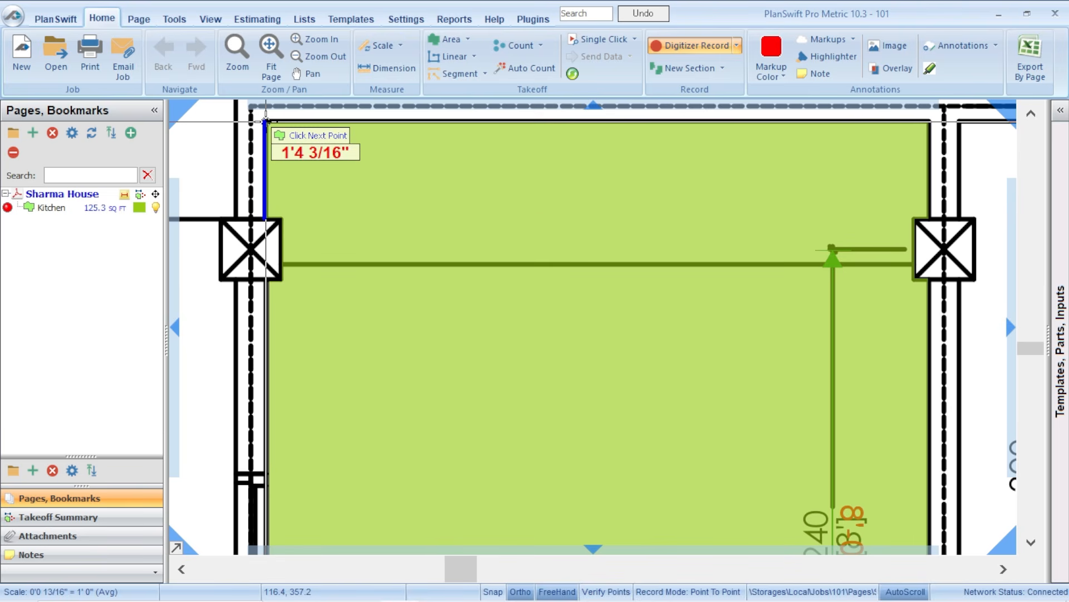
right_click(266, 120)
click(303, 153)
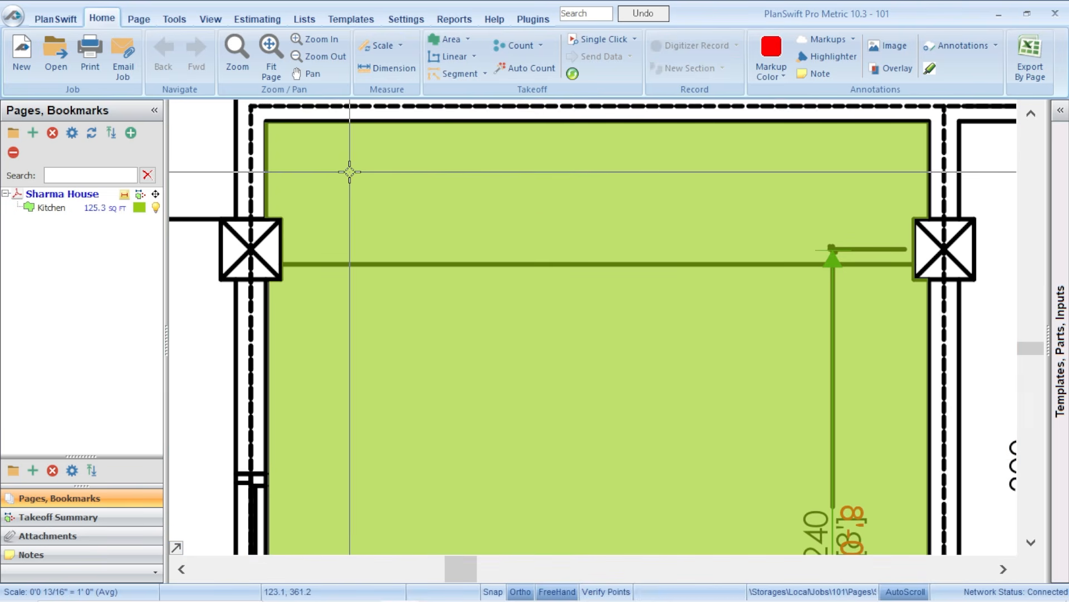
Step: Move the Kitchen area label above the KITCHEN room name on the plan and display the section's area details
scroll(350, 171, down, 3)
scroll(441, 298, up, 3)
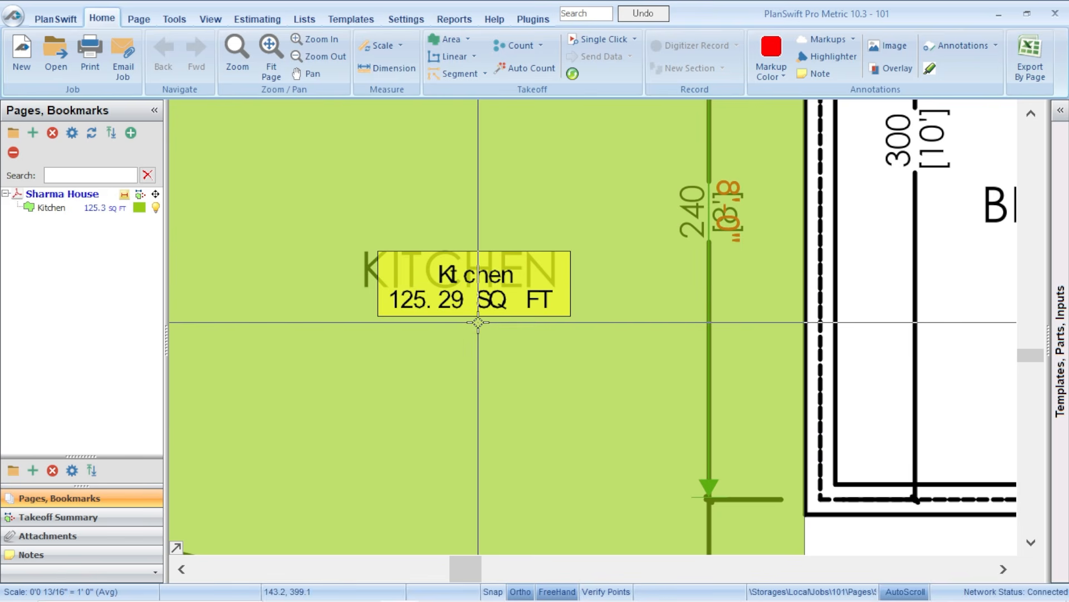
drag(533, 280, 526, 202)
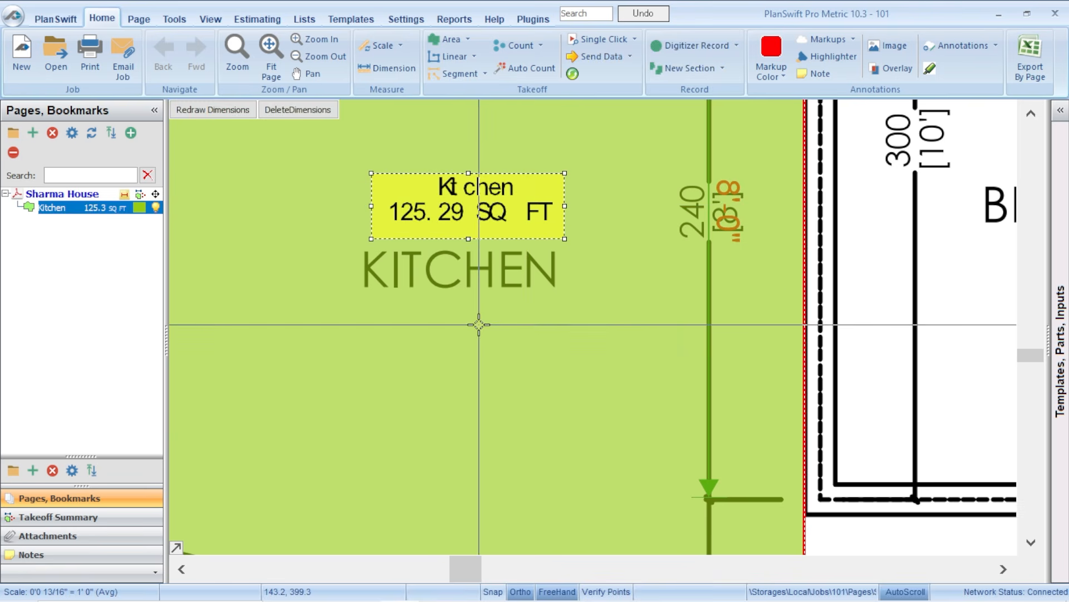
scroll(479, 324, down, 3)
click(645, 324)
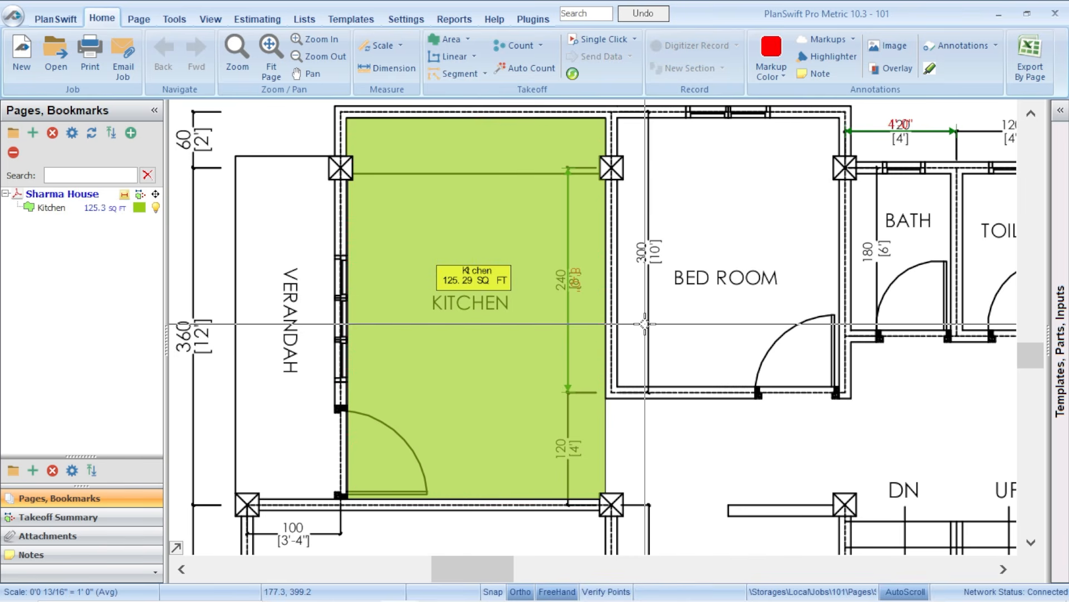
mouse_move(476, 310)
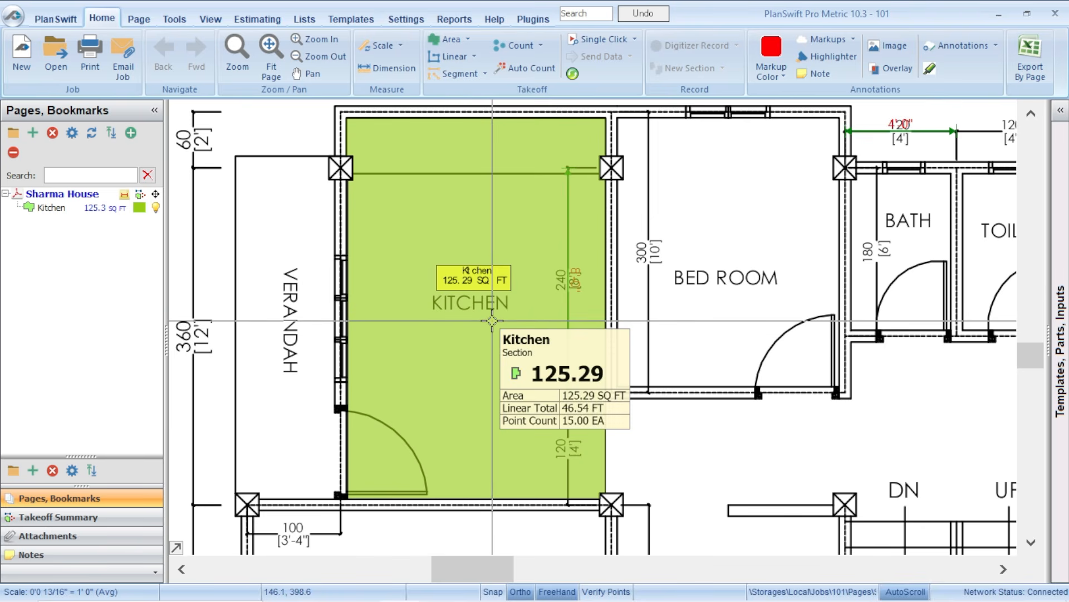
scroll(493, 320, down, 2)
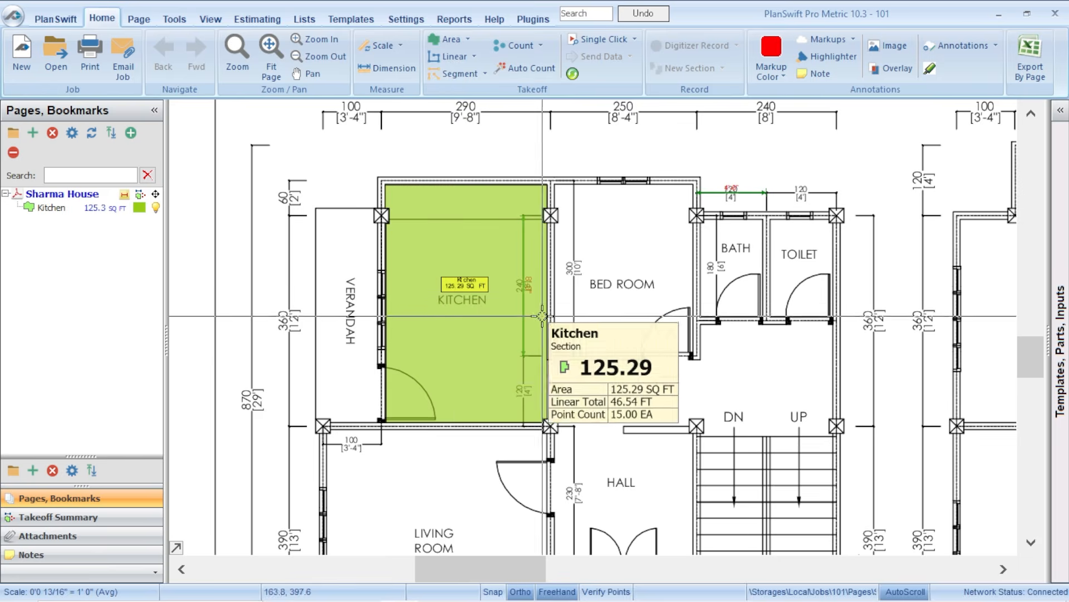
Step: Create an area takeoff item named Bedroom with a bright green colour and Solid fill type
scroll(687, 382, right, 2)
scroll(522, 275, right, 3)
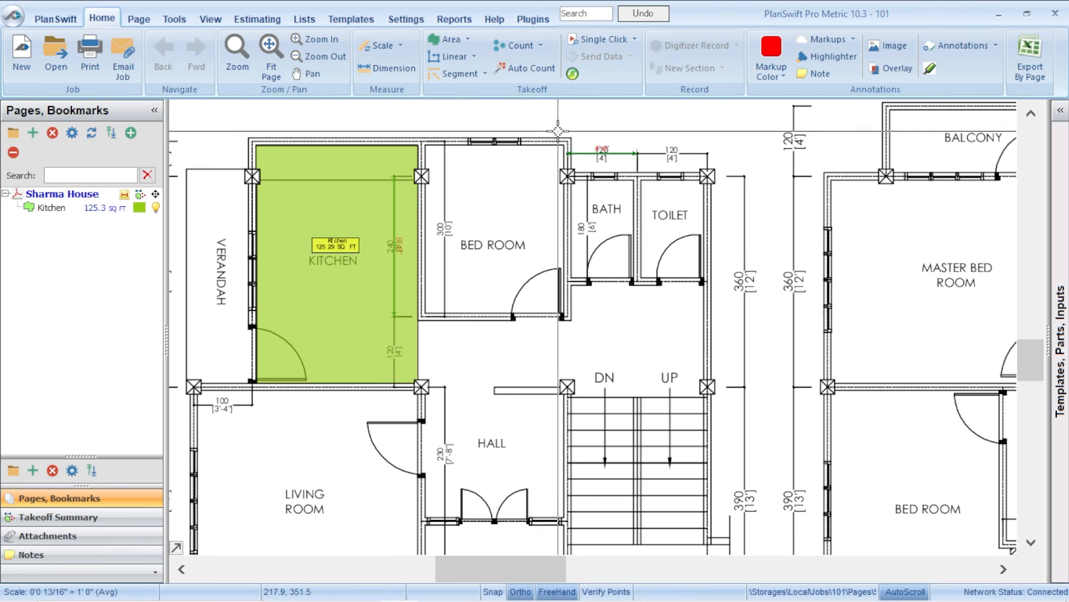
click(452, 40)
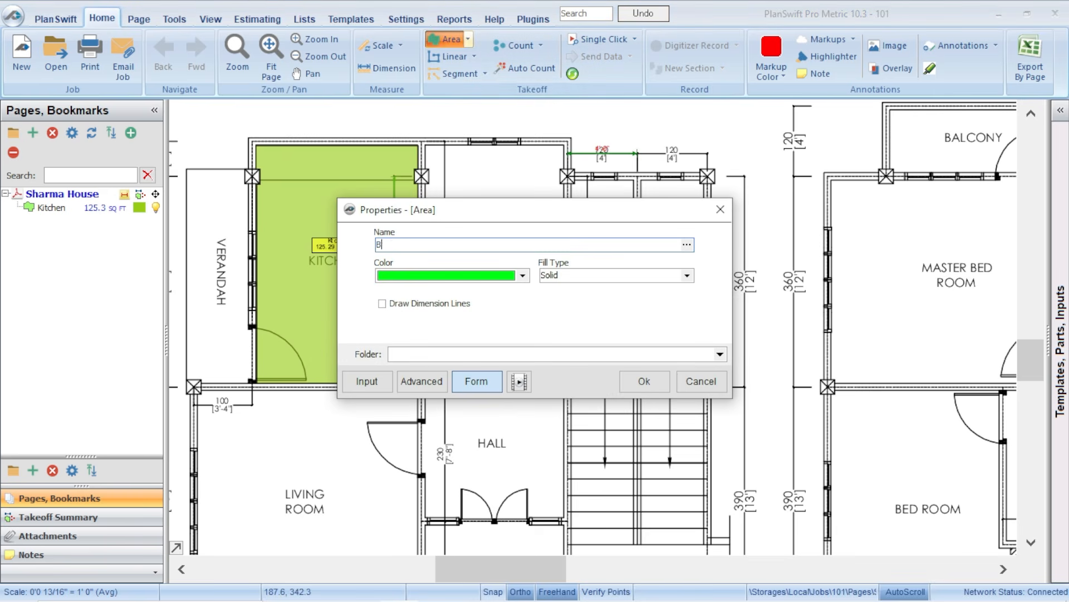
click(645, 381)
Step: Trace the bedroom from its kitchen-side upper inner corner along the window wall, around the bath-side column and down to the lower corner by the door
scroll(426, 142, up, 5)
click(412, 173)
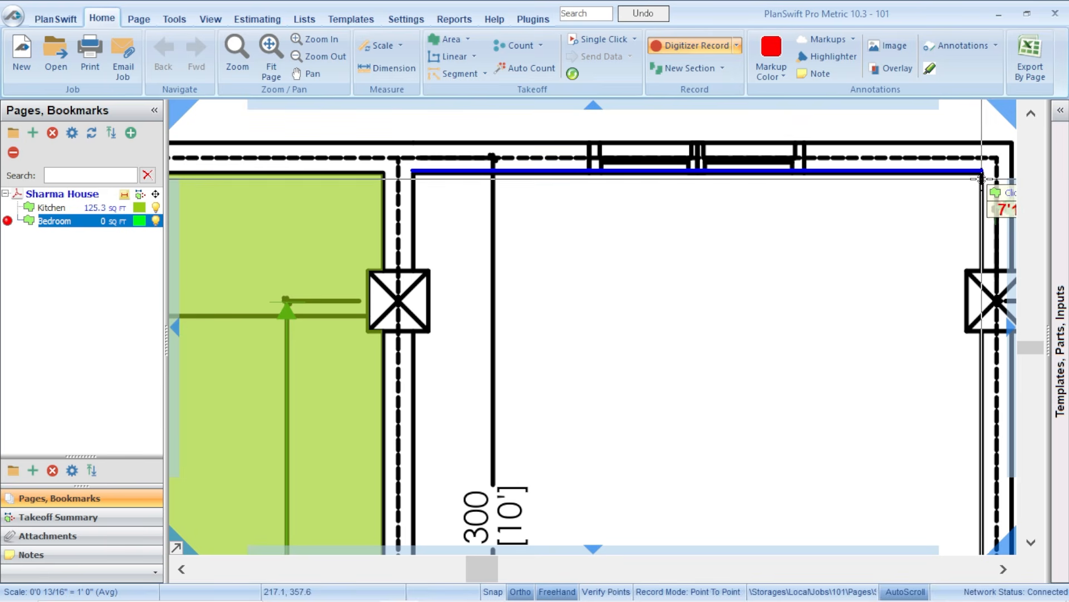
click(982, 176)
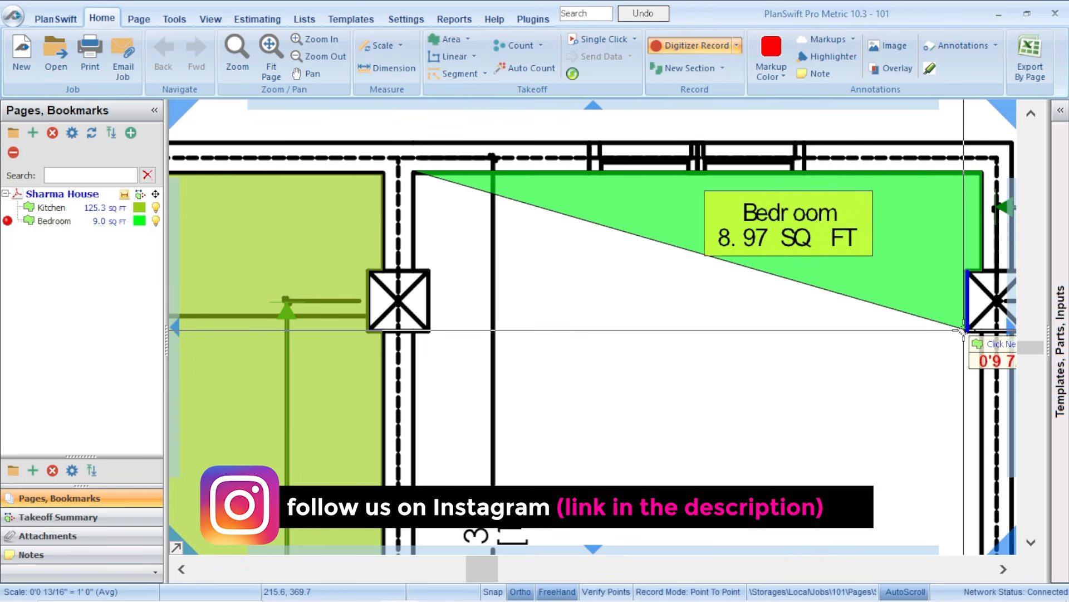
scroll(980, 332, down, 5)
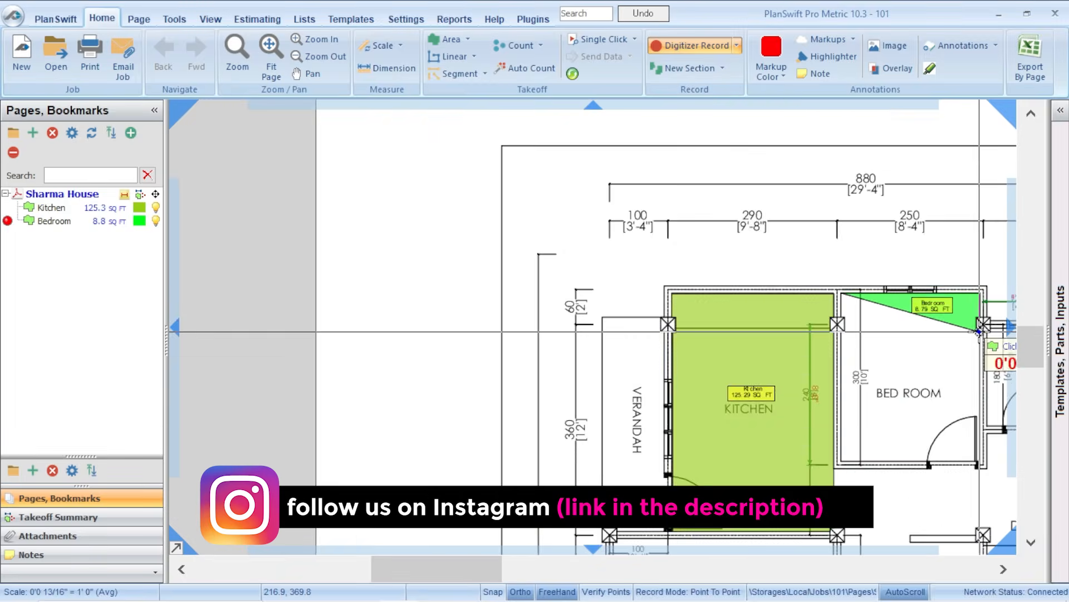
scroll(971, 412, up, 5)
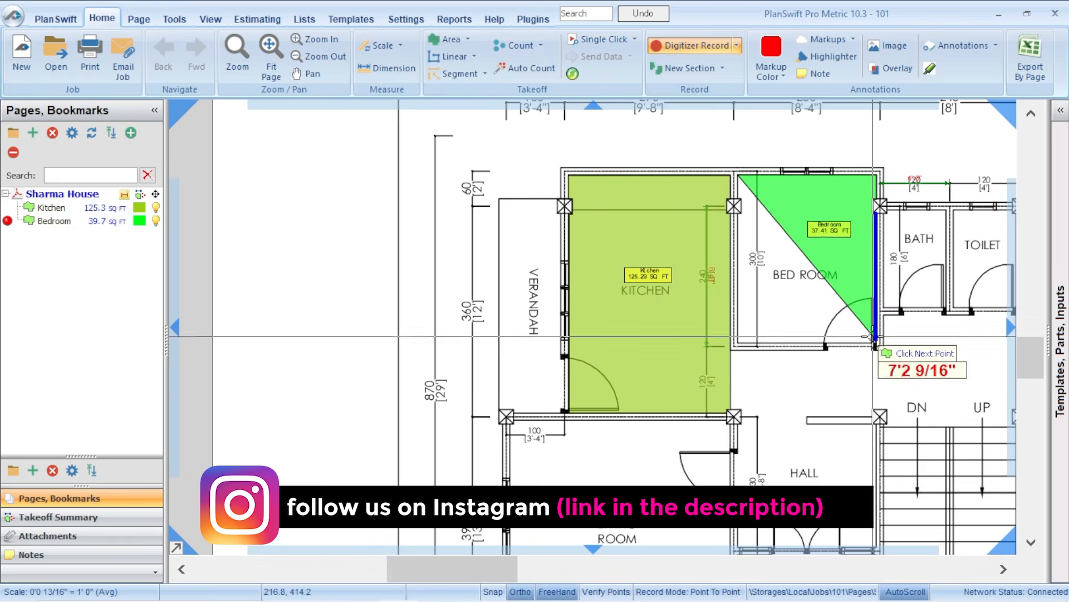
scroll(872, 336, up, 5)
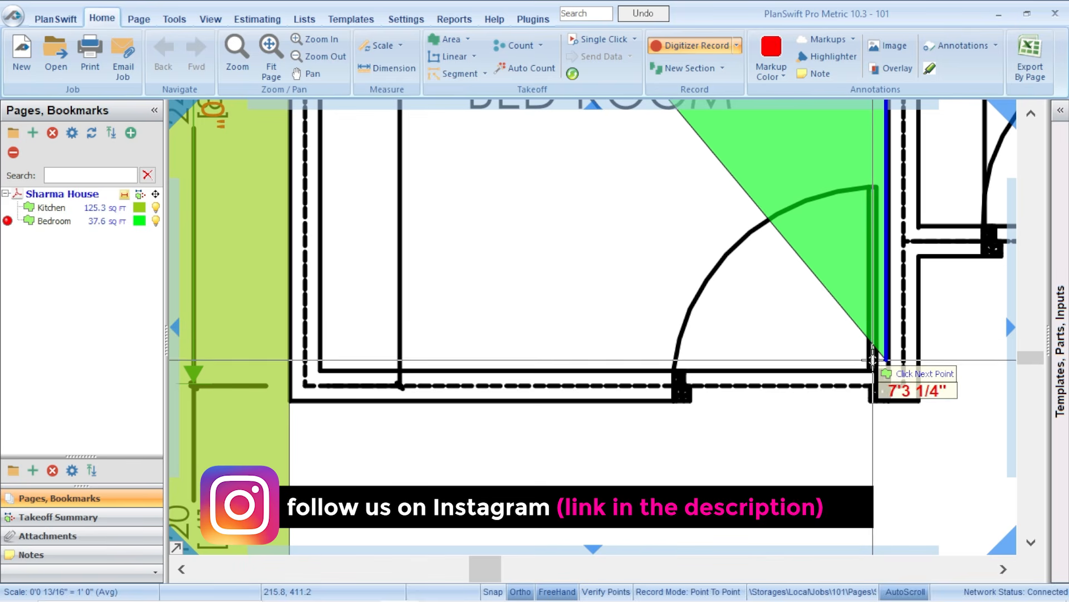
scroll(827, 354, down, 2)
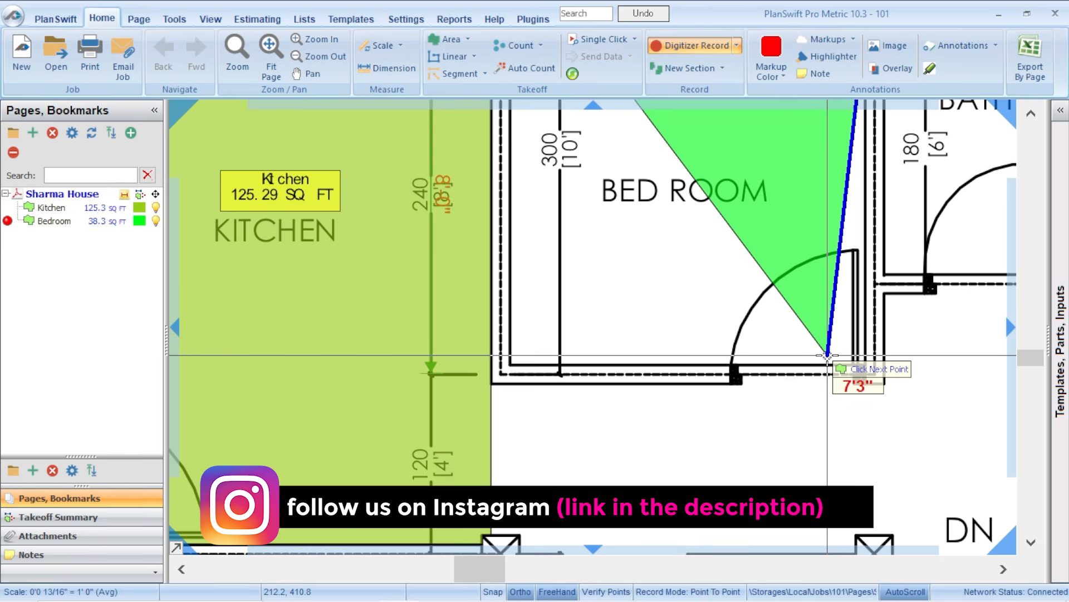
scroll(859, 368, up, 2)
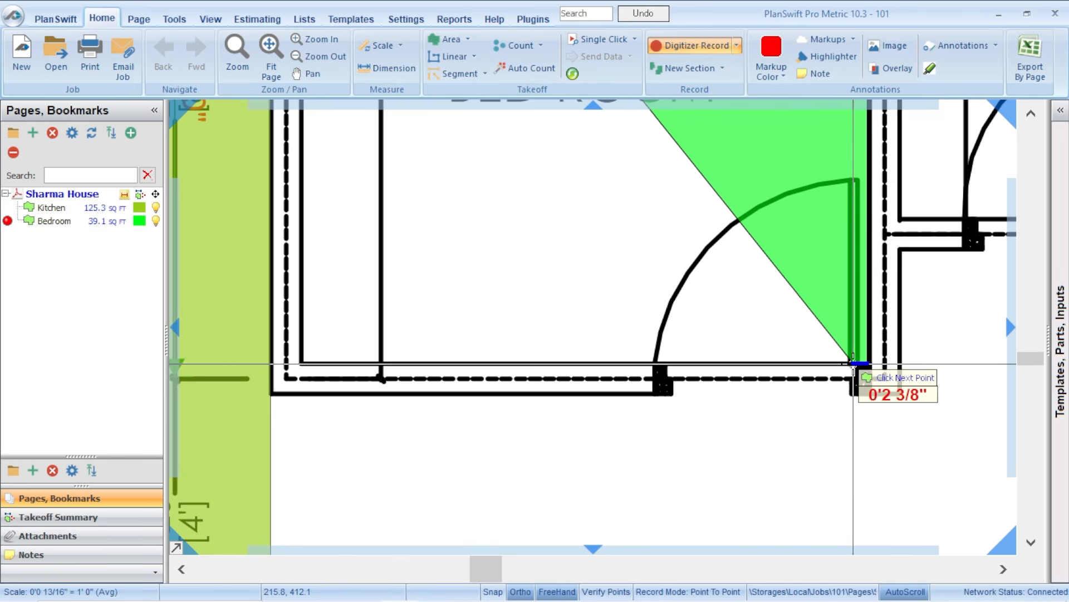
Step: Continue the Bedroom trace around the door opening and along the lower inner wall face to the kitchen-side corner
click(852, 394)
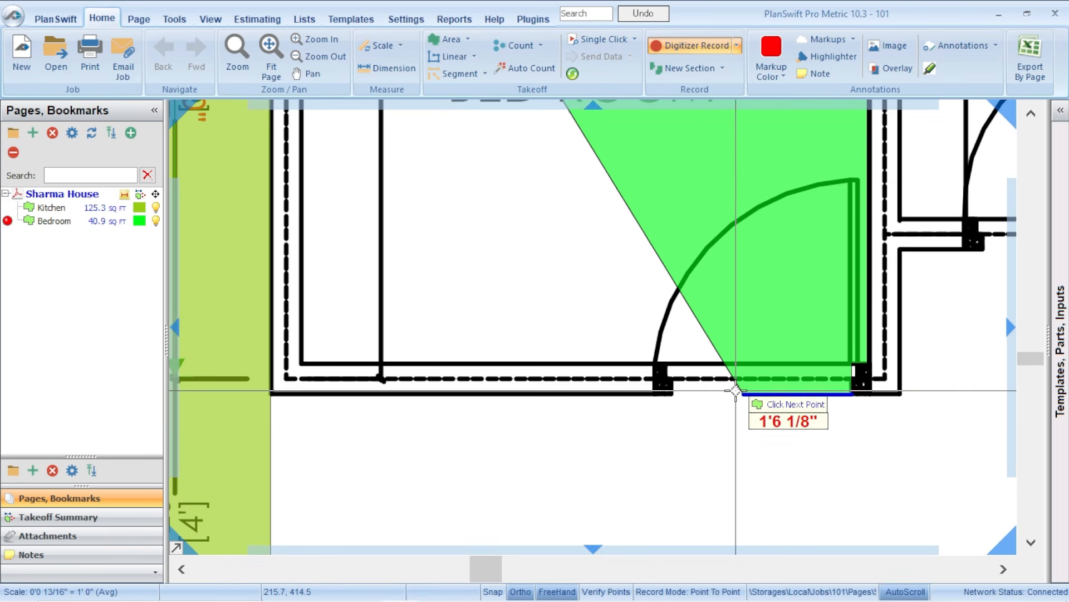
click(673, 394)
click(675, 363)
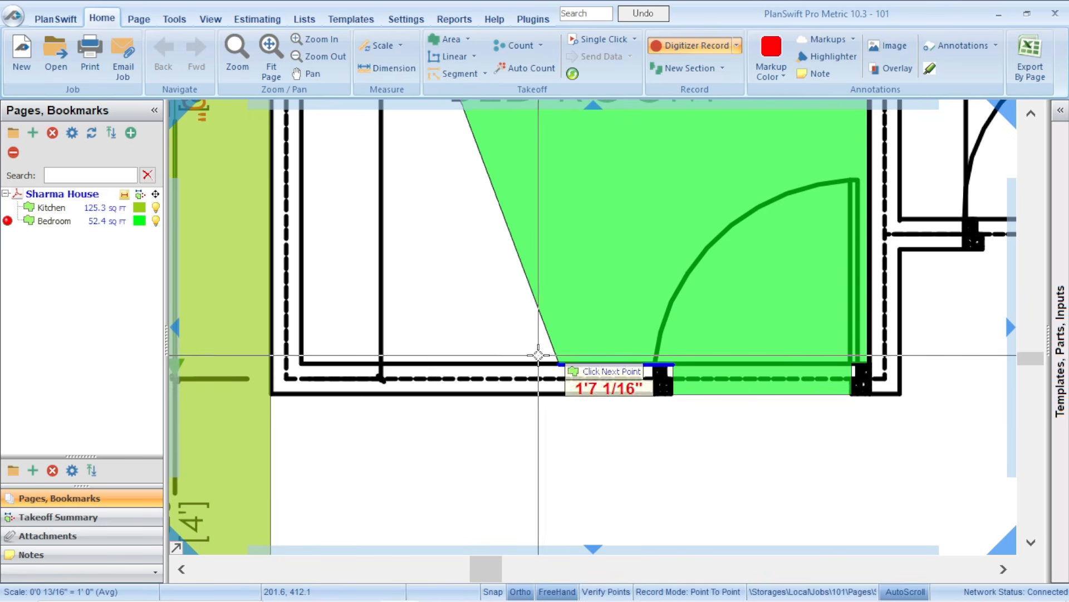
click(301, 364)
Step: Finish the Bedroom trace up the kitchen-side wall, around the column to the starting upper inner corner, and stop recording
scroll(302, 365, down, 5)
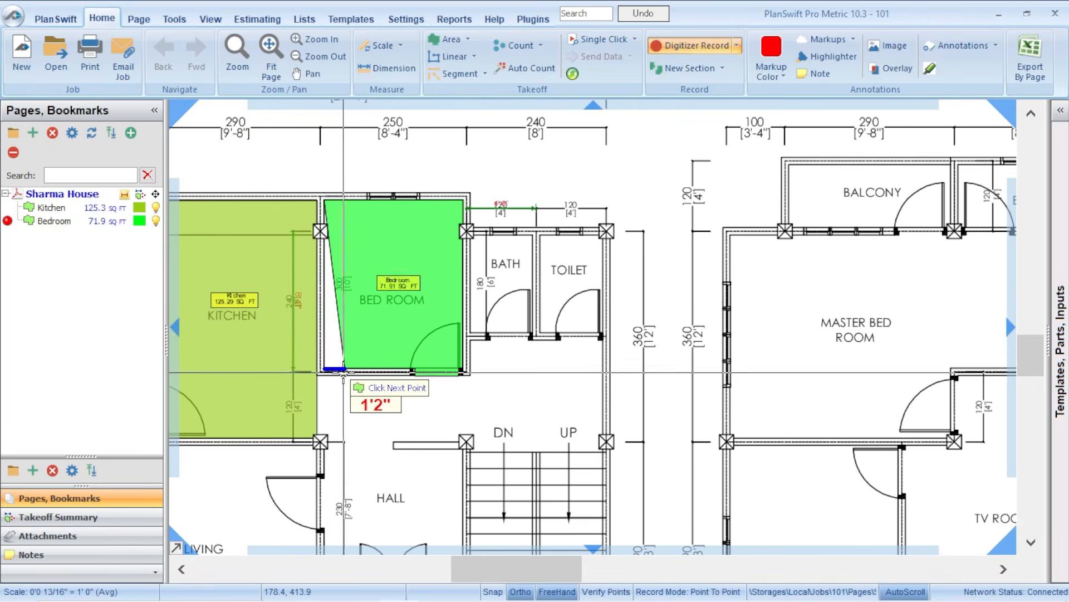
scroll(325, 189, up, 5)
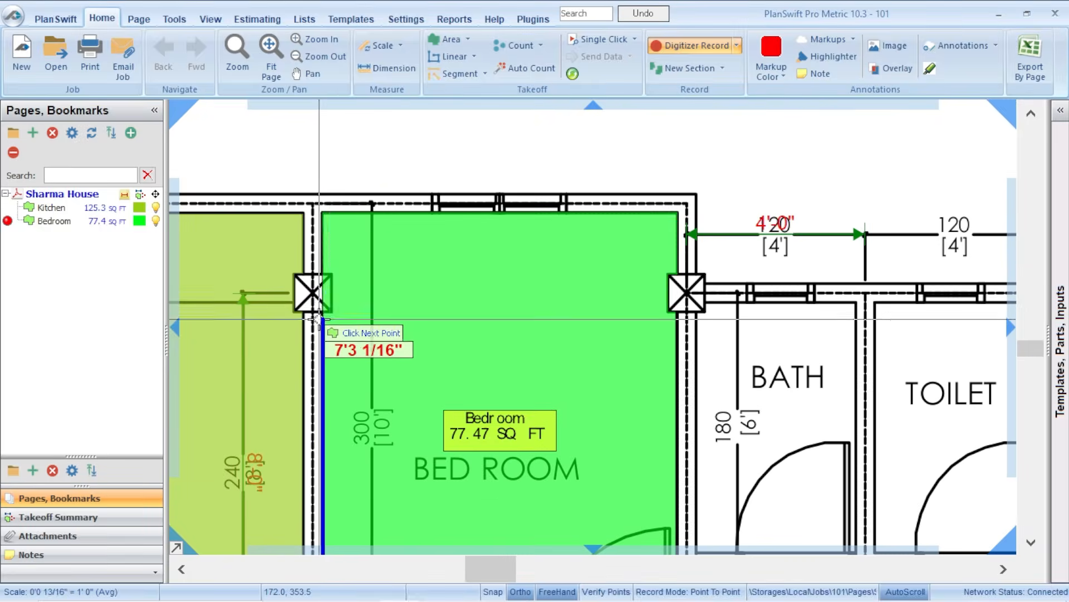
scroll(332, 267, up, 3)
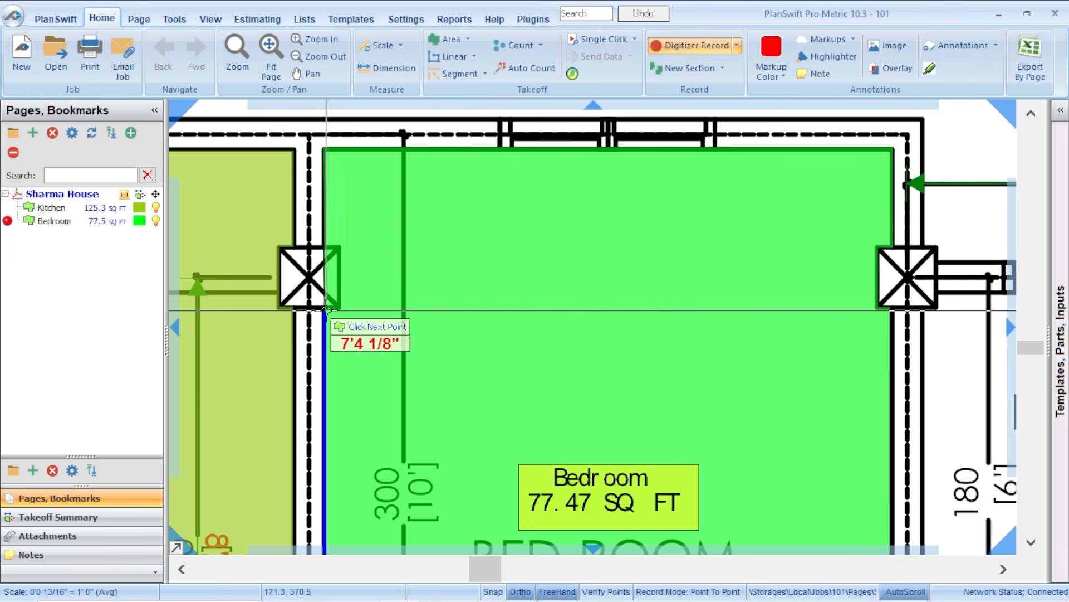
click(328, 307)
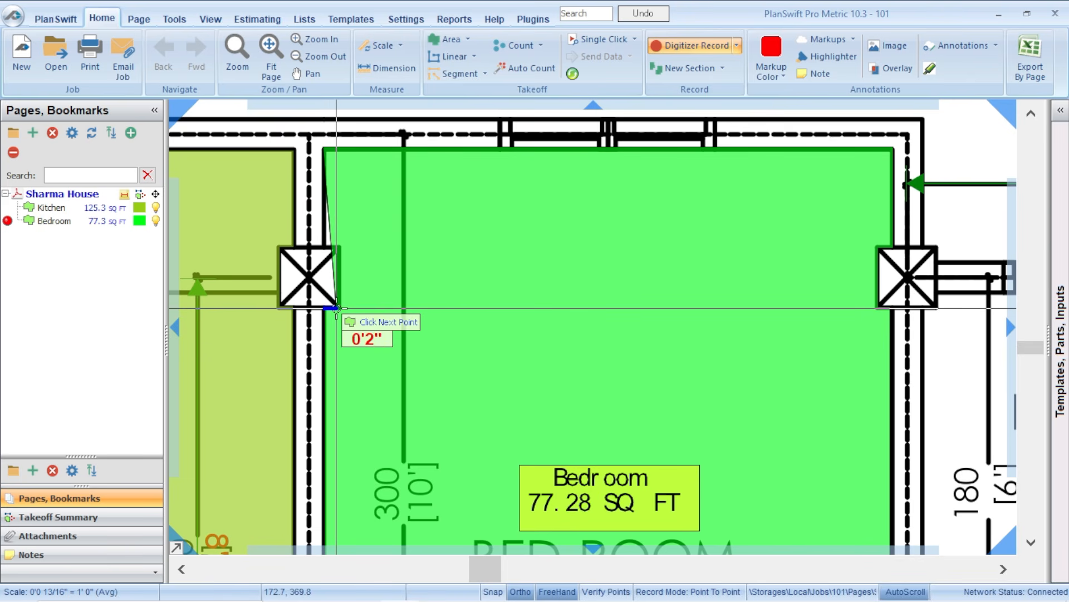
click(339, 307)
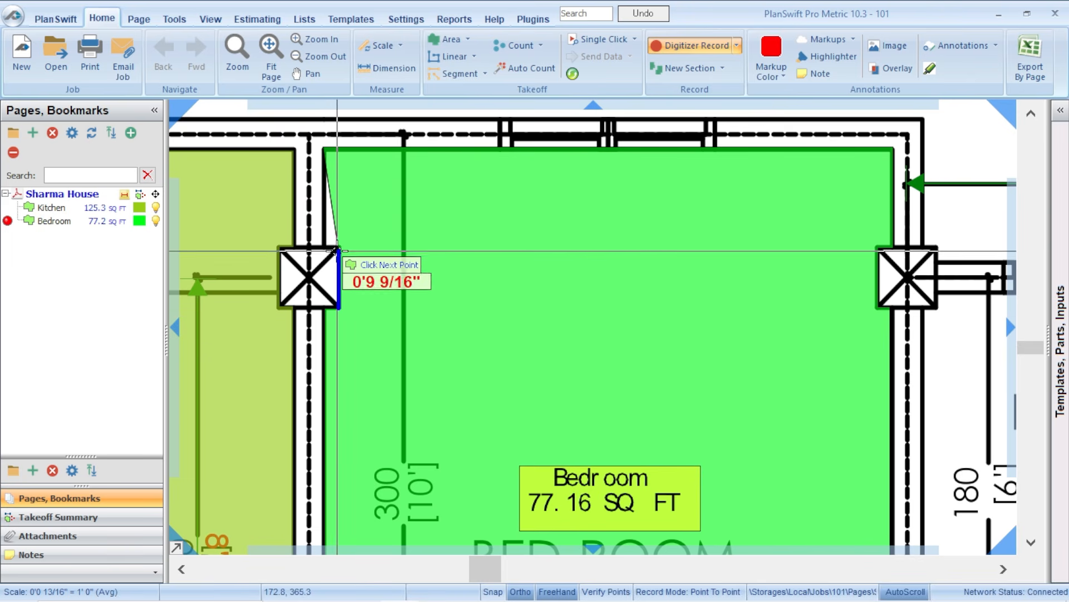
click(325, 247)
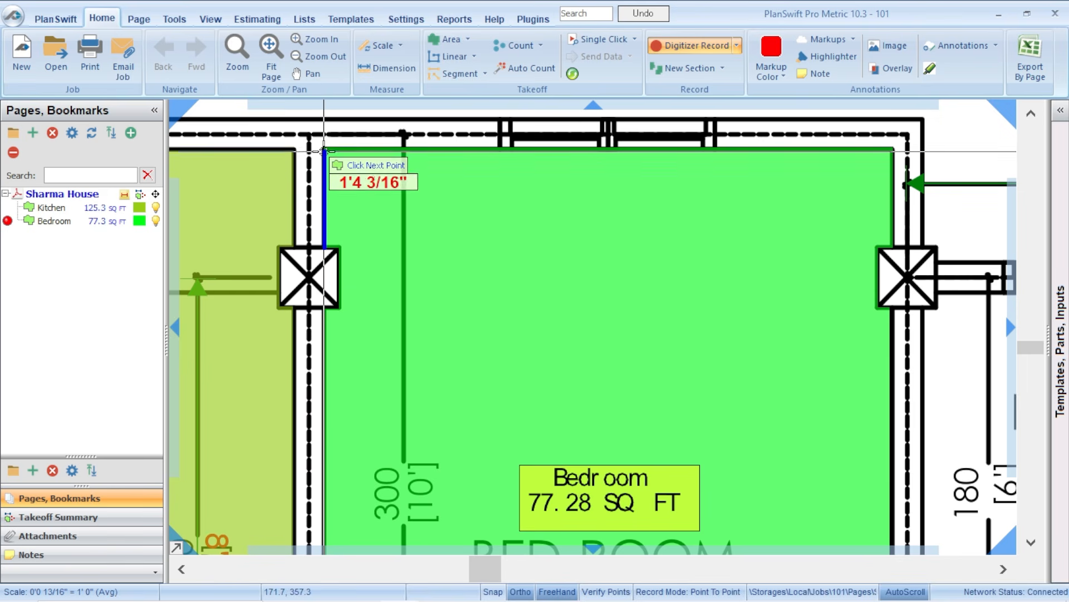
right_click(324, 151)
click(358, 181)
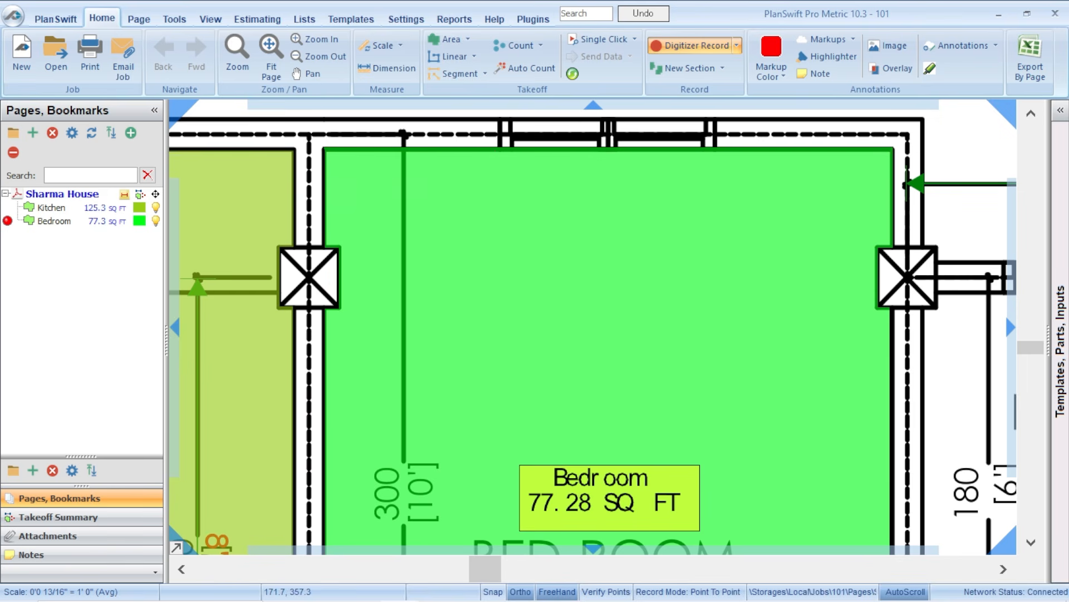
Step: Create an area takeoff item named Living Area with a yellow colour and Solid fill type
scroll(527, 199, down, 2)
scroll(612, 317, down, 2)
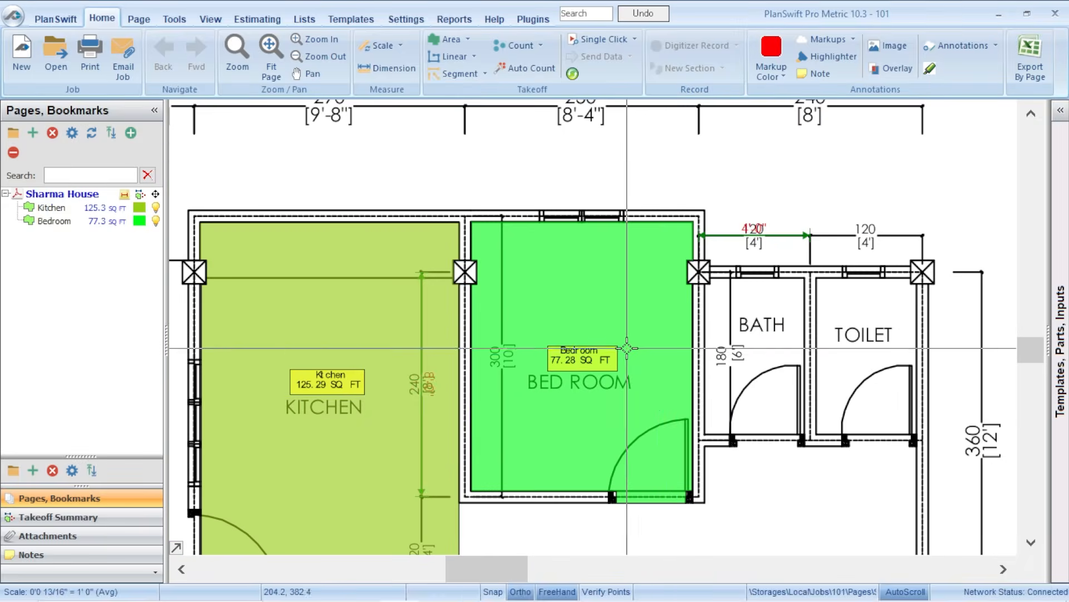
scroll(616, 315, down, 1)
scroll(687, 348, down, 1)
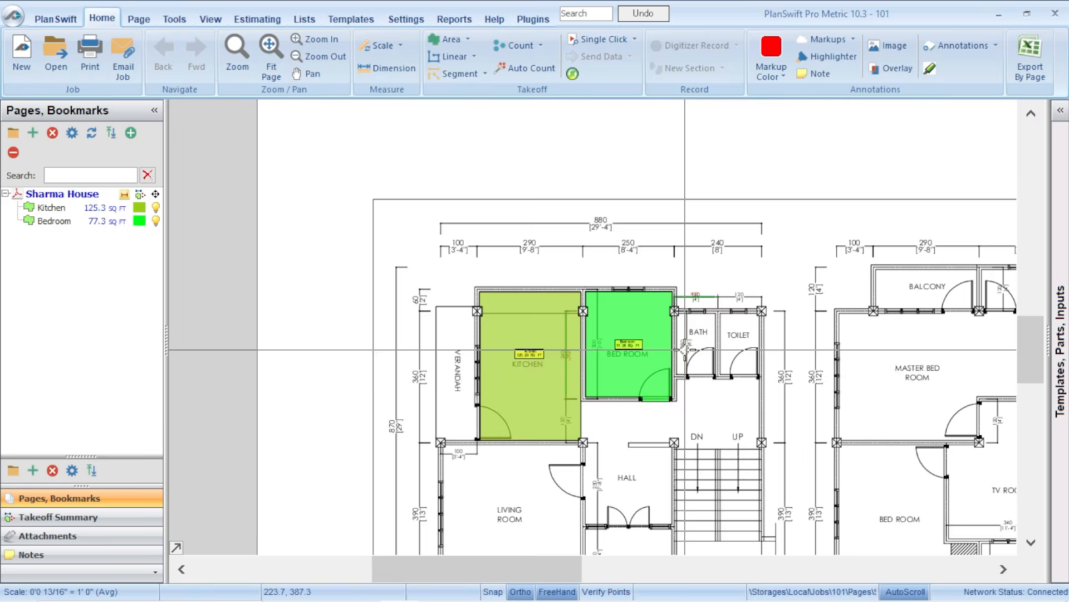
scroll(658, 511, up, 1)
scroll(526, 432, down, 2)
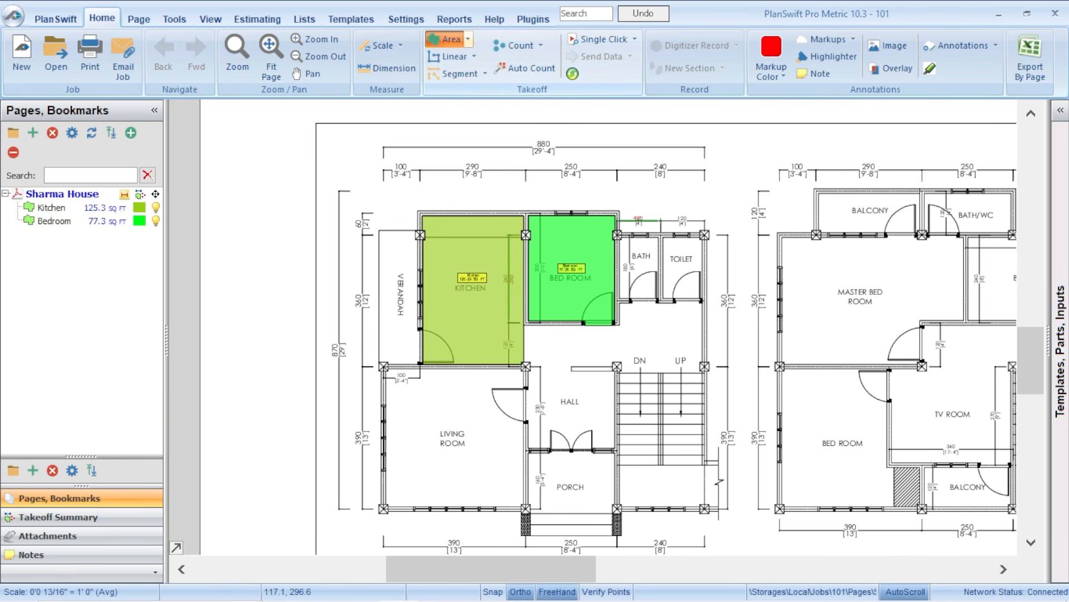
click(445, 39)
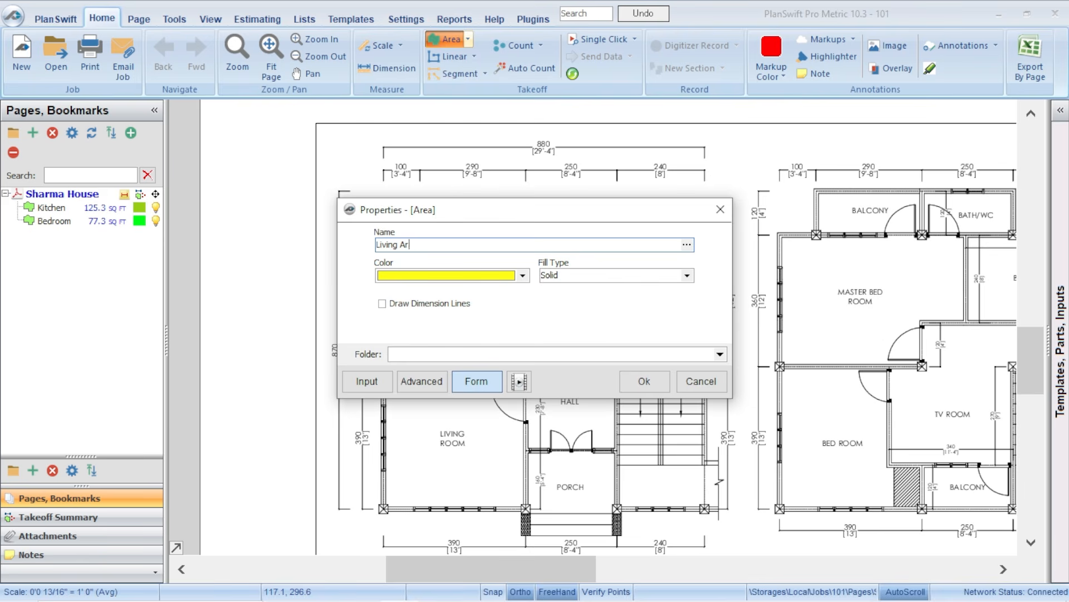
click(643, 381)
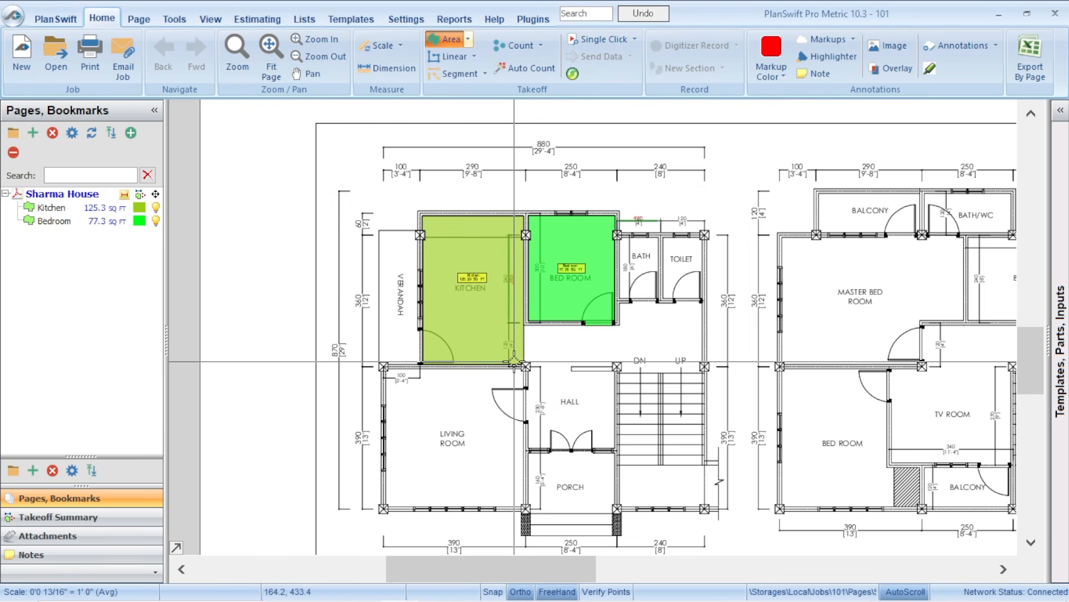
Step: Start the Living Area trace at the verandah-side upper column and follow the inner kitchen wall to the hall-side column
scroll(466, 469, up, 3)
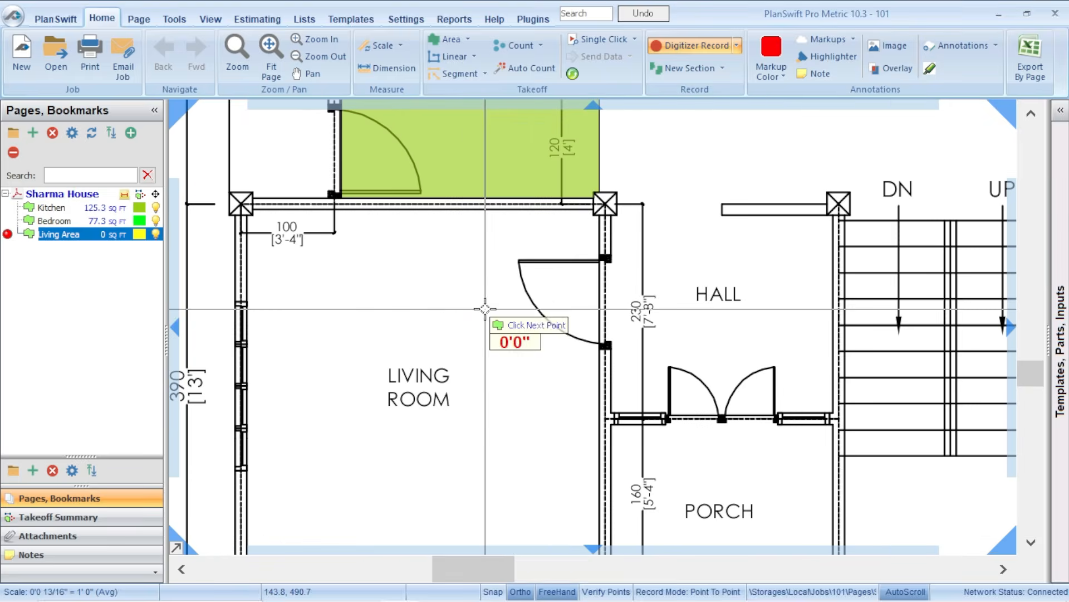
scroll(485, 309, down, 3)
scroll(348, 239, up, 3)
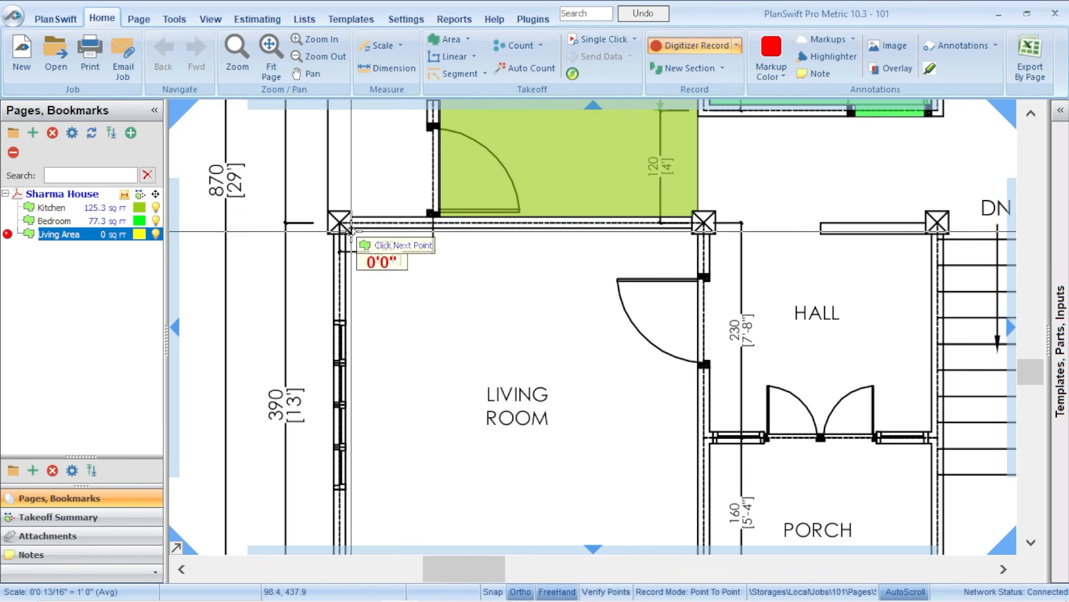
scroll(348, 229, up, 2)
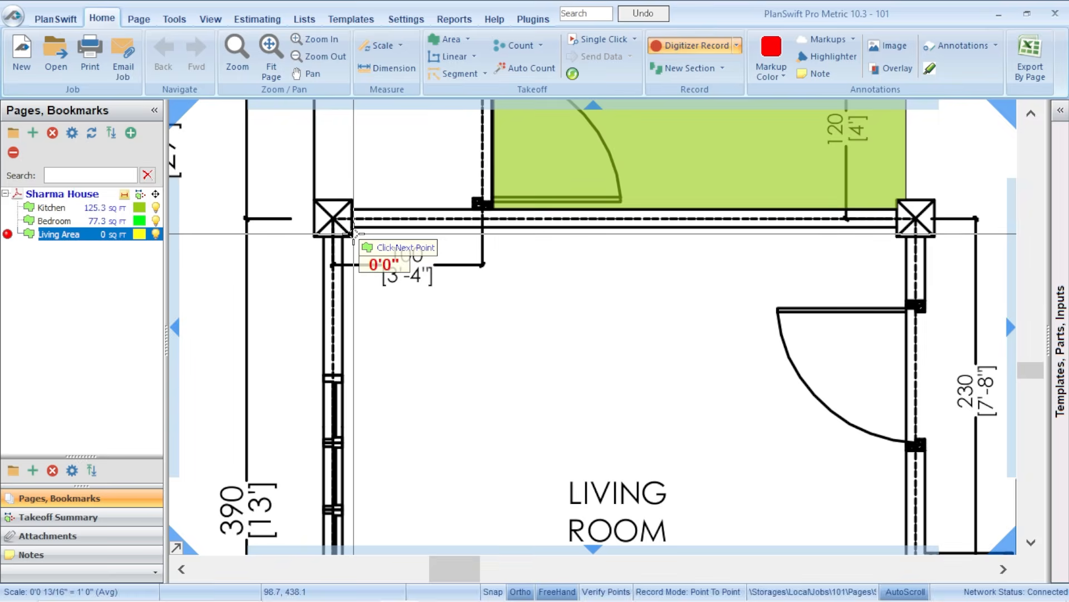
scroll(337, 231, up, 2)
scroll(447, 228, down, 3)
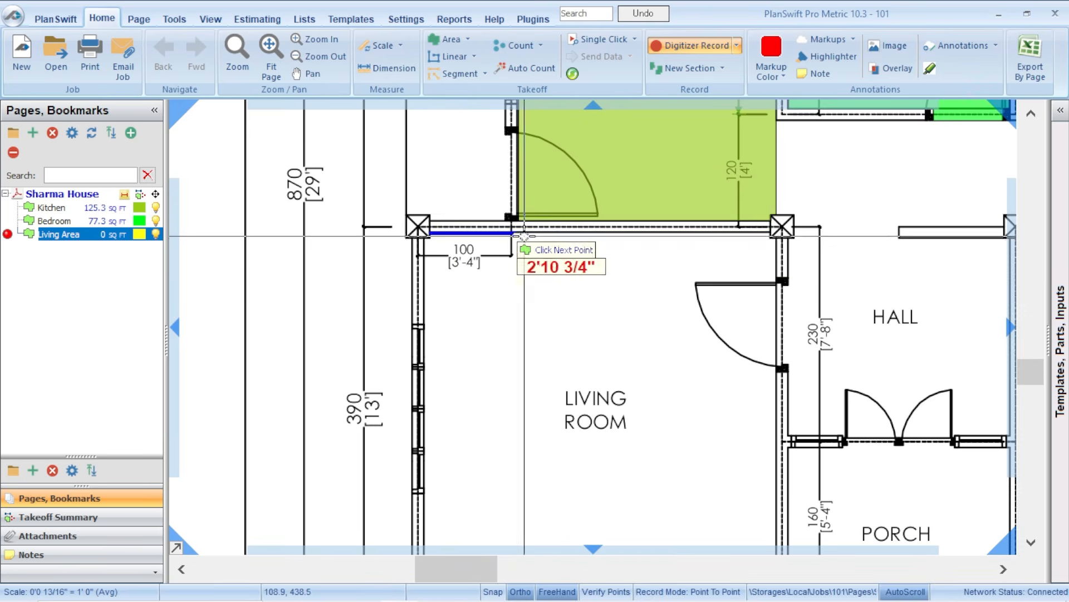
scroll(781, 246, up, 3)
click(766, 227)
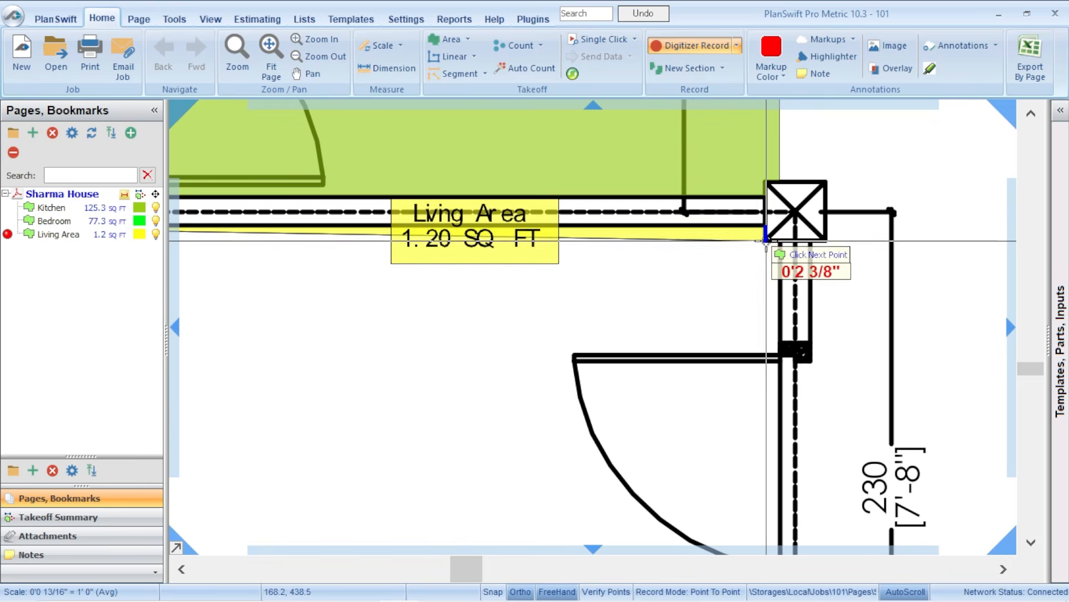
Step: Continue the Living Area trace down the hall-side wall, around the door opening, to the column at the porch-side lower corner
scroll(769, 246, down, 3)
scroll(779, 330, up, 3)
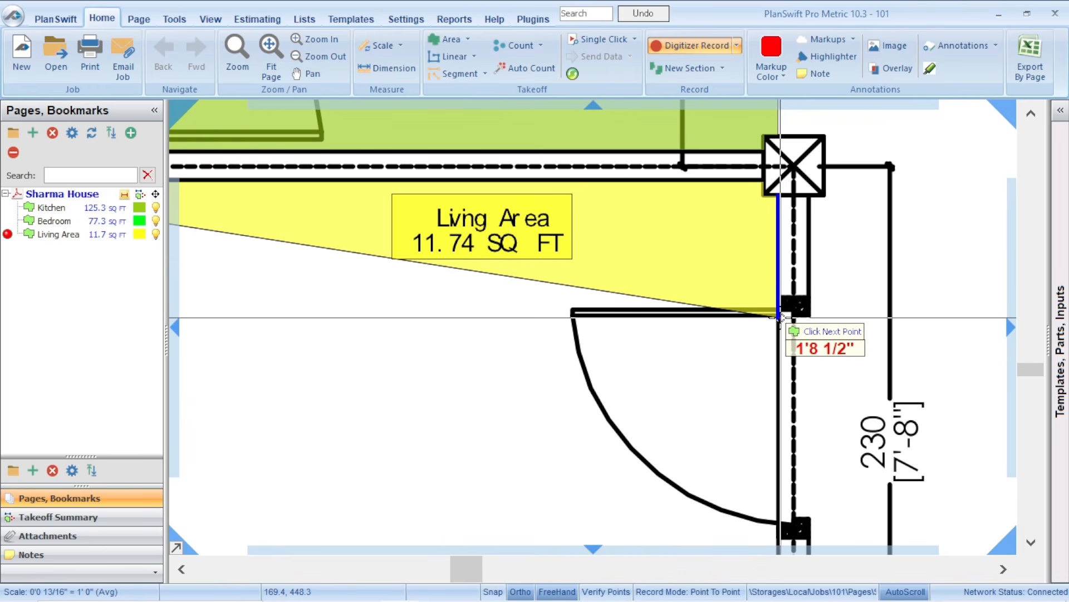
click(779, 317)
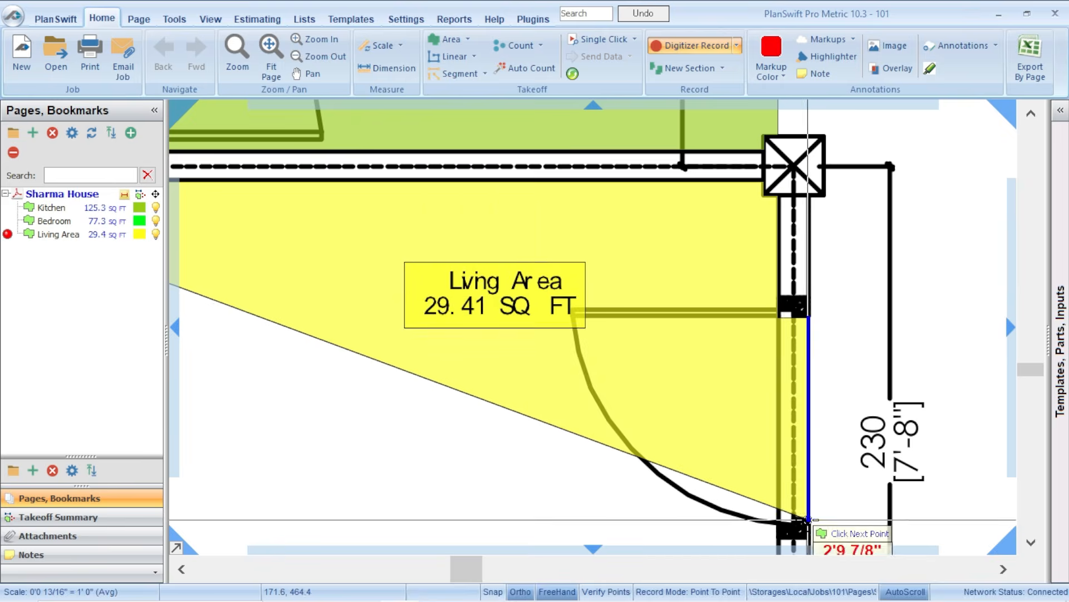
scroll(796, 528, down, 5)
scroll(626, 477, up, 5)
scroll(786, 488, up, 2)
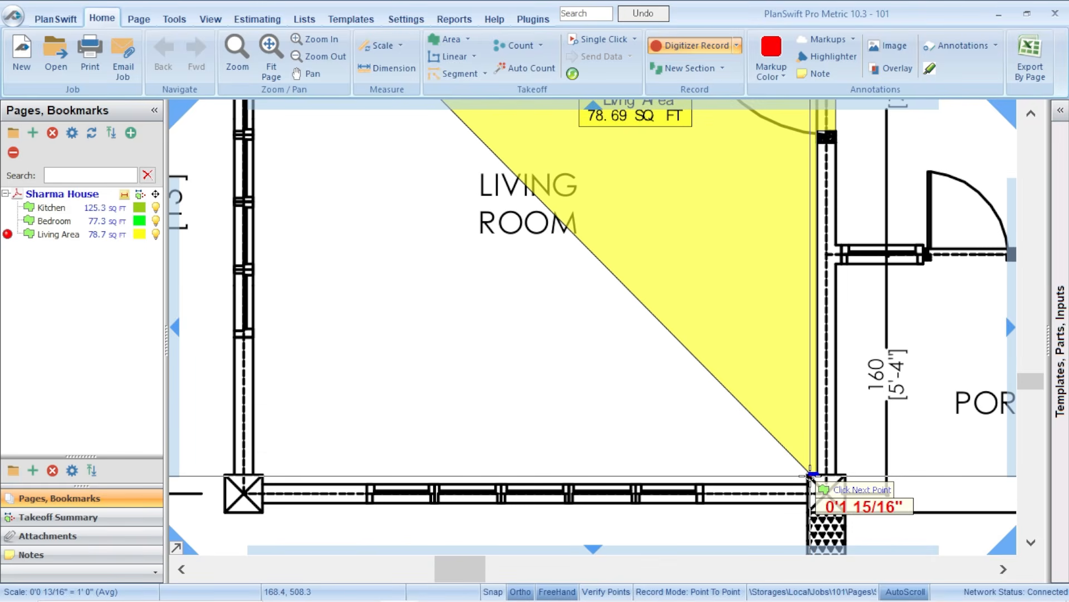
click(811, 475)
scroll(811, 484, up, 3)
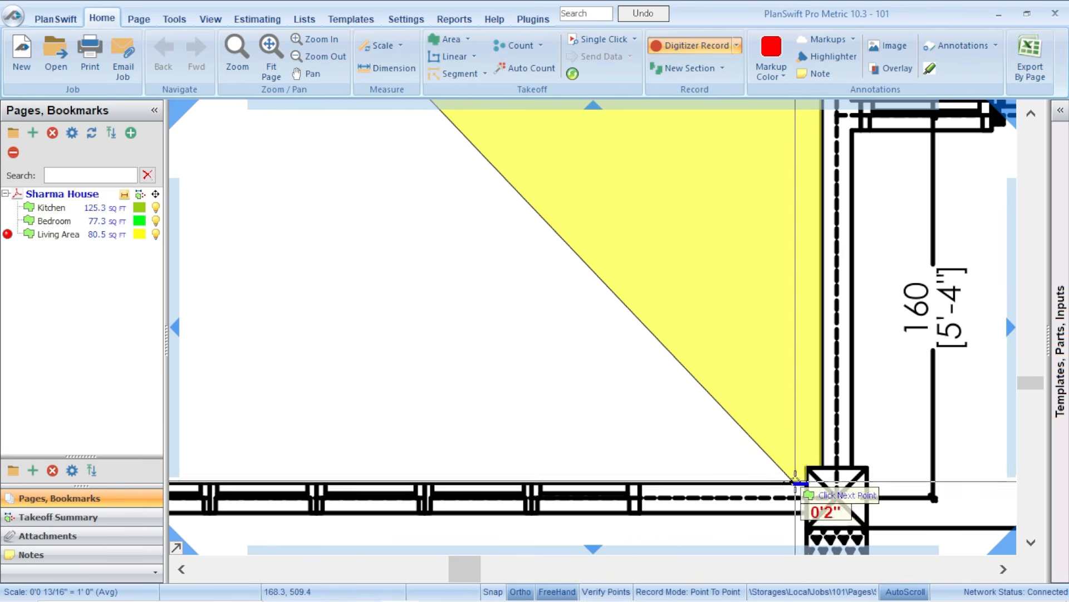
Step: Trace the Living Area along the inner face of the lower window wall and around the opposite lower corner column
scroll(795, 480, down, 3)
scroll(477, 467, up, 3)
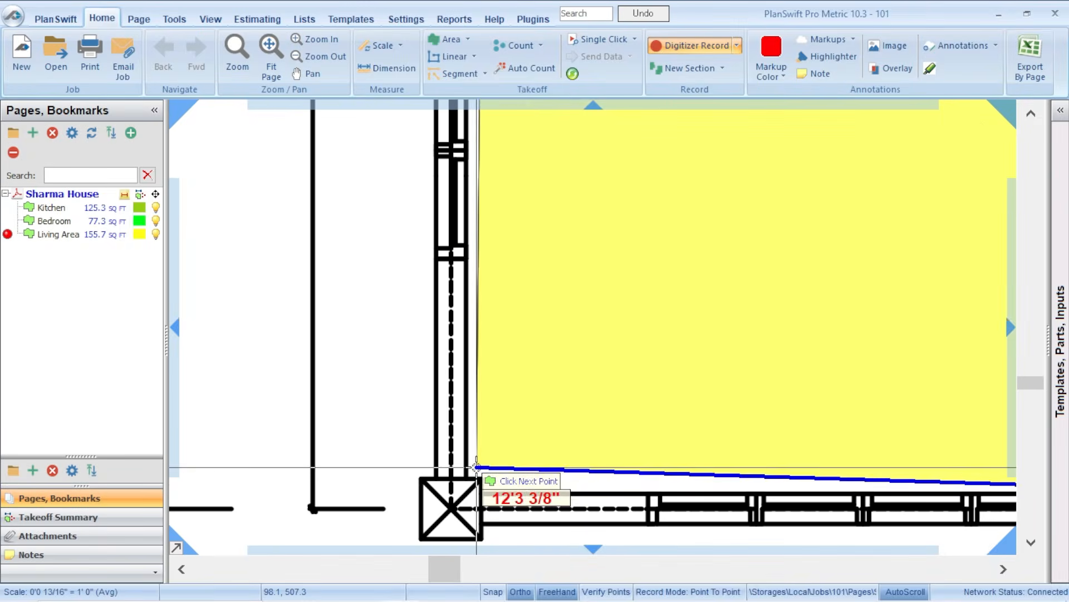
click(482, 495)
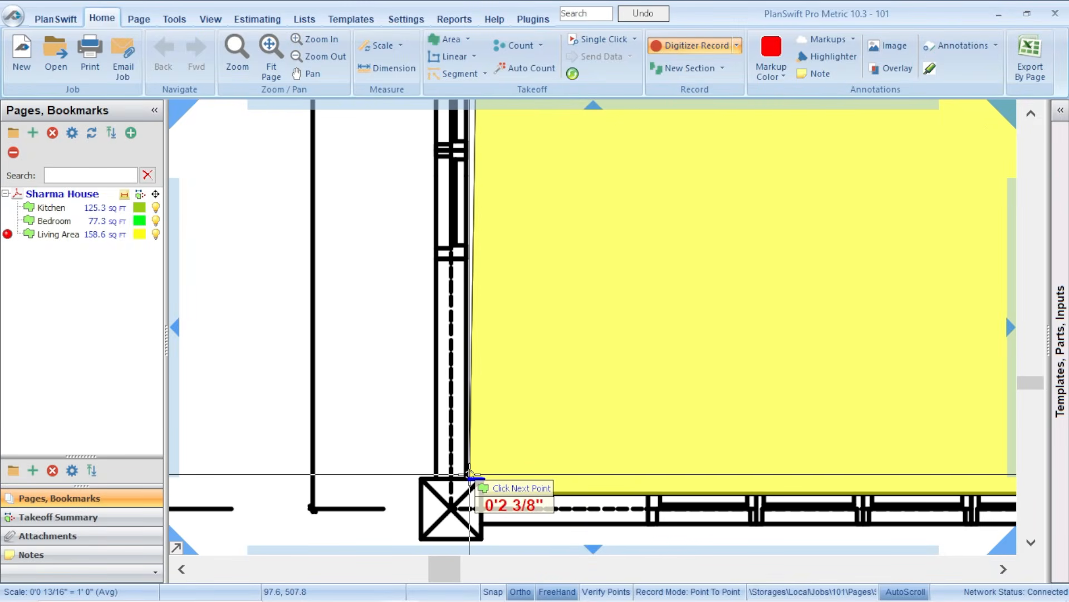
click(470, 474)
Step: Trace the Living Area up the outer window wall to the starting column and stop recording
scroll(469, 475, down, 3)
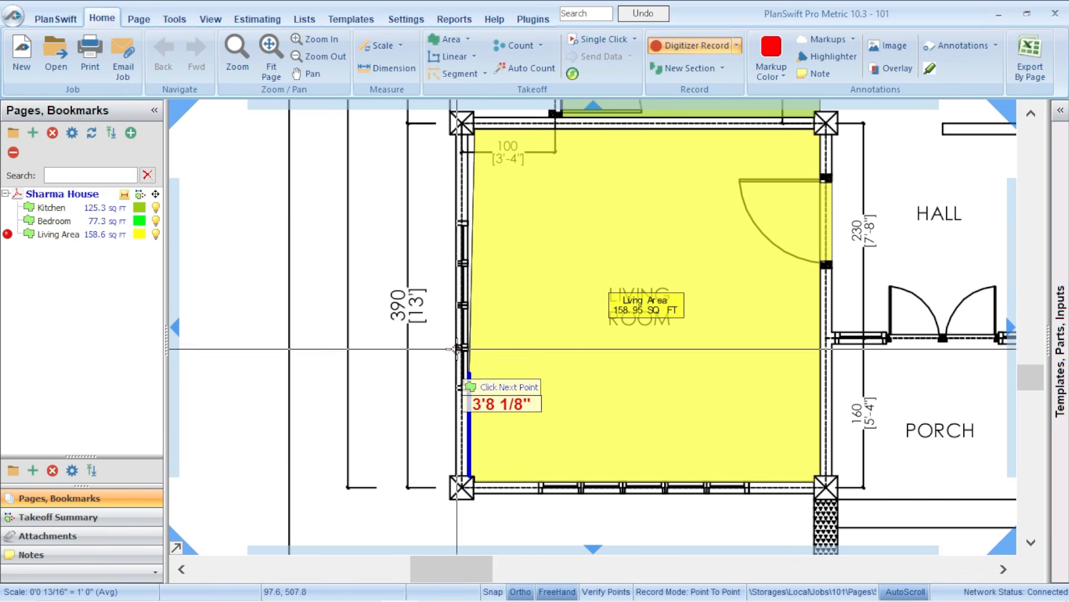
scroll(473, 135, up, 3)
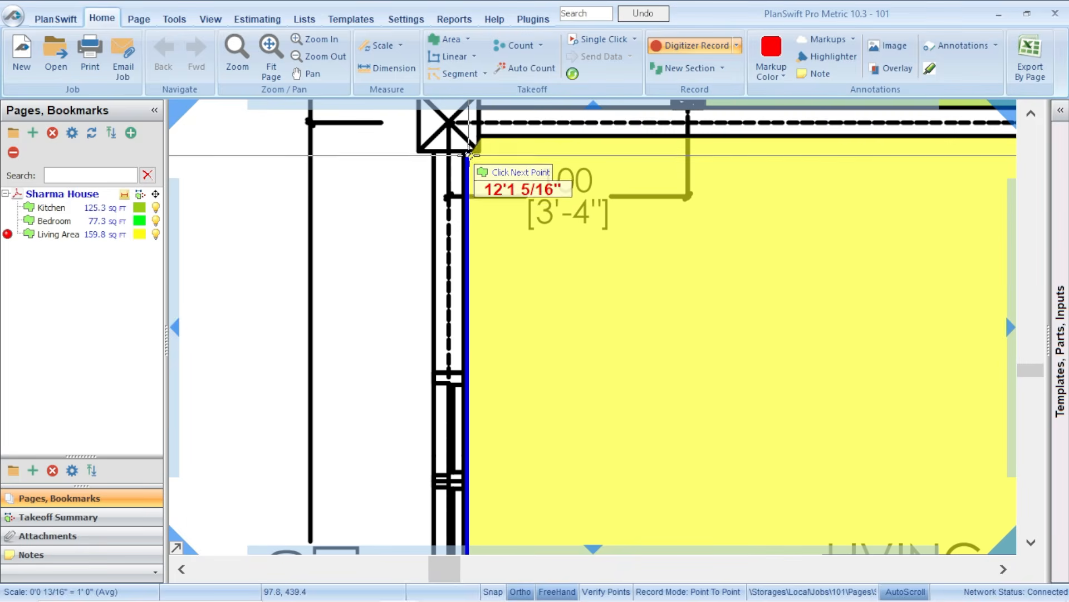
click(467, 151)
right_click(482, 151)
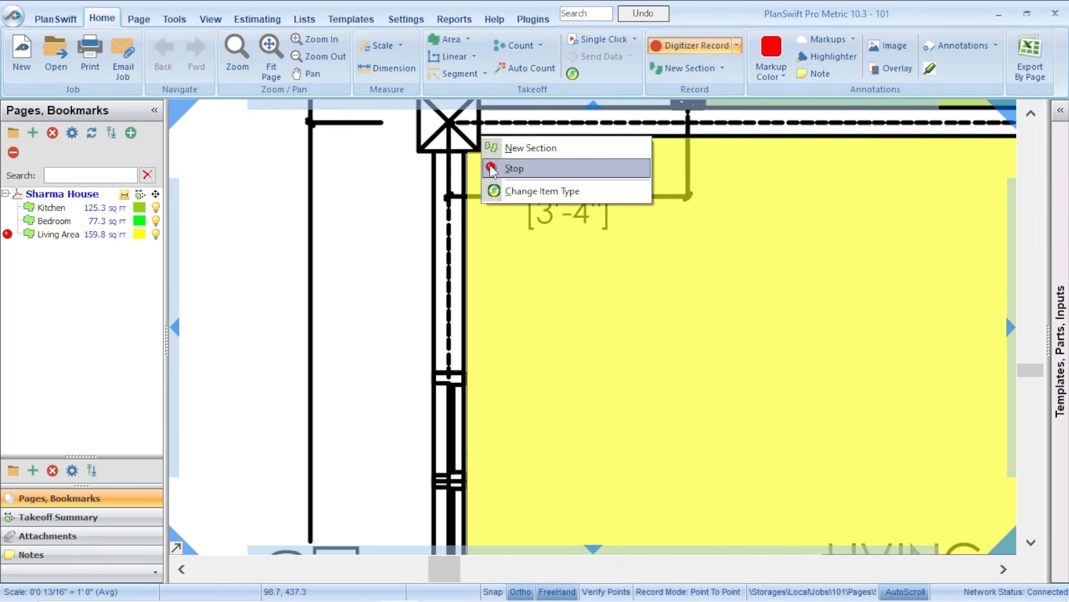
click(513, 167)
Step: Move the Living Area label above the LIVING ROOM name on the plan and select the Living Area item
scroll(663, 364, up, 3)
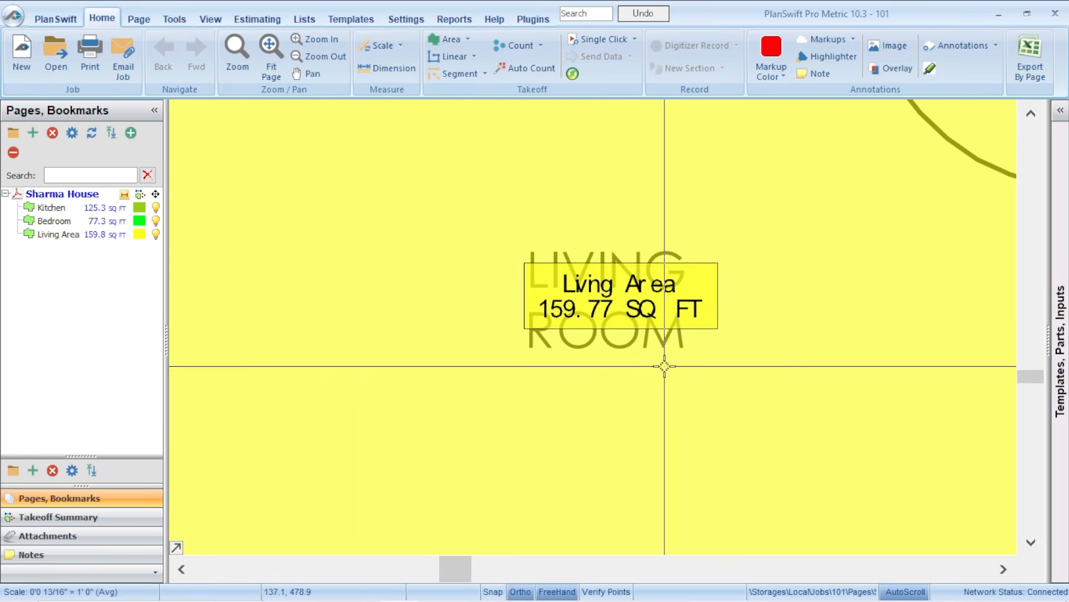
drag(680, 293, 677, 196)
click(59, 234)
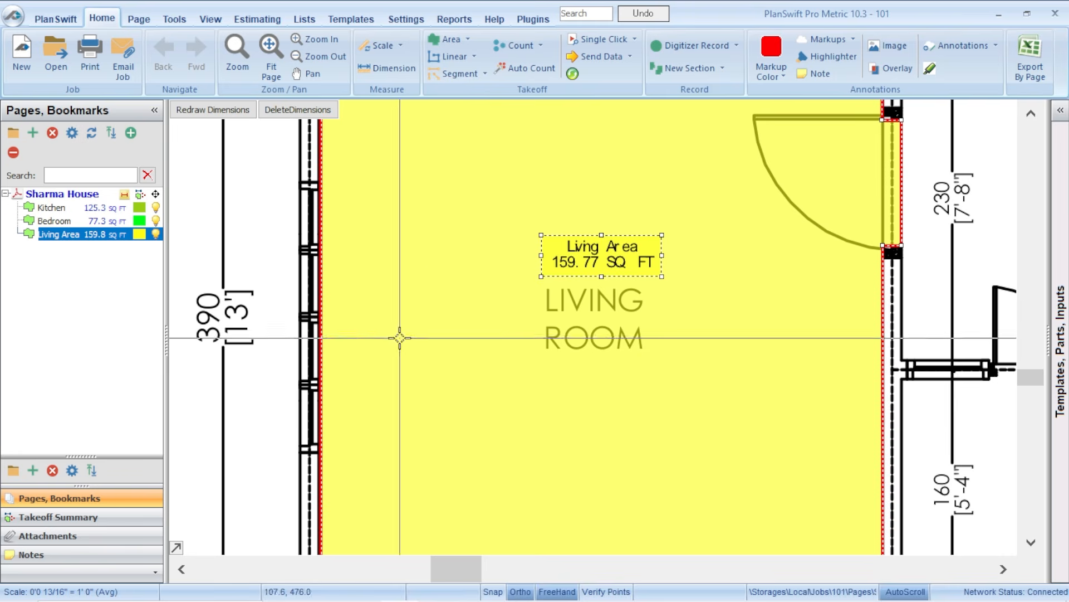
Step: Create an area takeoff item named Hall with a blue colour and Solid fill type
scroll(401, 393, down, 3)
drag(805, 408, 706, 541)
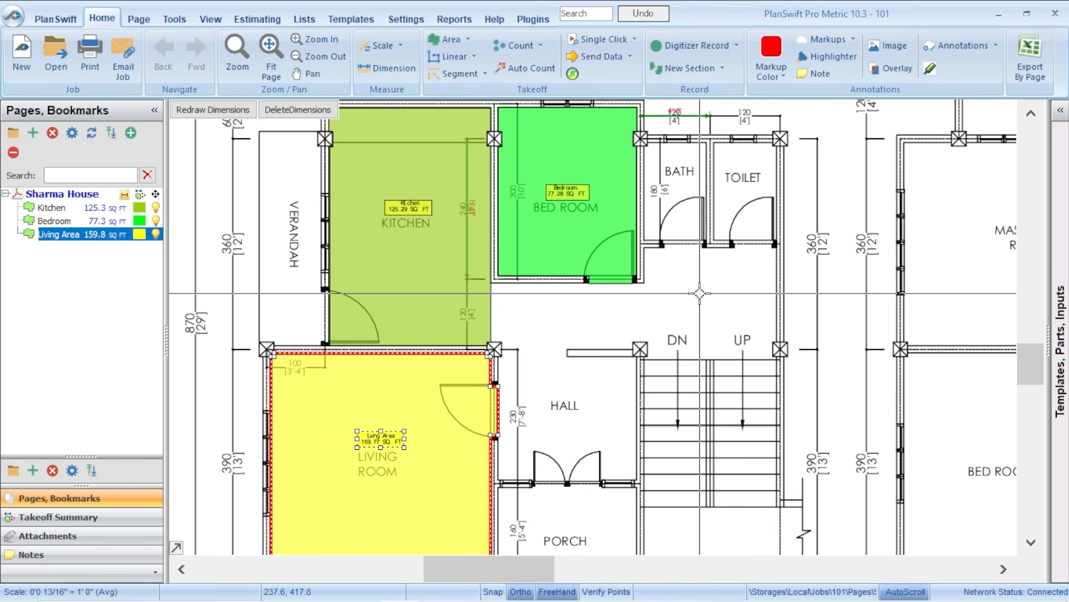
click(448, 39)
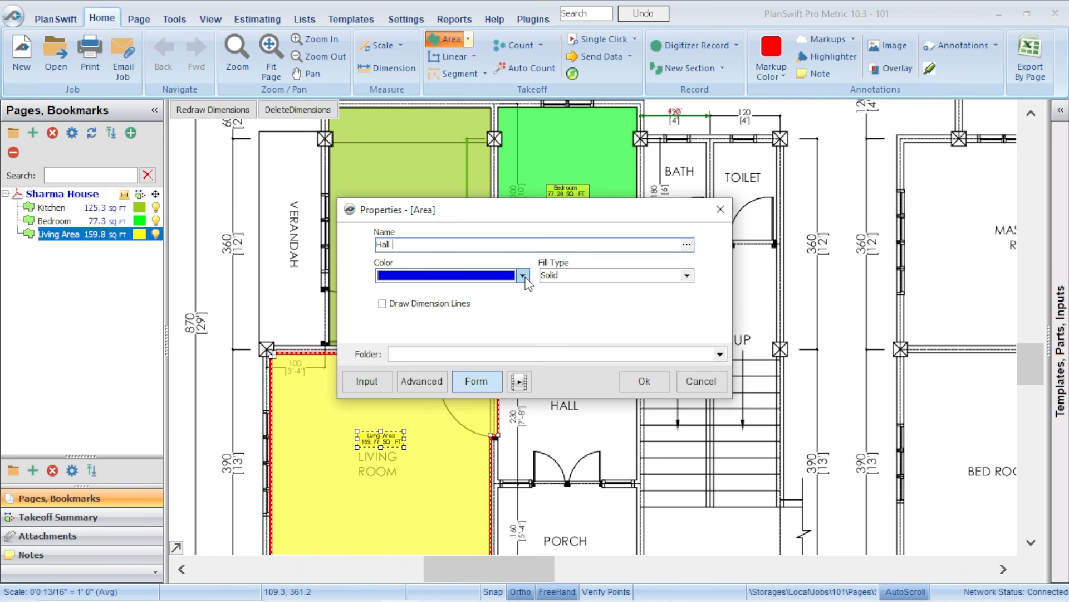
click(661, 385)
Step: Start the Hall trace at the bedroom's kitchen-side lower outer corner and follow the bedroom's lower wall to its bath-side corner
scroll(693, 277, up, 3)
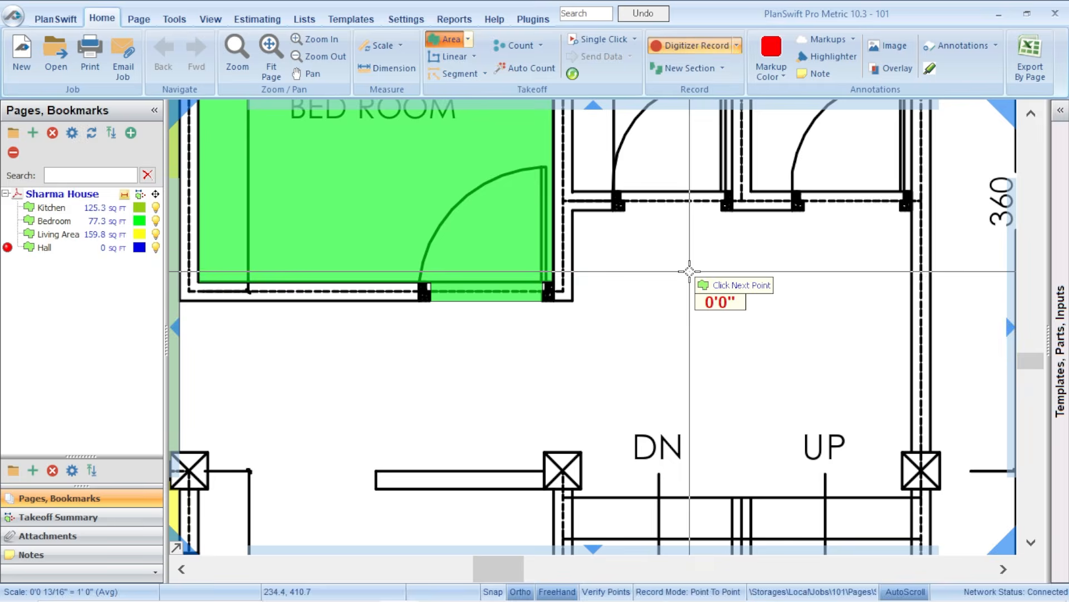
scroll(393, 267, down, 2)
scroll(368, 282, up, 2)
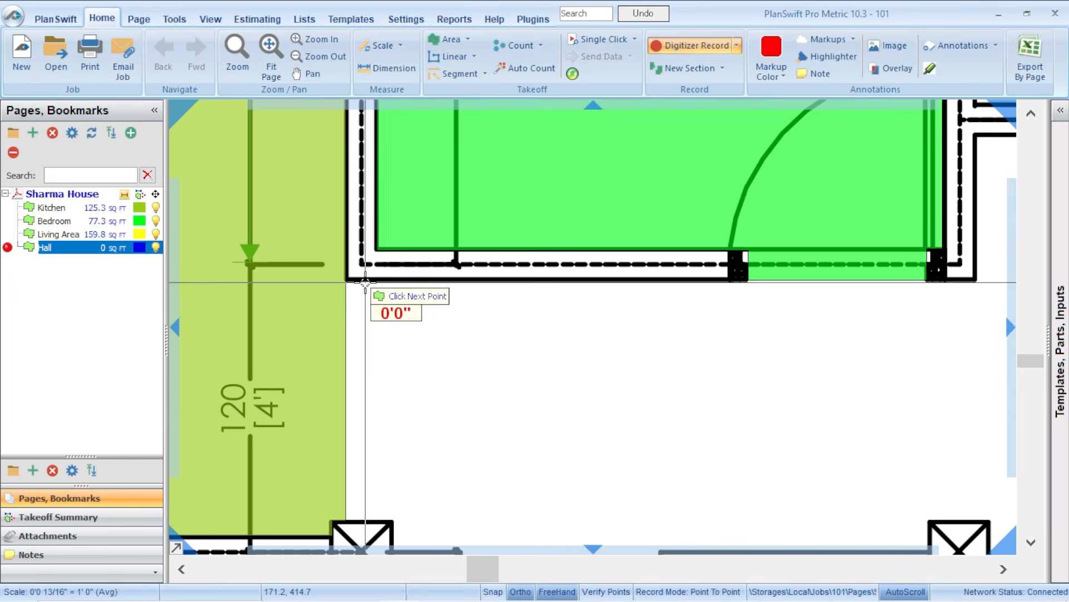
click(345, 278)
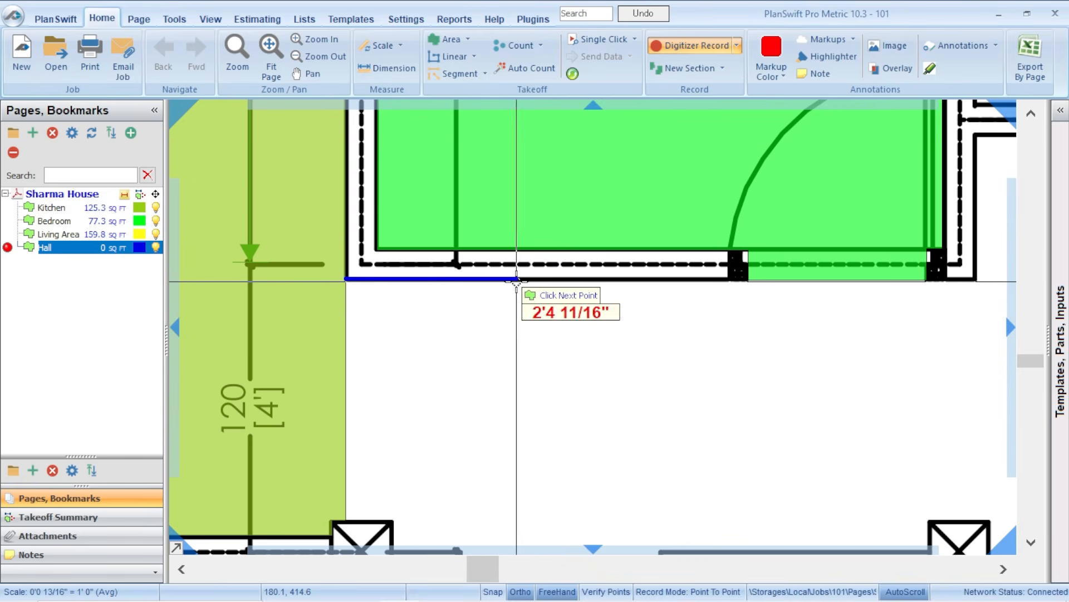
scroll(518, 281, down, 2)
click(694, 281)
Step: Trace the Hall up the bedroom's bath-side wall and along the lower wall of the bath and toilet to the outer wall
scroll(700, 229, up, 3)
click(699, 227)
scroll(802, 222, down, 1)
scroll(812, 221, down, 3)
scroll(847, 237, up, 4)
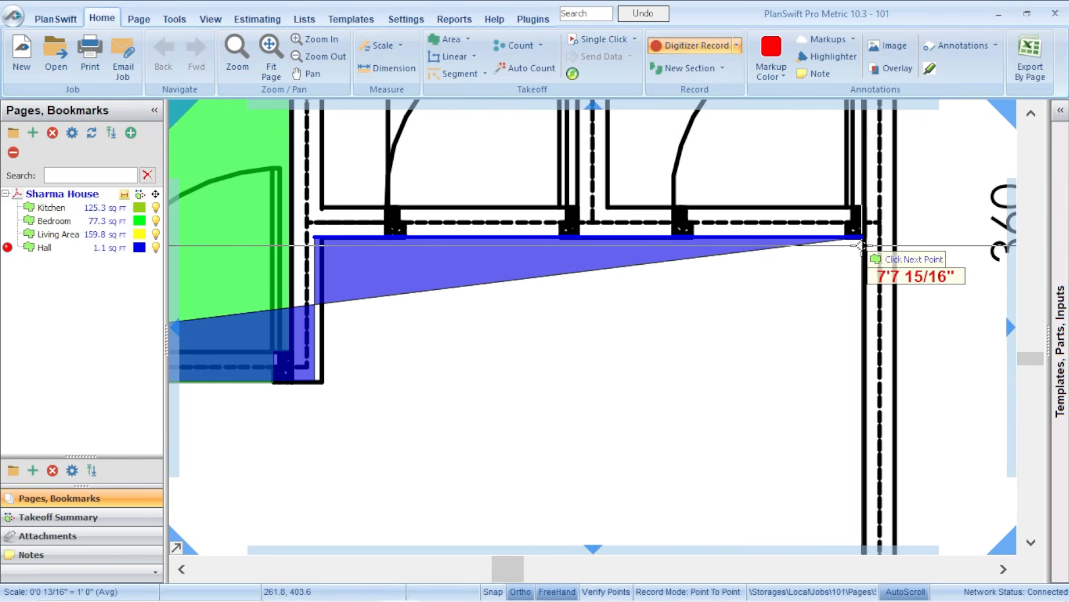
click(862, 237)
Step: Trace the Hall down the outer wall and around the column beside the stairs to its lower inner corner
scroll(858, 261, down, 2)
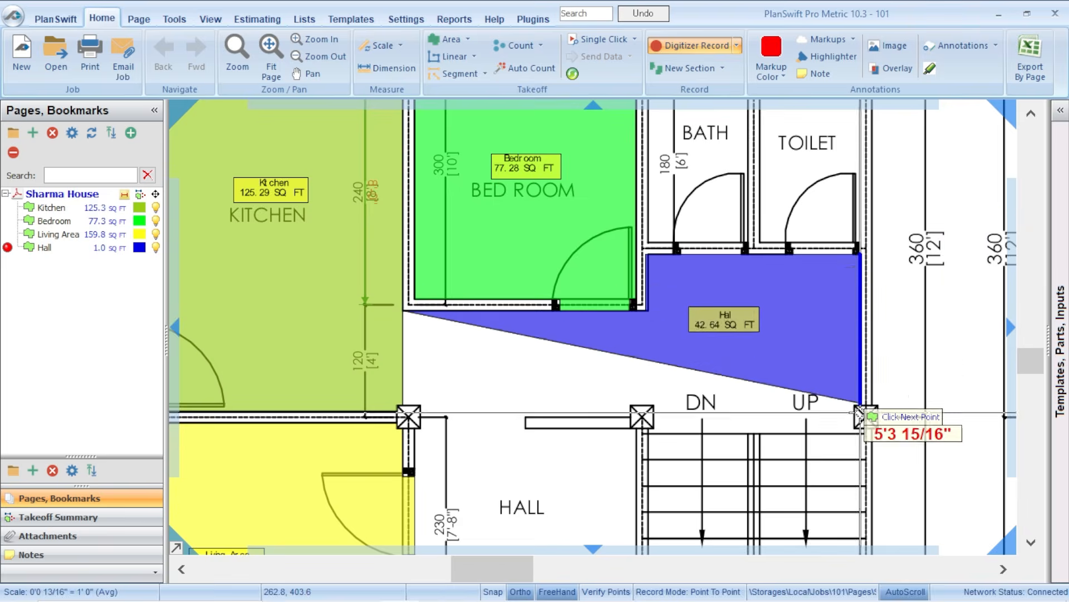
scroll(888, 434, up, 3)
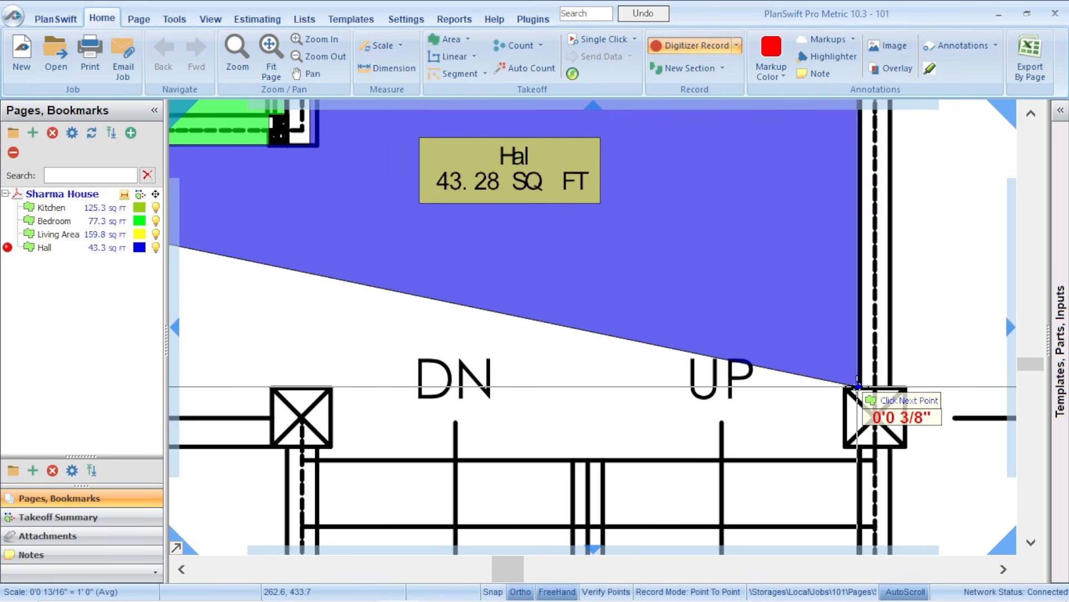
scroll(869, 385, down, 2)
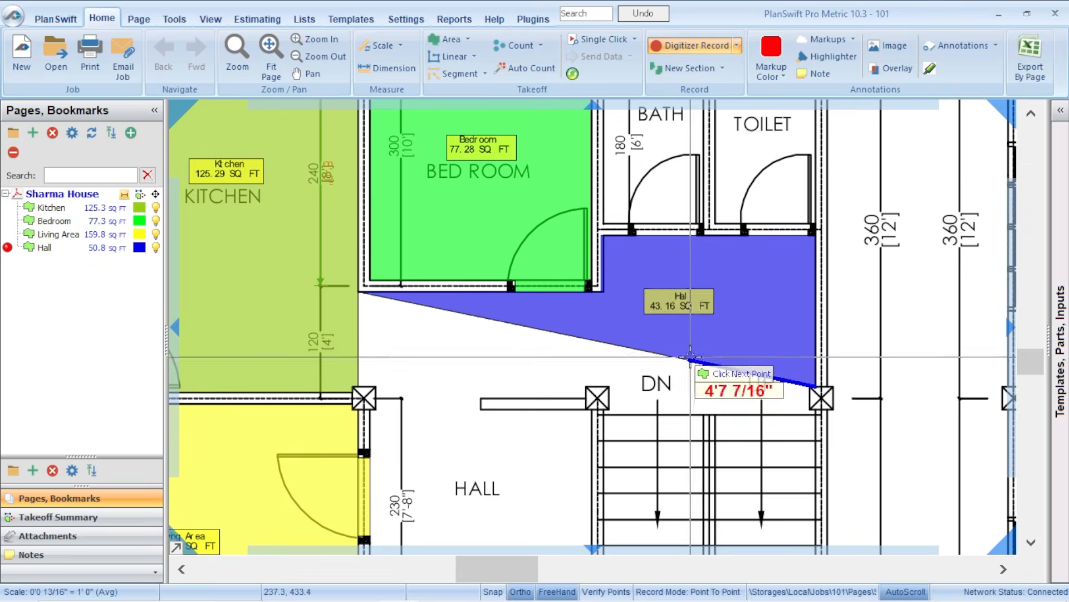
scroll(691, 356, down, 2)
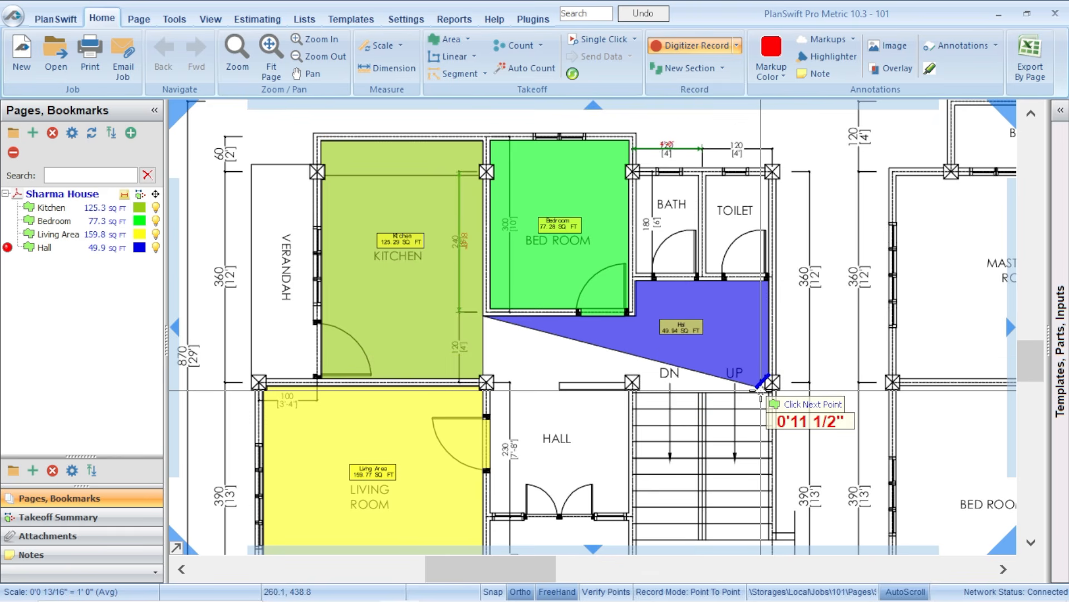
scroll(762, 385, up, 3)
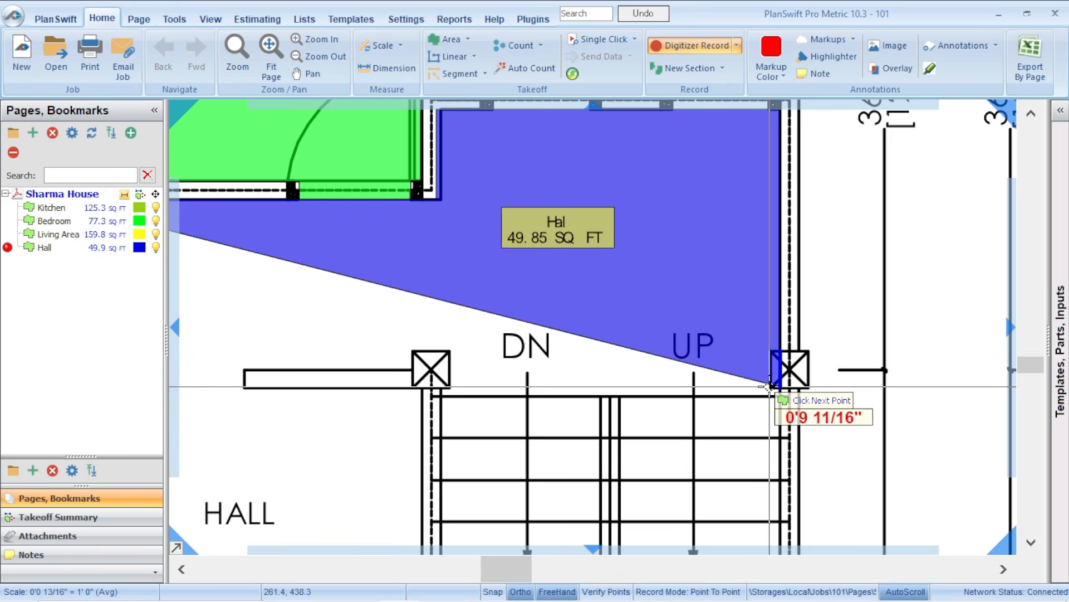
scroll(770, 357, up, 2)
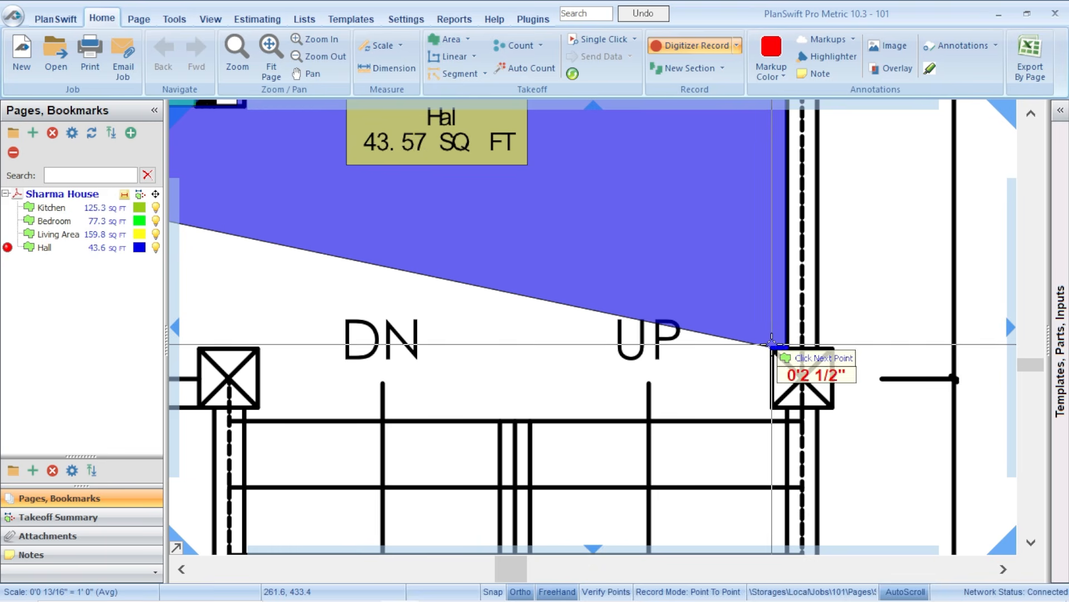
click(773, 405)
Step: Trace the Hall along the head of the stairs to the middle column and around that column to the short partition
scroll(773, 405, down, 3)
scroll(579, 393, up, 2)
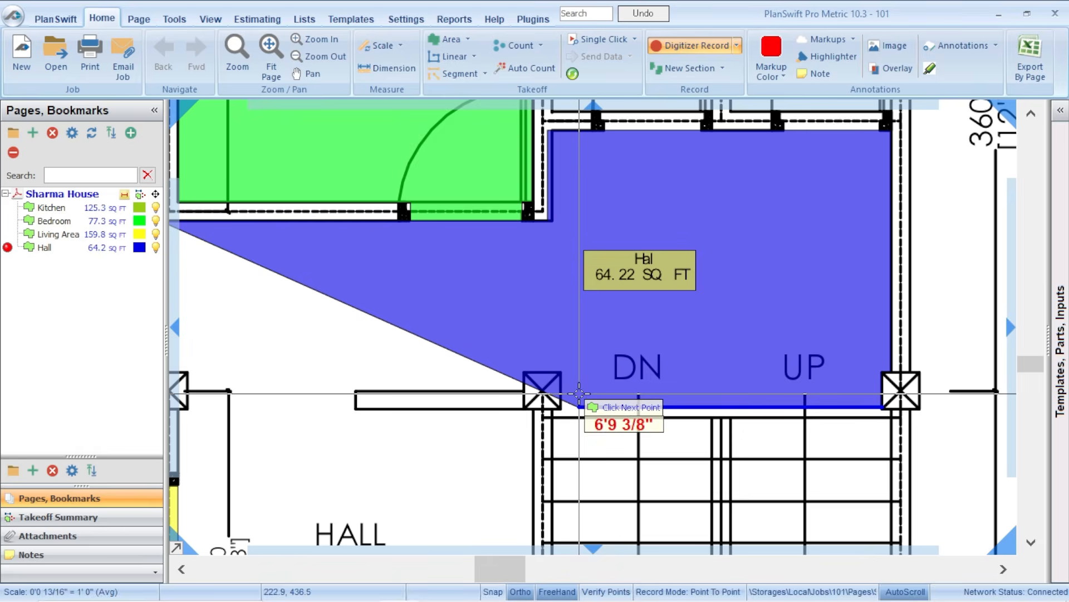
scroll(563, 407, up, 2)
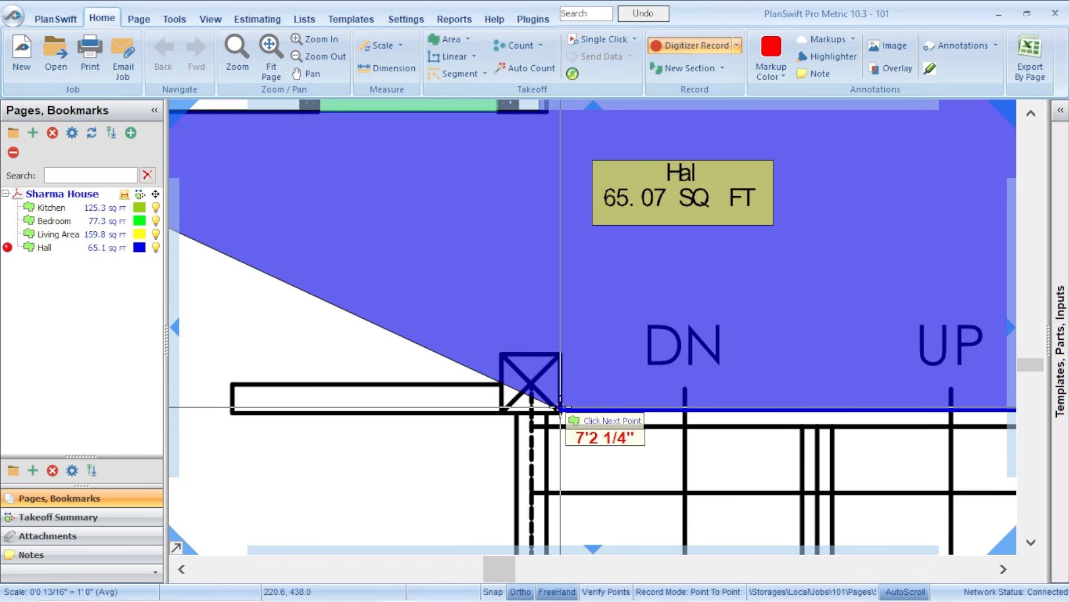
click(561, 408)
click(560, 352)
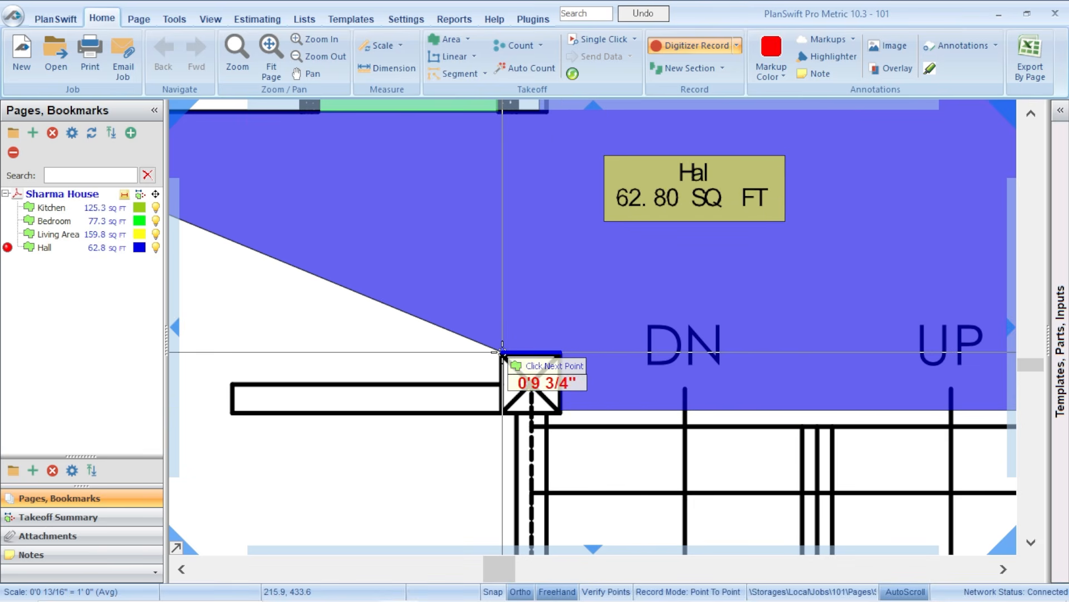
click(503, 353)
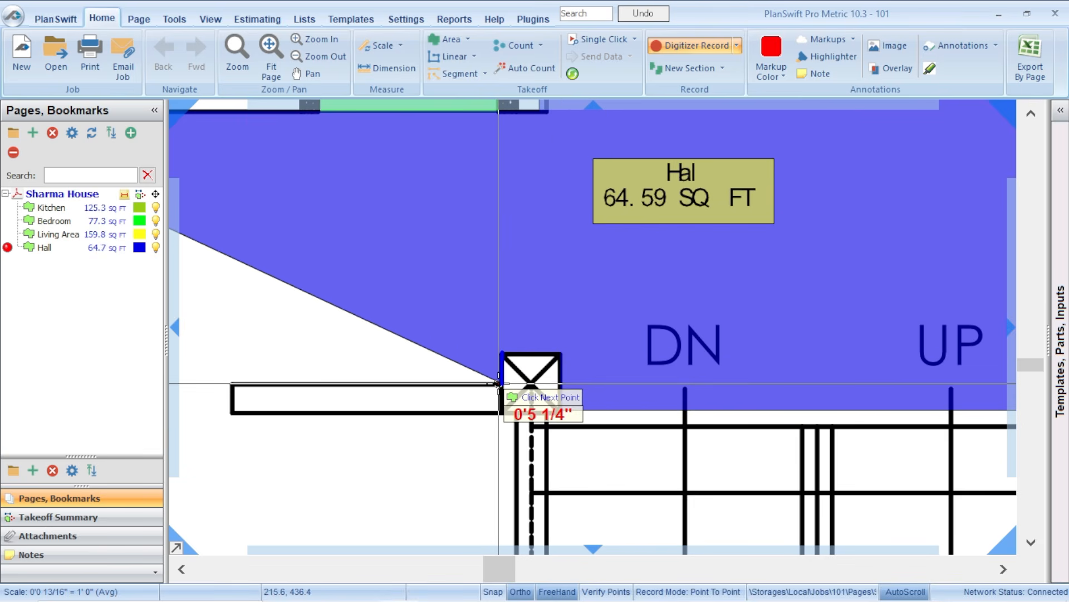
click(499, 383)
Step: Trace the Hall around the short partition's free end and back along its lower face to the staircase wall
scroll(499, 384, down, 3)
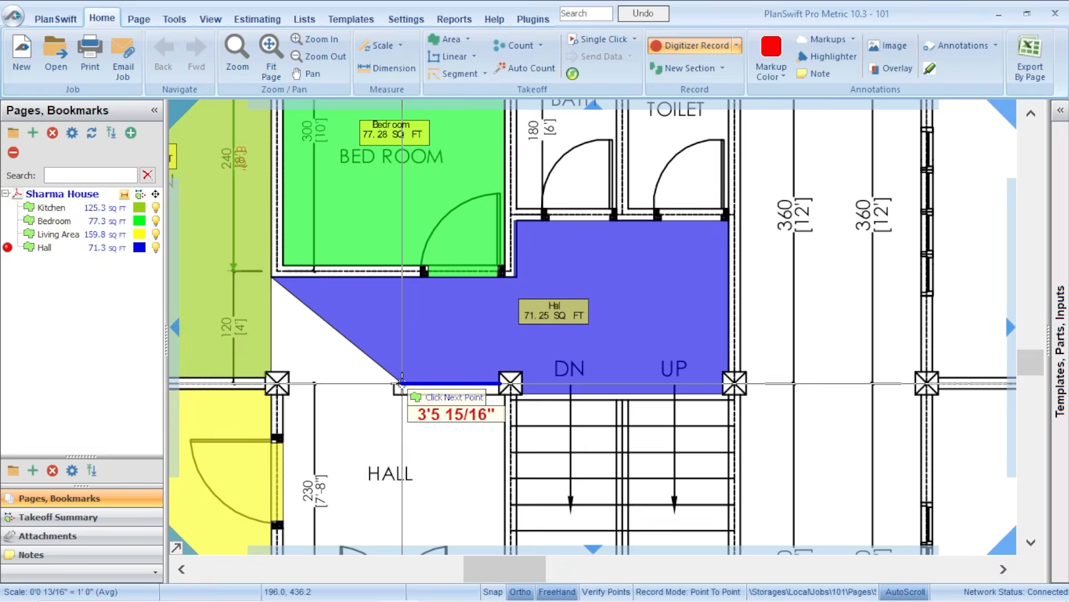
scroll(390, 384, up, 2)
scroll(384, 390, up, 2)
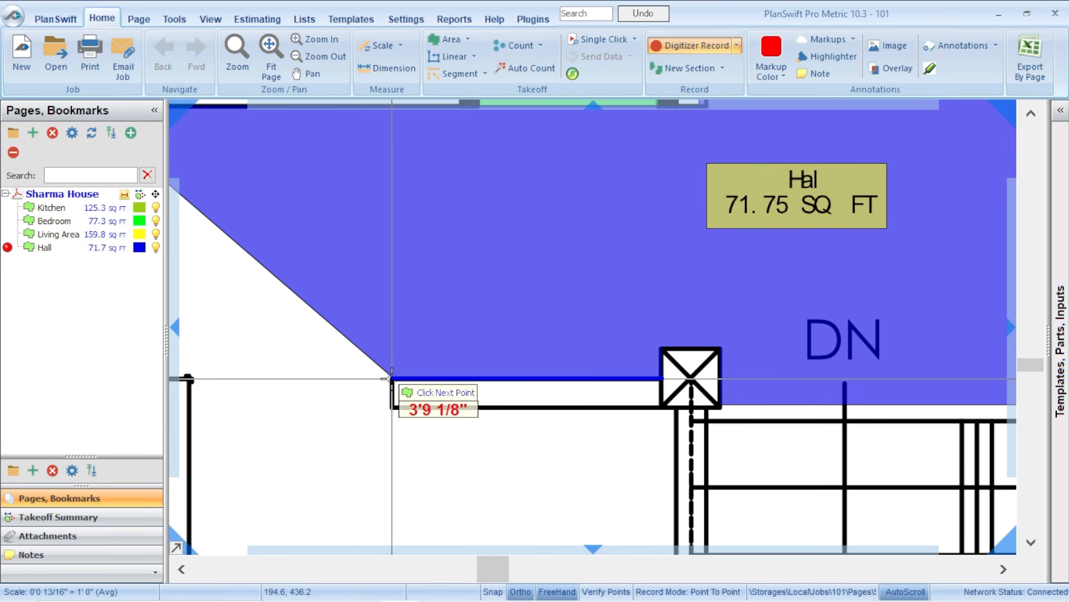
click(389, 378)
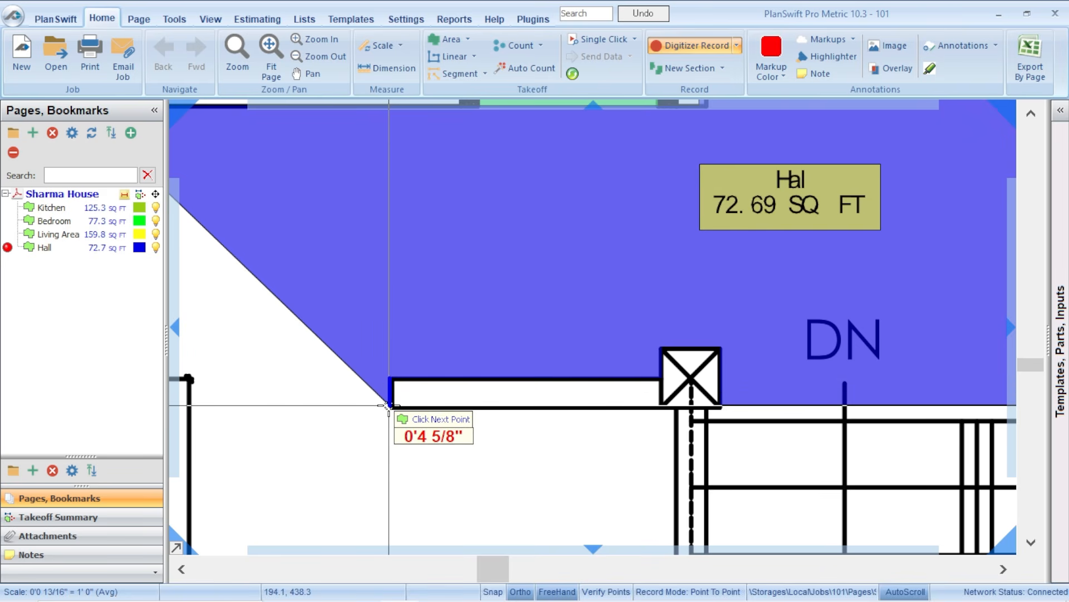
click(389, 407)
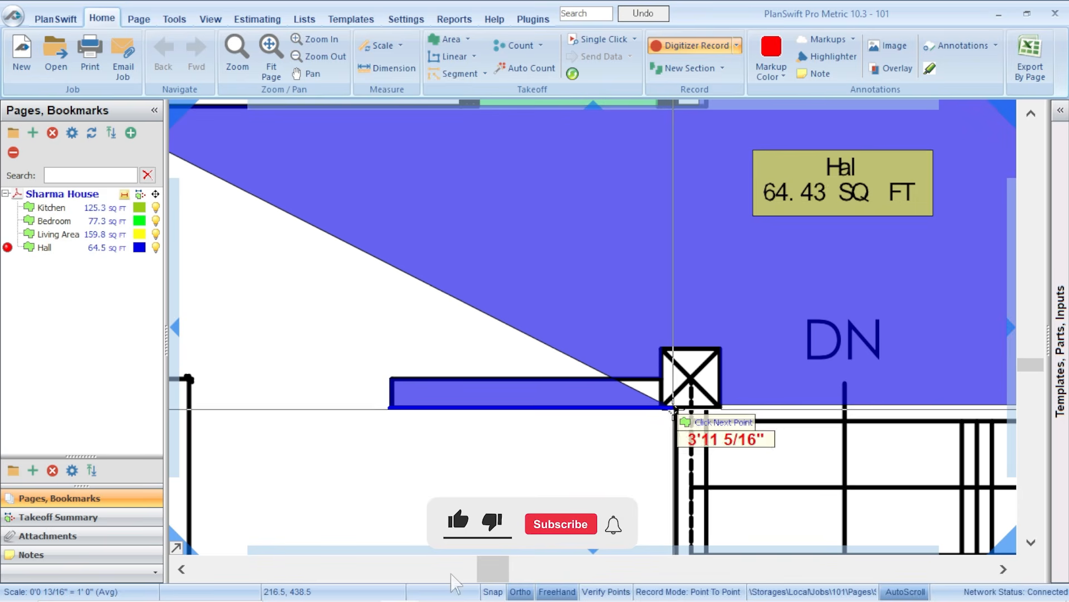
click(675, 410)
Step: Trace the Hall down the staircase wall to its corner with the porch-side entrance wall
scroll(674, 410, down, 3)
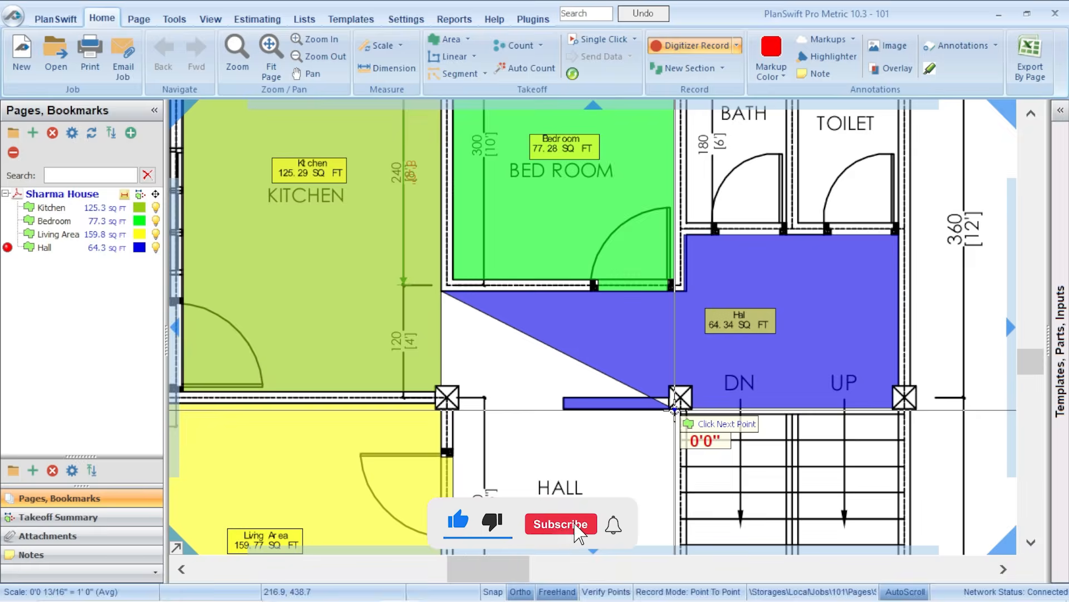
scroll(667, 476, up, 3)
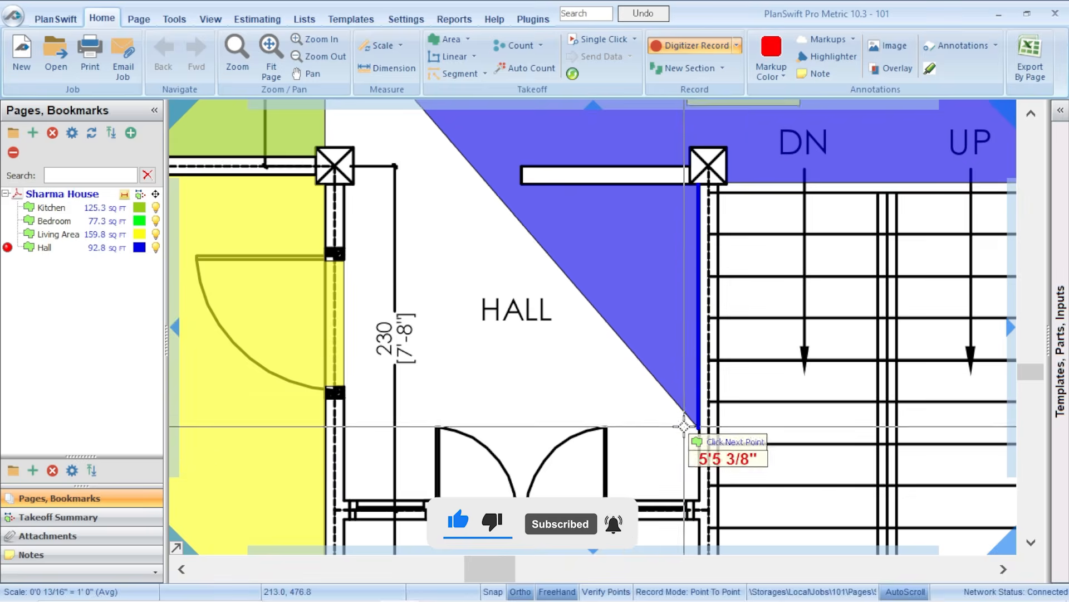
scroll(668, 475, down, 3)
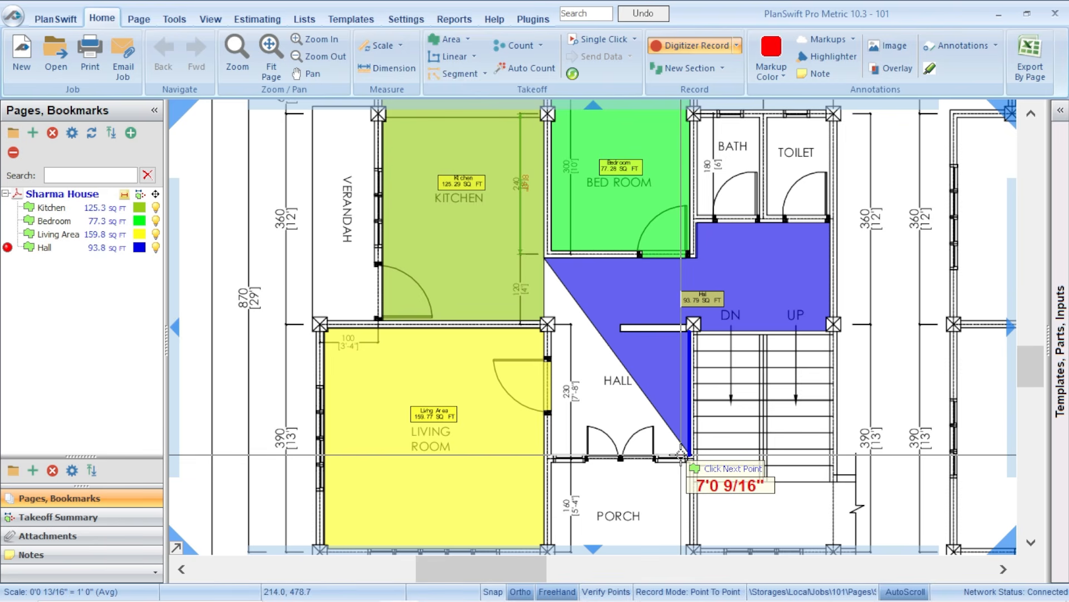
scroll(681, 454, up, 1)
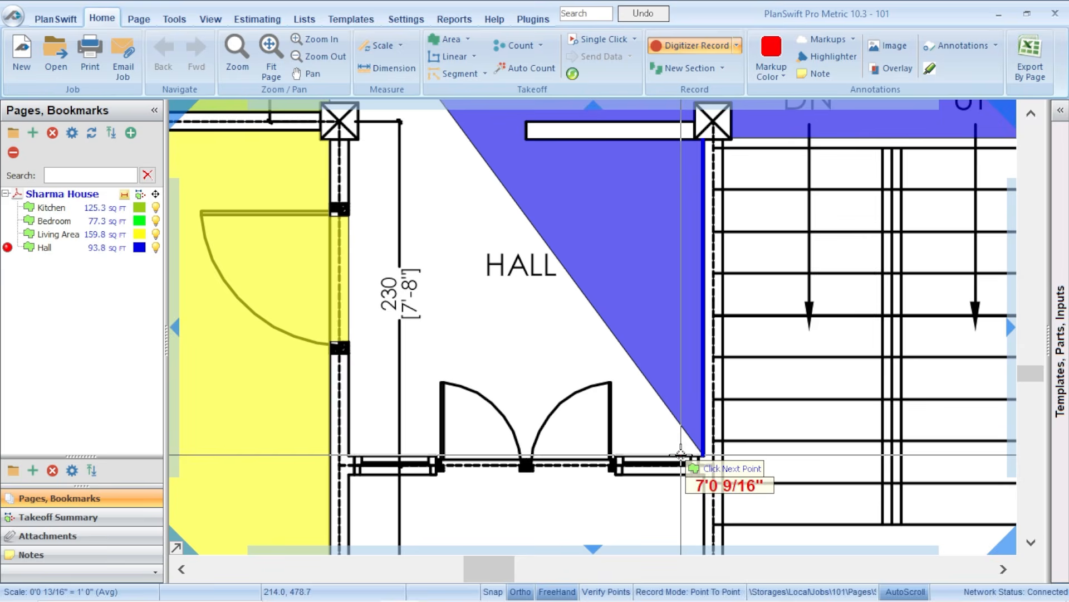
scroll(699, 461, up, 1)
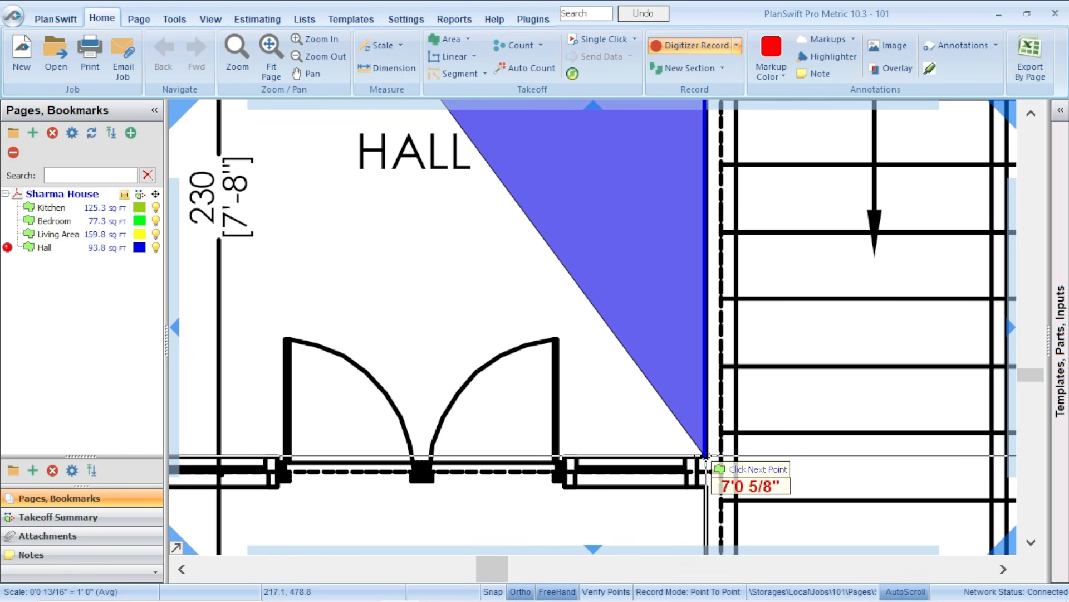
click(705, 456)
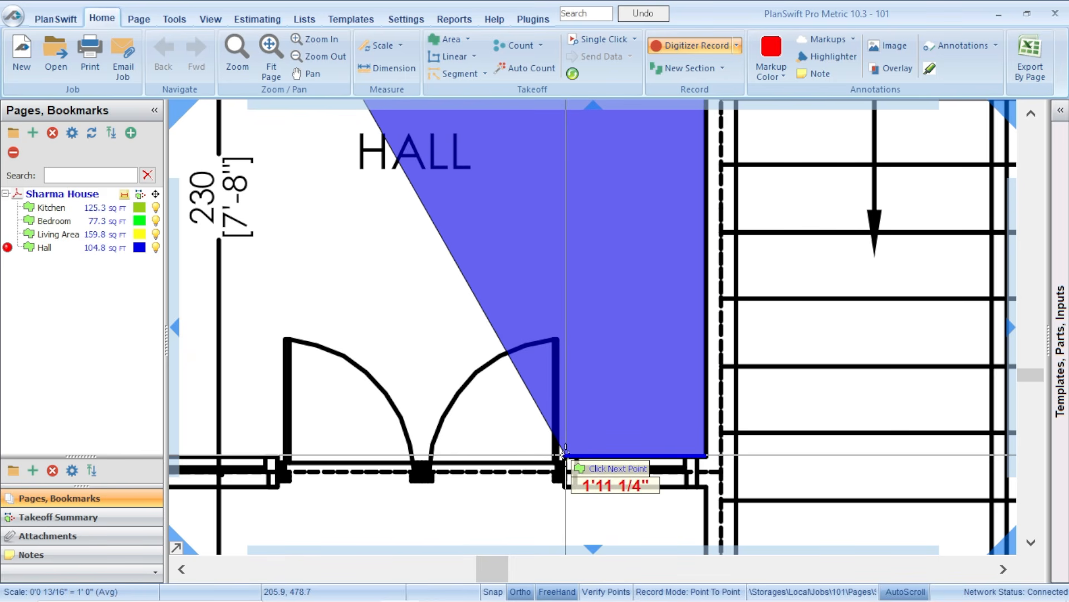
Step: Trace the Hall along the entrance wall to the living room wall, including the double-door opening within the area
click(564, 456)
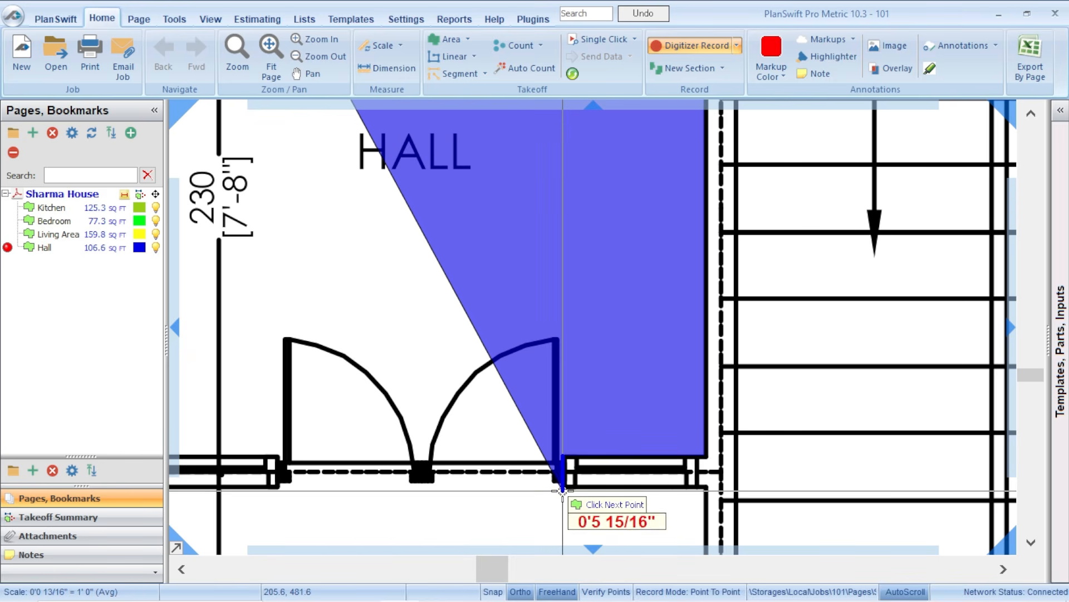
click(563, 488)
click(281, 487)
click(281, 456)
scroll(282, 456, down, 3)
scroll(300, 442, up, 3)
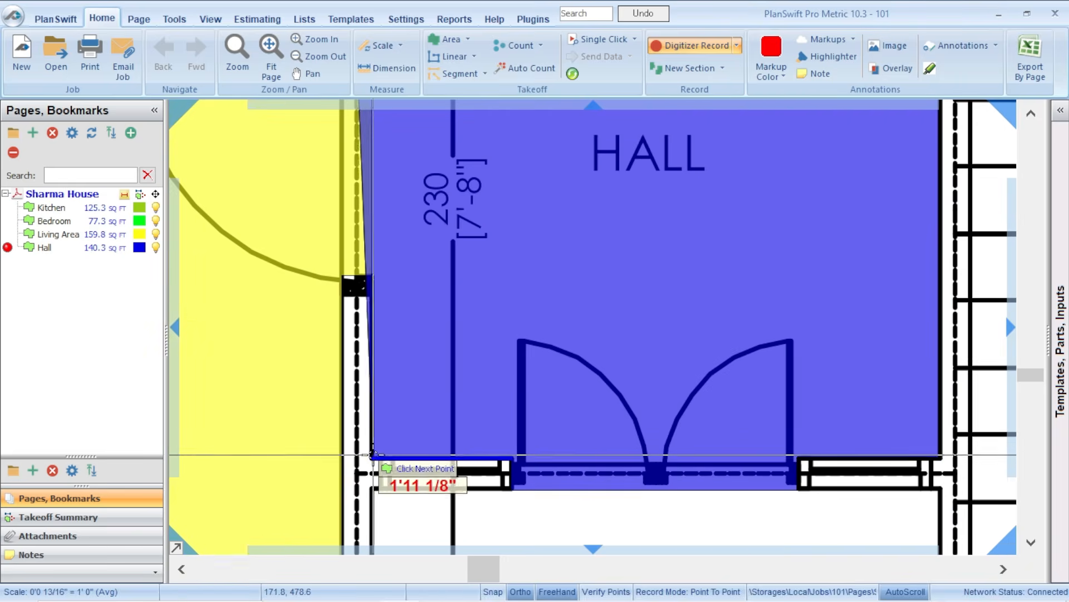
click(372, 455)
Step: Trace the Hall up the living room wall, around the kitchen-side column and back to the starting corner, and stop recording
scroll(371, 454, down, 3)
scroll(377, 239, up, 3)
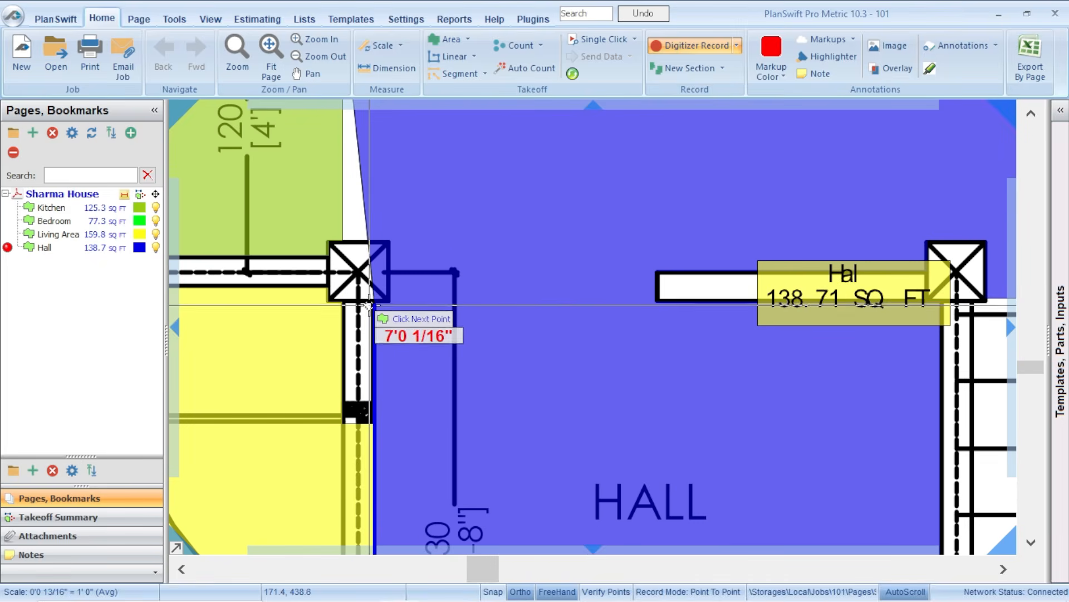
click(387, 302)
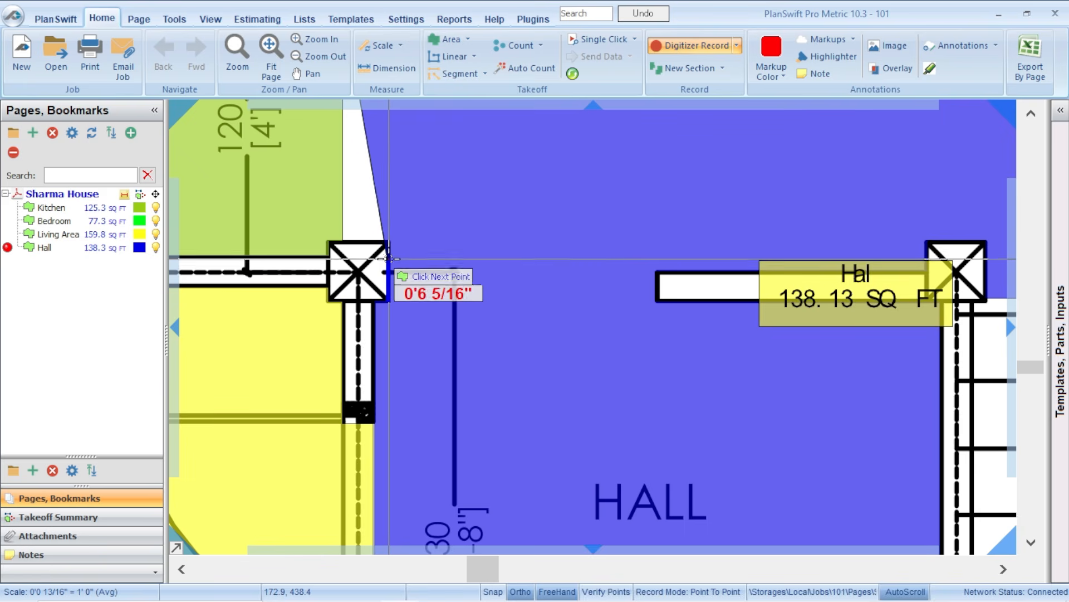
click(339, 244)
scroll(339, 244, down, 3)
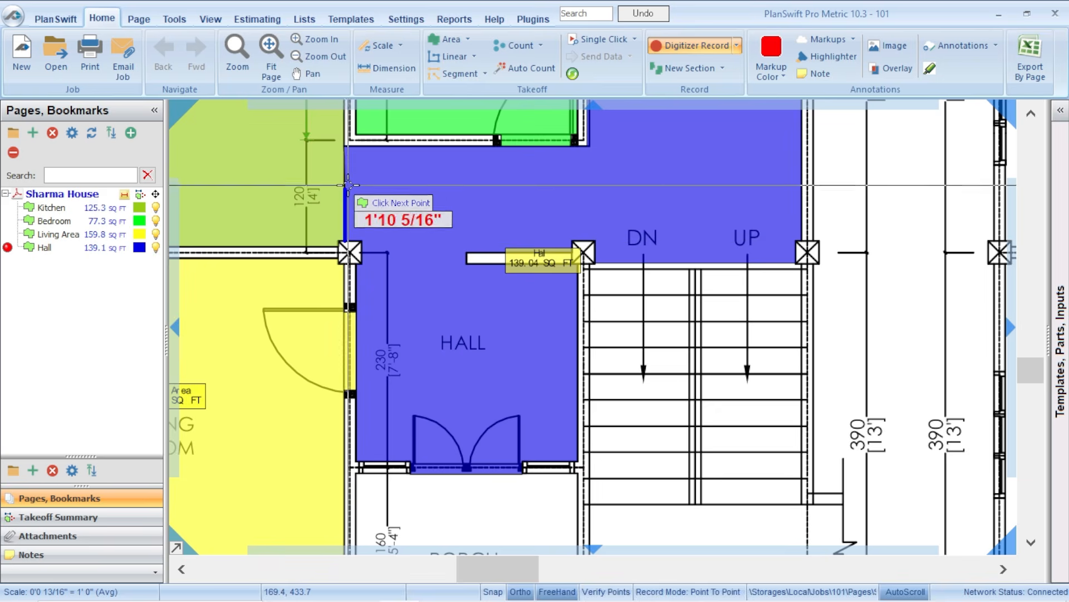
scroll(346, 150, up, 3)
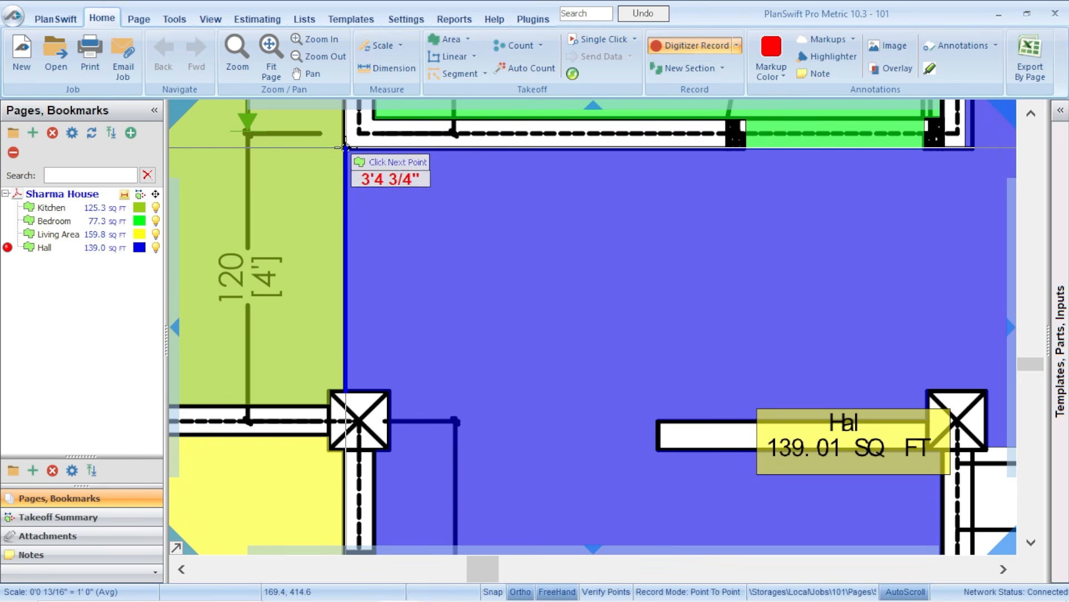
right_click(346, 148)
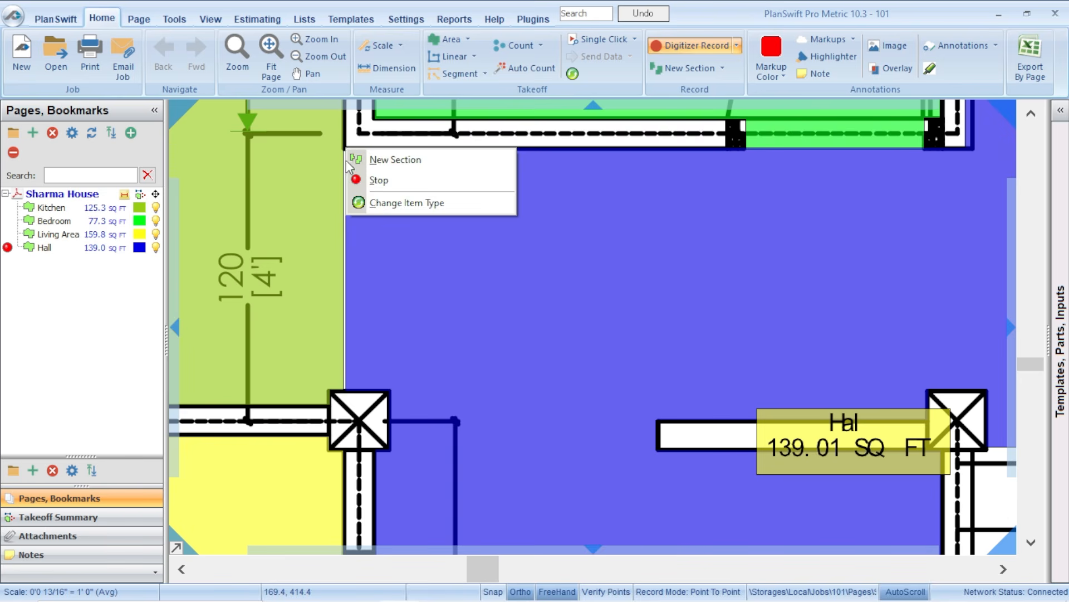
click(379, 180)
Step: Move the Hall area label off the column and partition to the open hall space just above the partition
scroll(482, 257, down, 3)
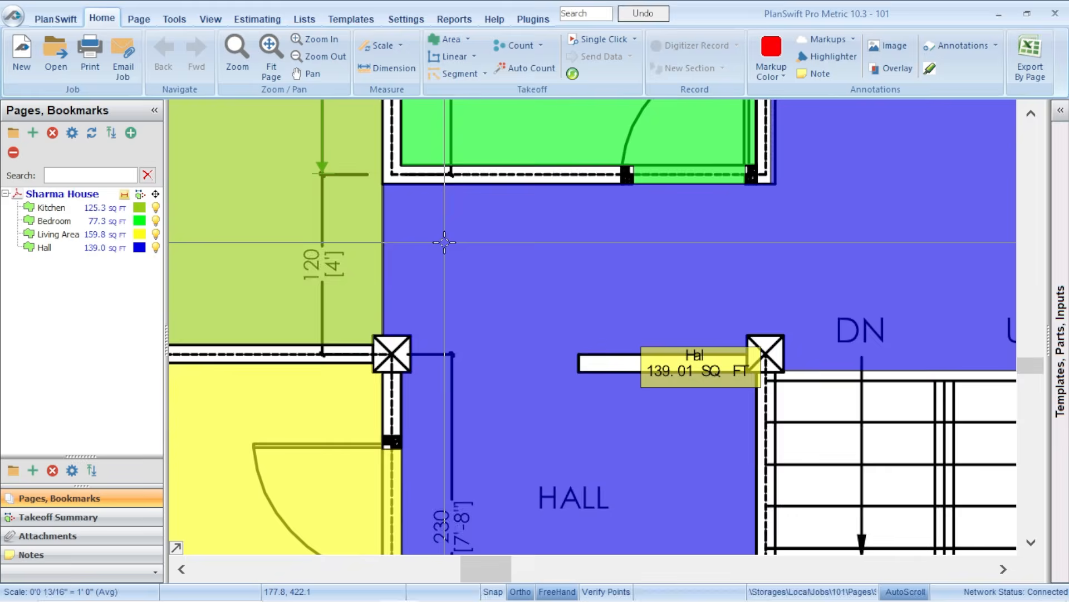
drag(610, 318, 561, 271)
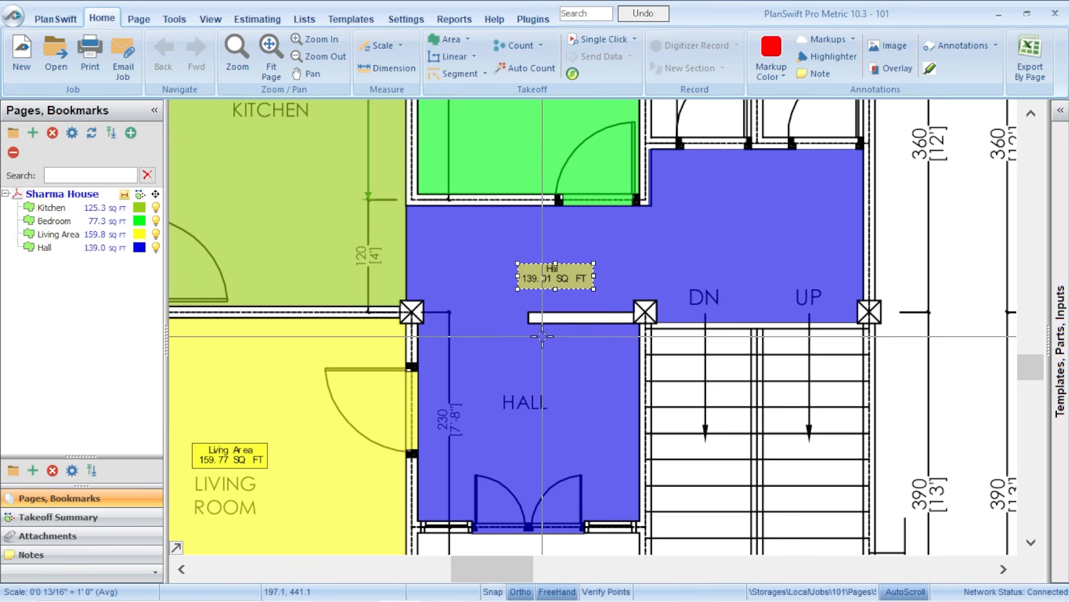
mouse_move(574, 344)
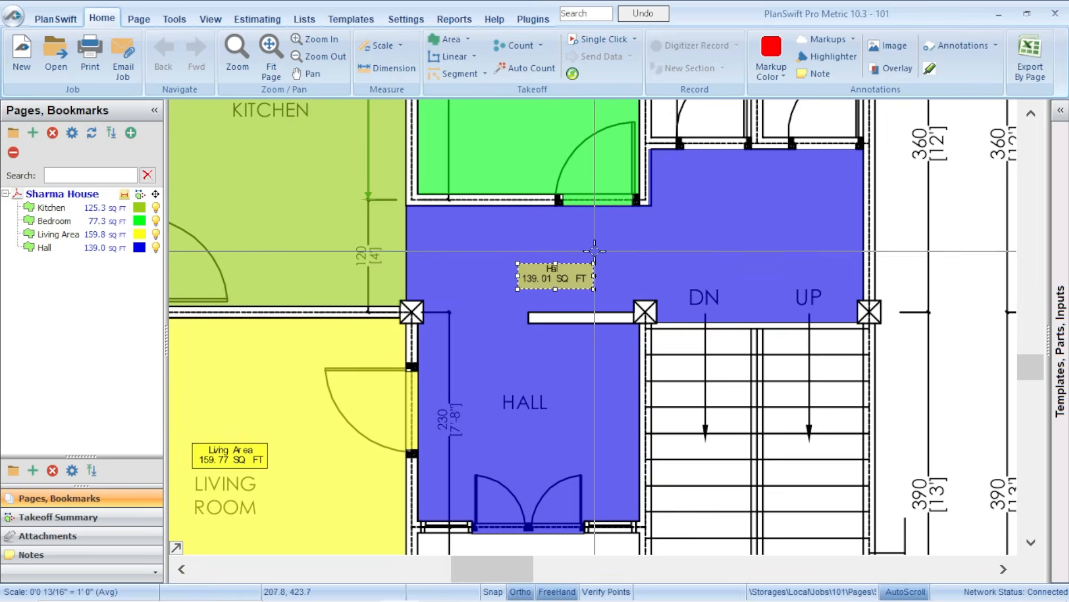
Step: Examine the ground floor plan for rooms that have no area takeoff, including the bath and toilet
scroll(673, 292, down, 3)
scroll(623, 322, up, 2)
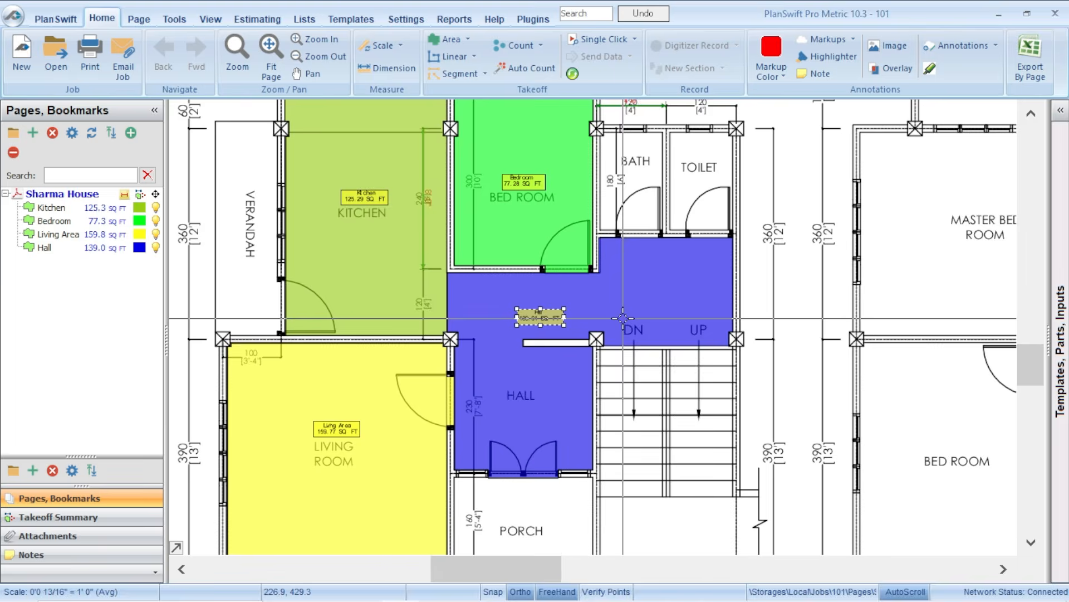
scroll(620, 310, down, 2)
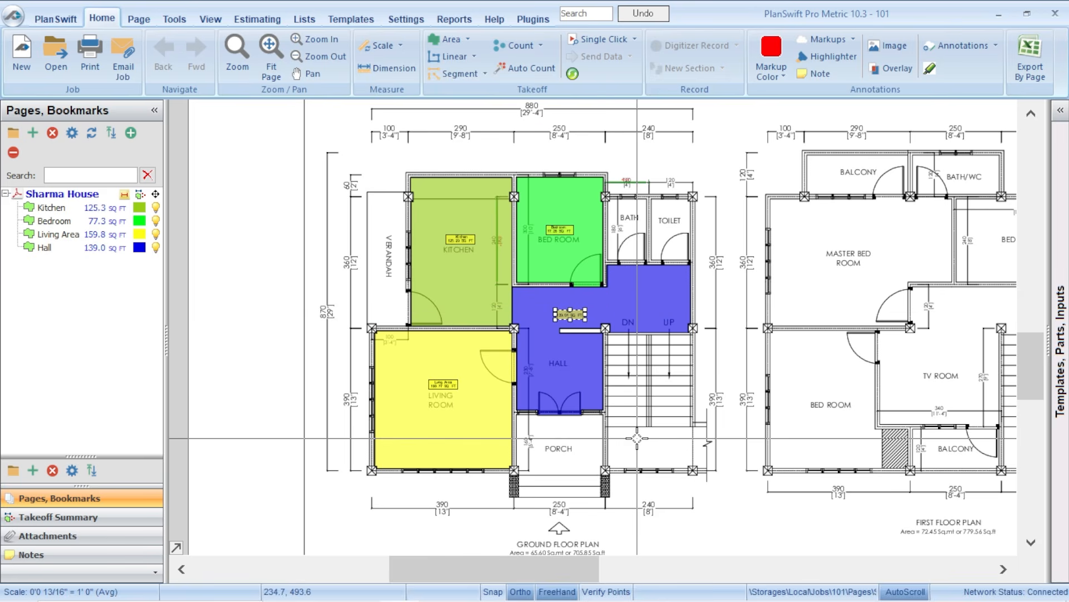
scroll(540, 427, up, 2)
scroll(614, 469, down, 2)
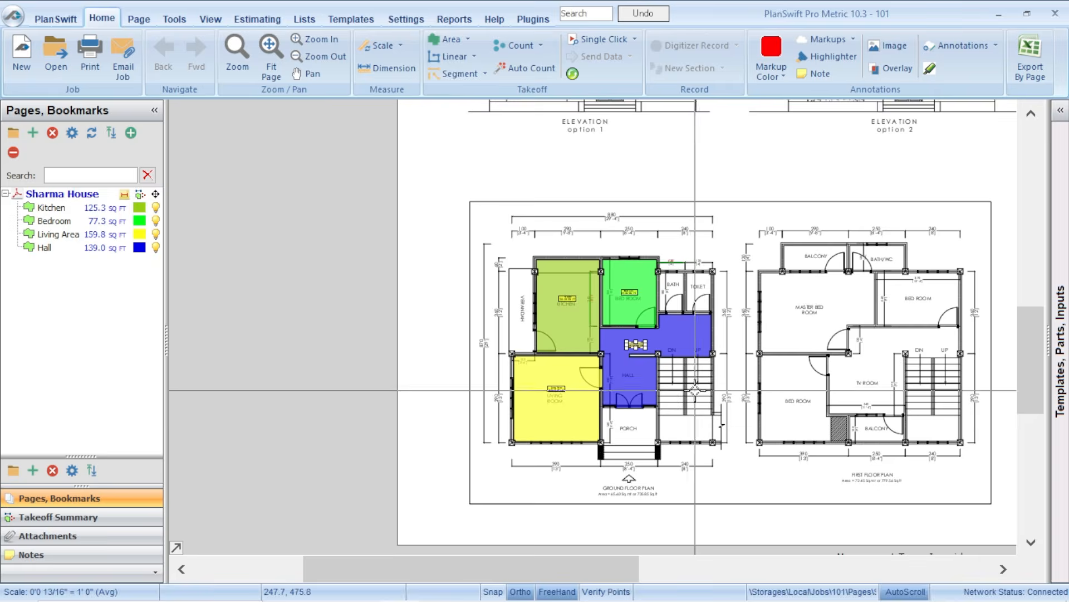
scroll(675, 306, up, 2)
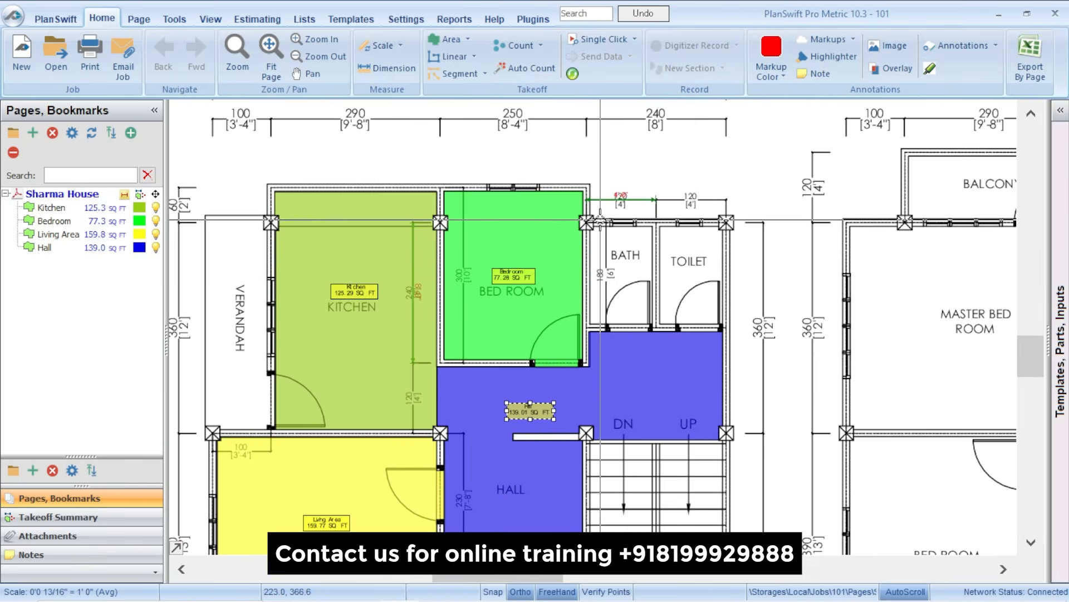
scroll(675, 231, down, 2)
scroll(673, 223, up, 2)
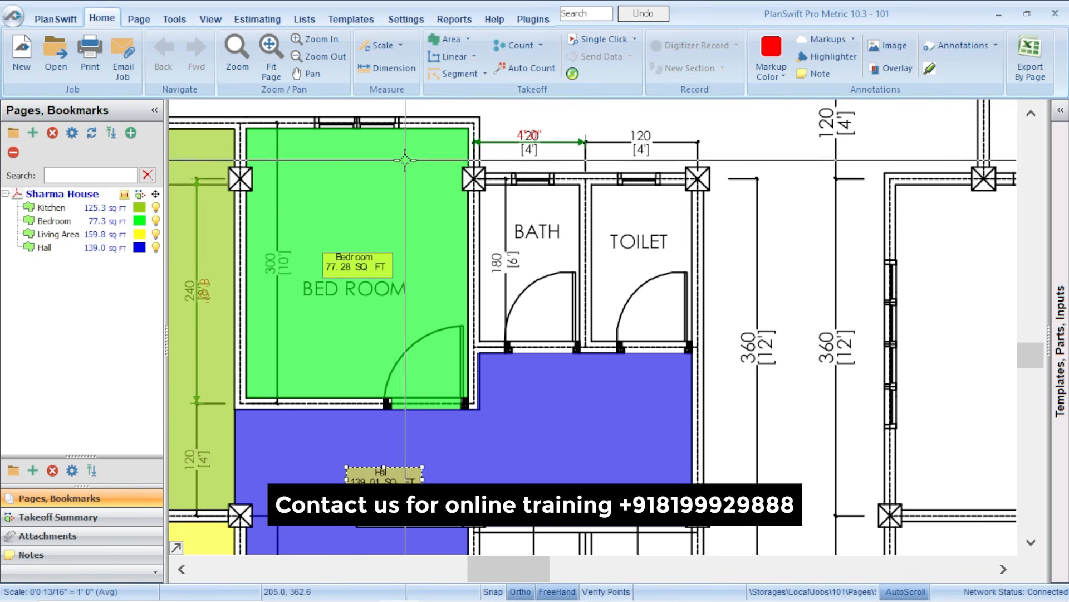
Step: Create a magenta area takeoff item named Bath Room / Toilet with Solid fill and start its trace at the bath's upper bedroom-side column
click(446, 39)
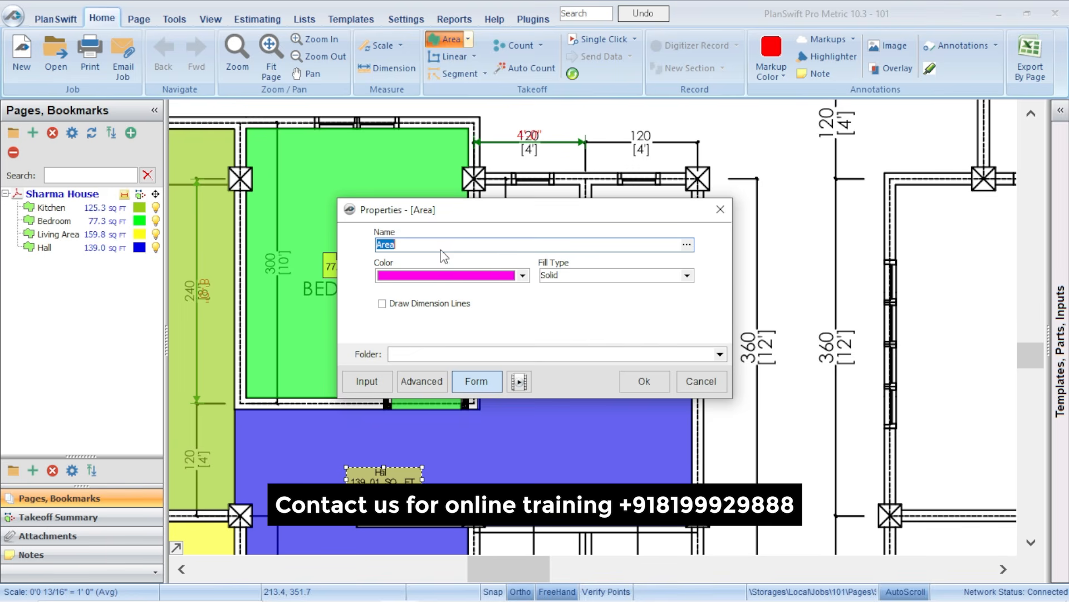
text(Bath Room / Toilet)
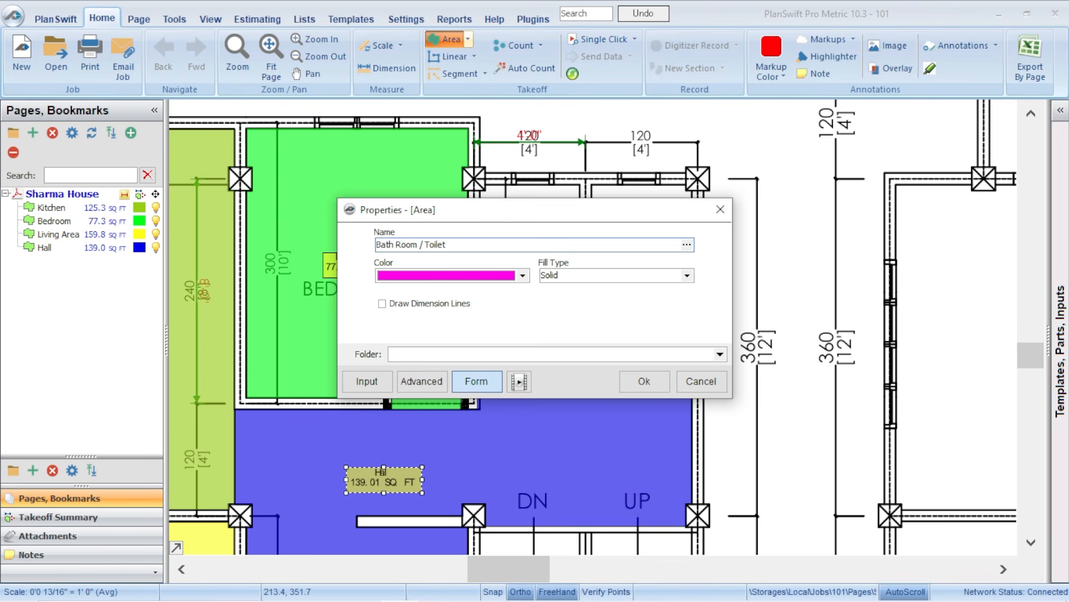
click(644, 382)
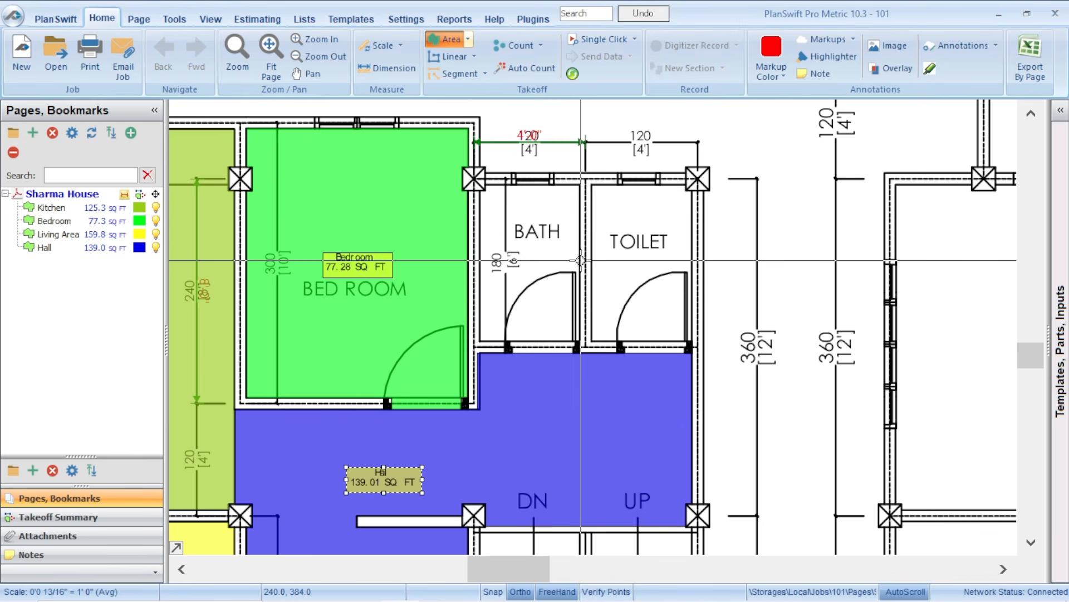
scroll(539, 216, up, 4)
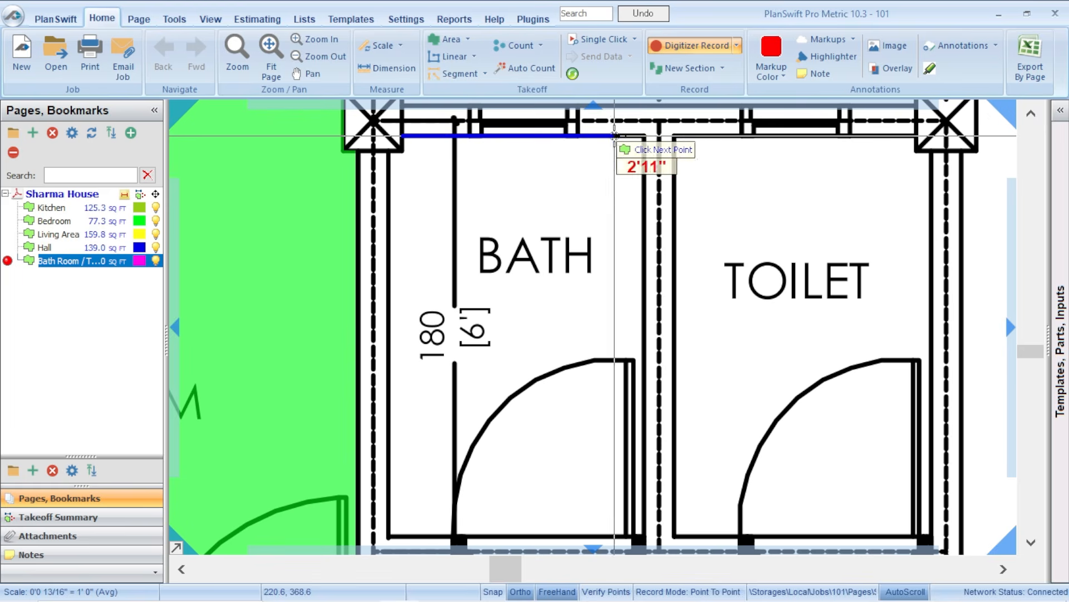
Step: Trace the bath area's outline across the top wall, down the right wall and along the outer edge of the doorway
click(645, 136)
scroll(530, 401, down, 3)
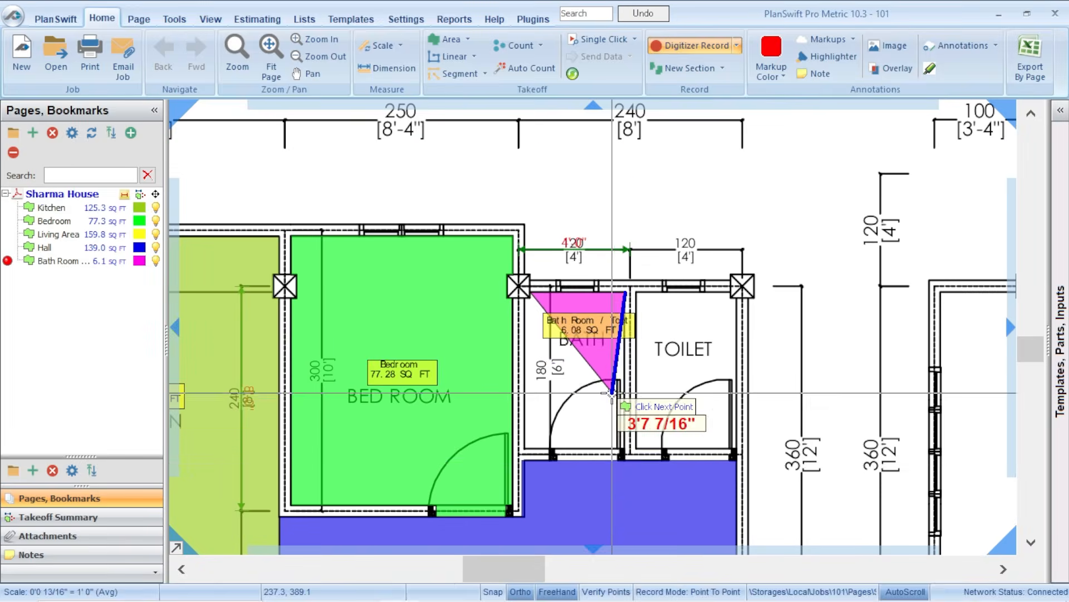
scroll(560, 429, up, 3)
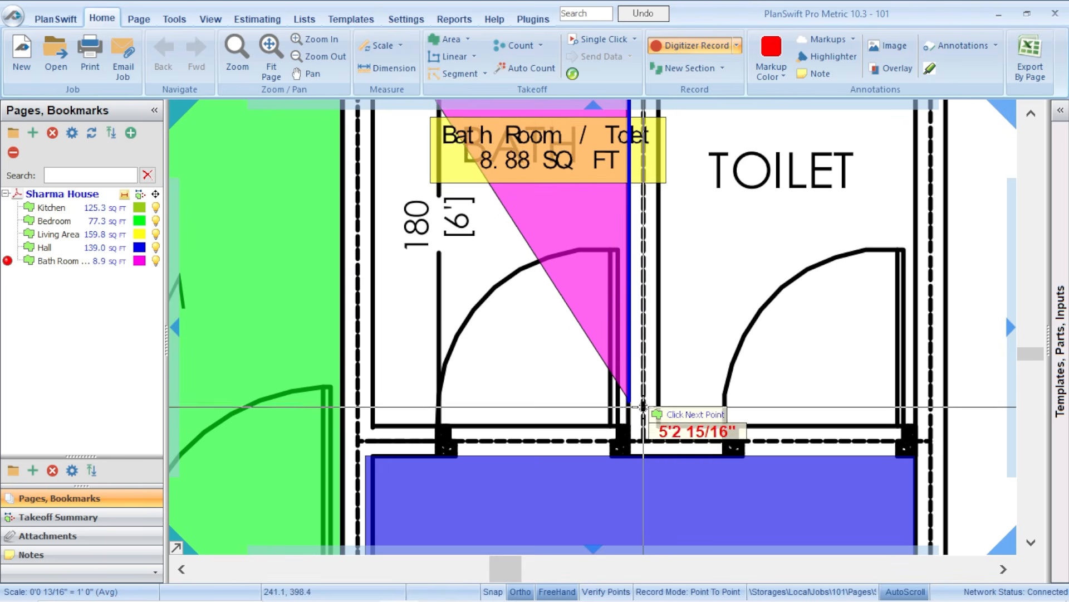
click(632, 422)
click(614, 452)
click(458, 453)
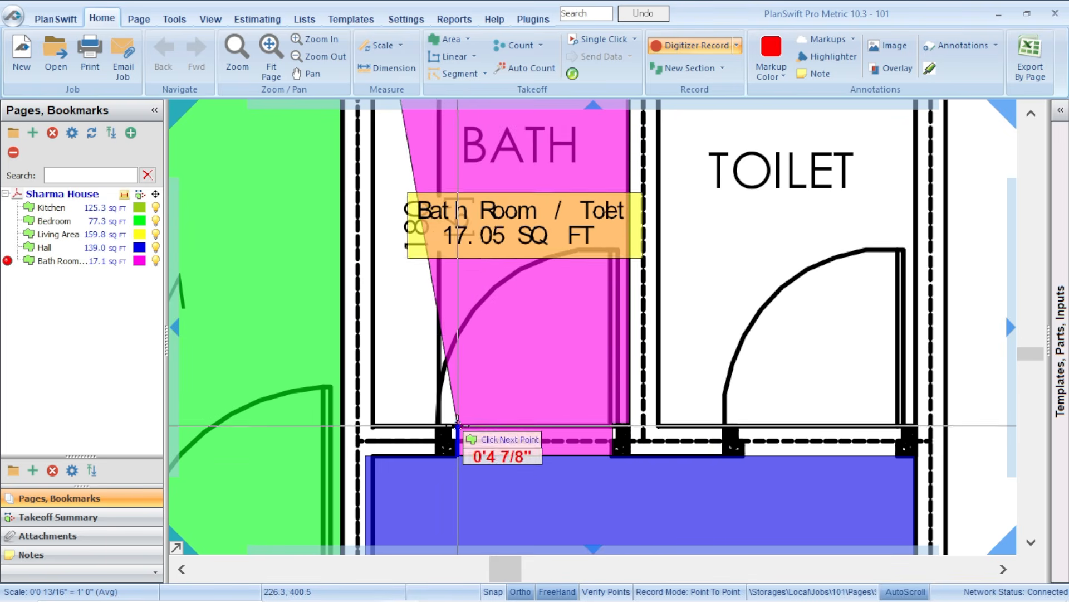
Step: Continue the bath outline around the door jamb to the lower-left corner, up the left wall, and complete the section
click(457, 426)
click(373, 426)
scroll(373, 426, down, 5)
scroll(370, 330, up, 5)
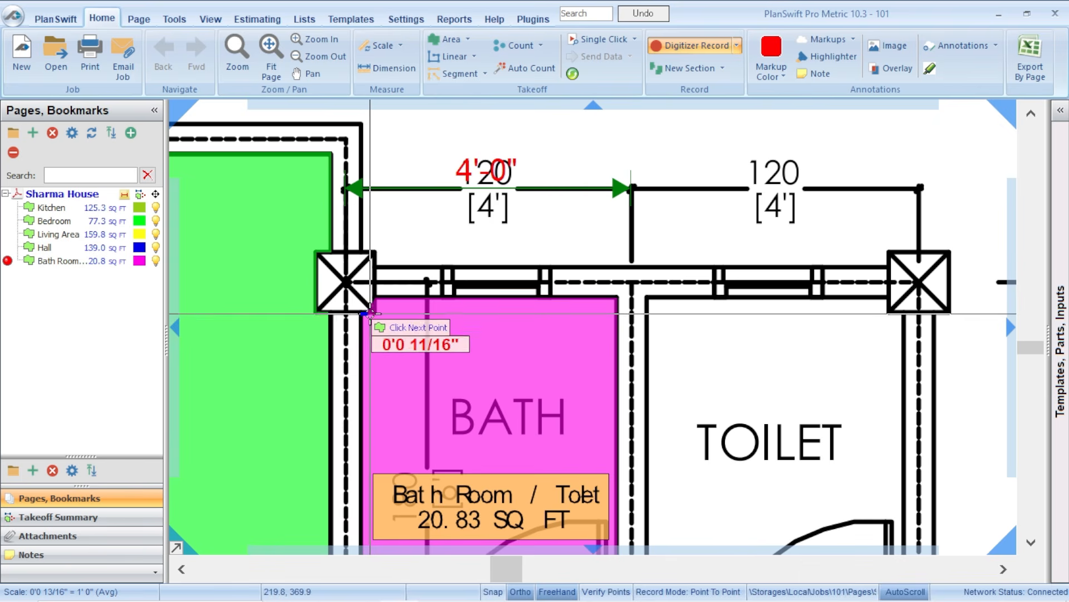
right_click(374, 300)
click(408, 332)
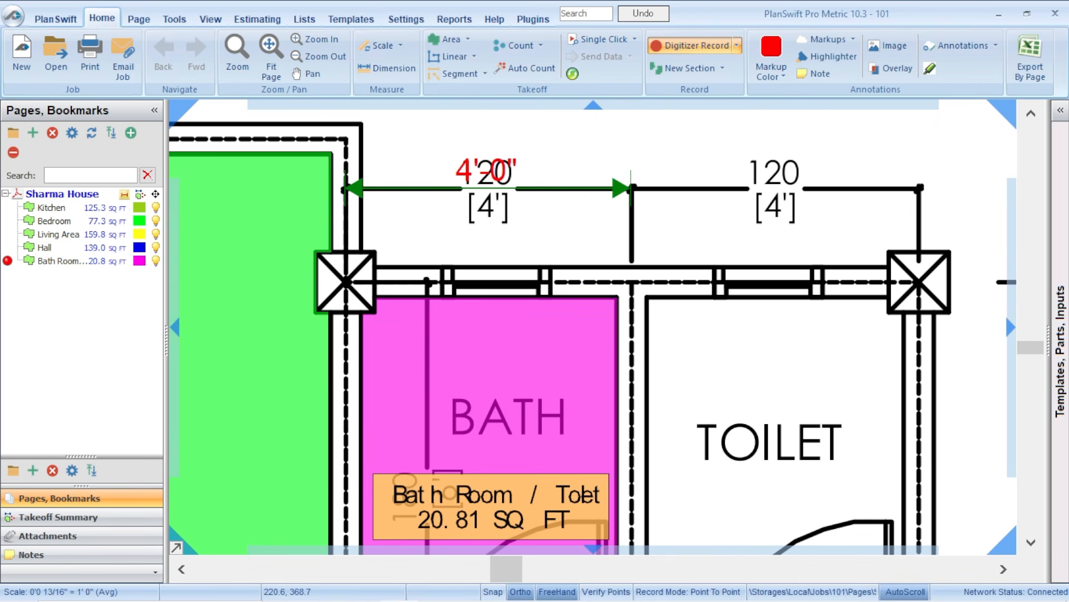
Step: Start a second Bath Room / Toilet section in the toilet, tracing its top wall and around the upper-right column
scroll(486, 251, down, 2)
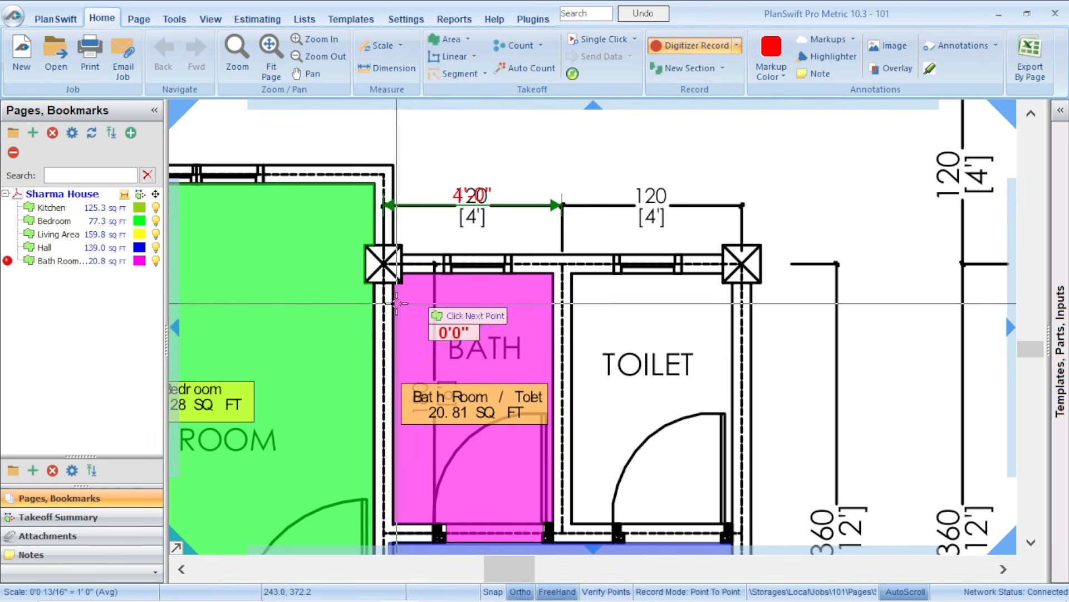
scroll(616, 288, down, 2)
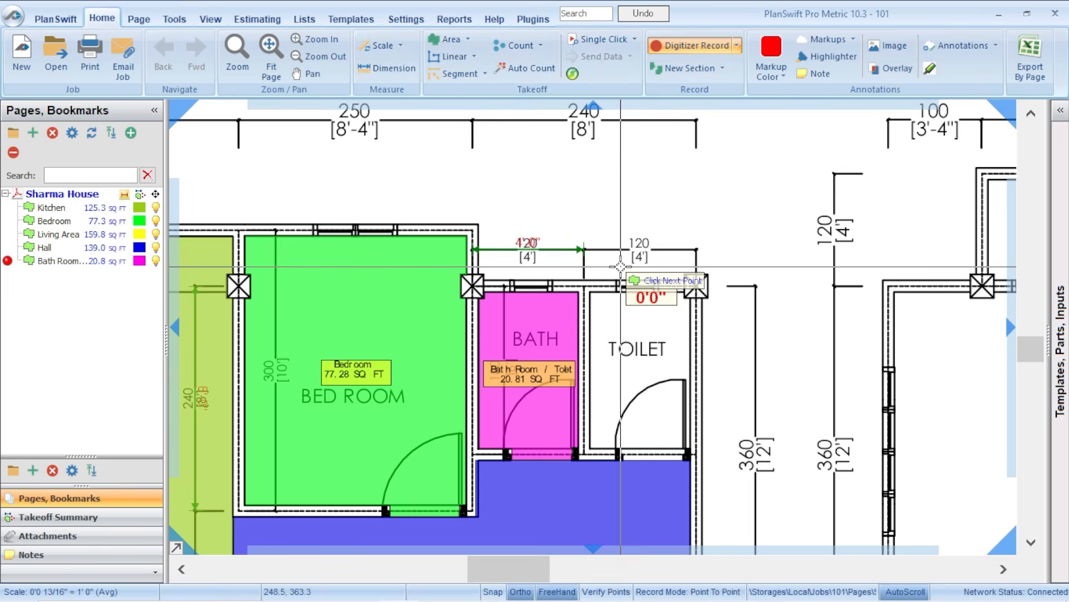
scroll(596, 312, up, 3)
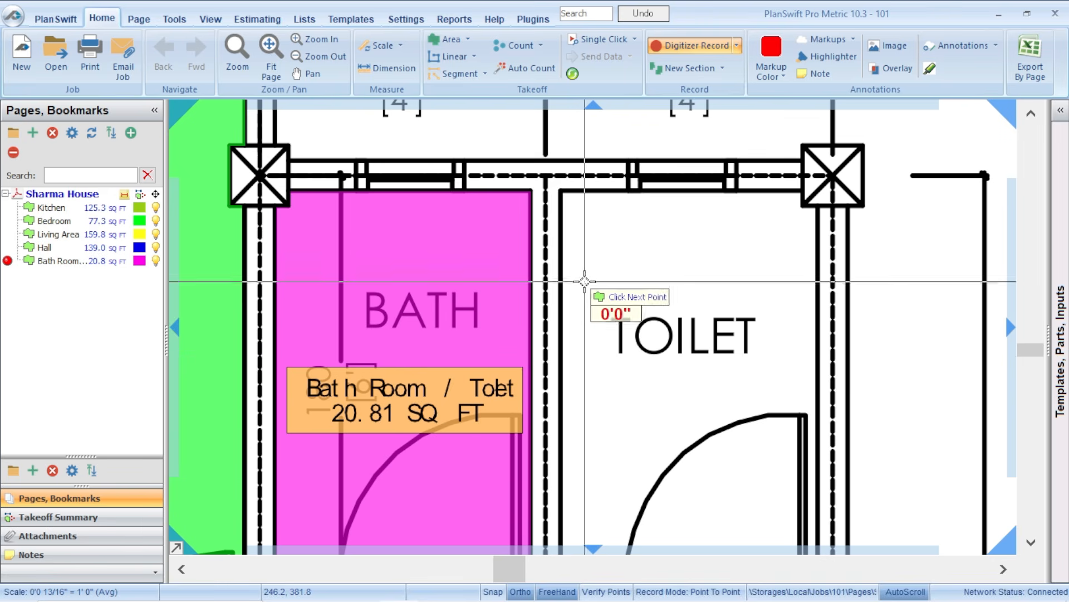
click(561, 191)
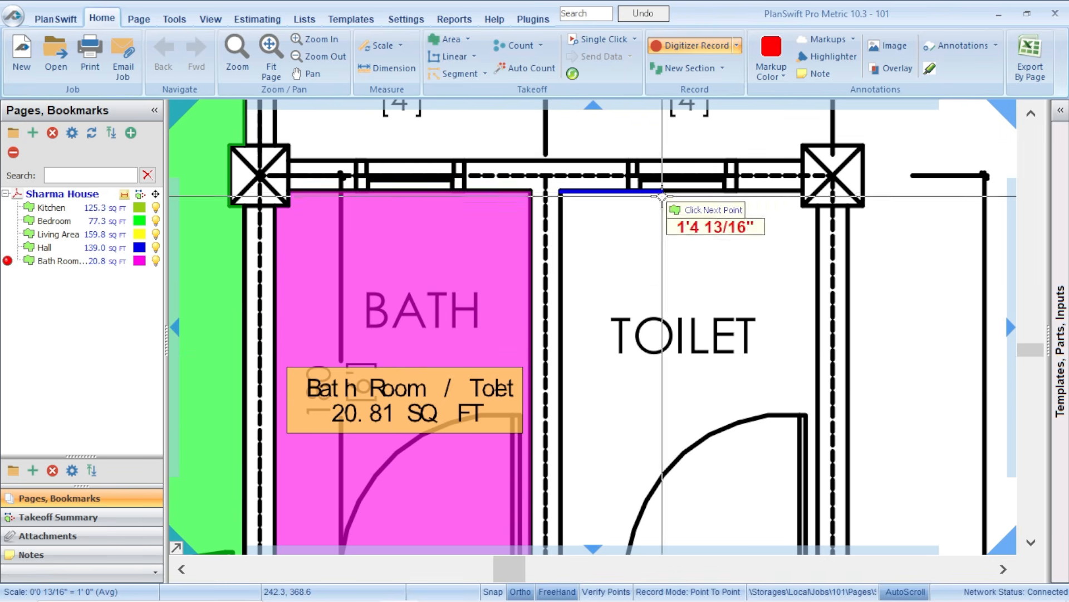
click(801, 192)
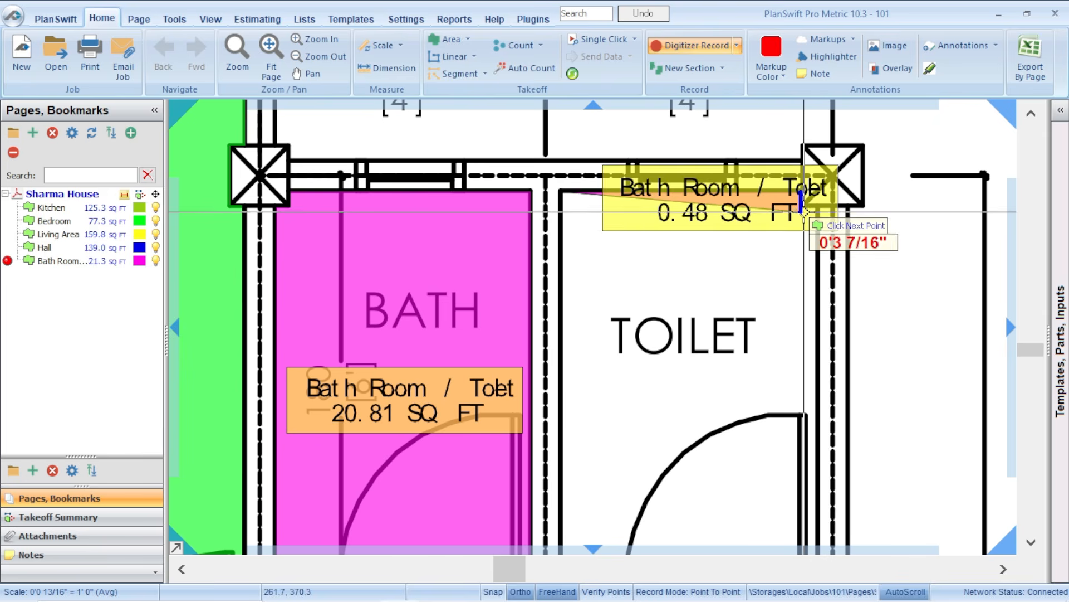
click(817, 207)
Step: Extend the toilet outline down the right wall and around the doorway to the left door jamb
scroll(817, 210, down, 3)
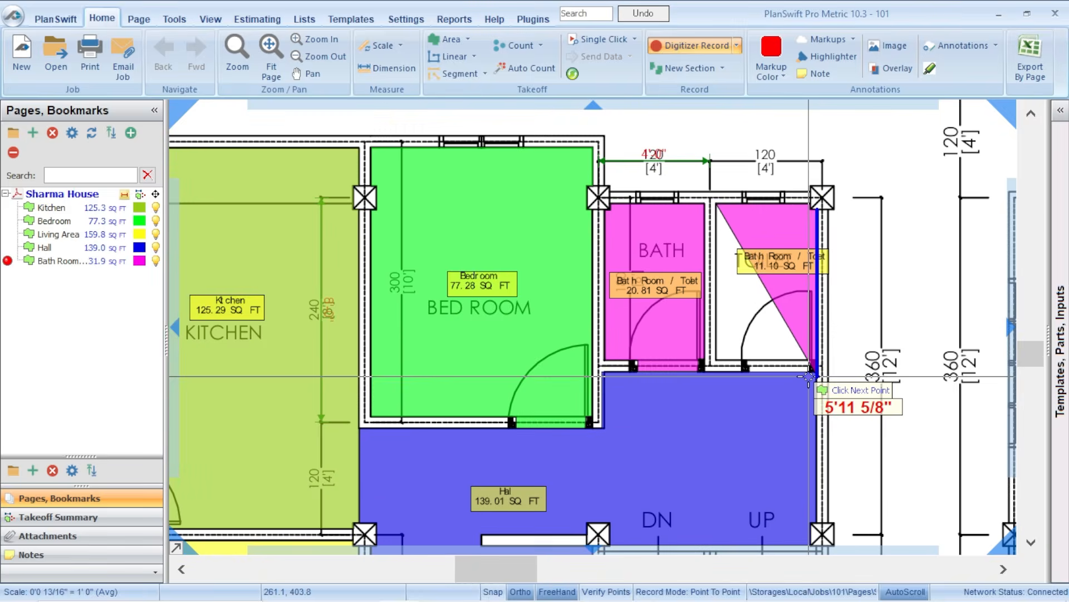
scroll(808, 365, up, 2)
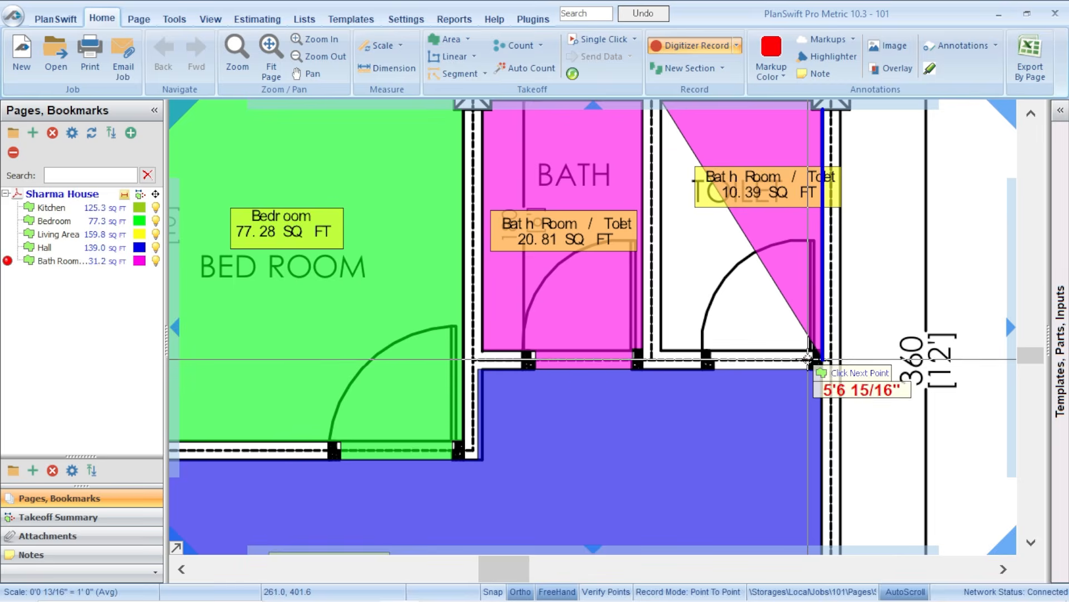
scroll(813, 361, up, 2)
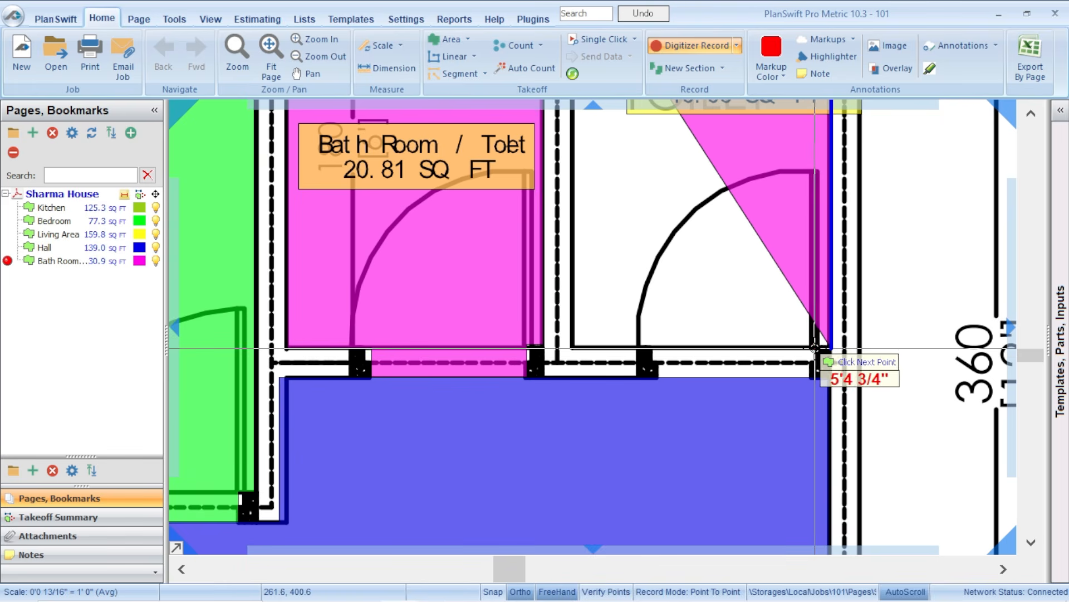
click(815, 350)
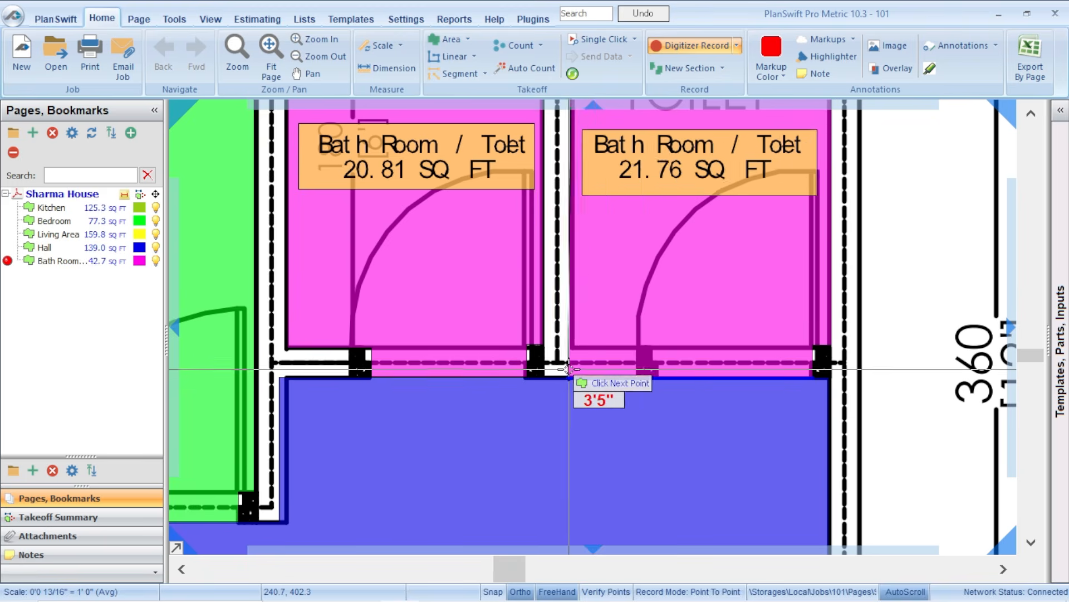
click(656, 346)
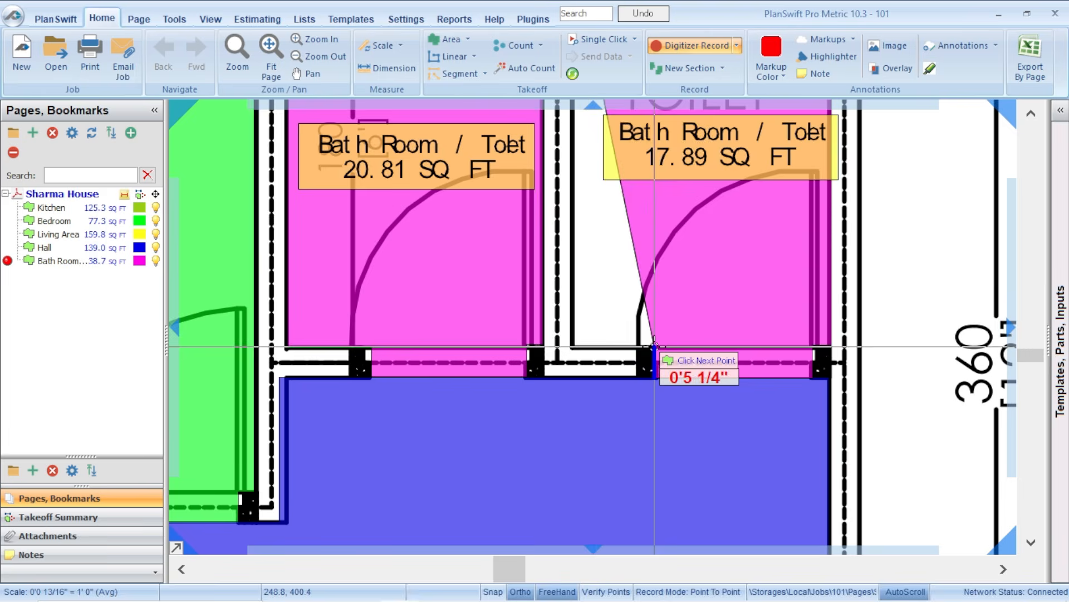
Step: Trace the toilet's lower-left corner and left wall back to the top, complete the section and end the area takeoff
click(574, 343)
scroll(573, 343, down, 2)
scroll(574, 188, up, 2)
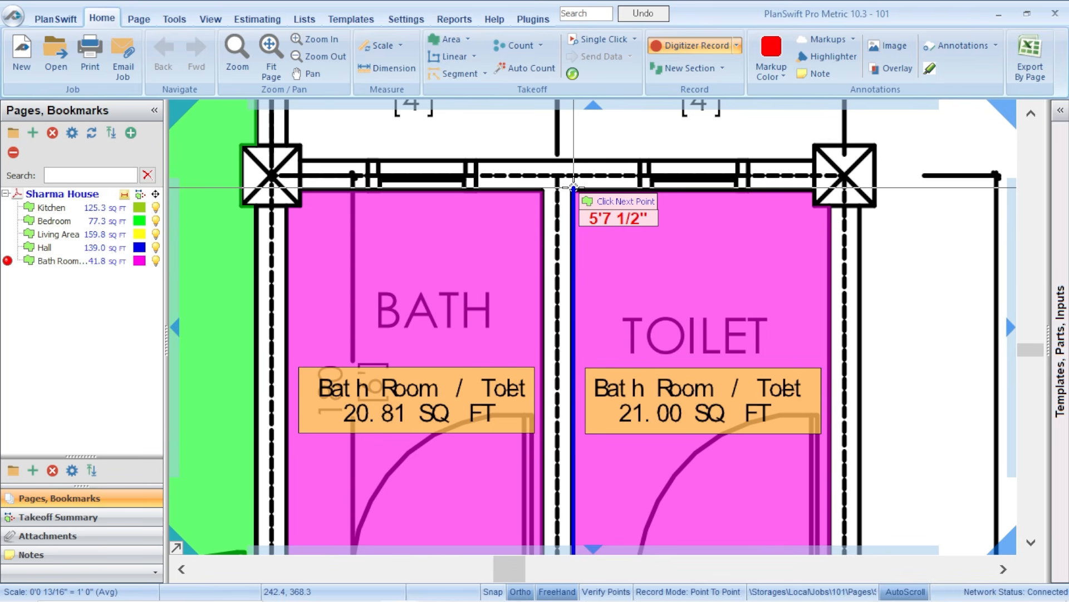
right_click(572, 191)
click(604, 224)
Step: Examine the ground floor plan's coloured room areas, including the hall's area details
scroll(664, 246, down, 3)
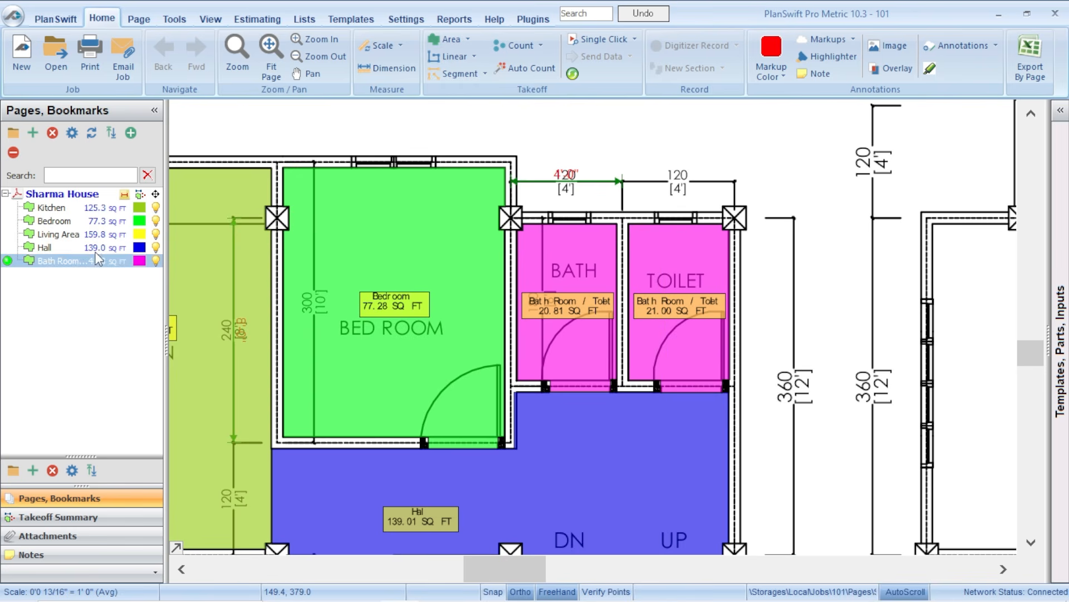
scroll(702, 280, down, 3)
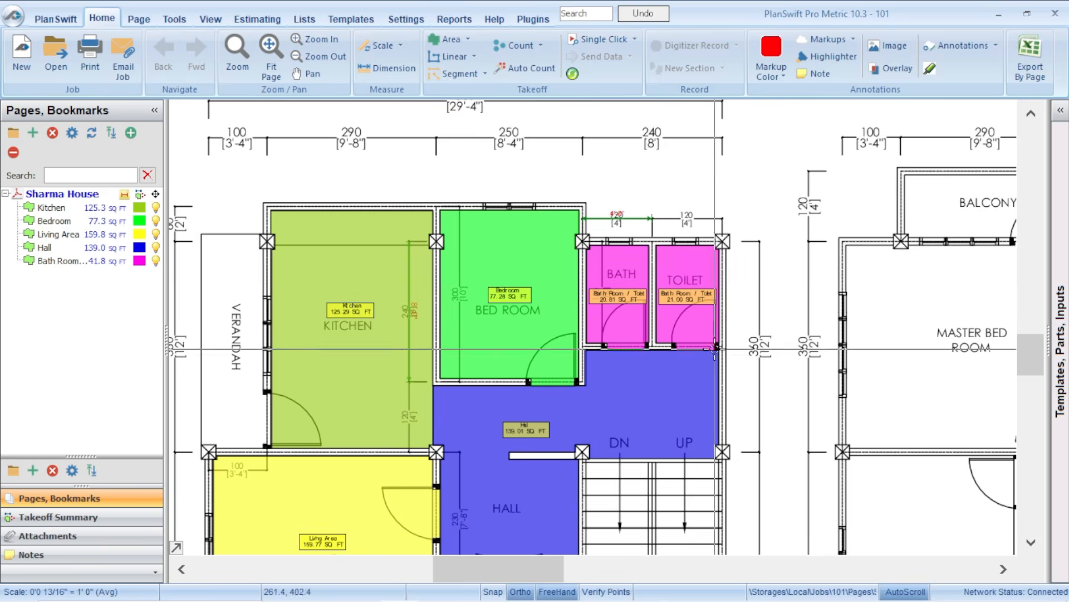
scroll(713, 399, up, 1)
scroll(719, 403, down, 1)
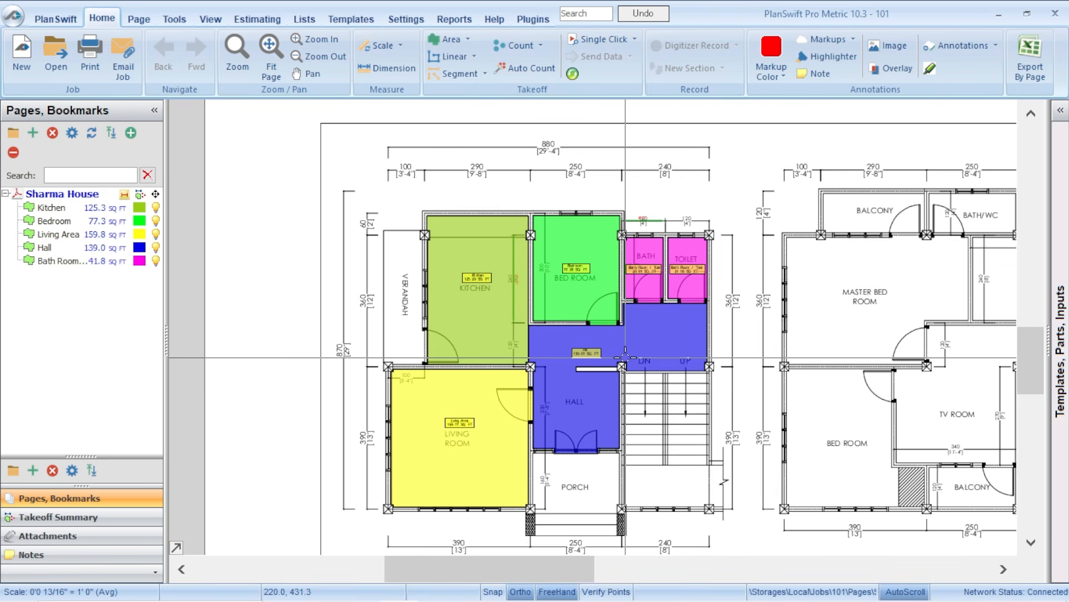
mouse_move(625, 357)
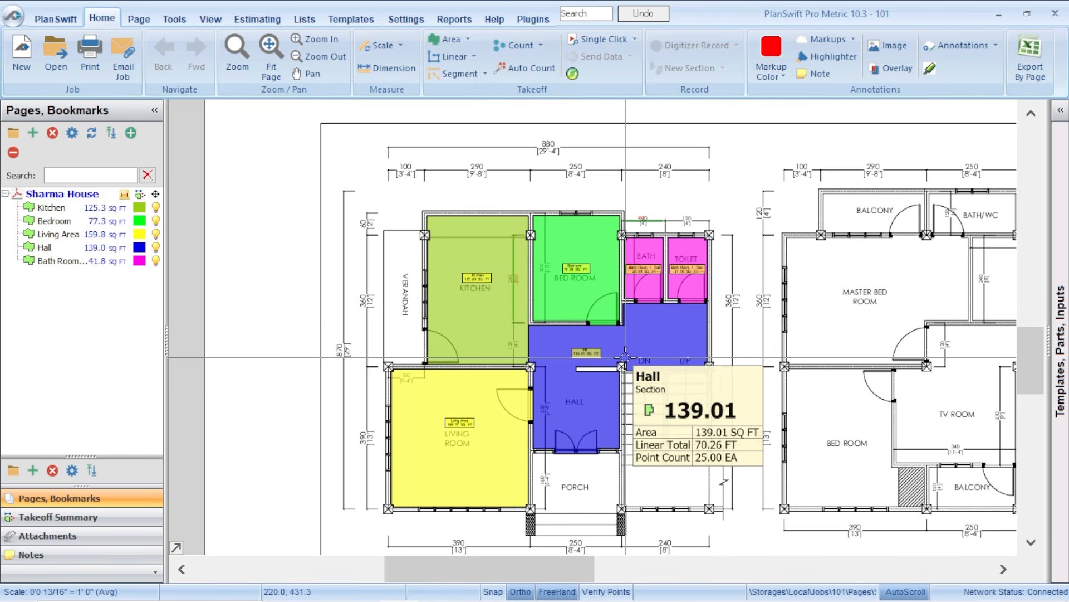
scroll(727, 342, up, 1)
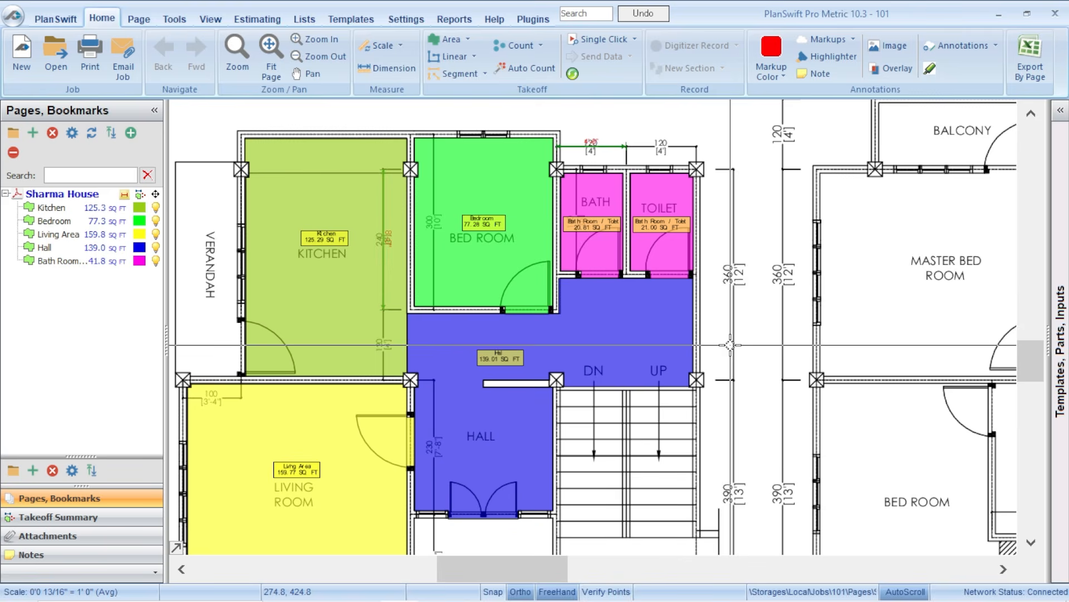
scroll(726, 326, down, 1)
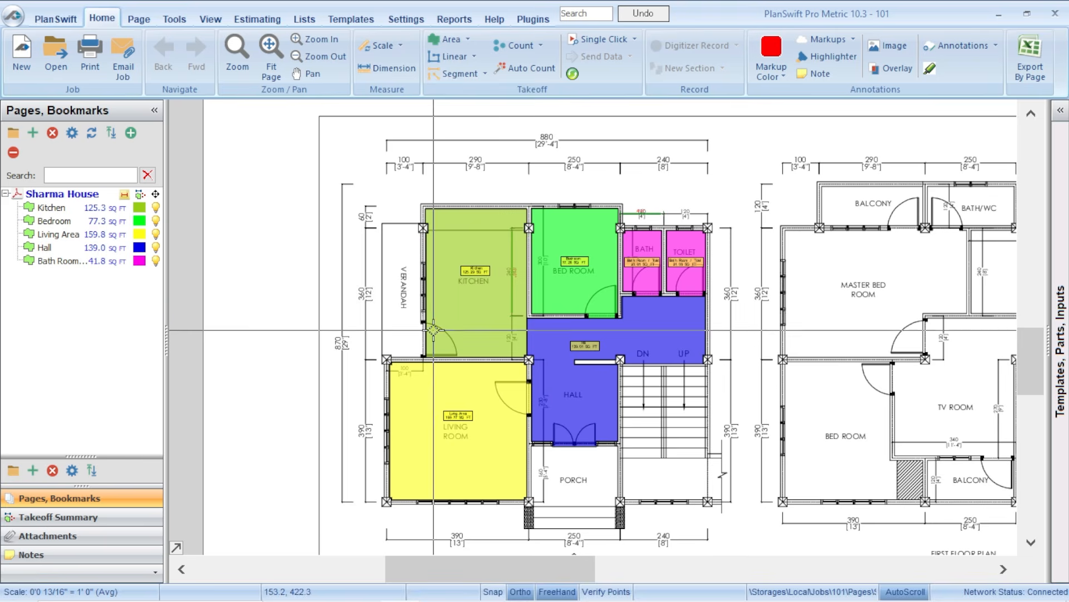
scroll(656, 365, up, 1)
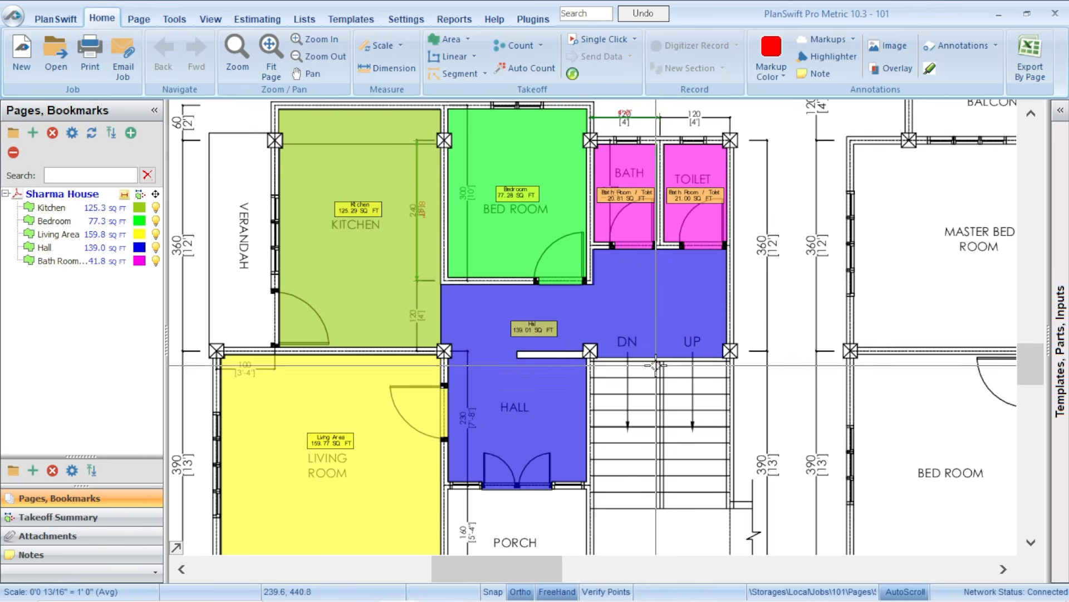
mouse_move(576, 324)
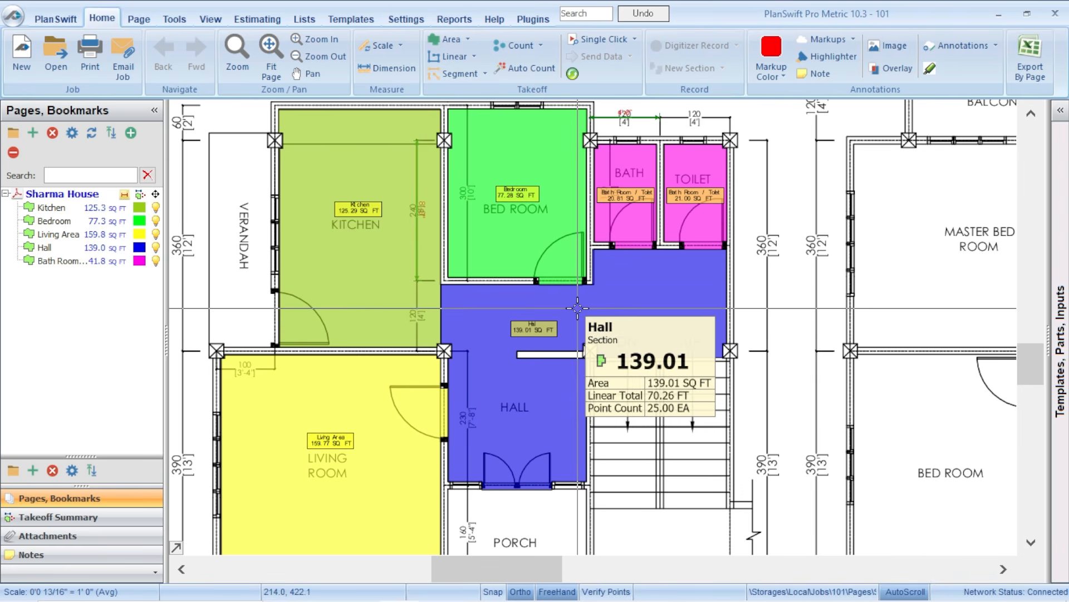
scroll(496, 317, down, 3)
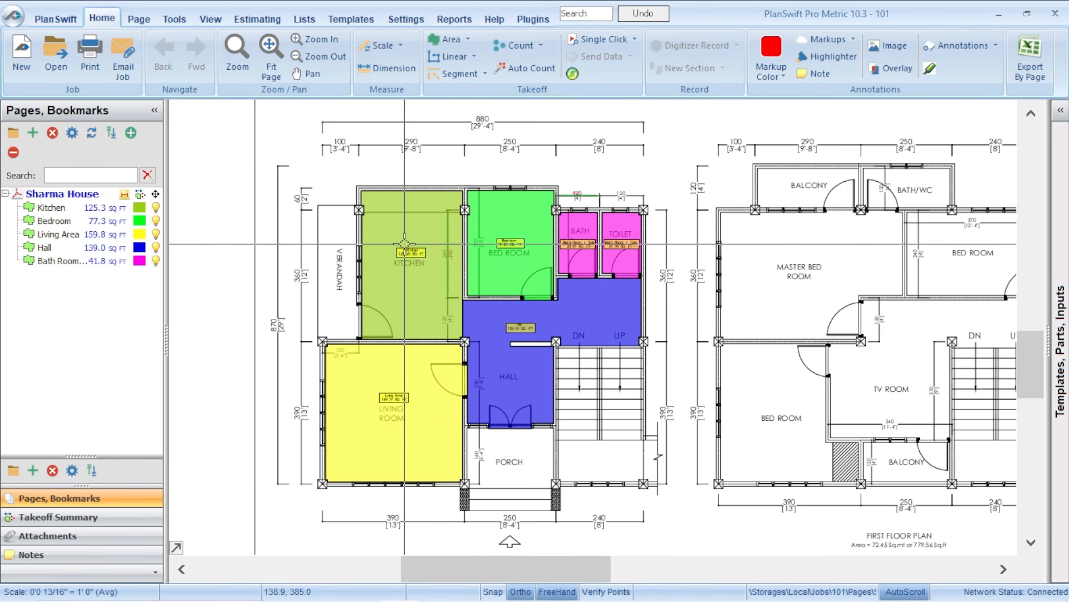
Step: Create a solid cyan linear takeoff named Kitchen Skirting and start its line at the kitchen's upper-left inner corner
scroll(404, 244, up, 2)
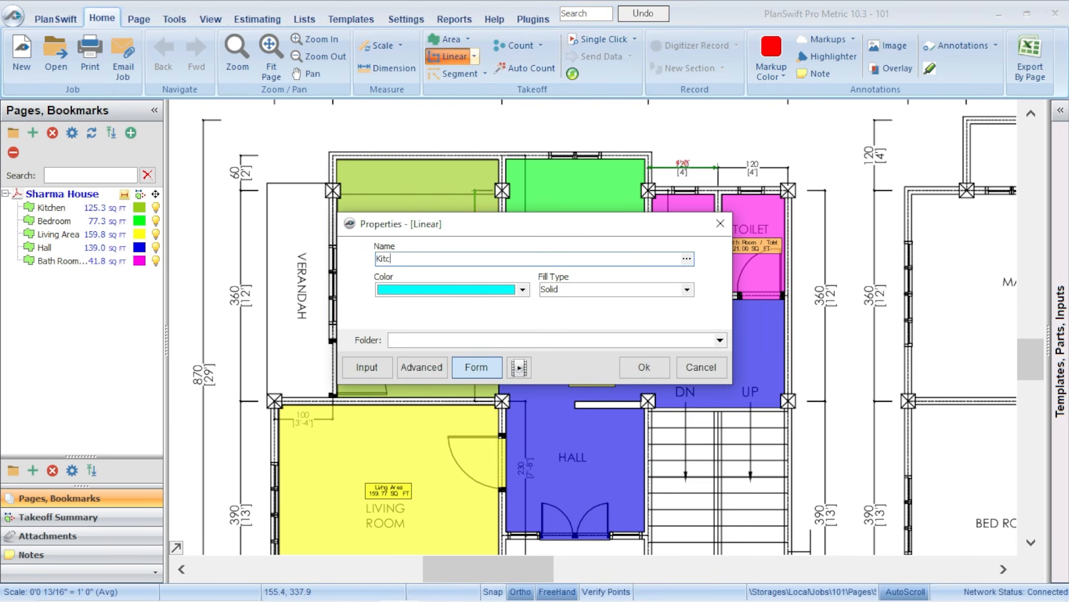
click(635, 367)
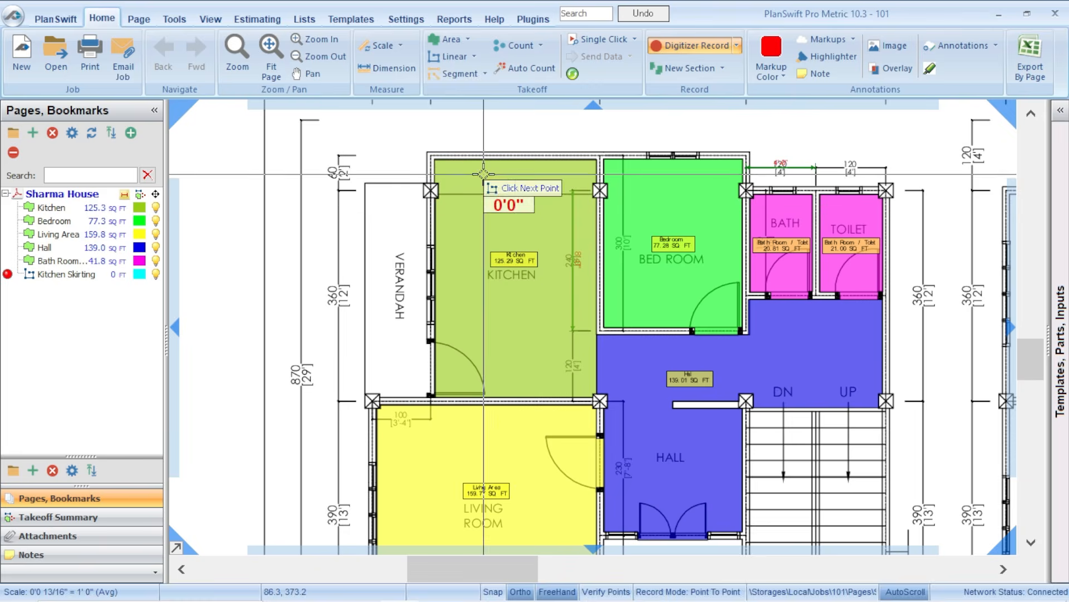
scroll(624, 108, up, 3)
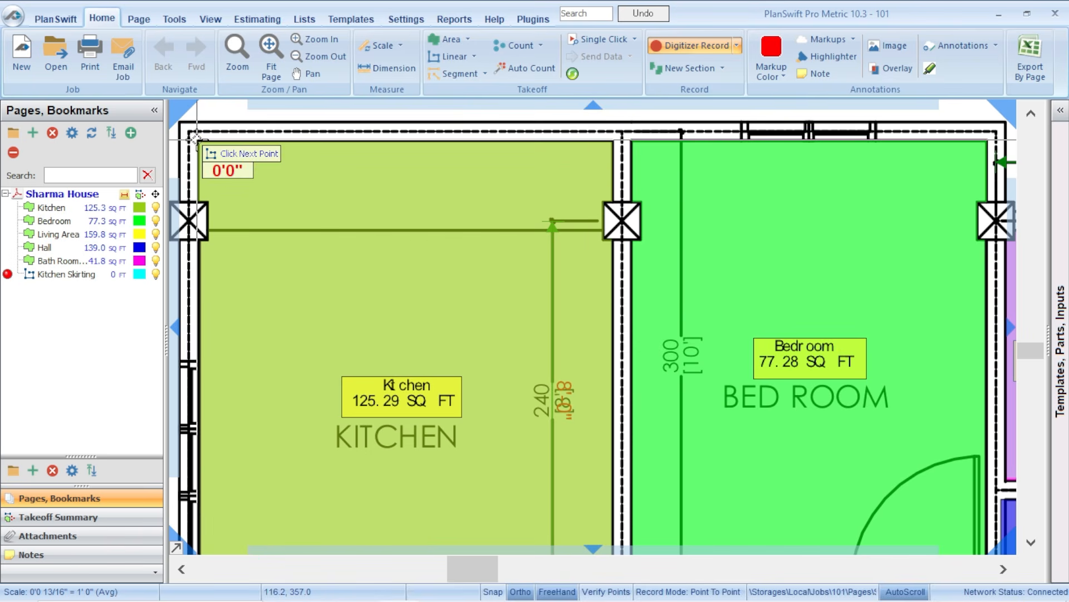
click(199, 140)
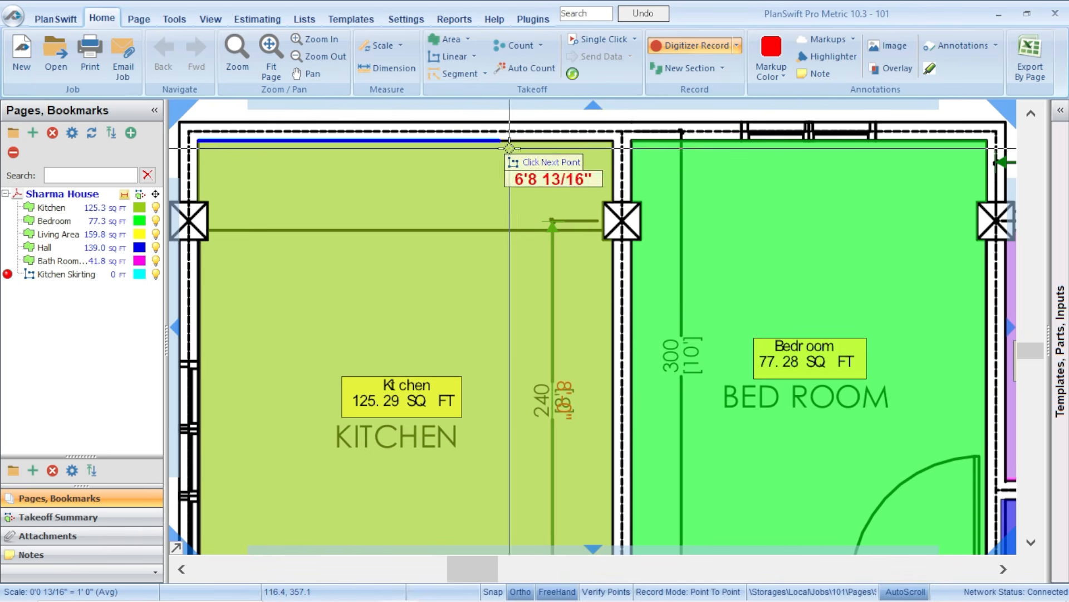
Step: Trace the Kitchen Skirting line along the top wall, around the right column and down to the bedroom's lower-left outer corner
click(613, 140)
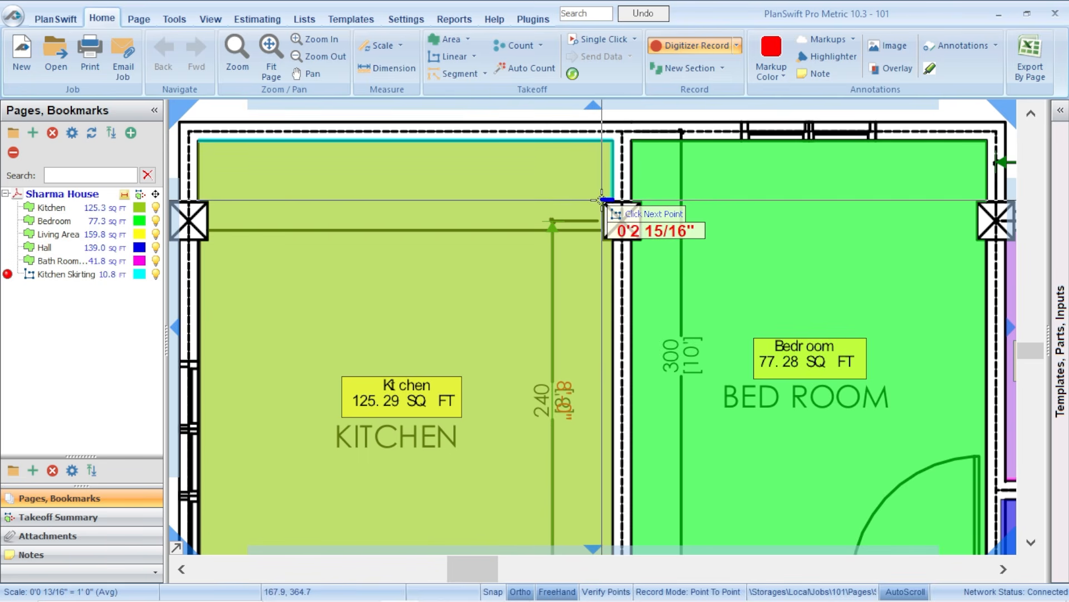
click(602, 200)
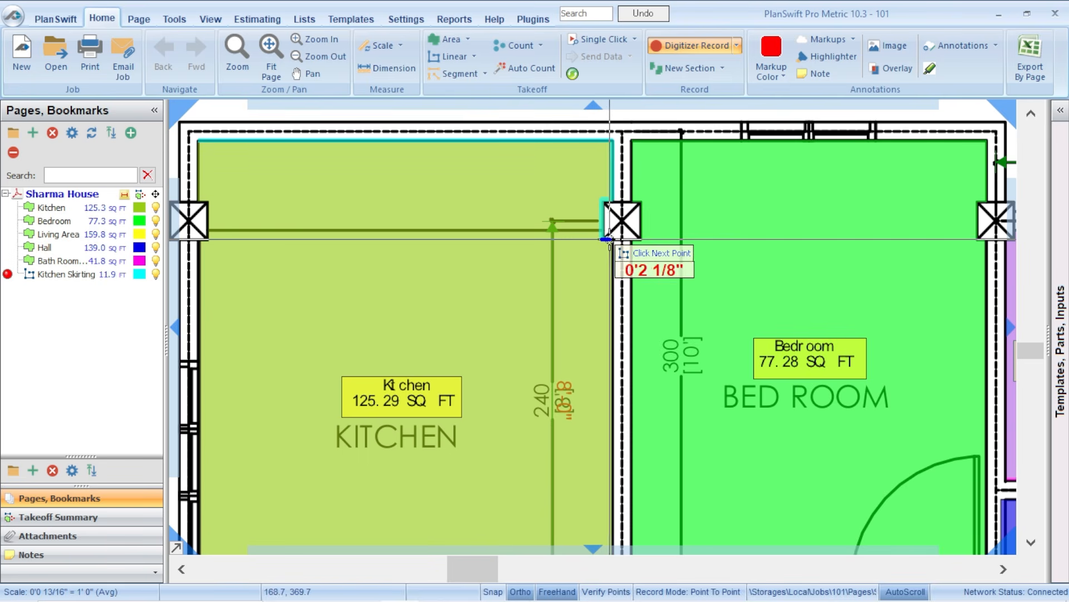
scroll(609, 238, down, 3)
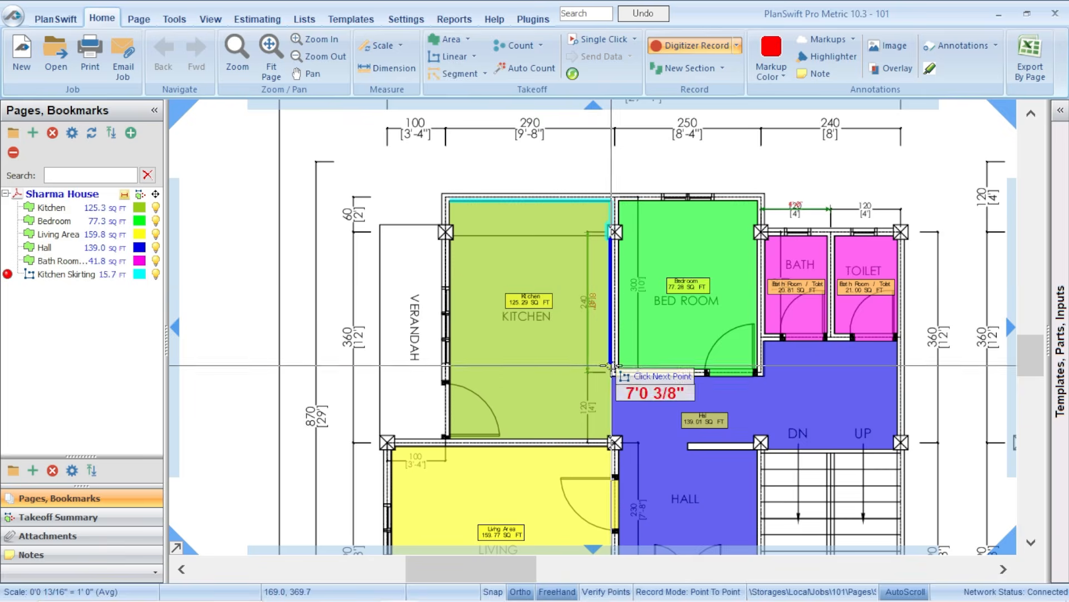
scroll(615, 383, up, 3)
scroll(615, 383, up, 2)
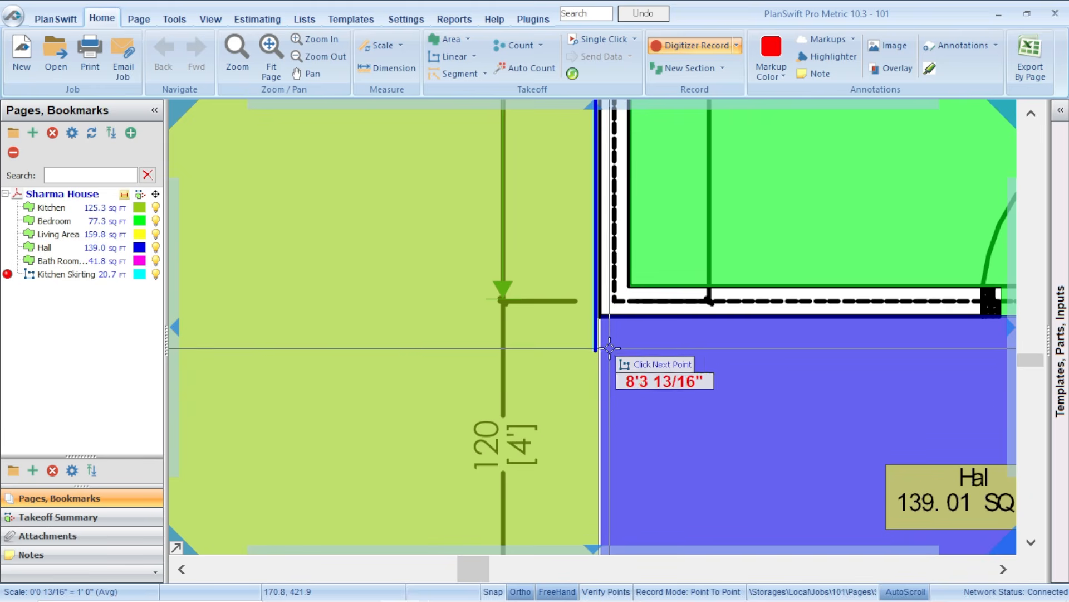
click(602, 317)
Step: Continue the skirting line down the kitchen's right wall, past the lower-right column and along the bottom wall to the lower-left corner
scroll(601, 316, down, 3)
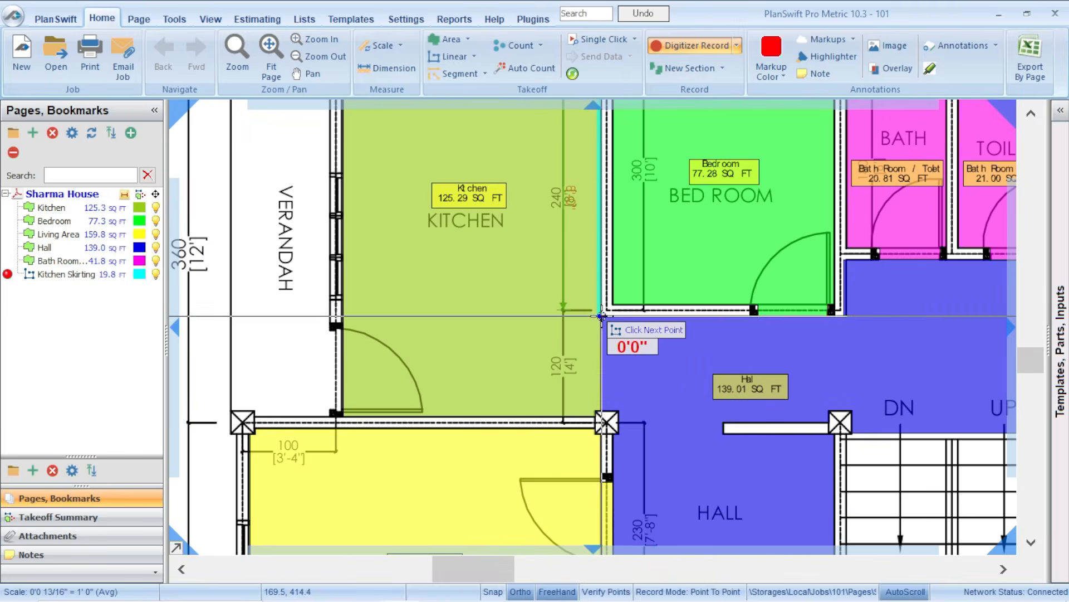
scroll(602, 401, up, 3)
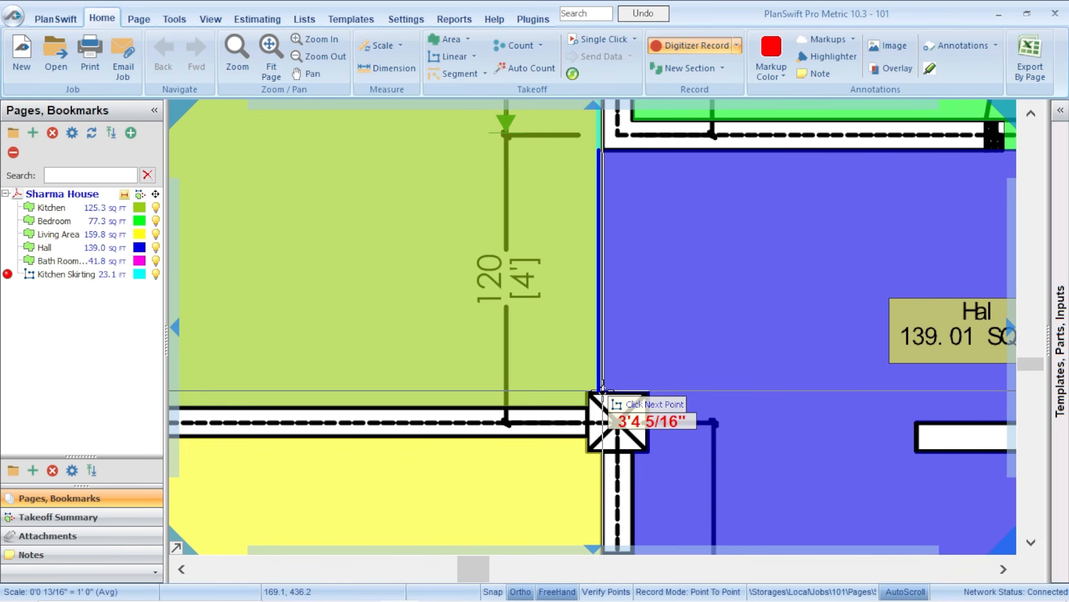
click(597, 390)
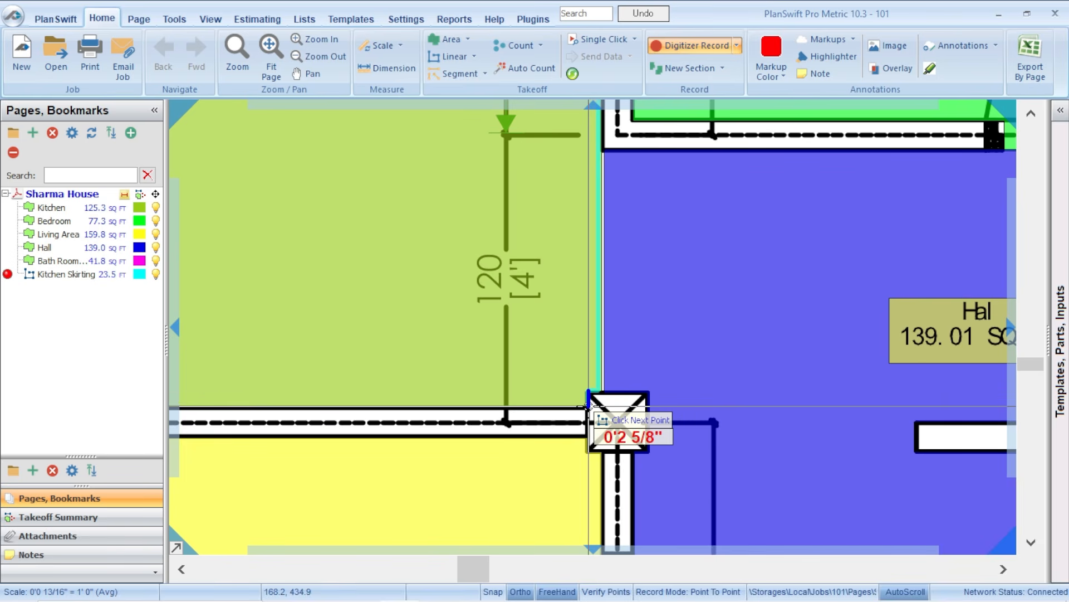
click(588, 407)
scroll(589, 407, down, 4)
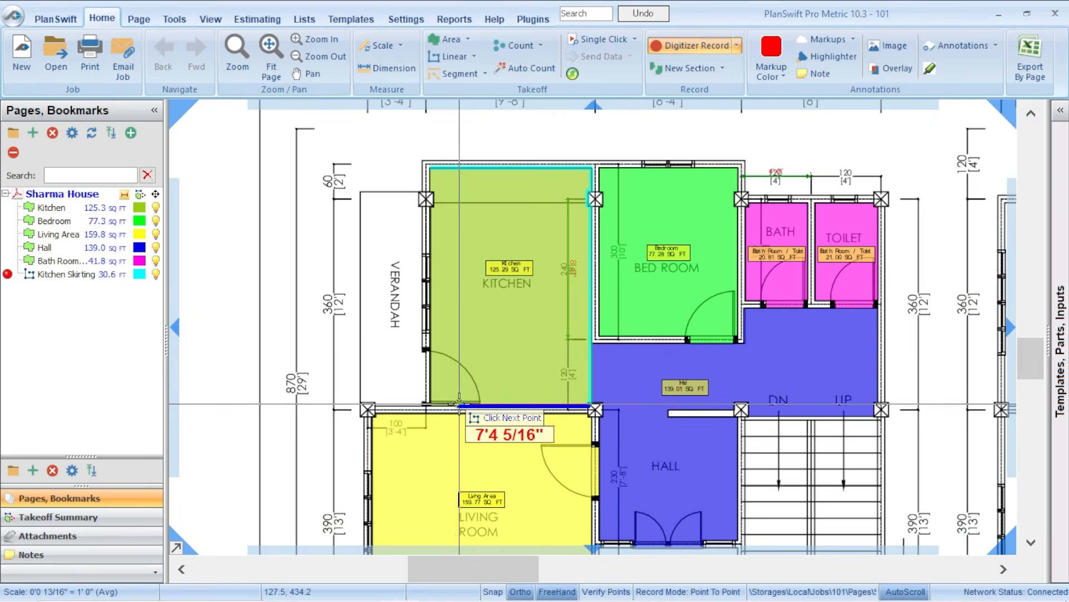
scroll(461, 418, up, 5)
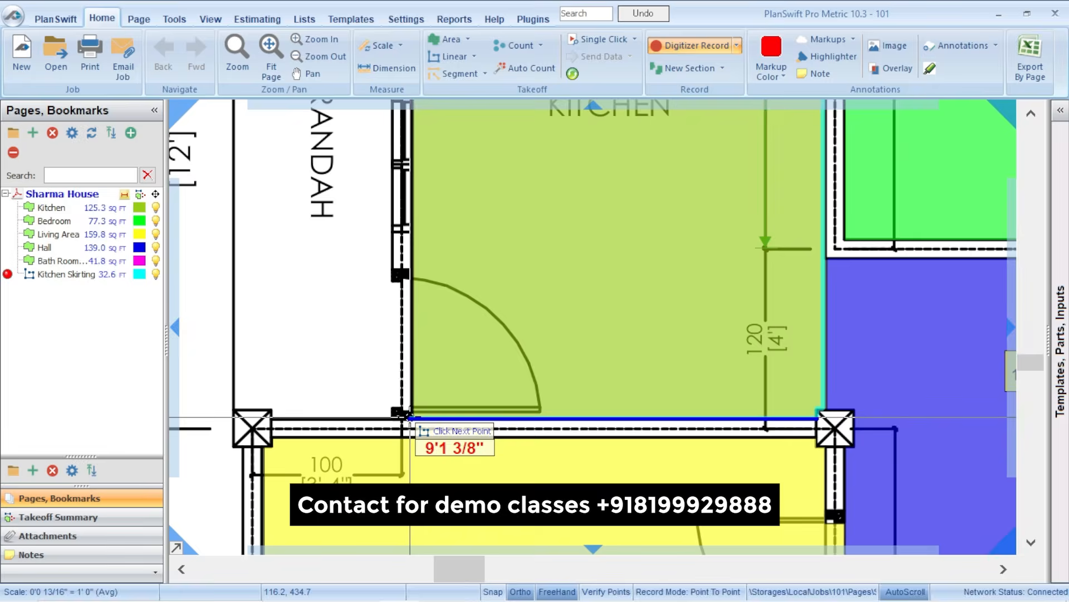
scroll(417, 412, up, 2)
click(413, 417)
Step: Trace the kitchen's left wall up and around the column back to the upper-left corner, and end the skirting takeoff
scroll(415, 401, down, 4)
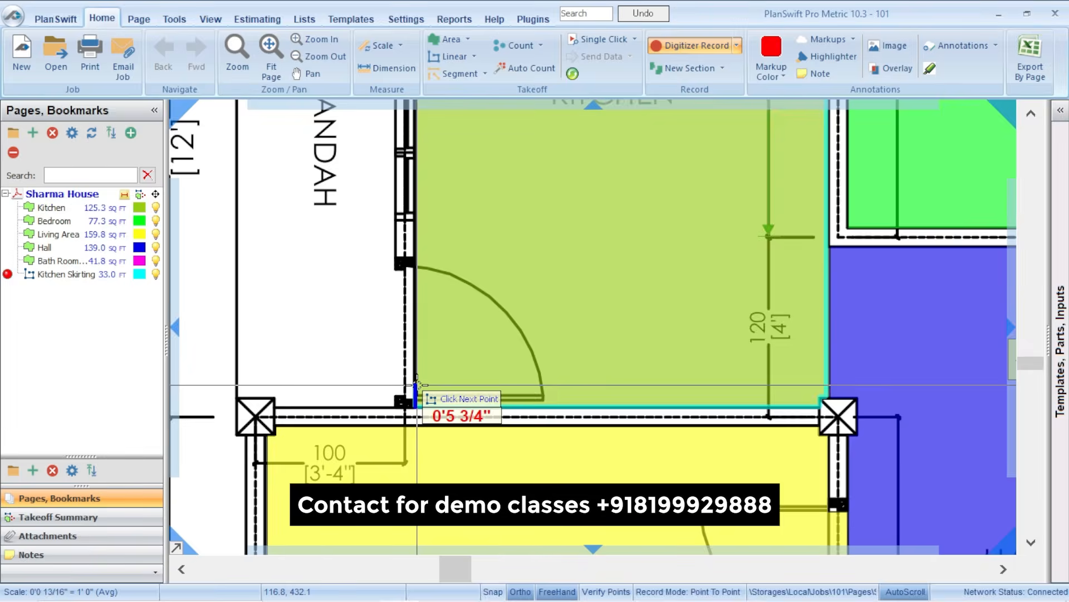
scroll(415, 262, up, 6)
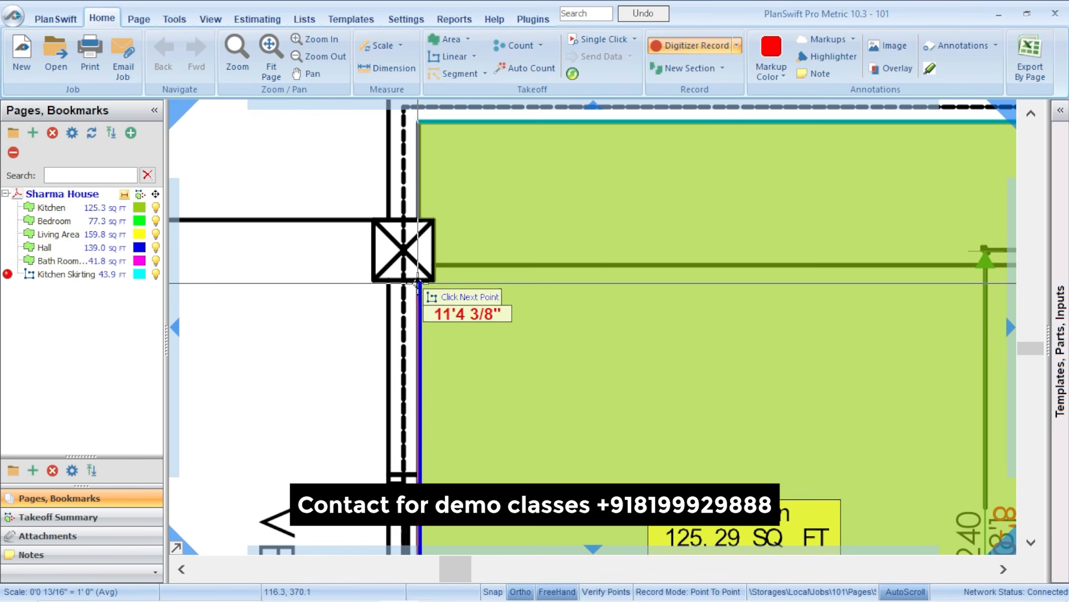
click(419, 281)
click(433, 280)
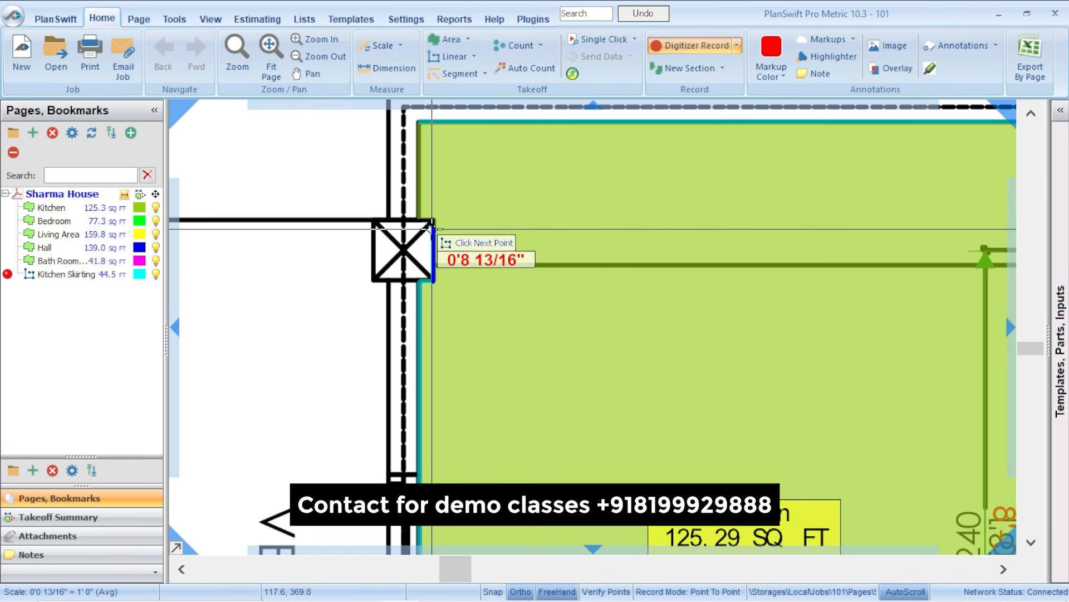
click(434, 220)
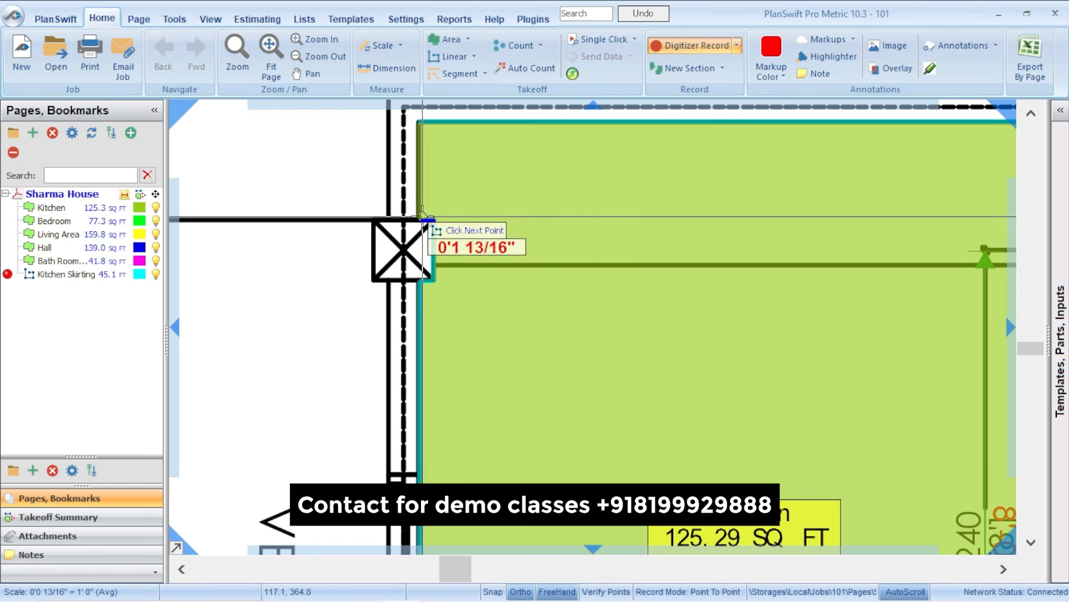
click(419, 220)
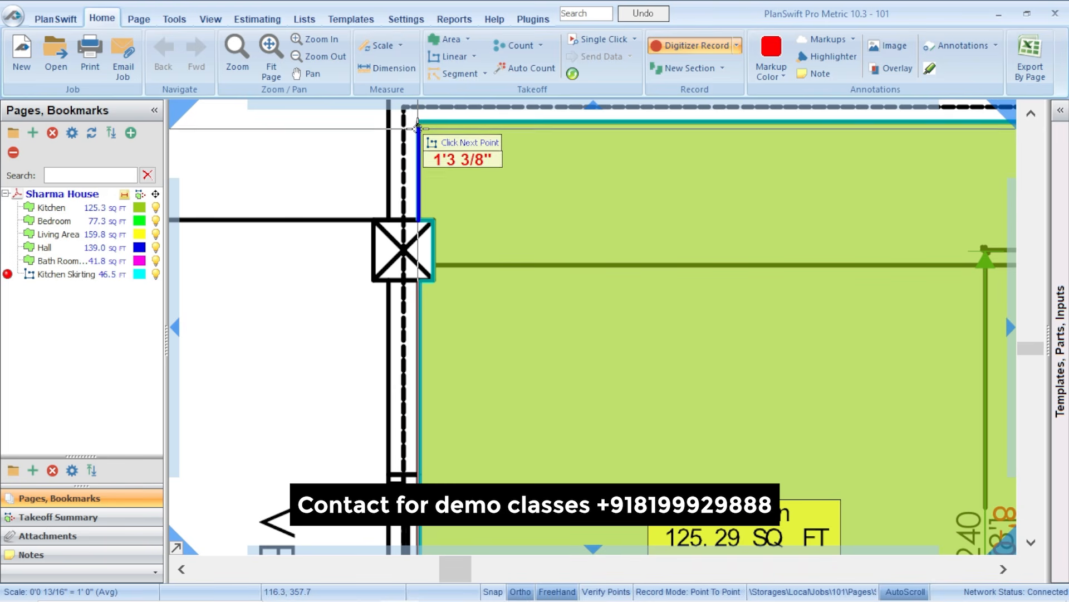
right_click(418, 122)
click(443, 152)
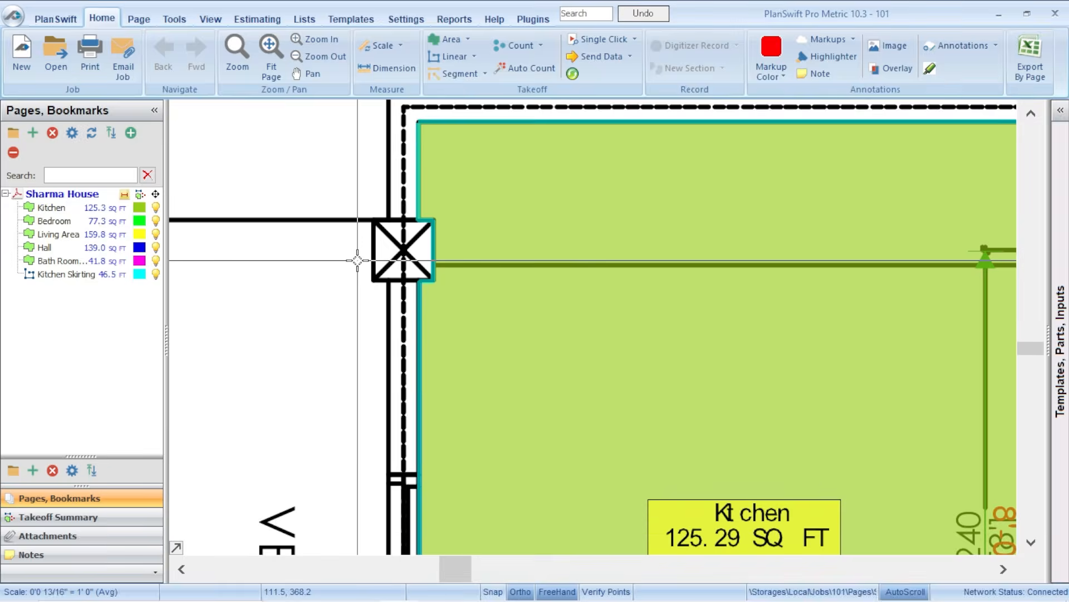
Step: Hide the Bedroom area takeoff so the bedroom's walls can be traced on the plan
scroll(445, 241, down, 4)
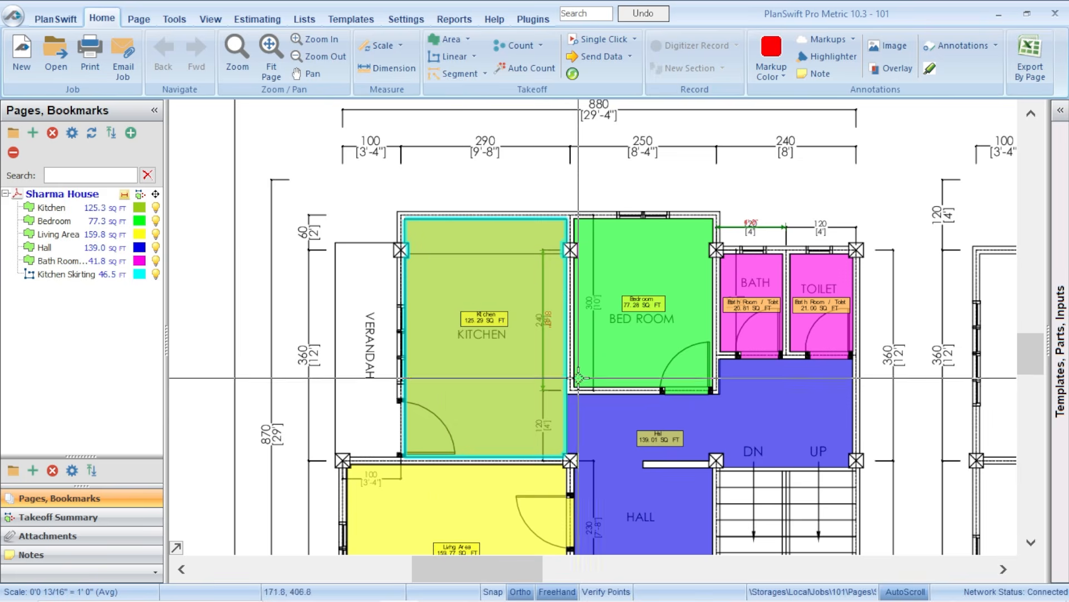
scroll(611, 391, up, 2)
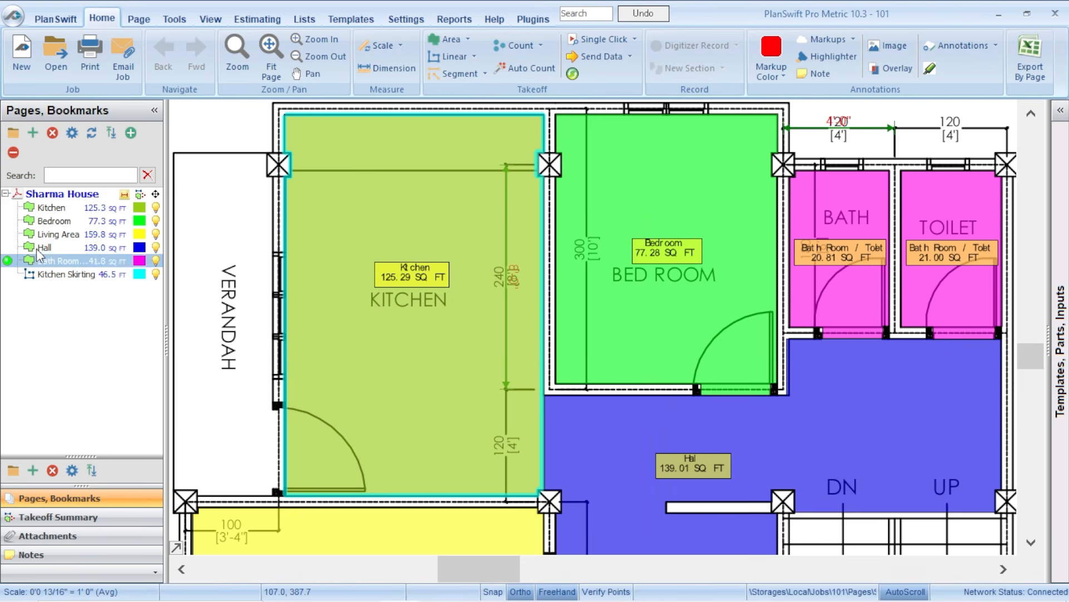
click(158, 222)
drag(703, 328, 638, 345)
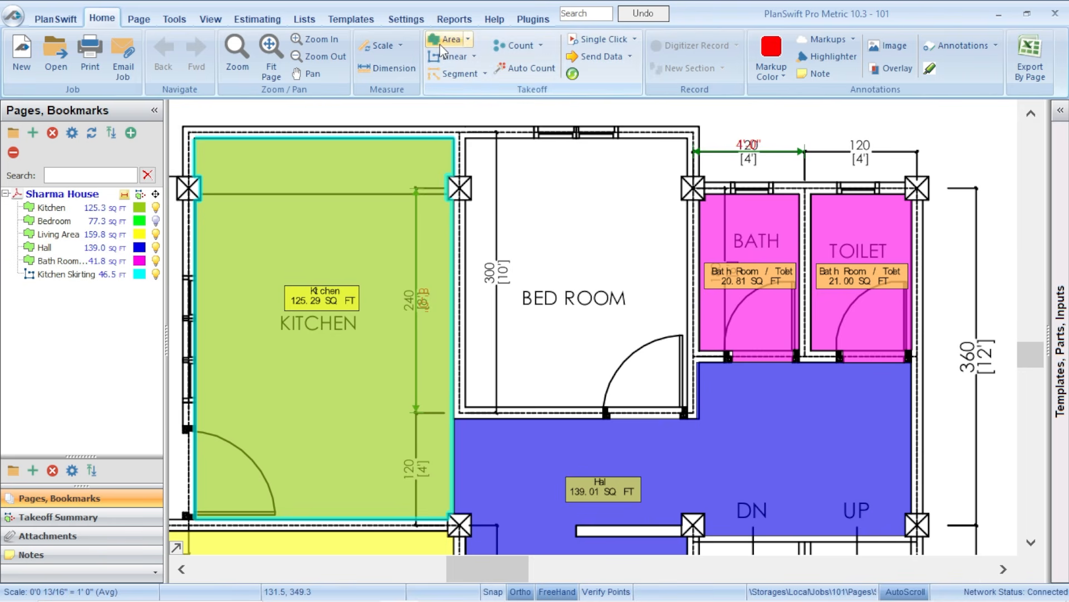
Step: Create a solid dark red linear takeoff named Bed Room Skirtings and start its line at the bedroom's upper-left inner corner
click(450, 58)
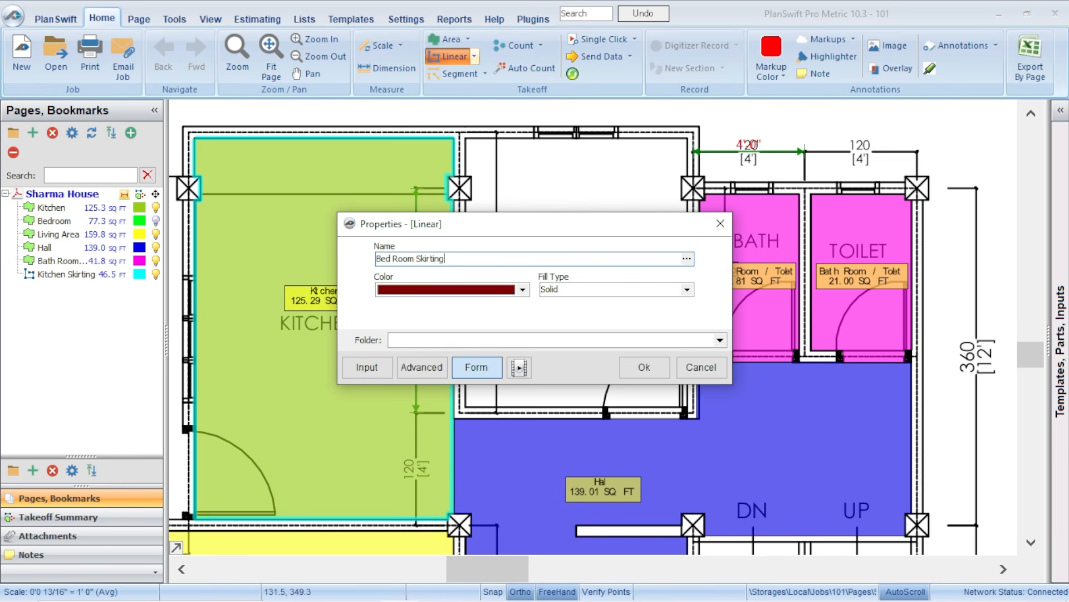
click(634, 373)
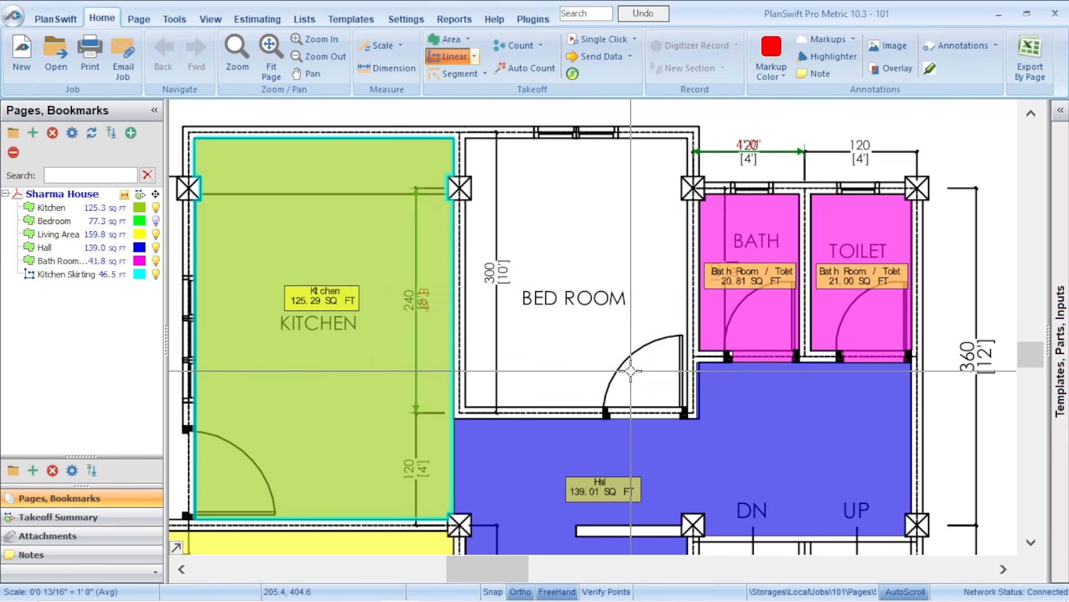
scroll(616, 232, down, 2)
scroll(685, 191, down, 1)
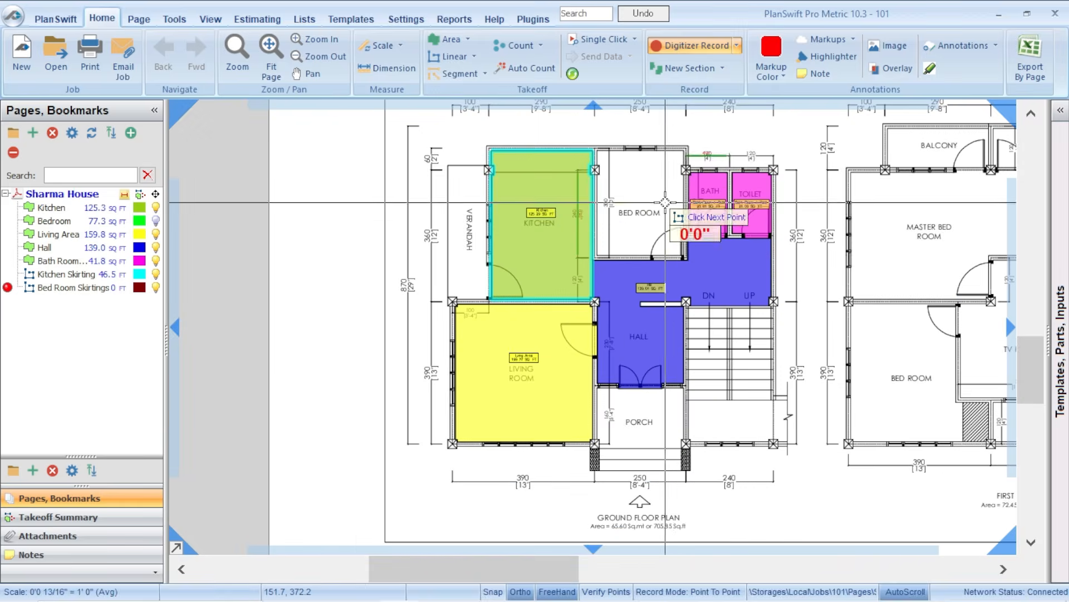
scroll(669, 162, up, 3)
scroll(489, 155, up, 3)
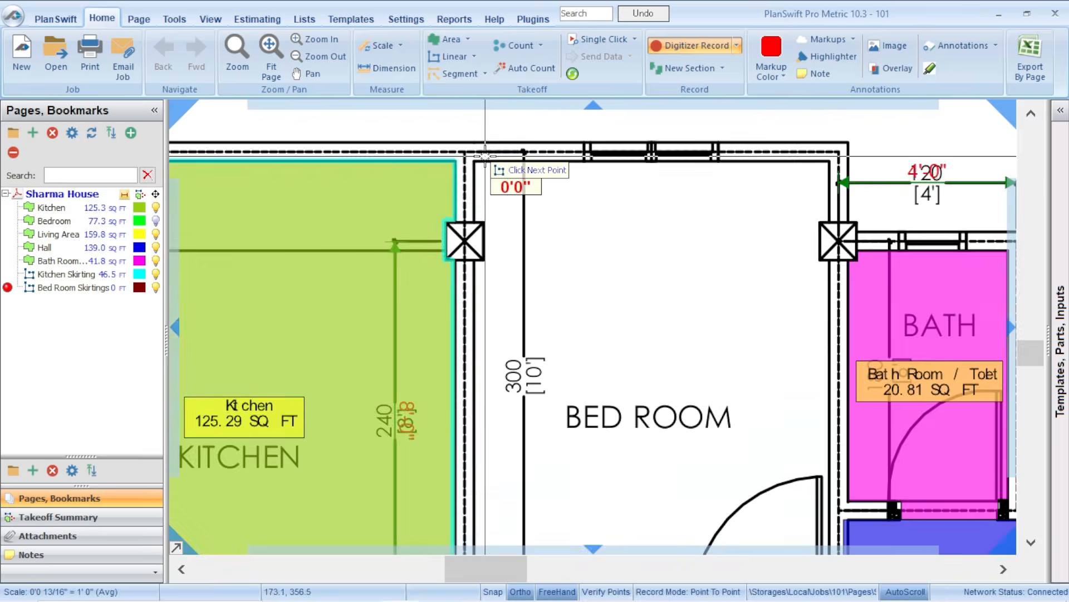
scroll(468, 164, down, 2)
Step: Trace the bedroom skirting along the top wall and around the inner faces of the upper-right column
click(757, 165)
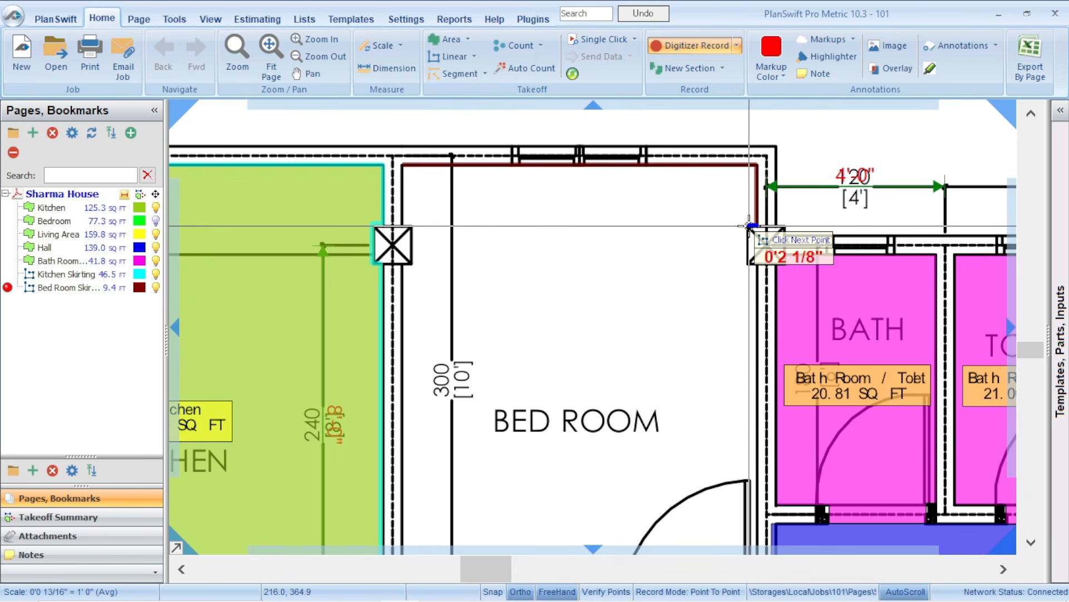
scroll(748, 267, up, 2)
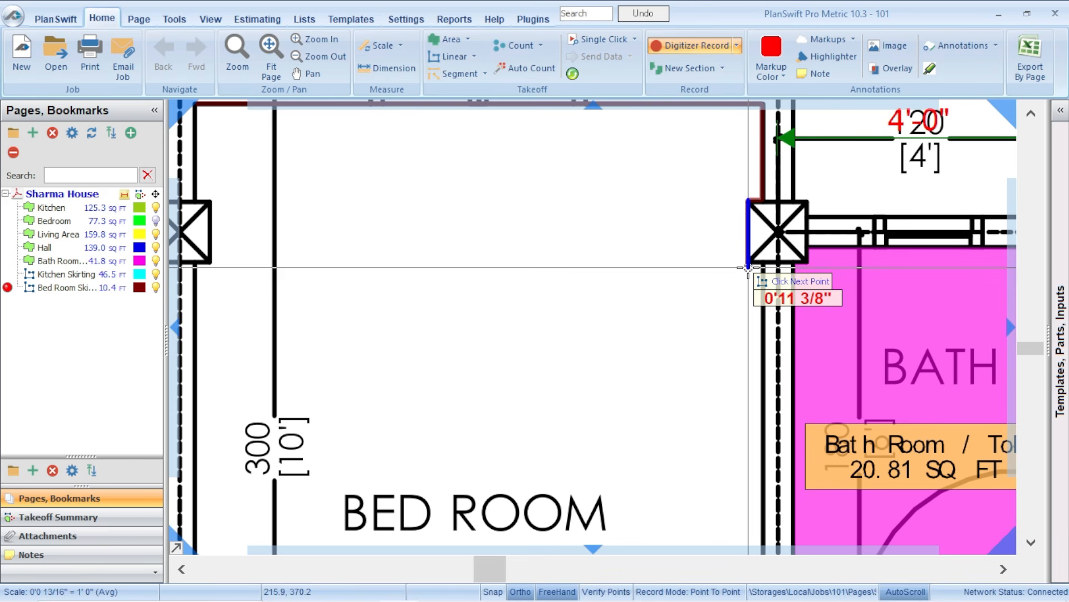
click(748, 263)
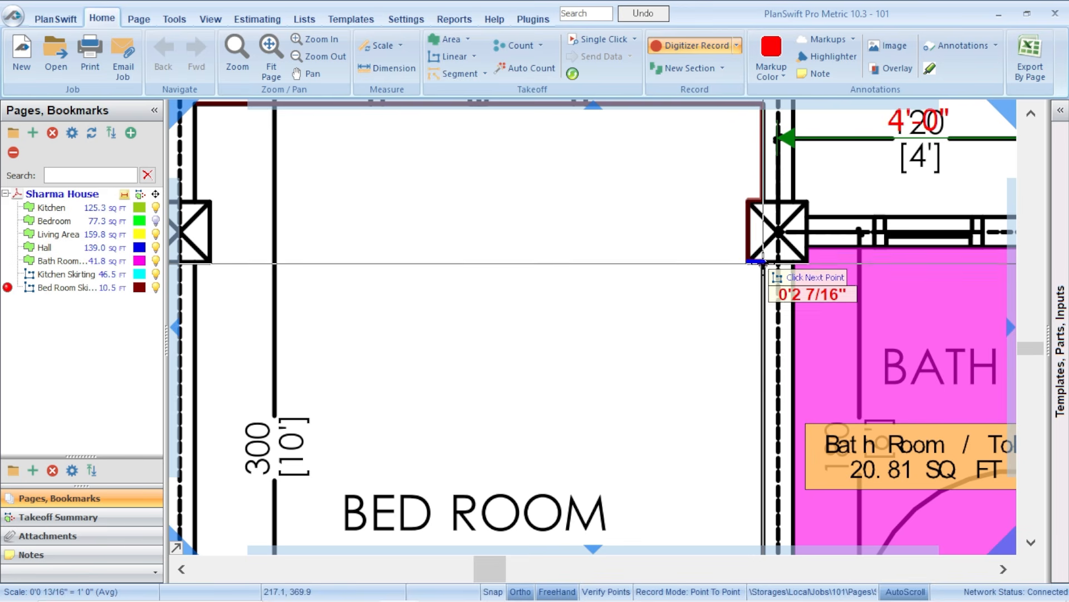
Step: Extend the bedroom skirting down the right wall to the doorway's right jamb and end the takeoff there
scroll(763, 263, down, 3)
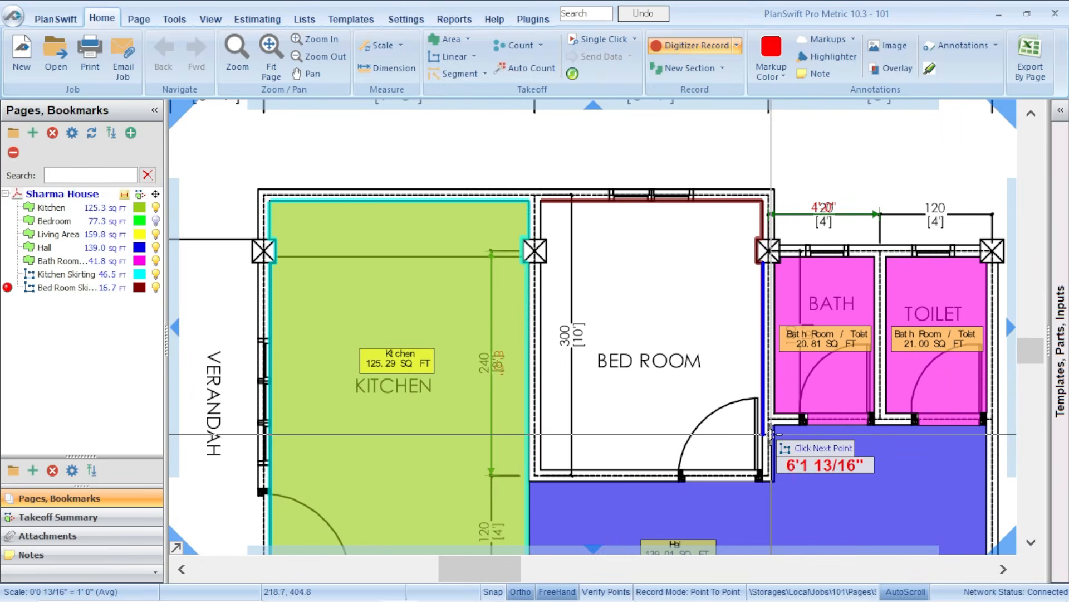
scroll(772, 434, up, 3)
scroll(763, 357, down, 2)
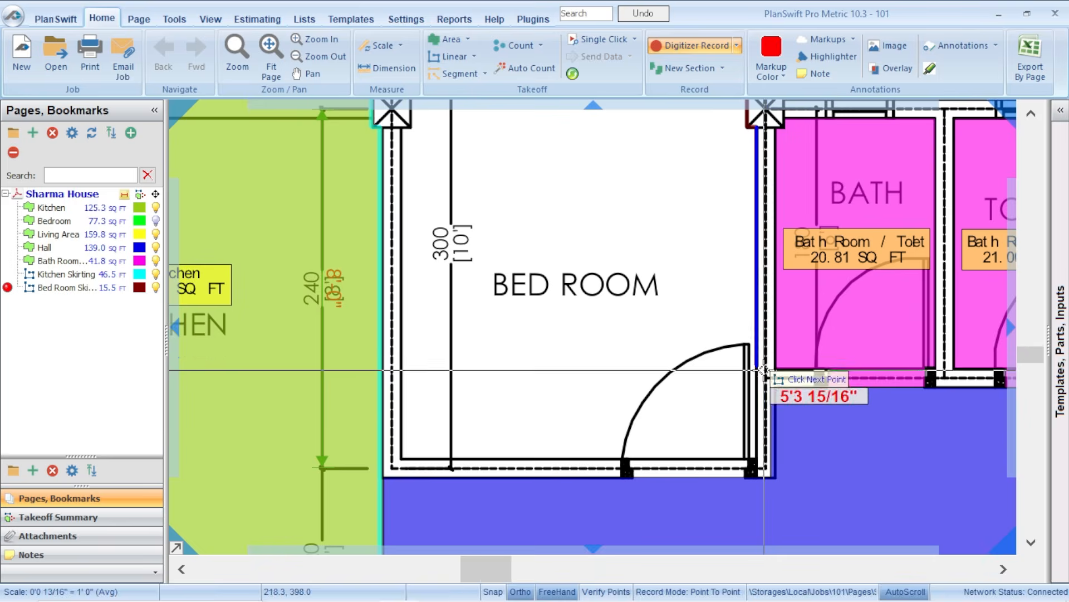
scroll(760, 458, up, 2)
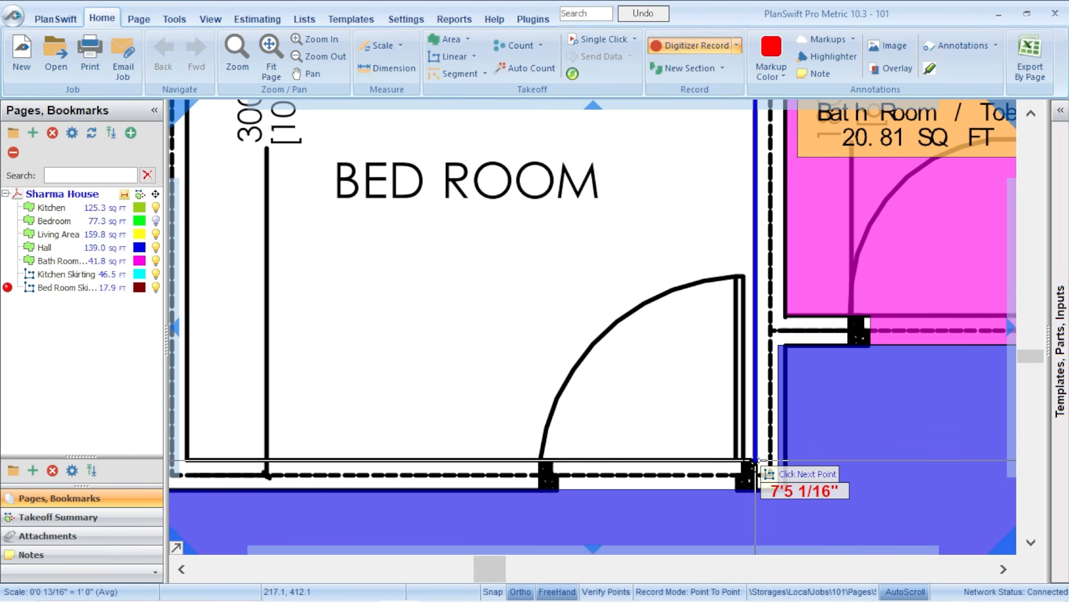
click(734, 460)
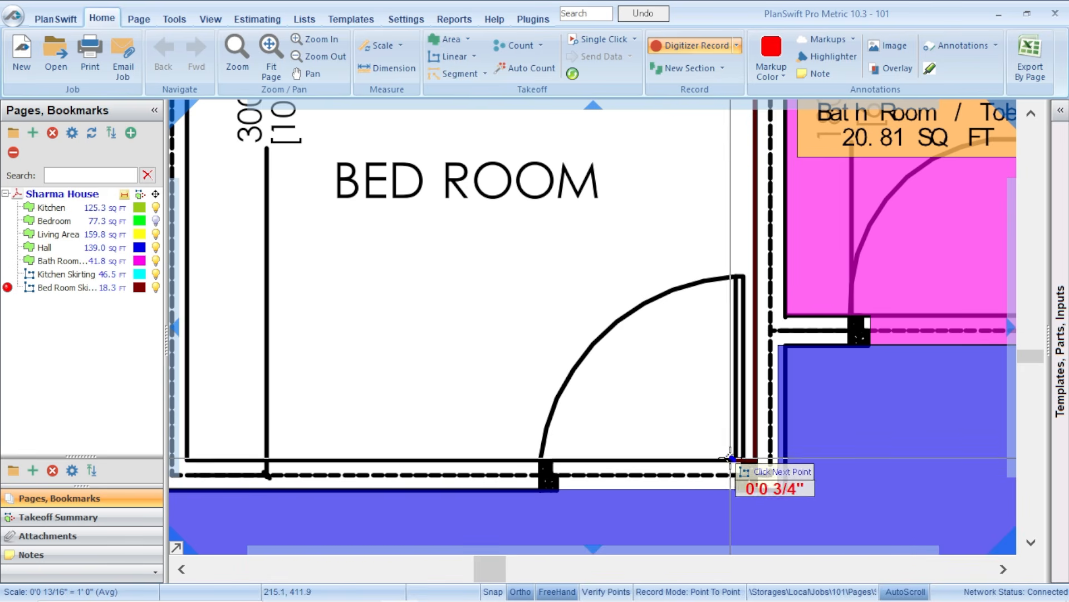
right_click(736, 461)
click(780, 494)
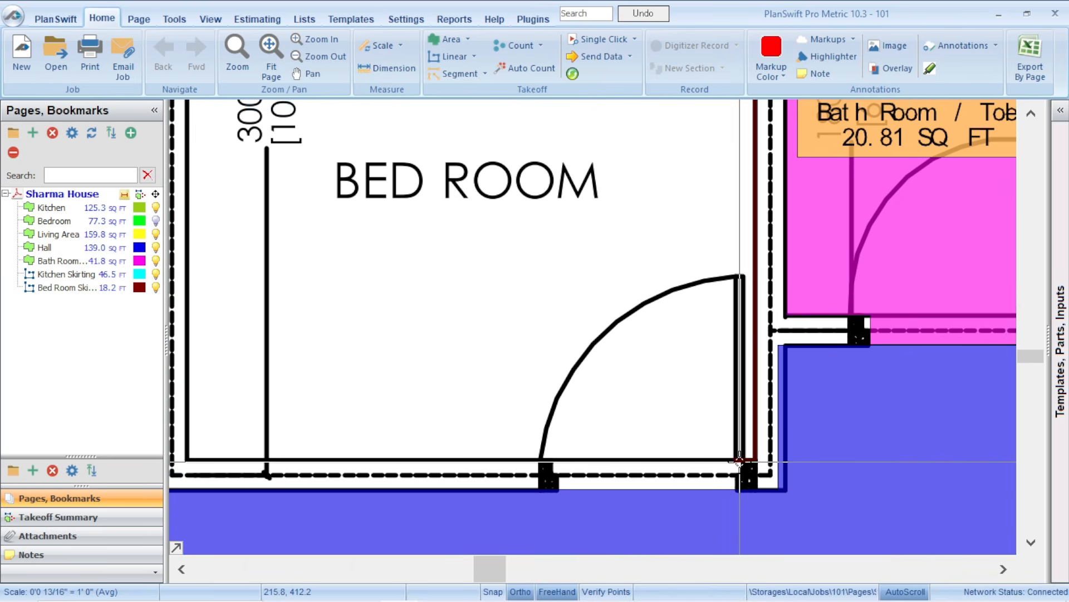
Step: Resume the Bed Room Skirtings takeoff and add a short segment down the inner face of the doorway's right jamb
scroll(640, 419, down, 2)
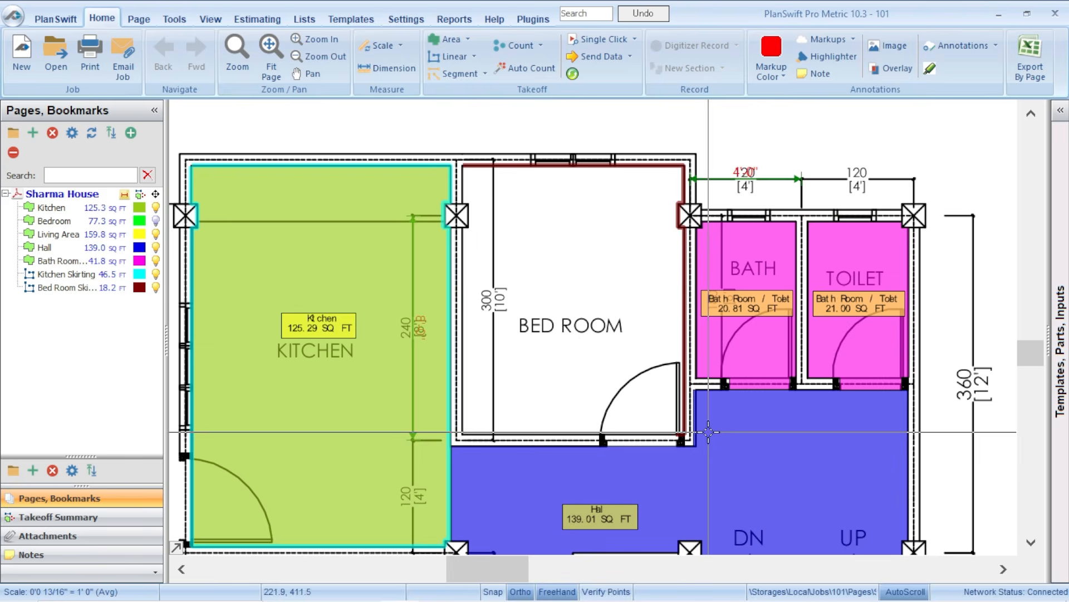
scroll(358, 379, down, 1)
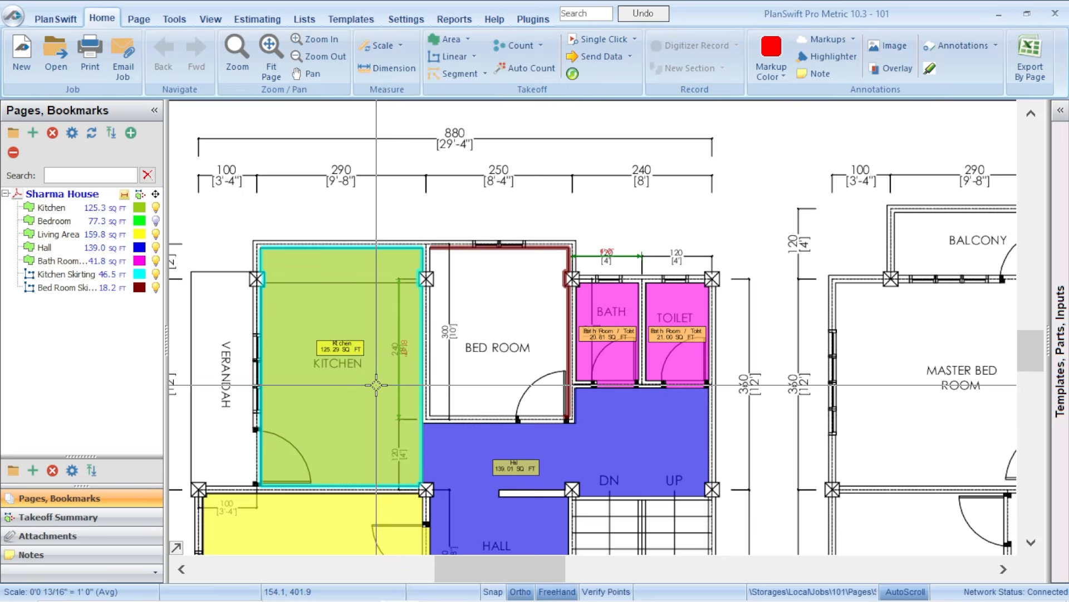
scroll(296, 480, up, 1)
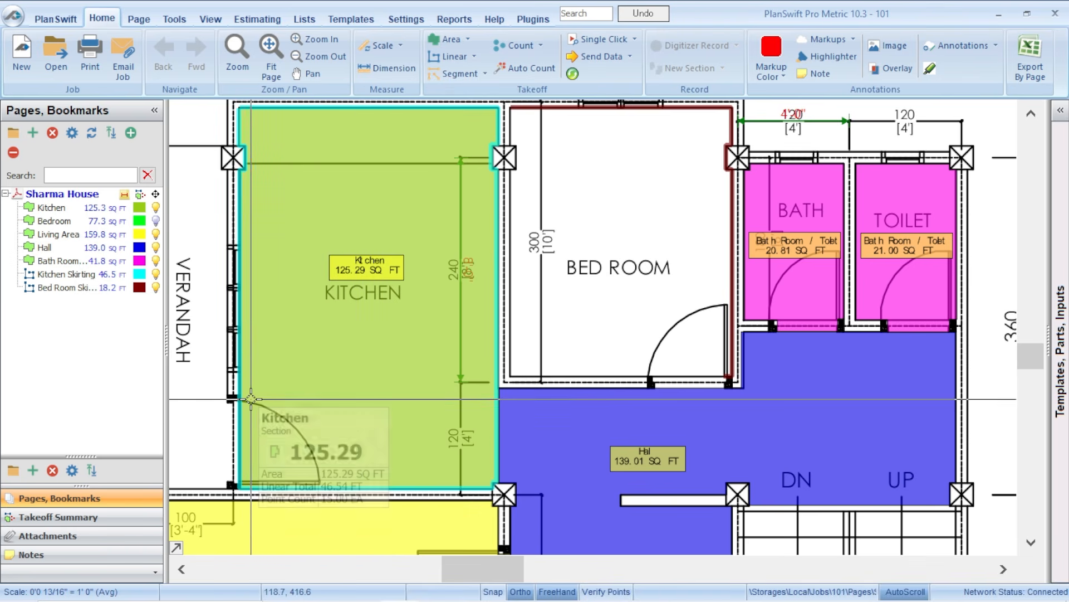
click(38, 274)
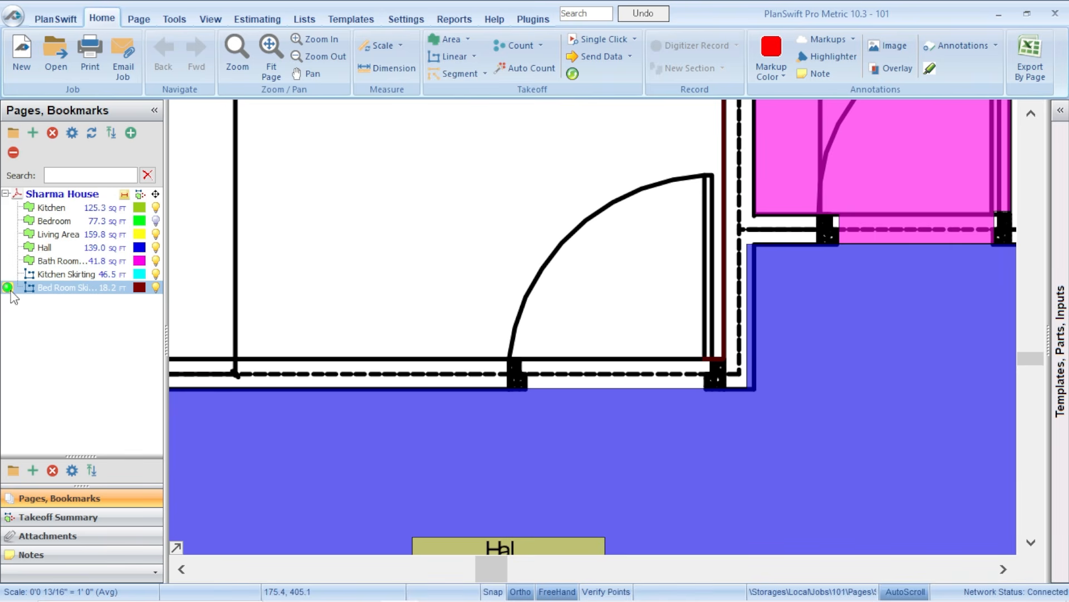
click(707, 358)
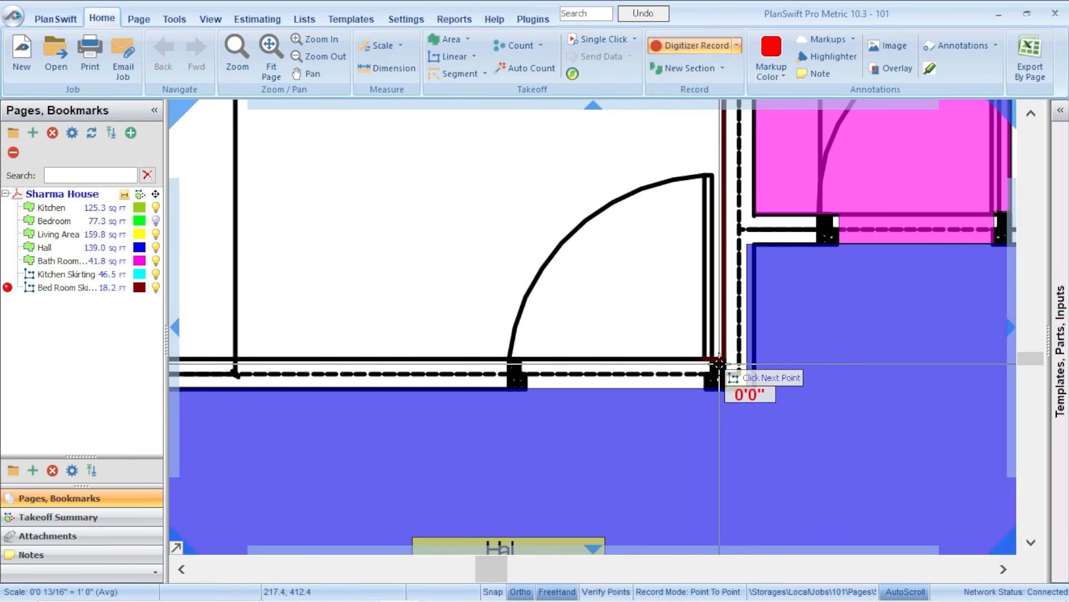
click(699, 372)
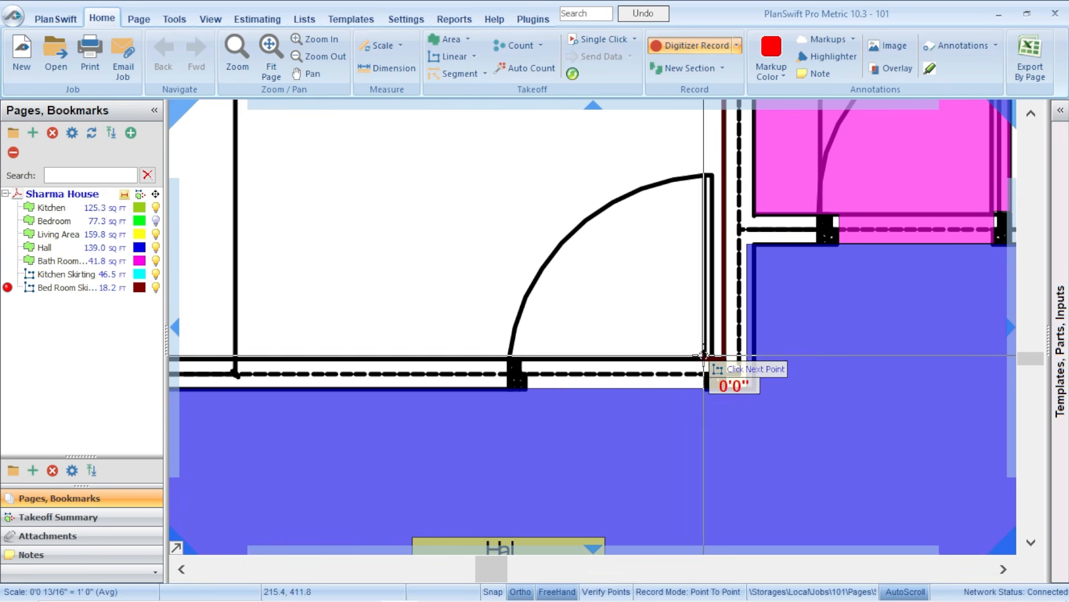
right_click(703, 387)
click(727, 420)
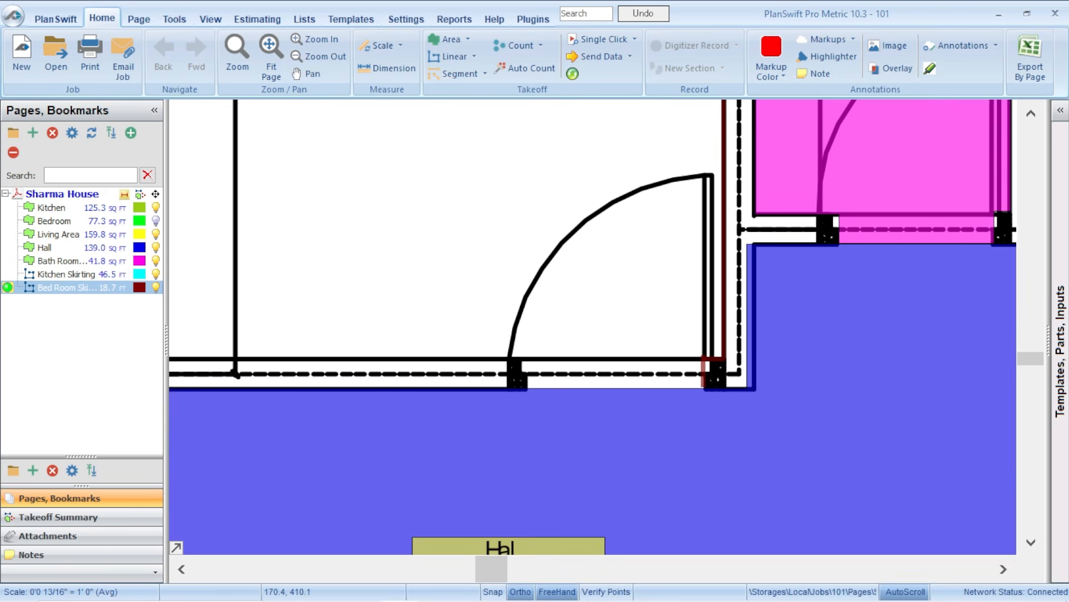
Step: Trace the bedroom skirting up the doorway's left jamb and along the bottom wall to the room's lower-left corner
click(526, 388)
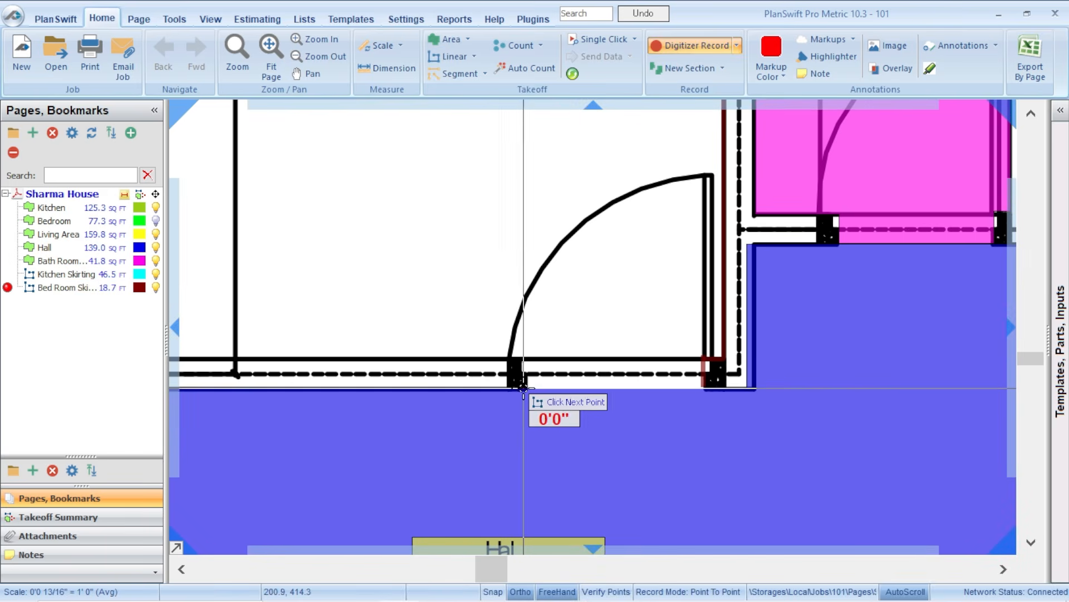
click(525, 360)
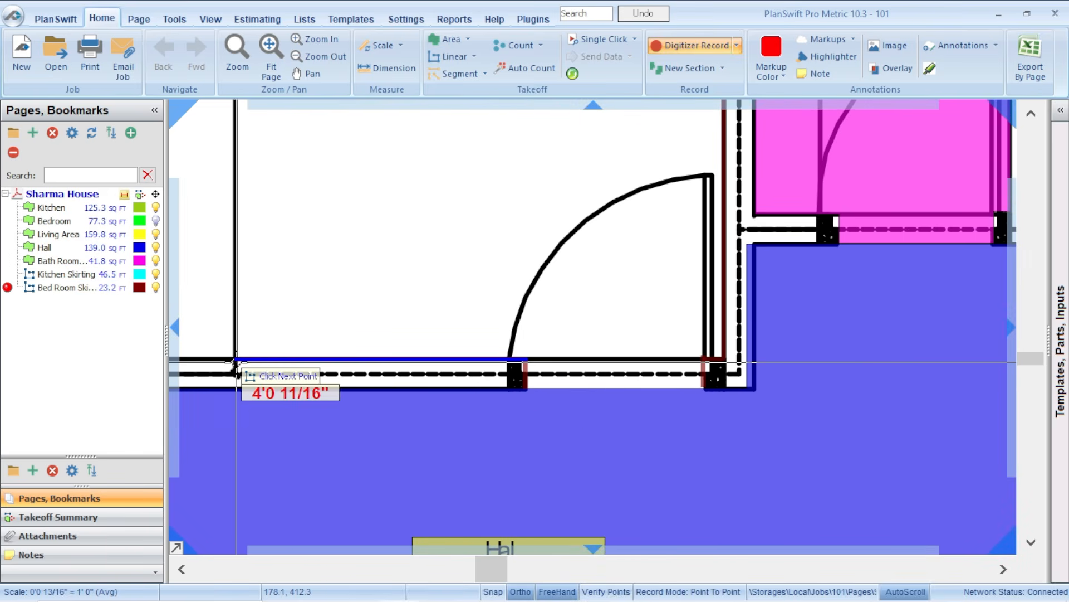
scroll(235, 367, down, 3)
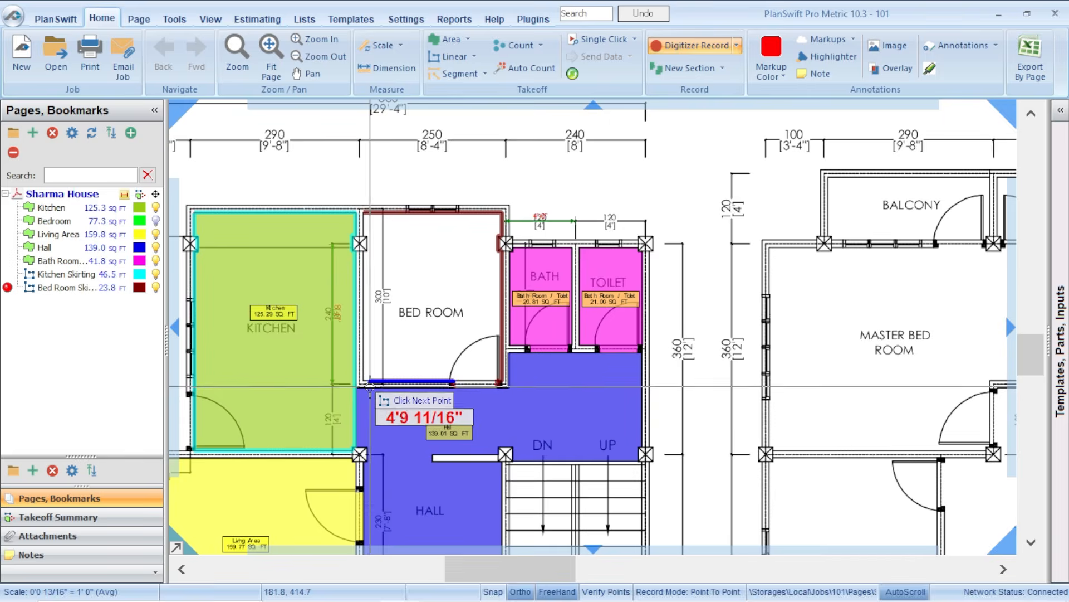
scroll(346, 380, up, 3)
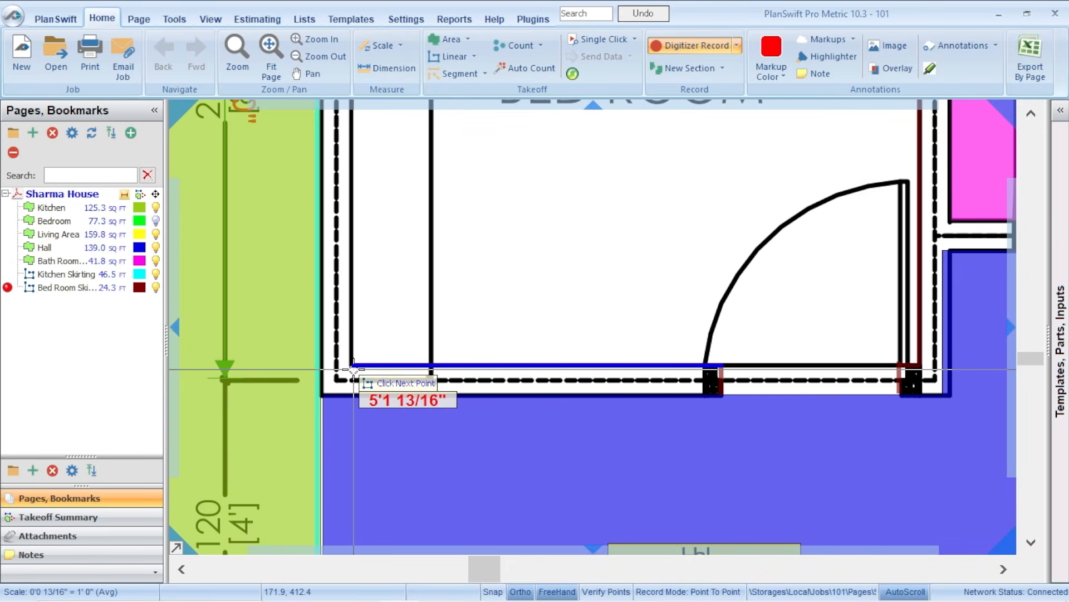
click(345, 374)
Step: Extend the bedroom skirting up the left wall to the upper-left inner corner and end the takeoff there
scroll(345, 373, down, 1)
scroll(393, 374, down, 4)
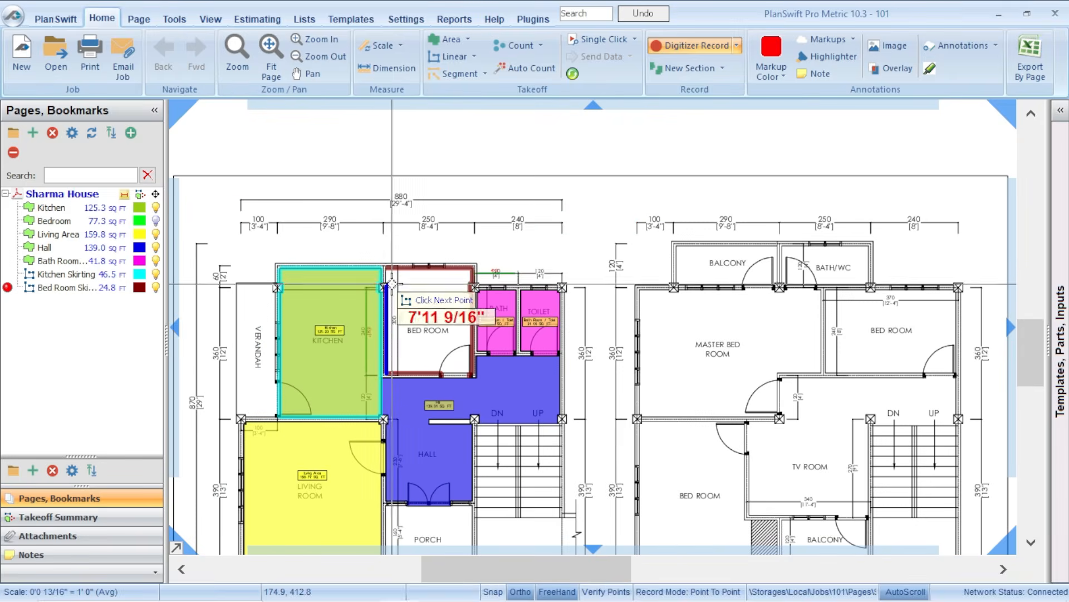
scroll(382, 274, up, 2)
scroll(383, 274, up, 2)
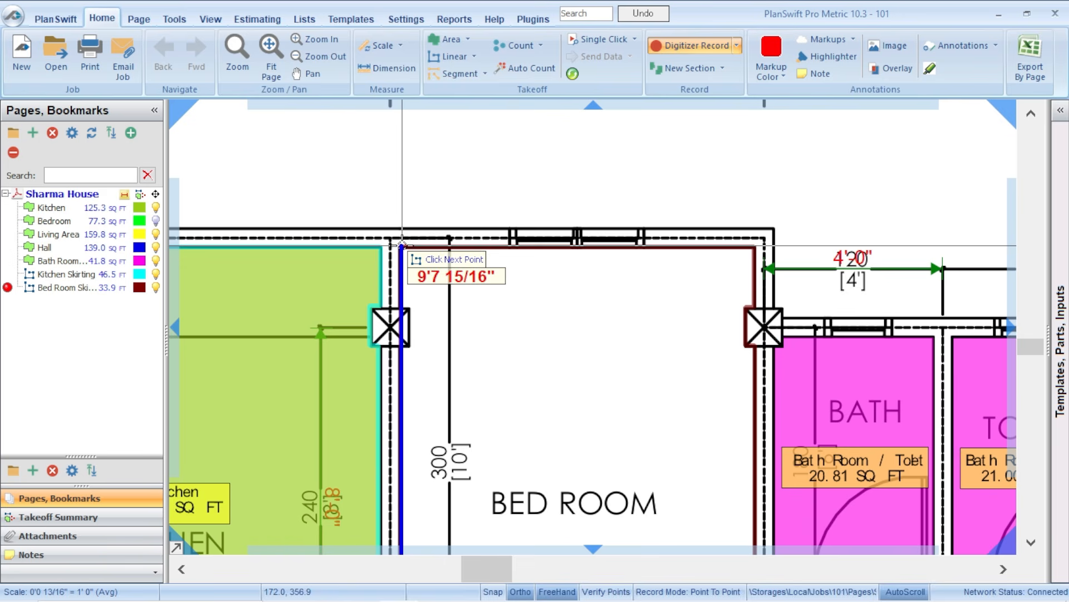
click(402, 246)
right_click(403, 245)
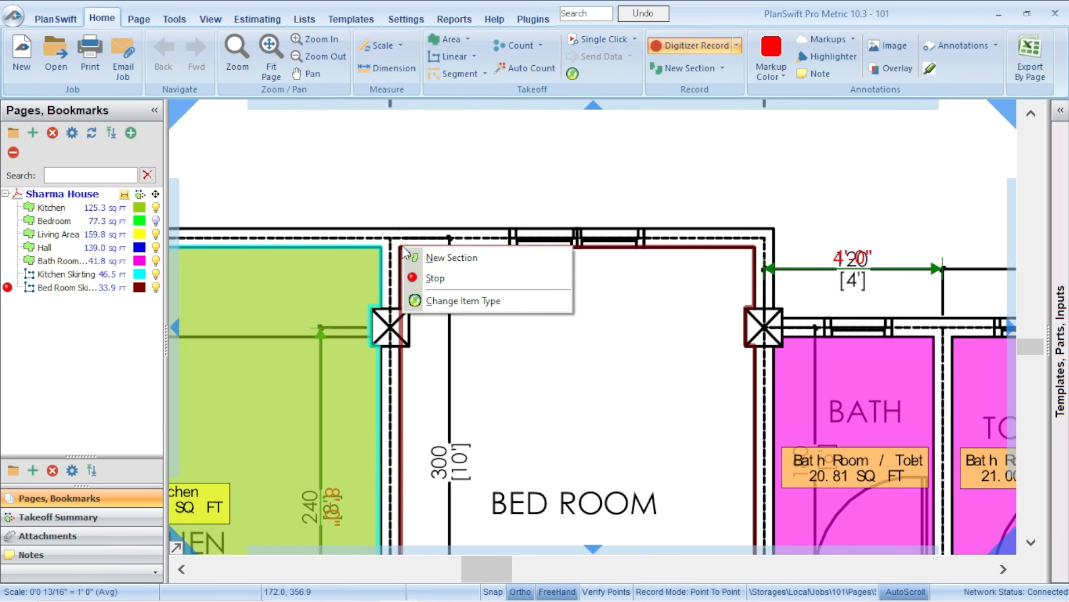
click(427, 278)
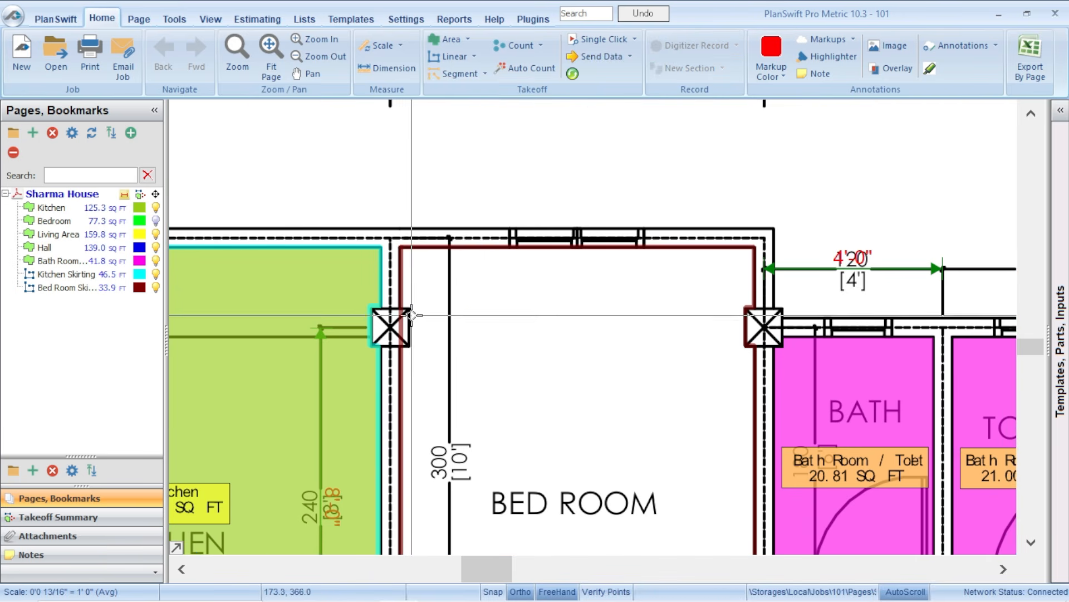
Step: Pull the upper end of the left-wall skirting line back down to the lower edge of the upper-left column
click(401, 273)
scroll(401, 284, up, 2)
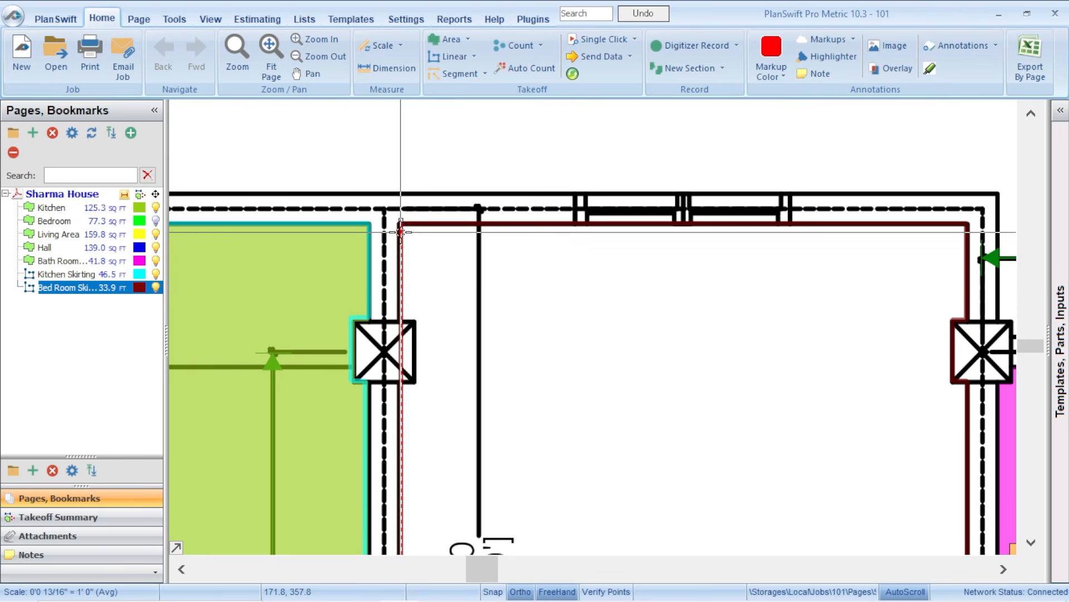
drag(401, 221, 401, 381)
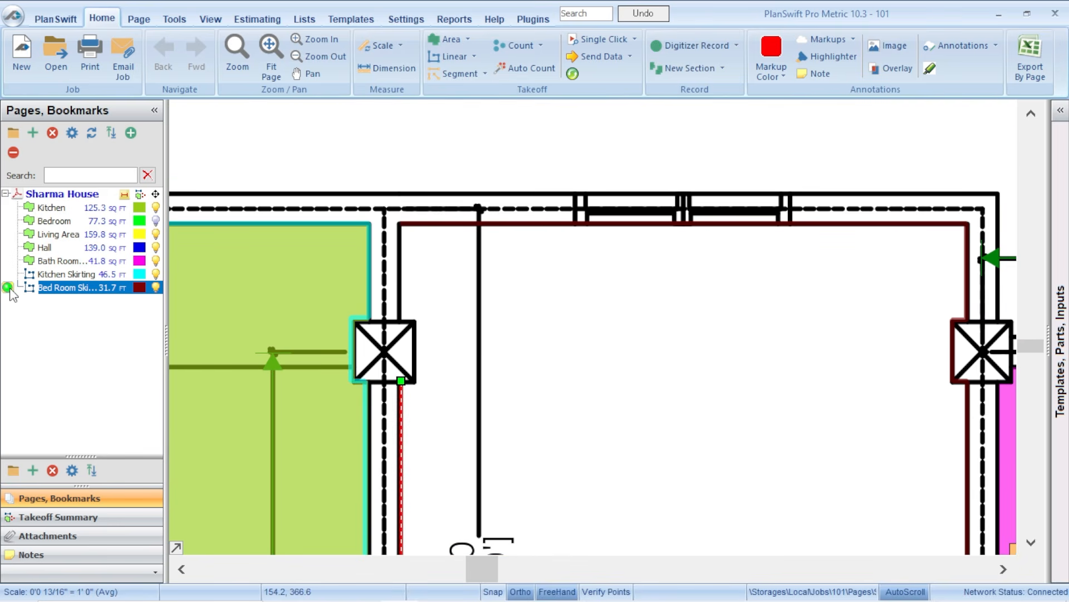
Step: Trace the bedroom skirting around the upper-left column and up to the top wall, ending the takeoff
click(401, 381)
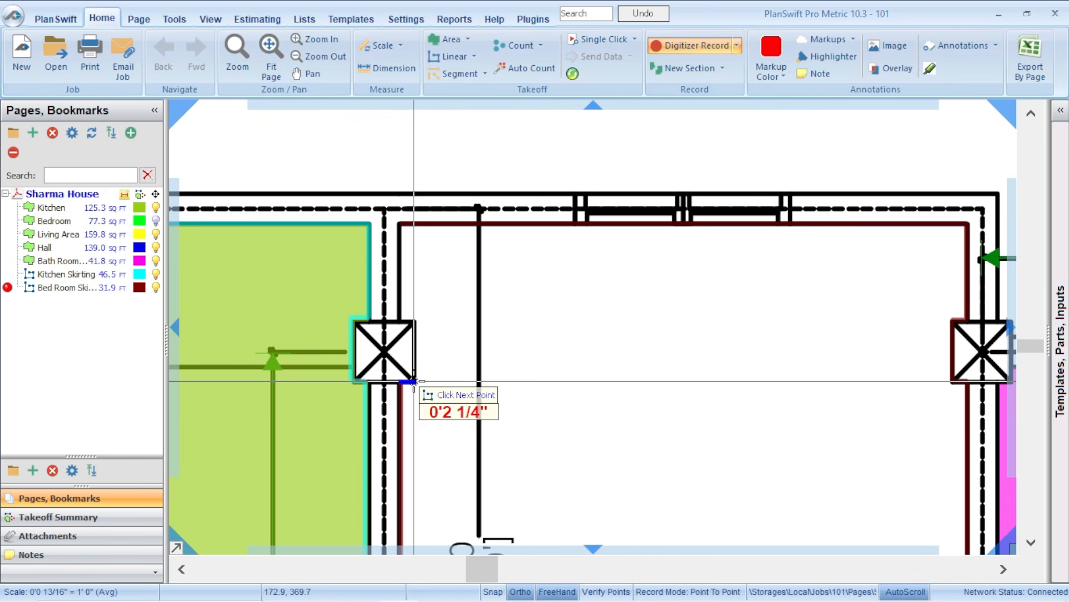
click(398, 322)
right_click(411, 223)
click(422, 257)
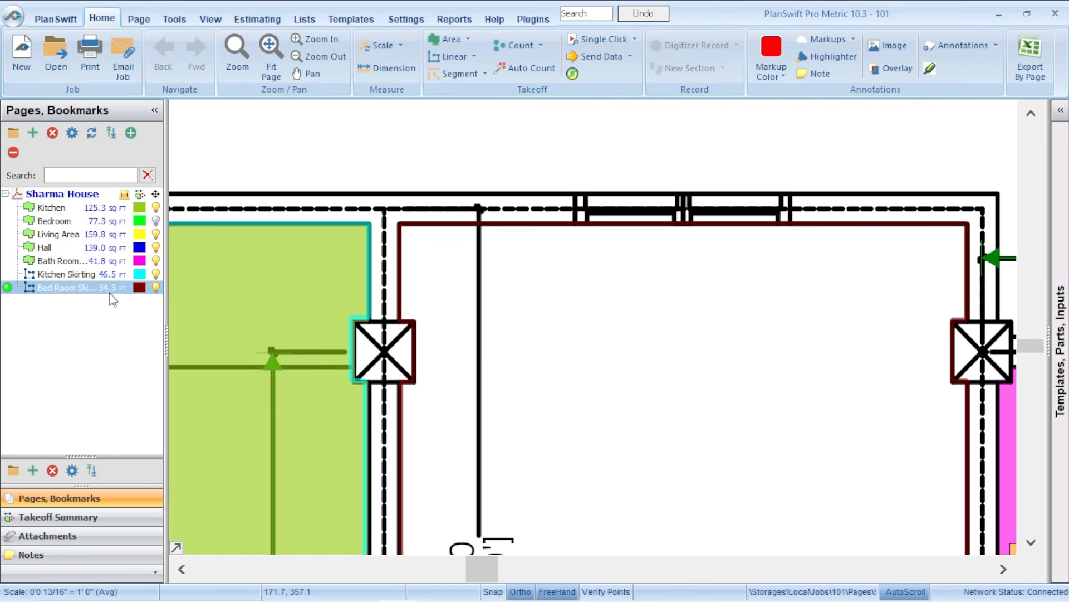
Step: Show the hidden Bedroom area takeoff on the plan again
click(617, 283)
scroll(620, 283, down, 4)
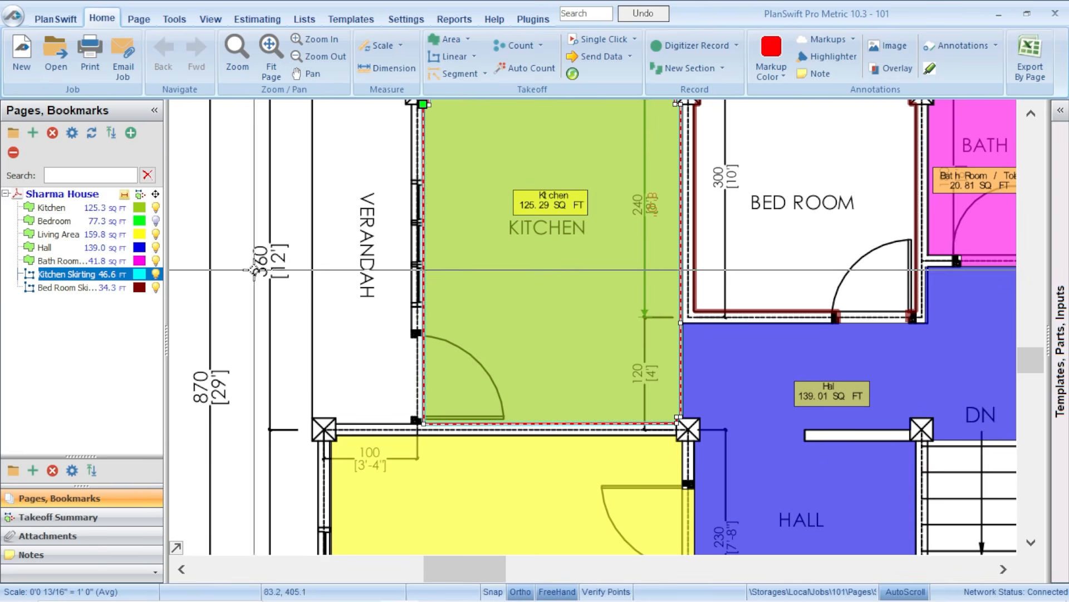
scroll(557, 362, down, 2)
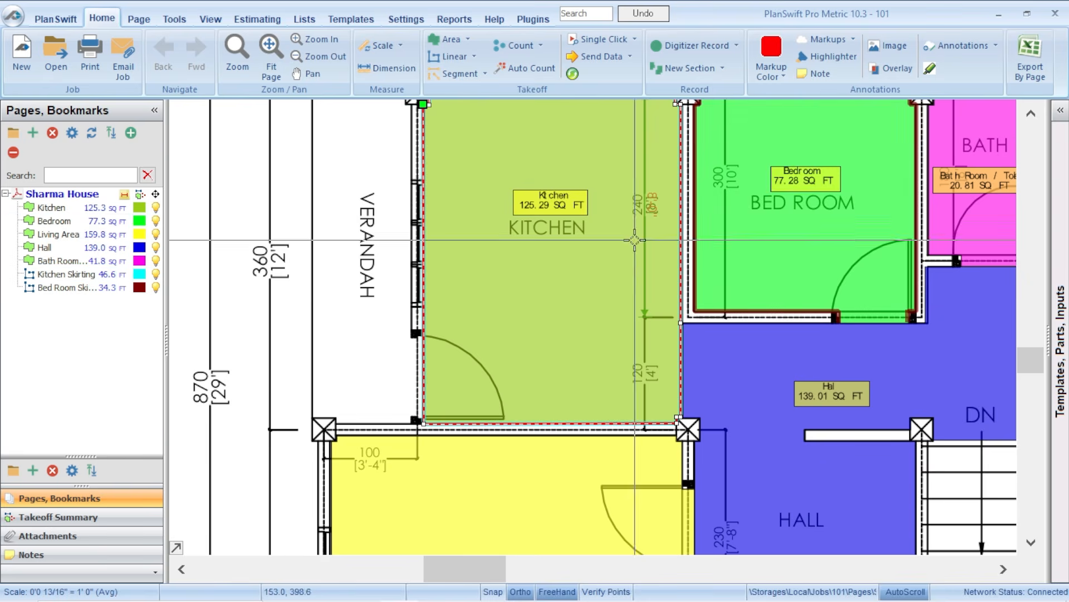
scroll(605, 344, down, 2)
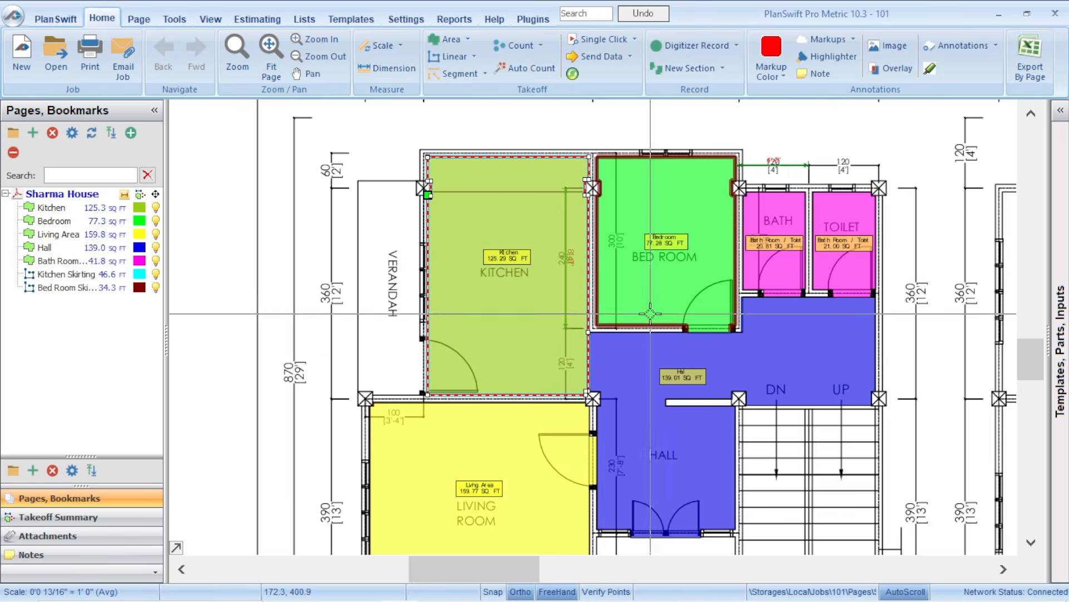
Step: Create a solid olive area takeoff named Front Area for the option 1 elevation
scroll(604, 344, down, 5)
drag(683, 388, 539, 148)
scroll(462, 206, up, 4)
drag(462, 207, 544, 579)
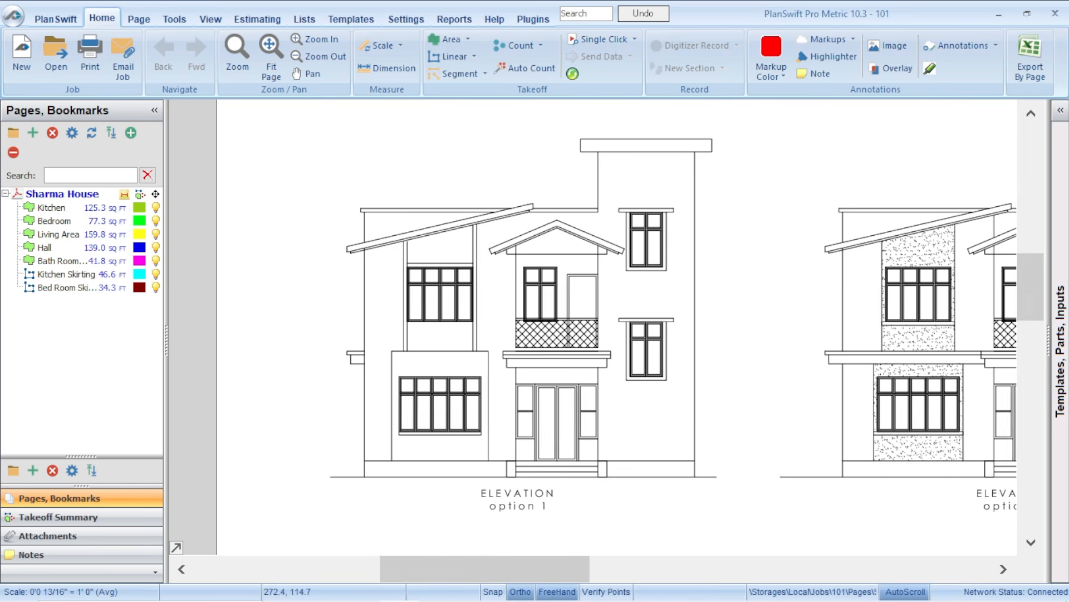
drag(744, 241, 678, 241)
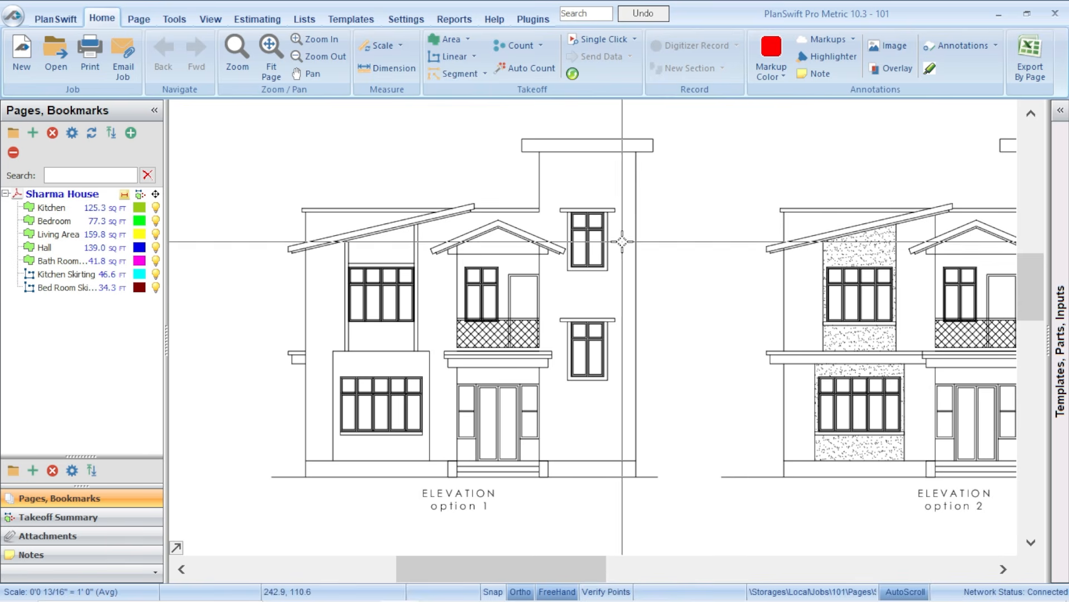
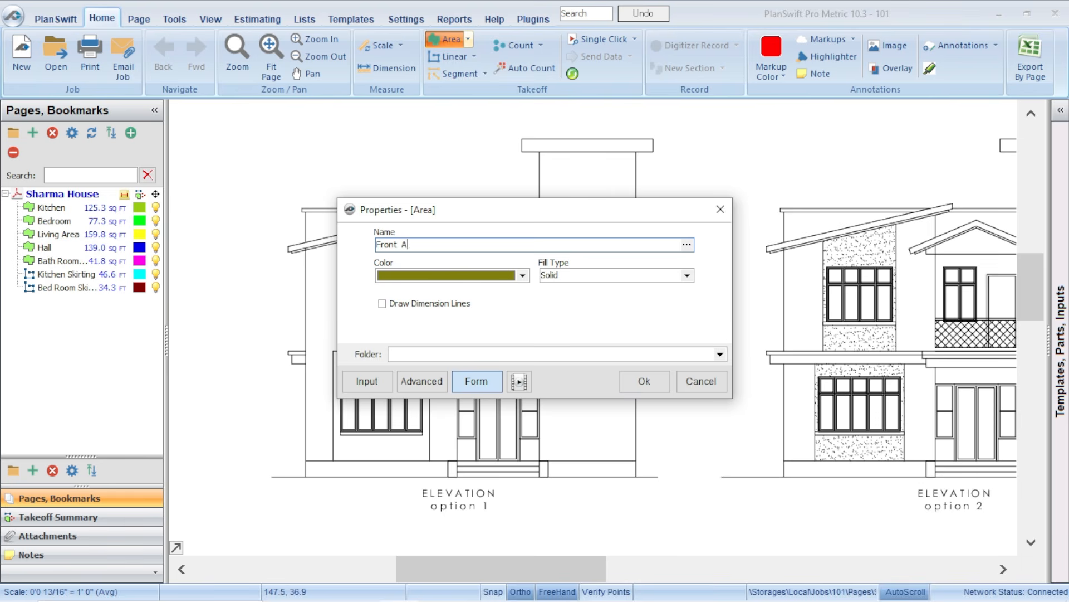
text(rea)
click(649, 384)
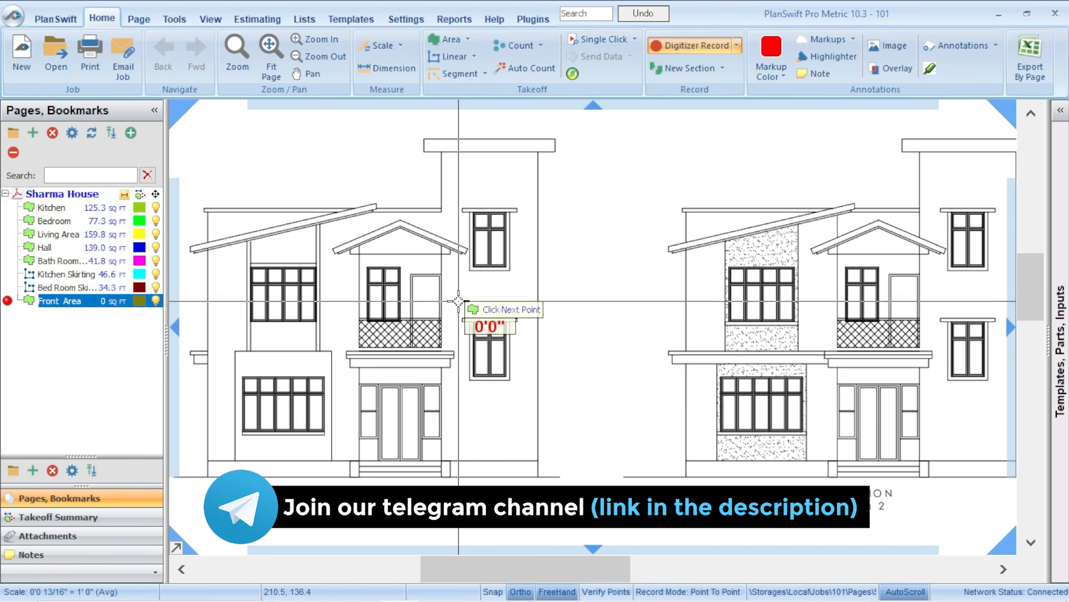
Step: Start the Front Area outline at the left wall edge under the sloping roof and follow the roof's underside to the window bay
scroll(222, 259, up, 2)
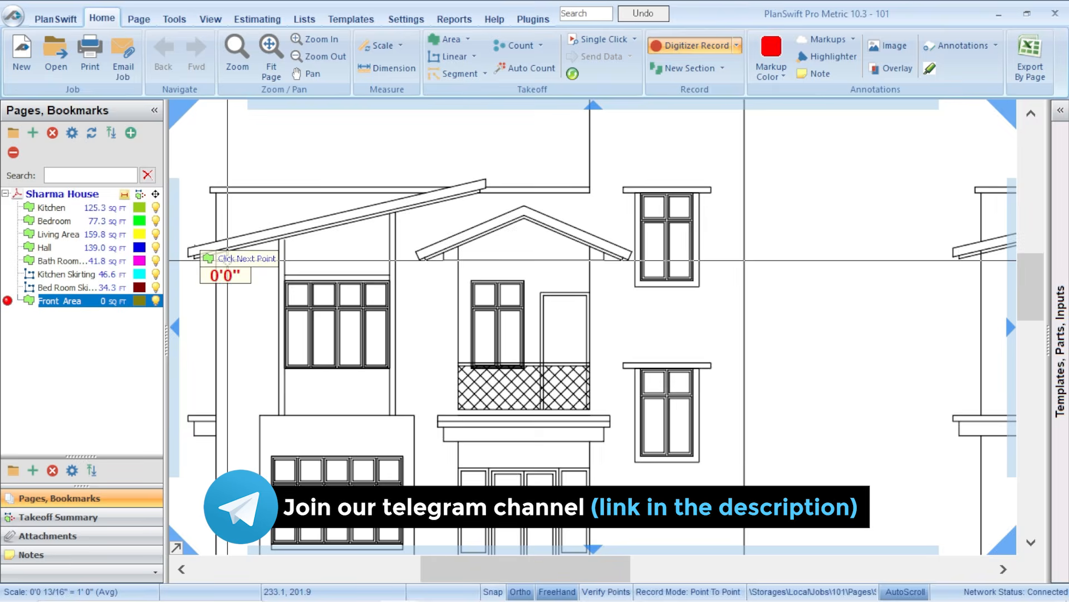
scroll(227, 259, up, 2)
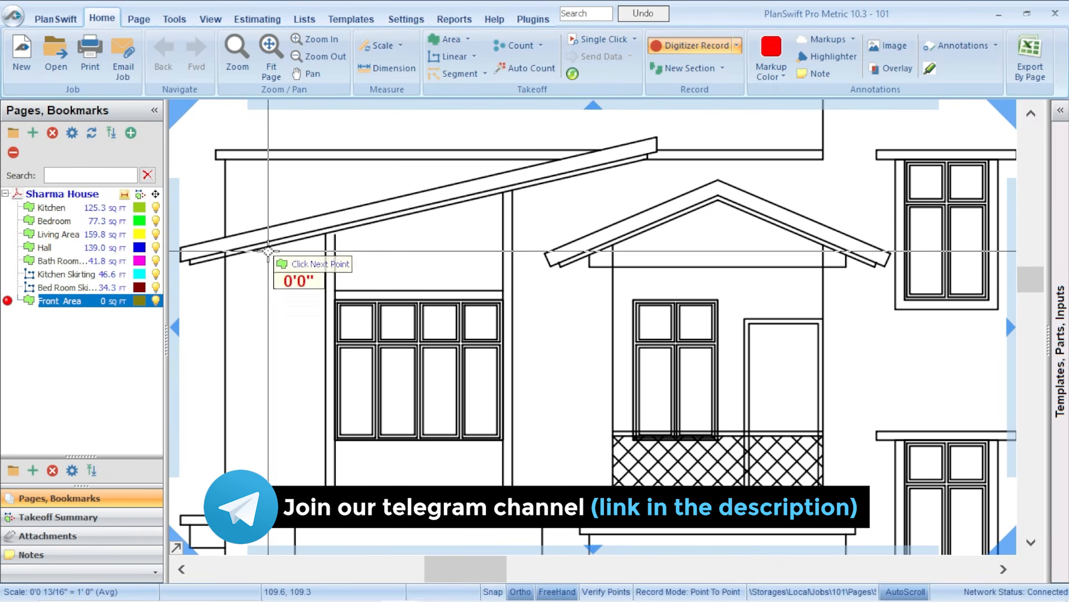
click(226, 258)
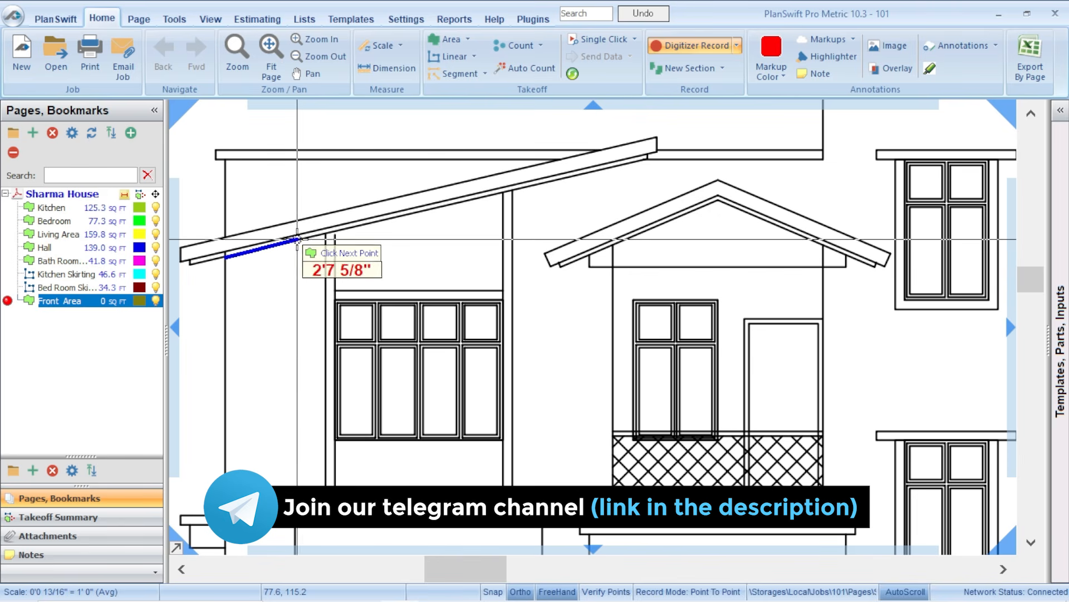
click(321, 235)
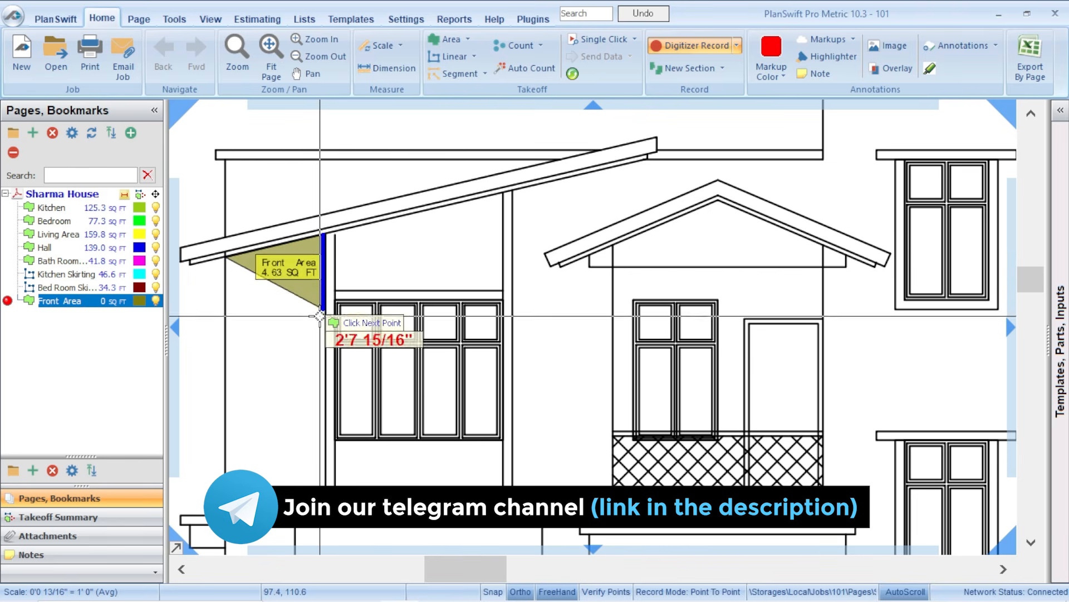
Step: Redo the Front Area corner point where the sloping roof's underside meets the left edge of the upper window bay's column
scroll(314, 390, down, 2)
scroll(318, 473, up, 3)
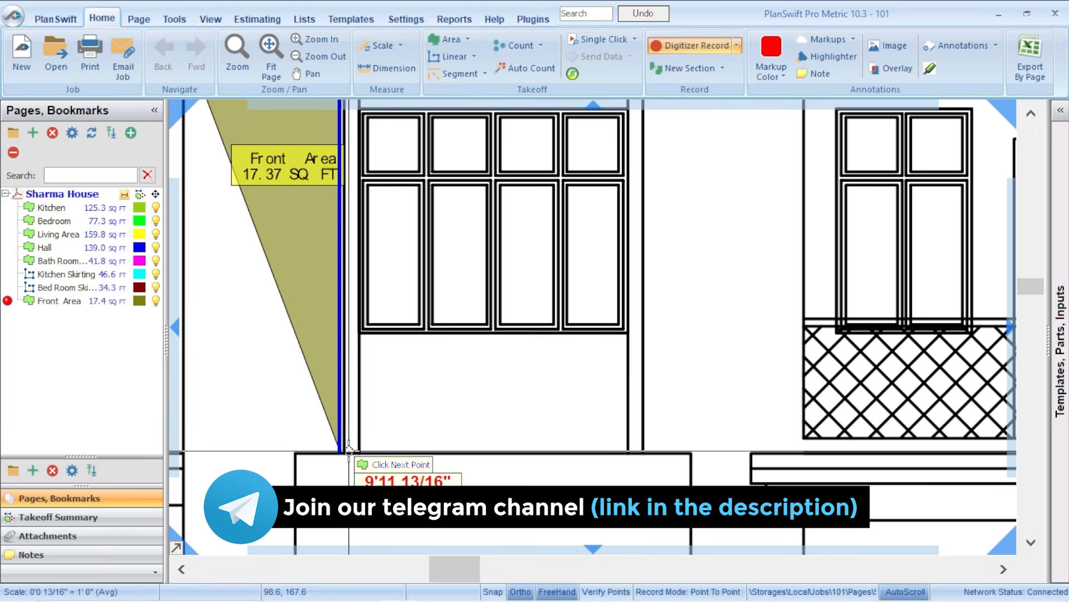
scroll(349, 450, down, 2)
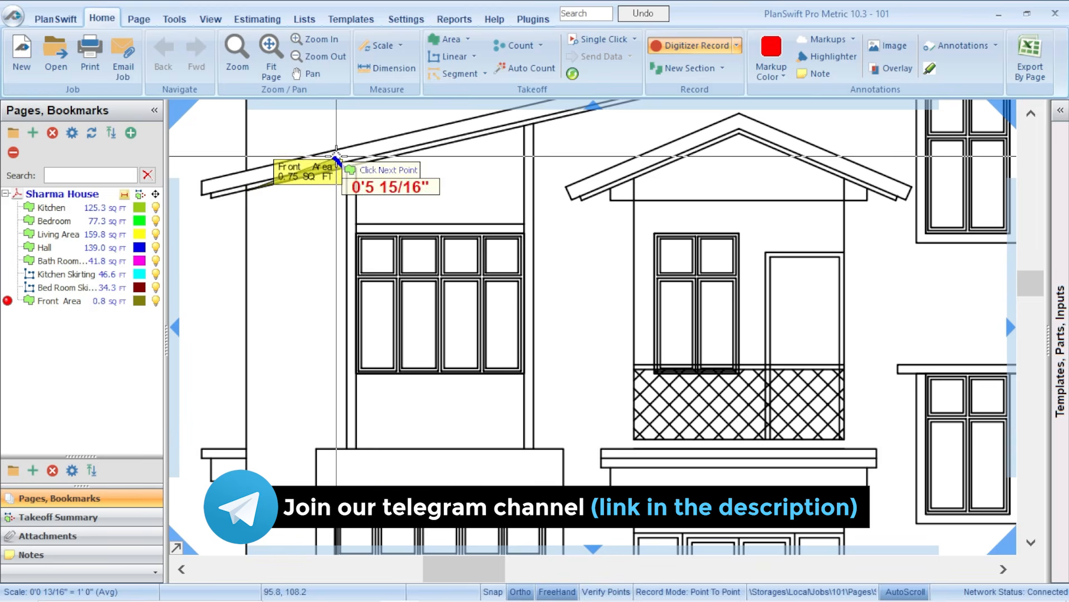
scroll(345, 178, up, 2)
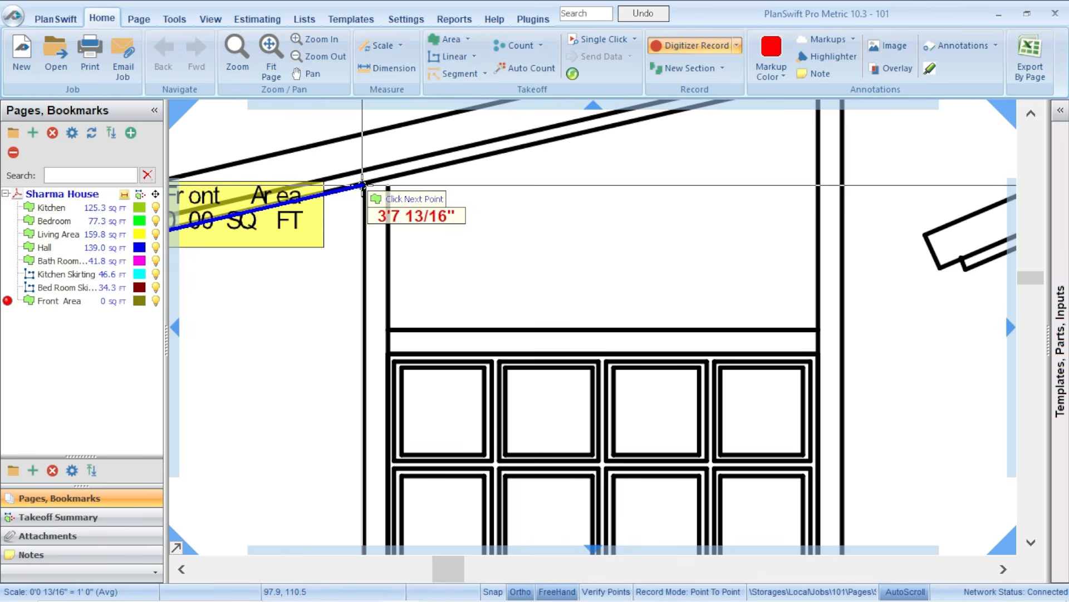
scroll(363, 189, down, 1)
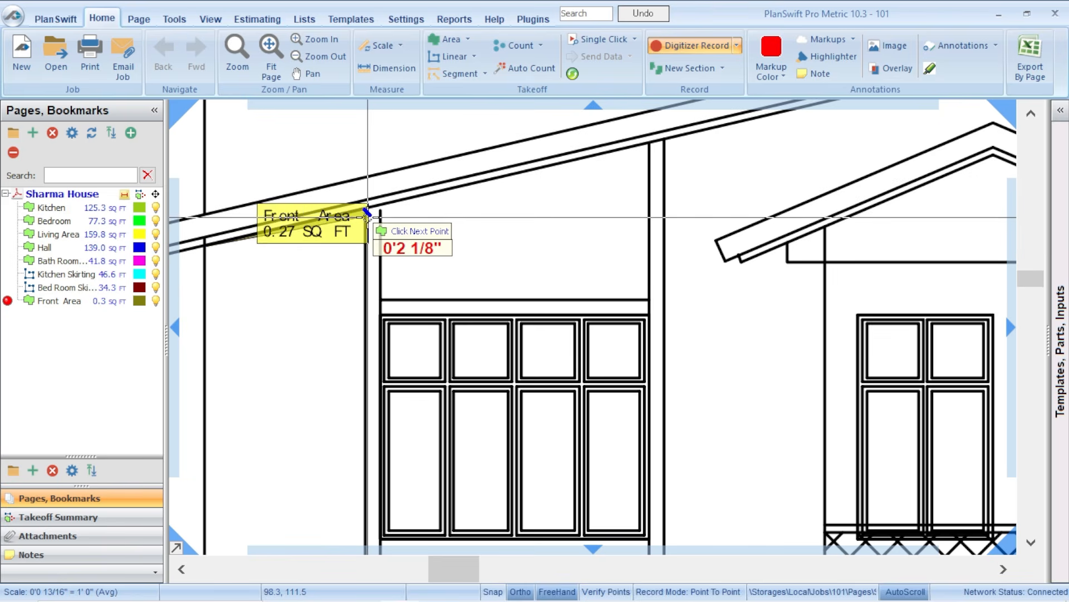
scroll(366, 213, up, 1)
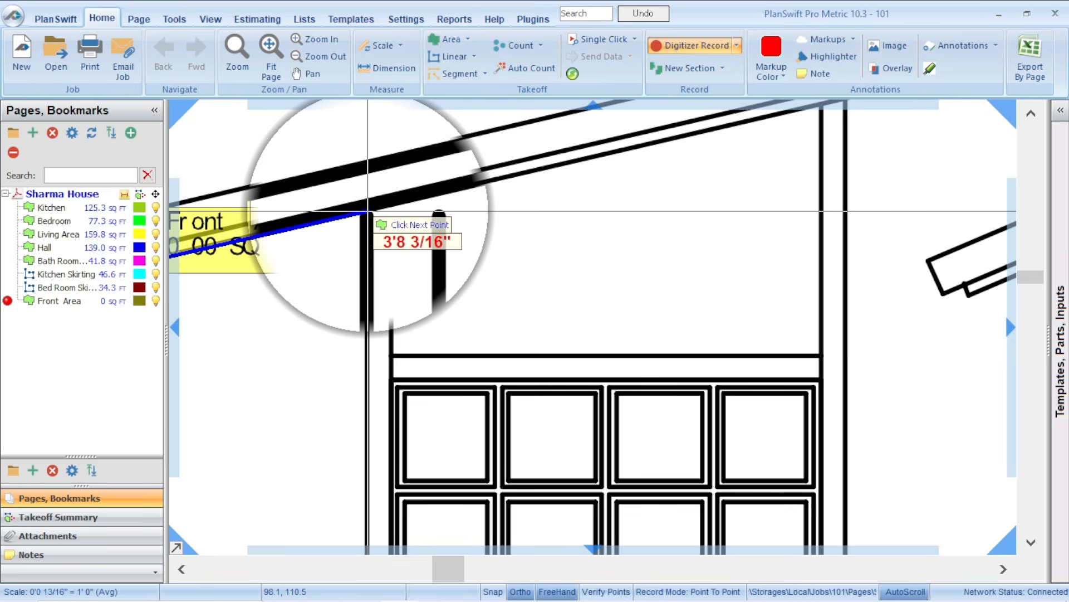
click(368, 212)
Step: Continue the Front Area outline down the column, along the ground-floor bay's top edge and down its left side to the plinth
scroll(369, 213, down, 3)
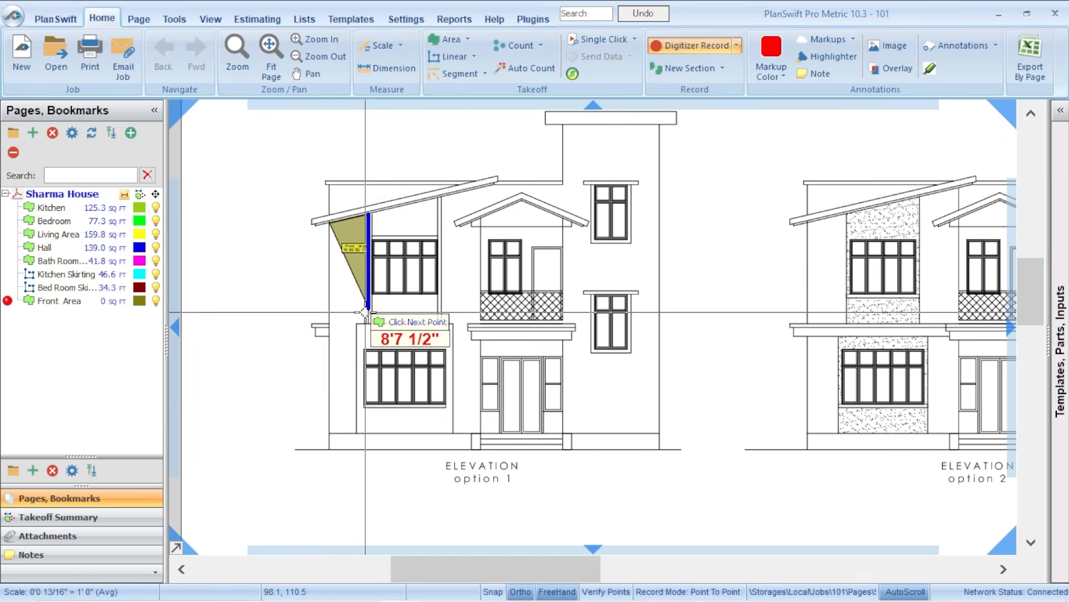
scroll(366, 312, up, 4)
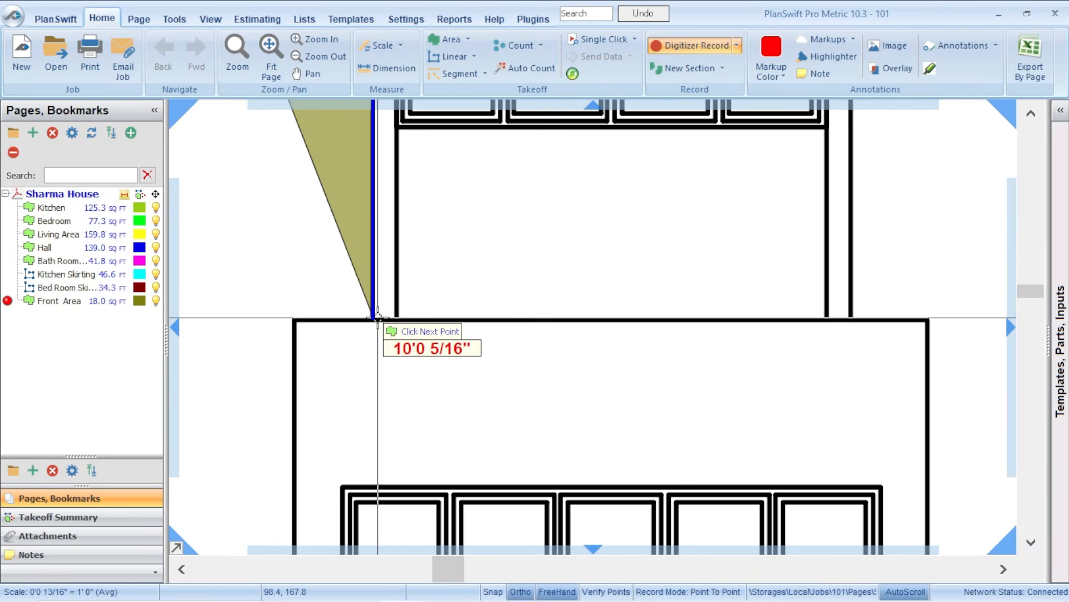
click(375, 318)
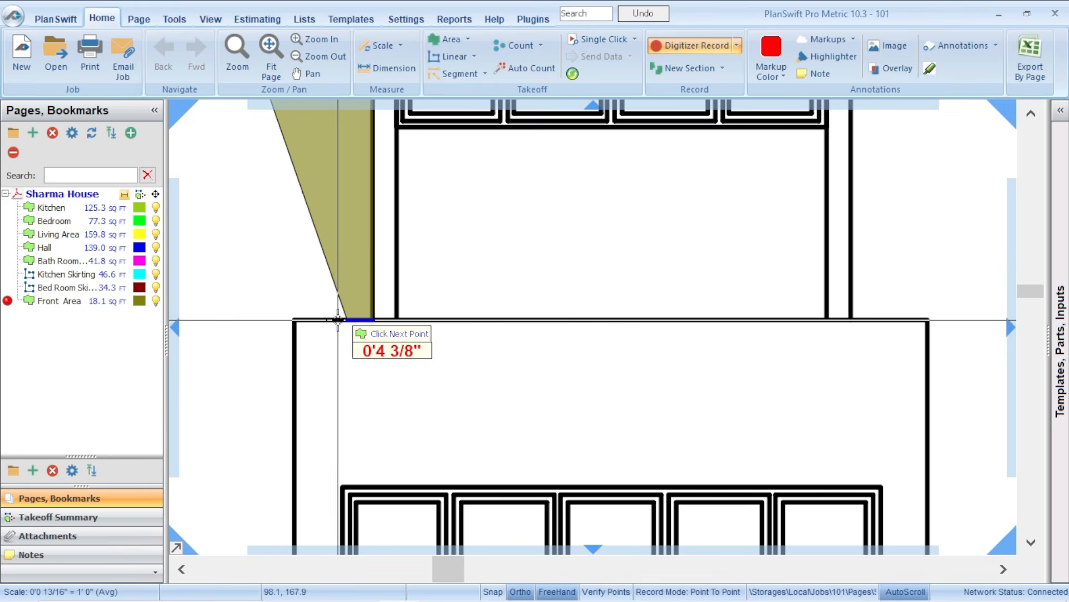
scroll(351, 317, down, 2)
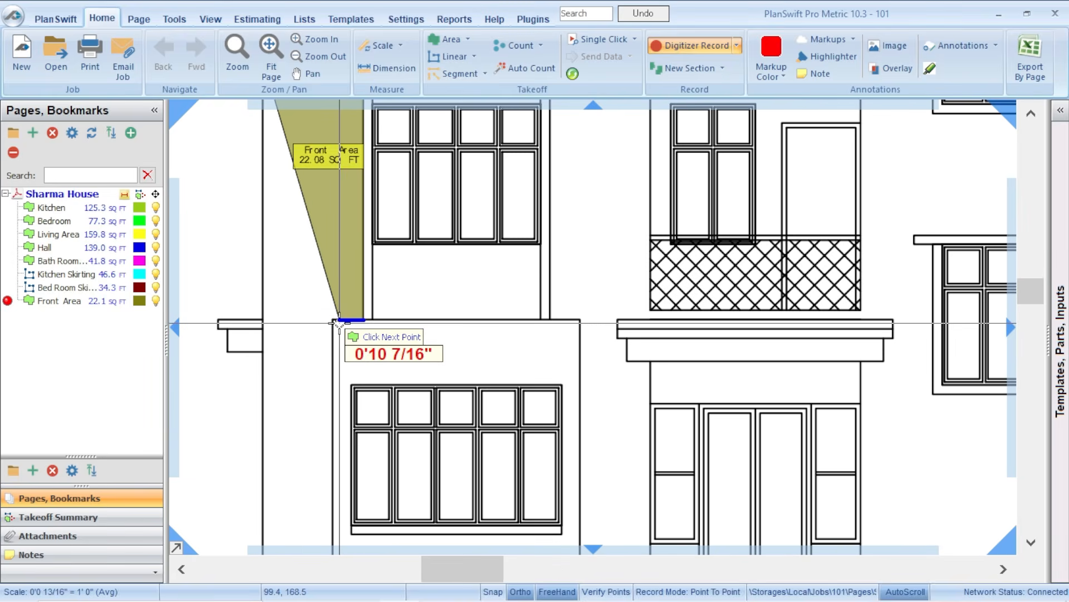
scroll(331, 319, up, 1)
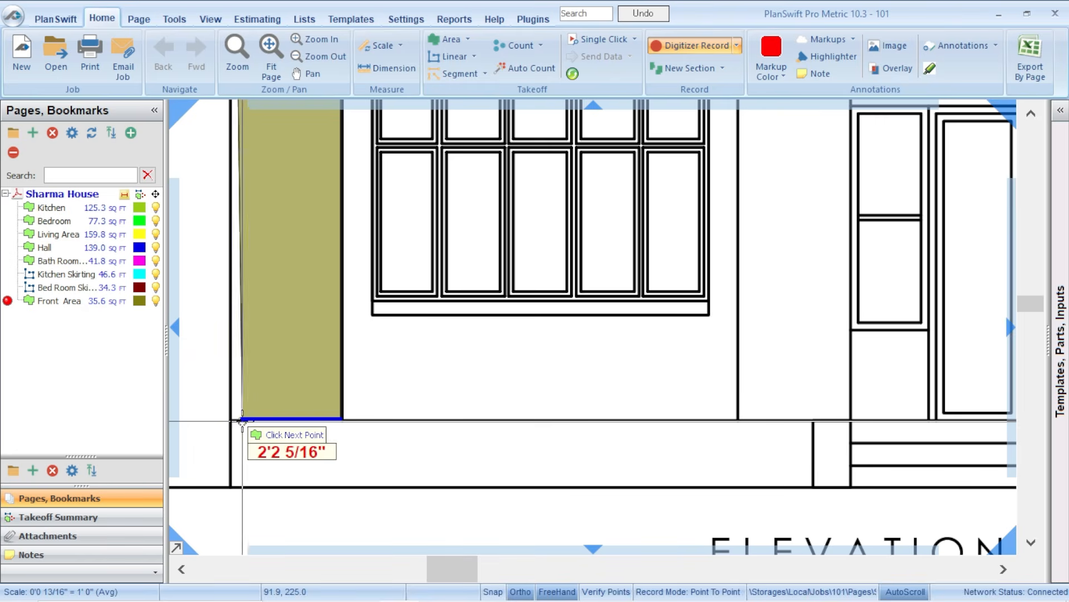
Step: Carry the Front Area outline along the plinth to the left wall edge and up to the roof's underside, ending the section
scroll(245, 422, down, 3)
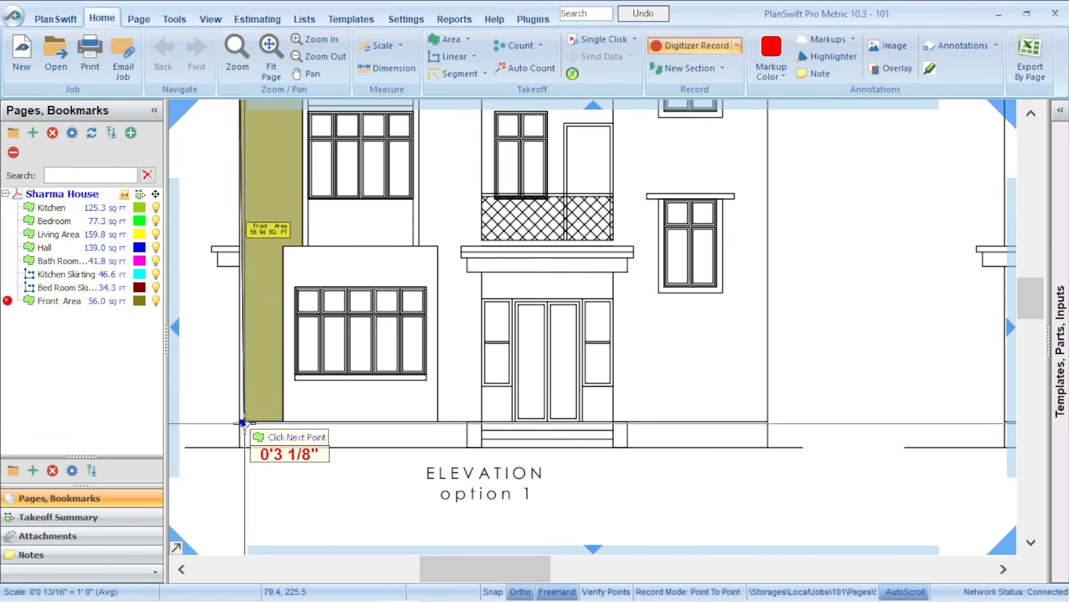
scroll(258, 239, down, 2)
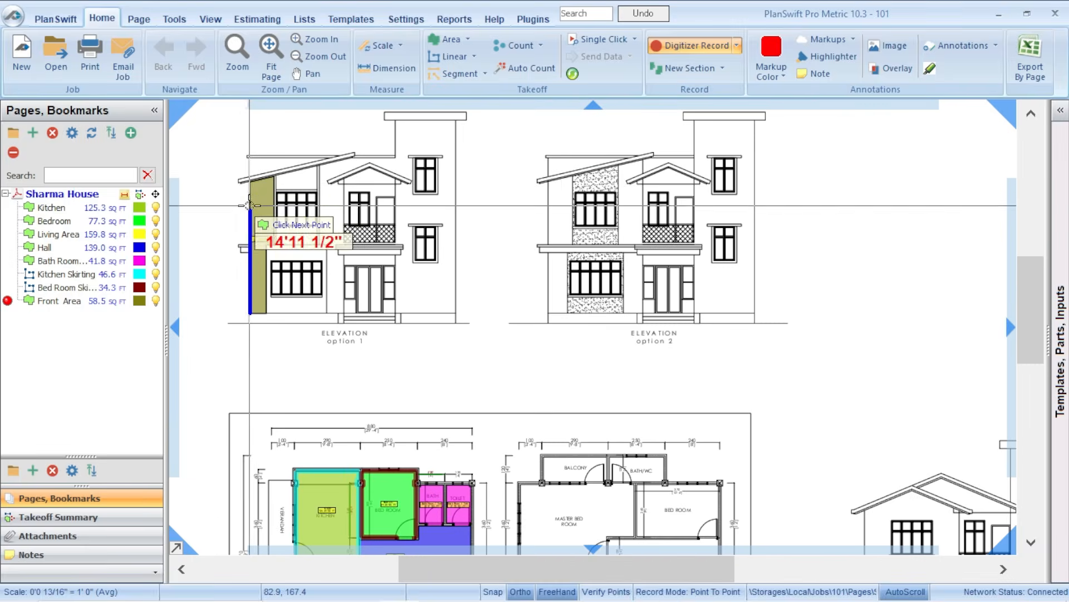
scroll(248, 180, up, 3)
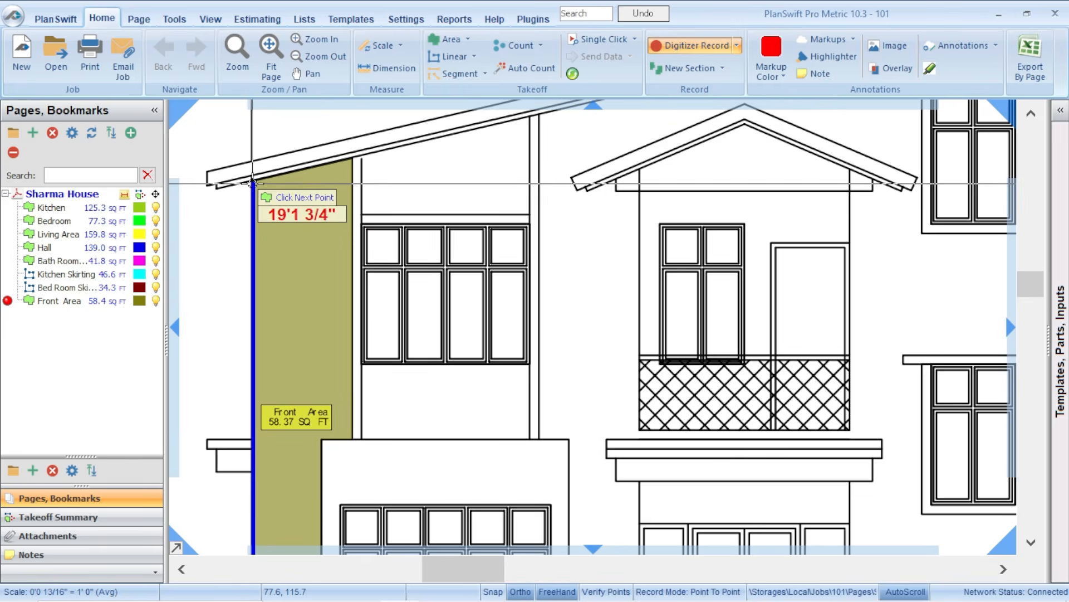
scroll(253, 181, up, 2)
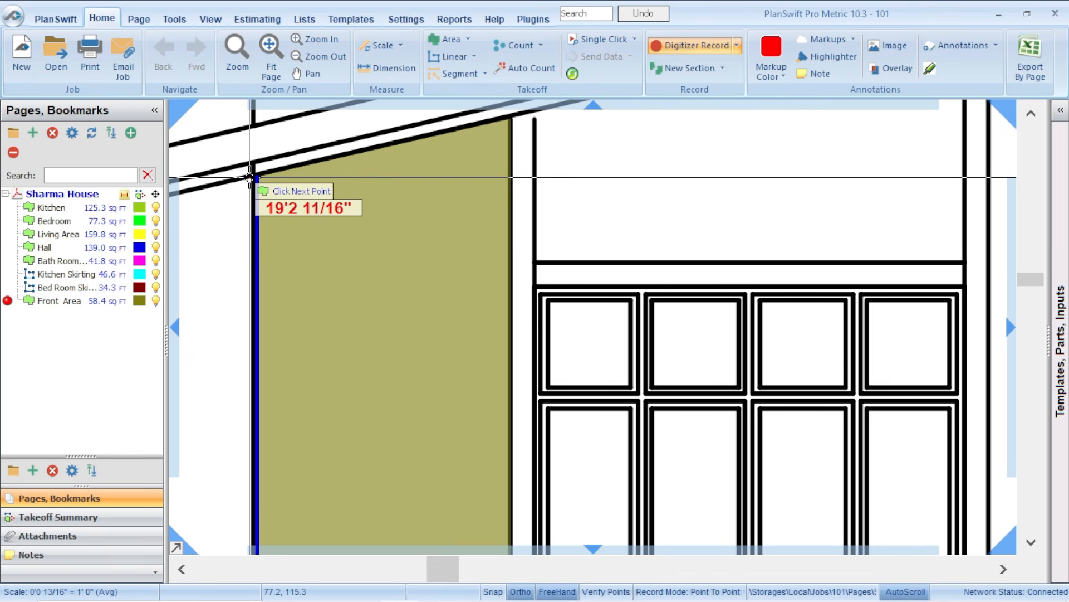
key(Escape)
scroll(375, 237, down, 2)
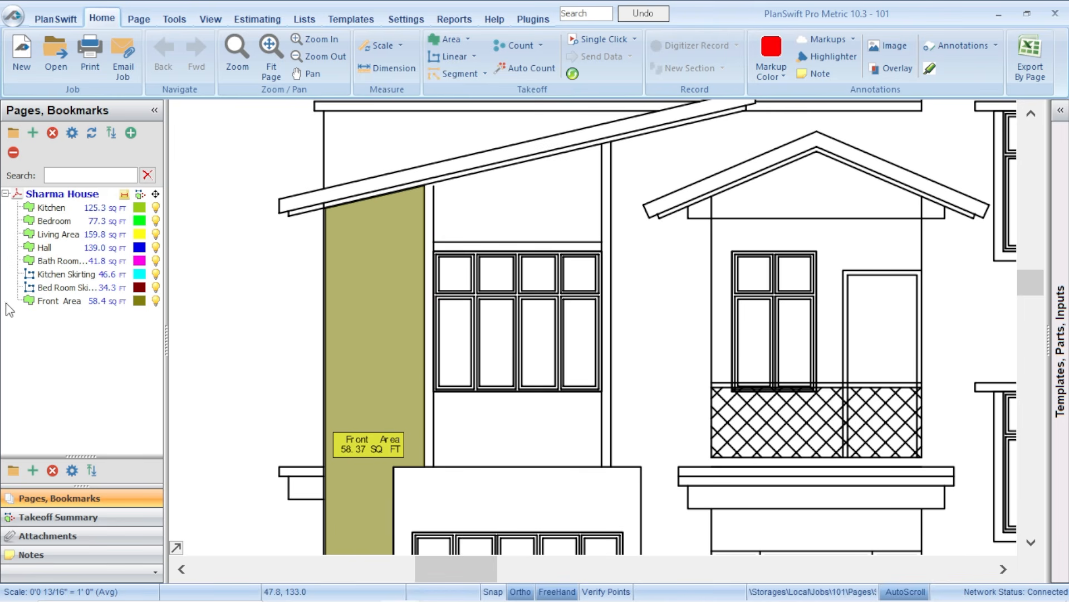
Step: Add a Front Area section for the wall between the sloping roof and the lintel above the four-pane upper window, ending the section
click(512, 240)
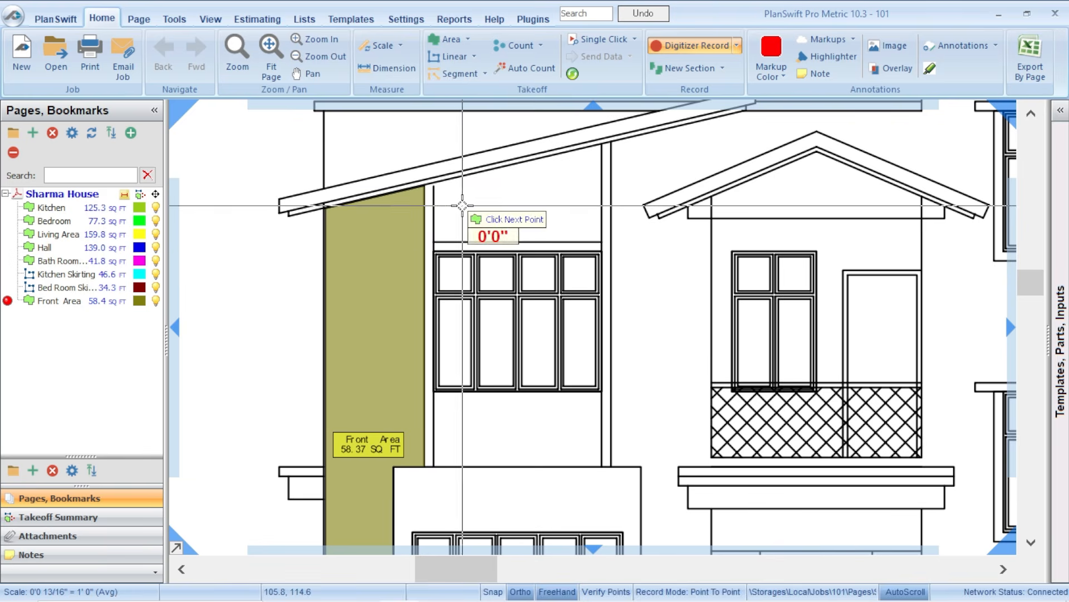
scroll(646, 207, up, 2)
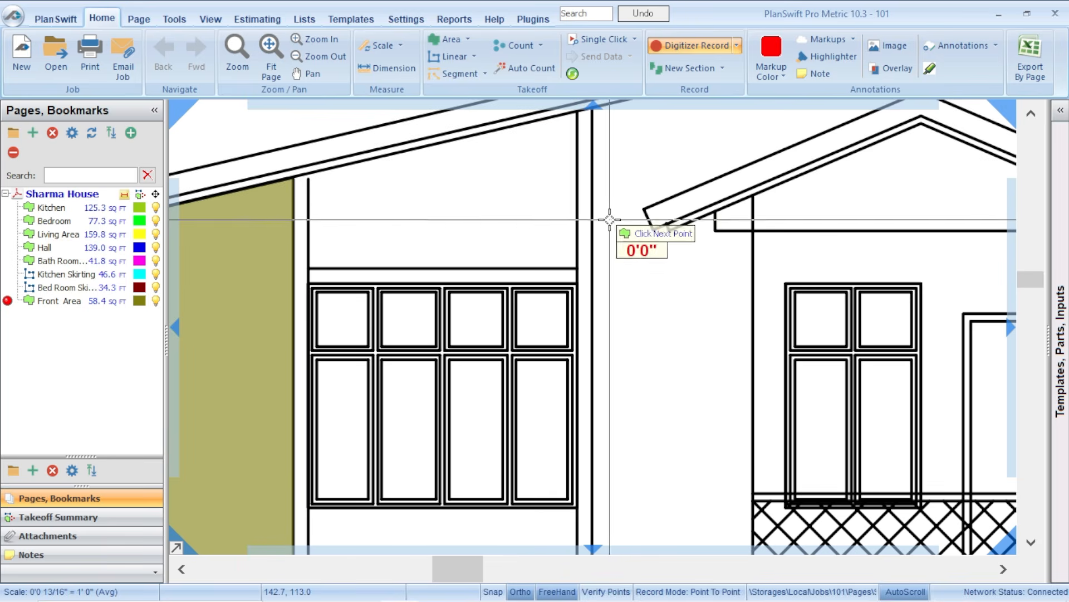
scroll(334, 214, down, 2)
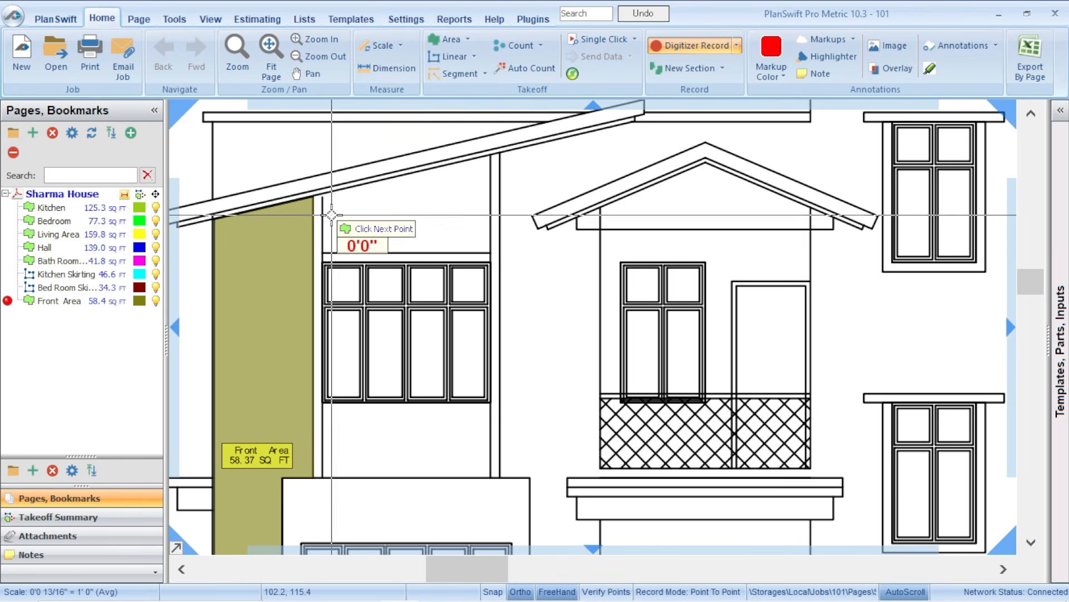
scroll(323, 195, up, 3)
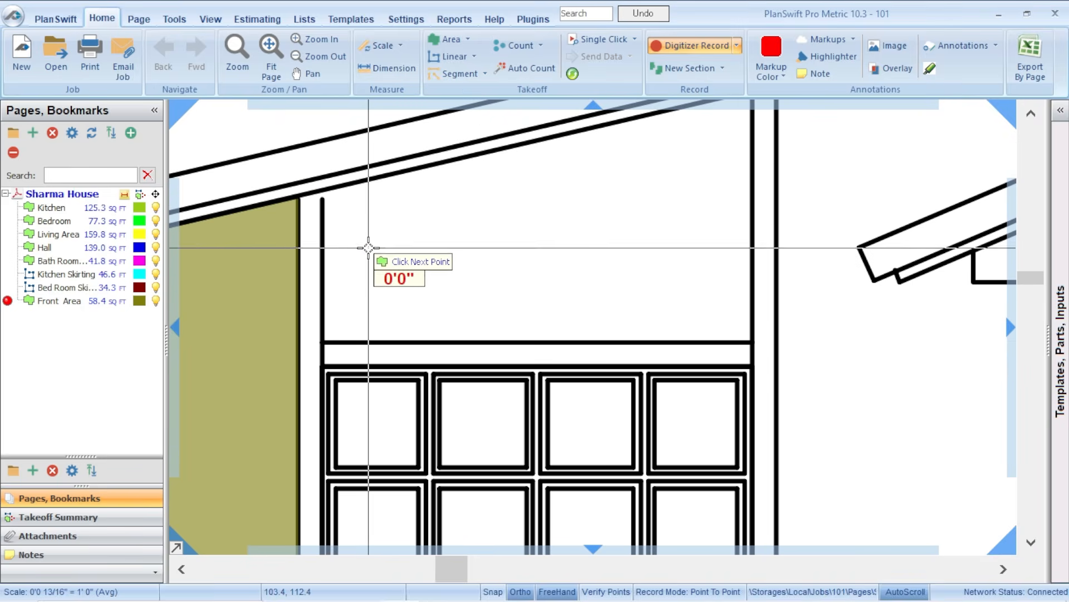
scroll(351, 220, down, 2)
click(339, 213)
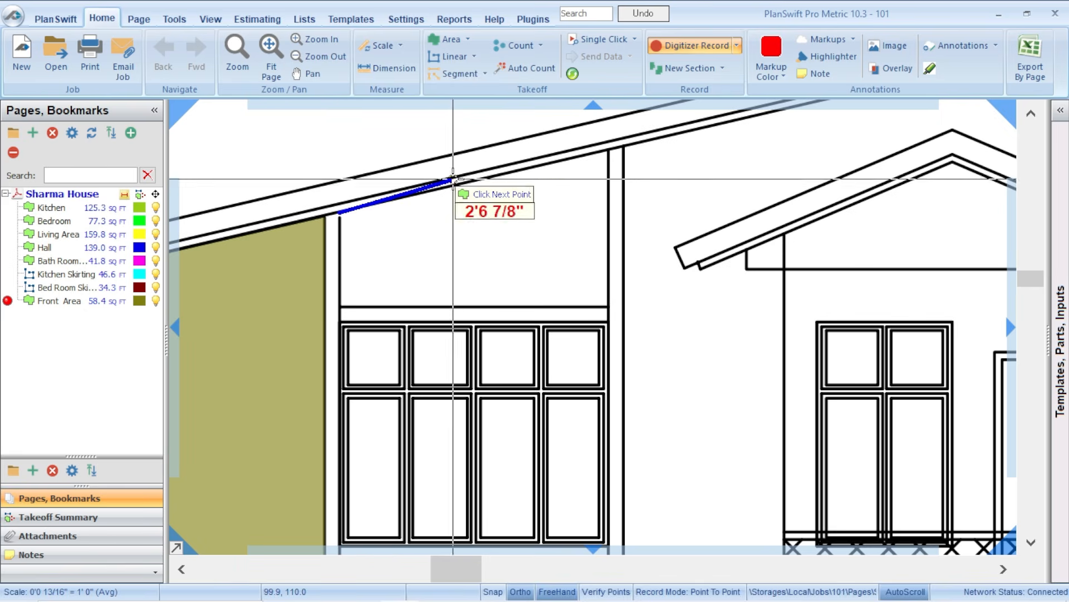
click(608, 151)
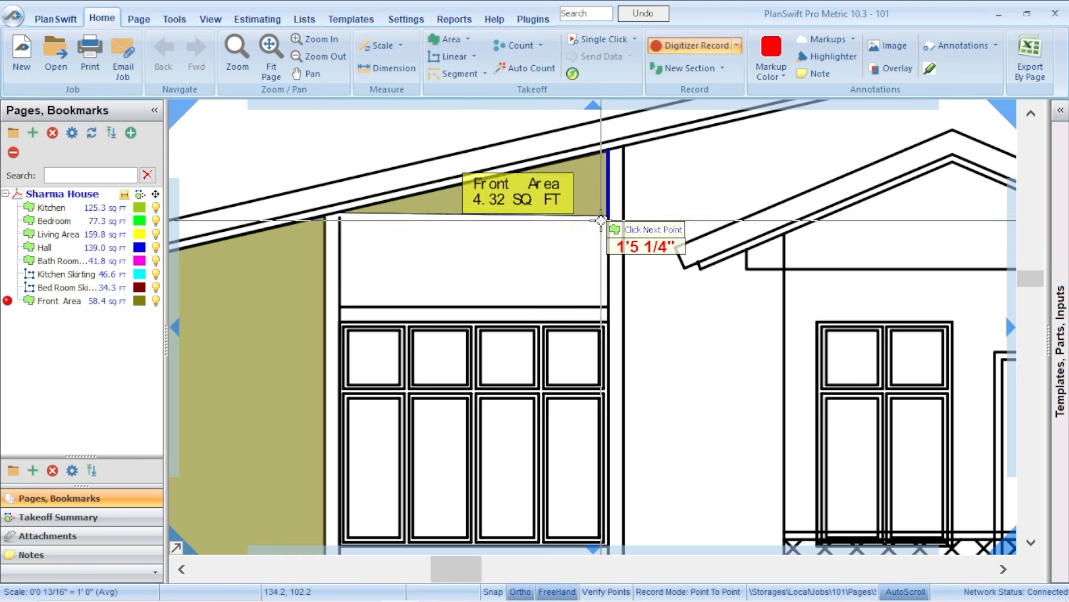
click(609, 307)
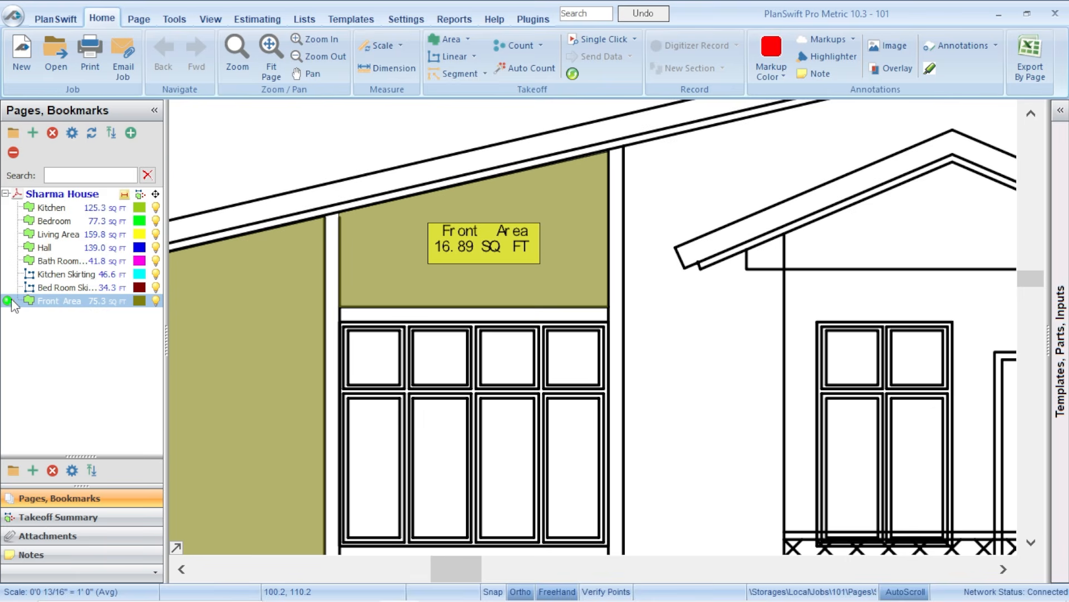
Step: Add a rectangular Front Area section between the upper window's sill and the top of the ground-floor bay, ending the section
scroll(455, 253, down, 2)
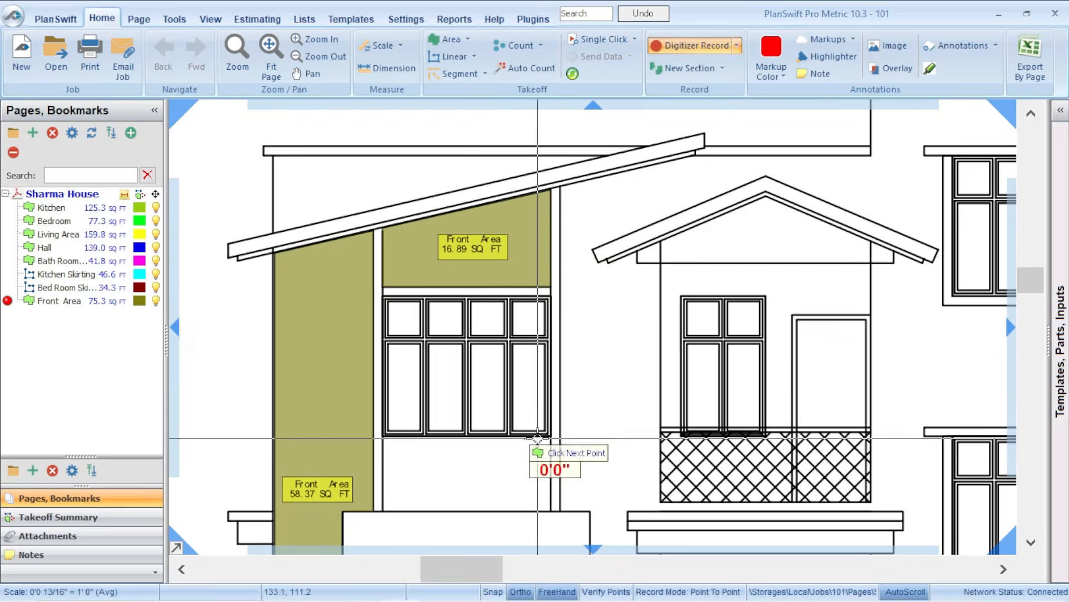
scroll(507, 442, up, 2)
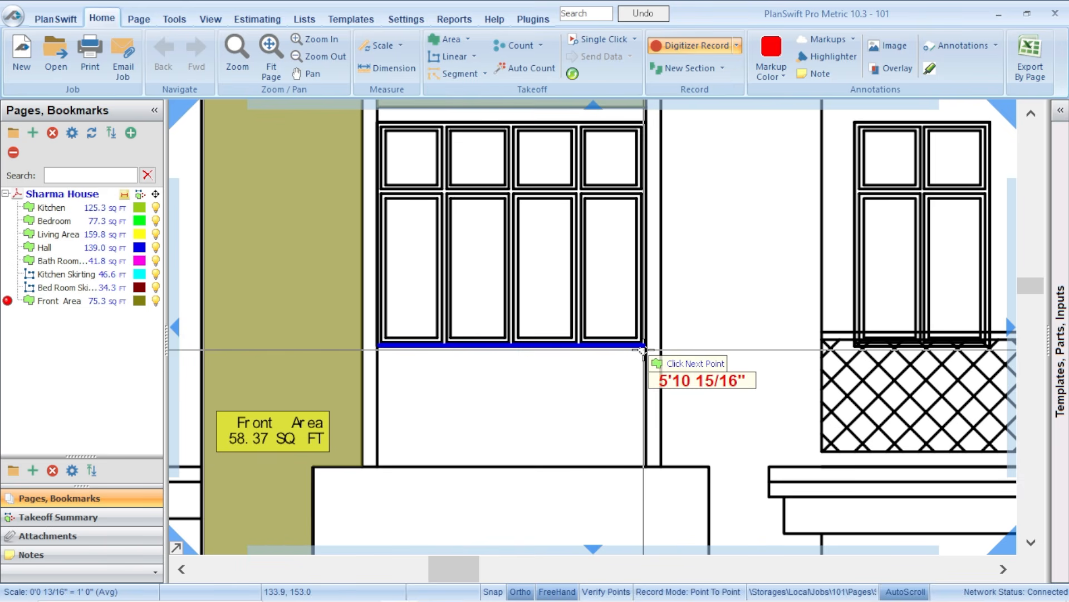
click(644, 348)
click(643, 466)
click(377, 466)
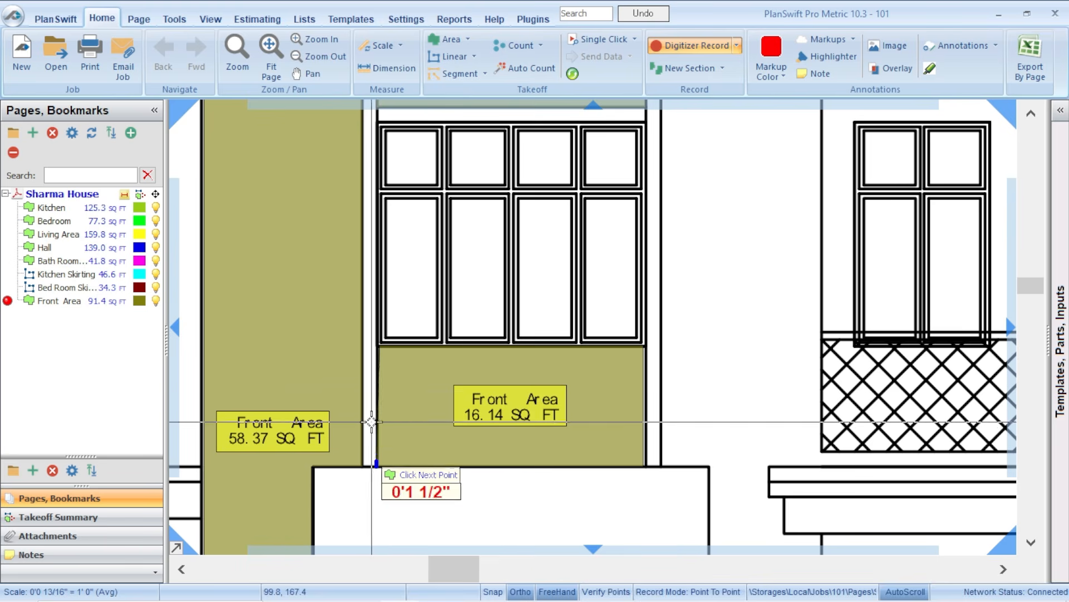
right_click(378, 346)
click(392, 380)
scroll(404, 337, down, 2)
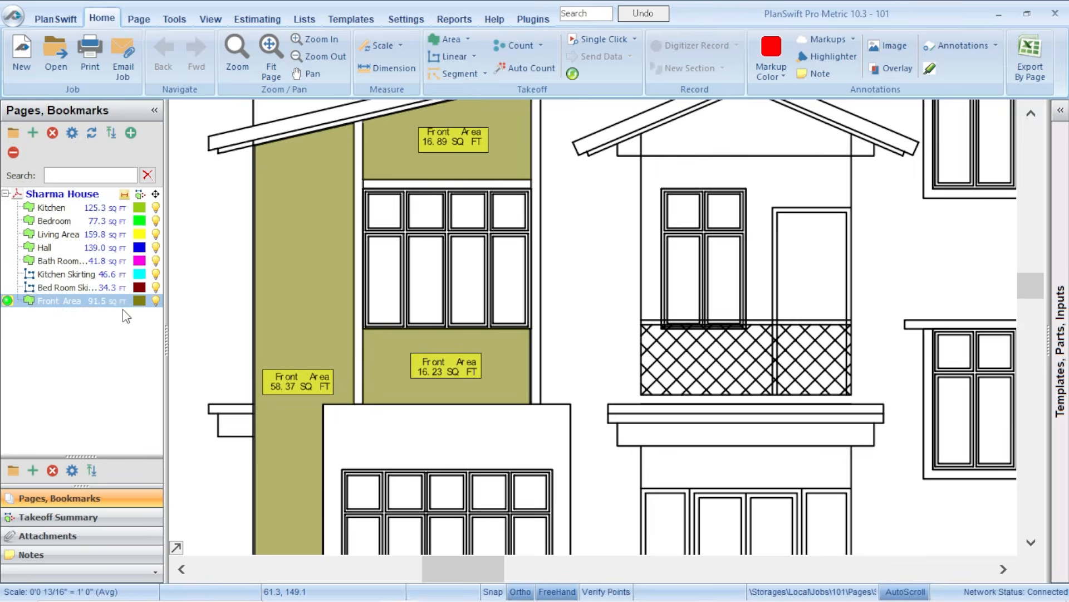
Step: Start a Front Area section beside the upper bay's right column, following the roof's underside and the parapet's lower edge to the tower
click(8, 301)
scroll(525, 305, down, 1)
scroll(720, 159, up, 2)
scroll(494, 167, down, 1)
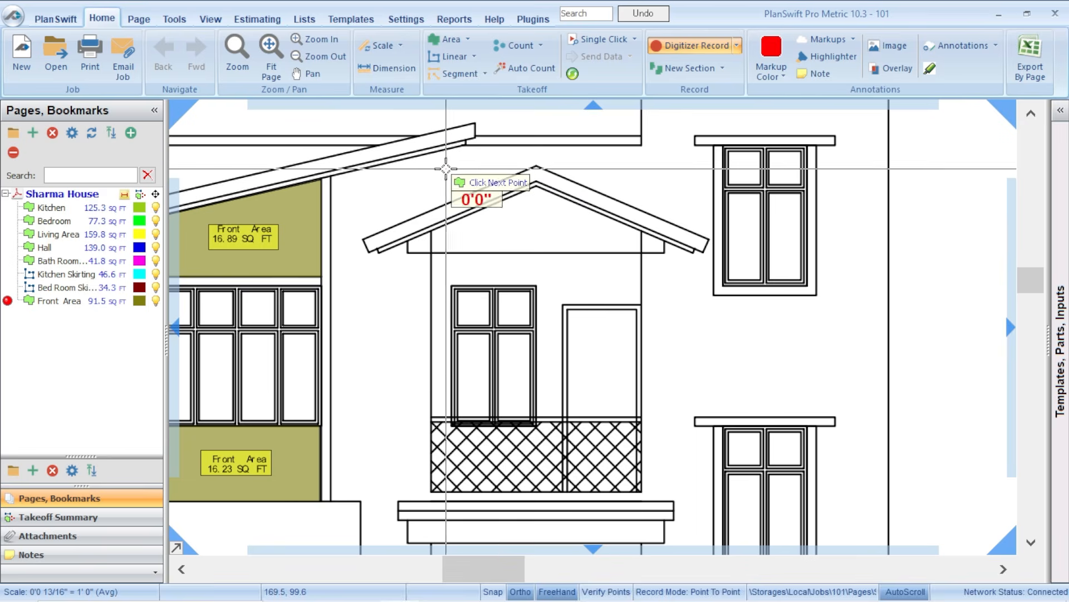
scroll(320, 179, up, 2)
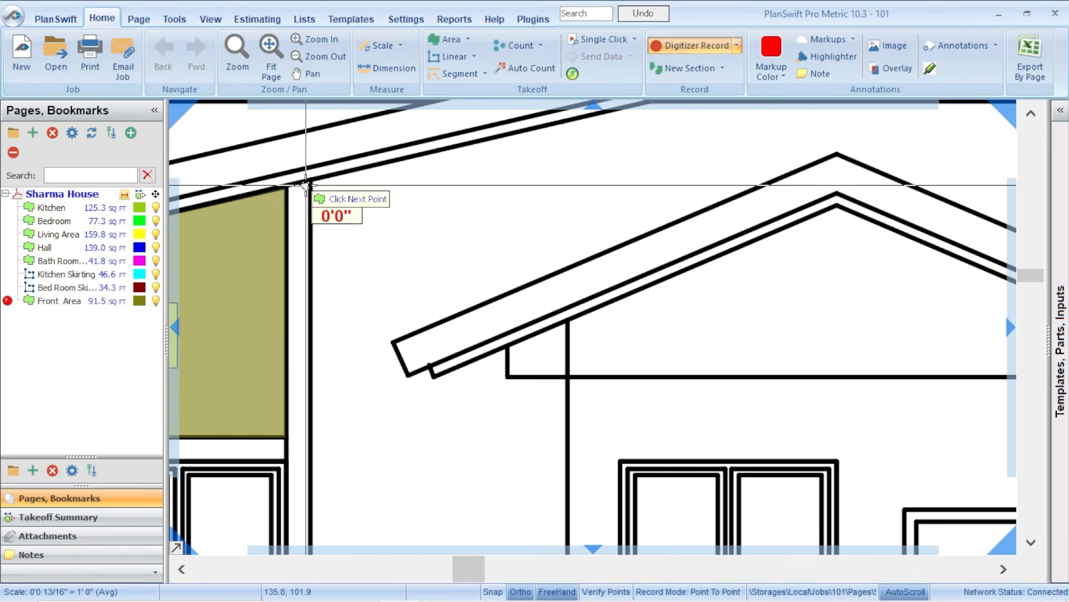
scroll(449, 170, down, 2)
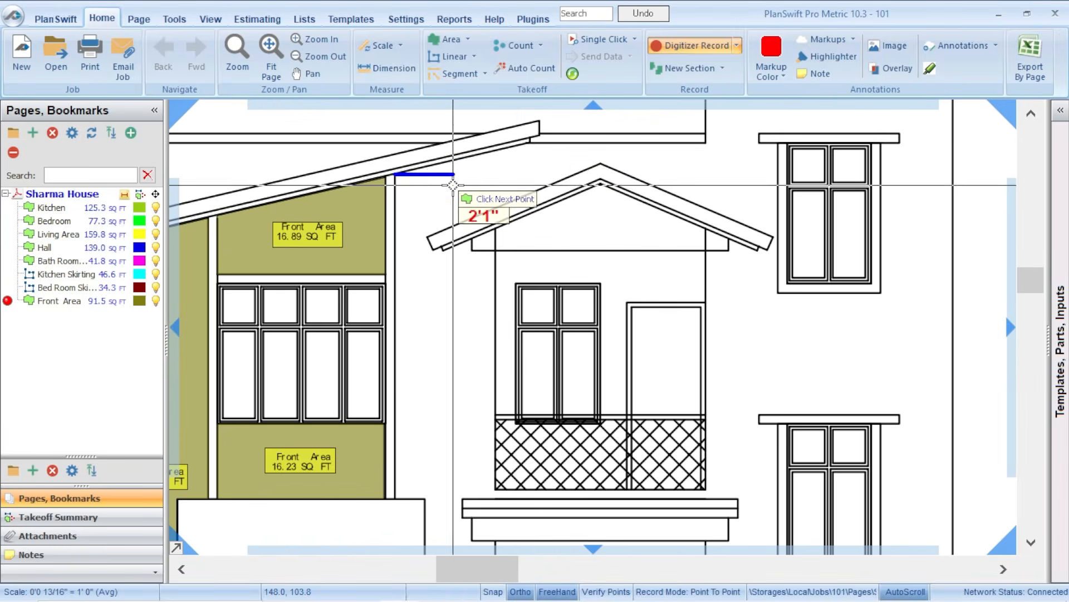
scroll(525, 142, up, 1)
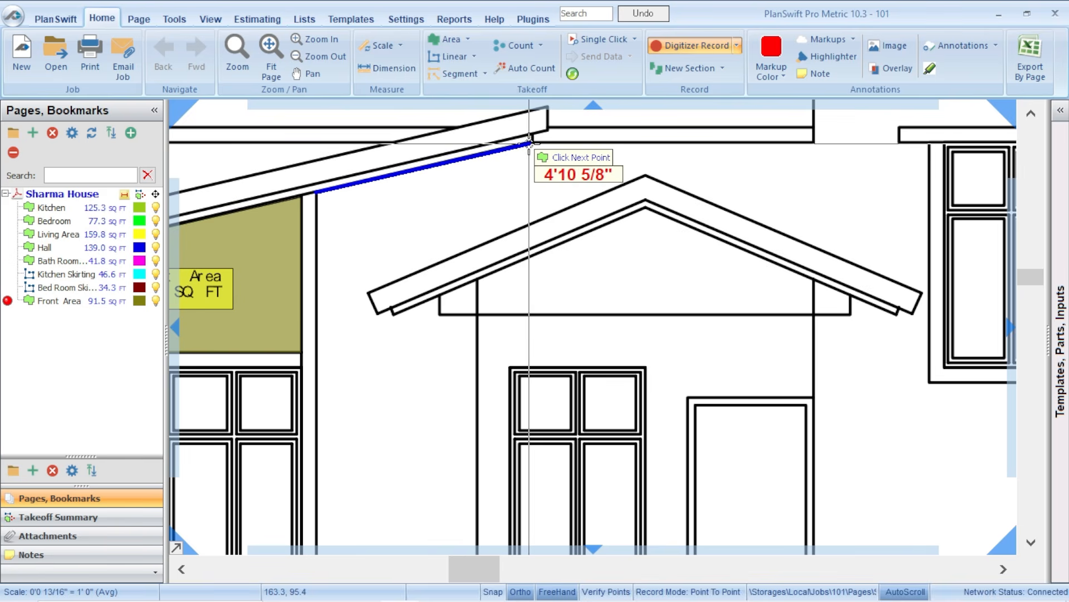
click(530, 142)
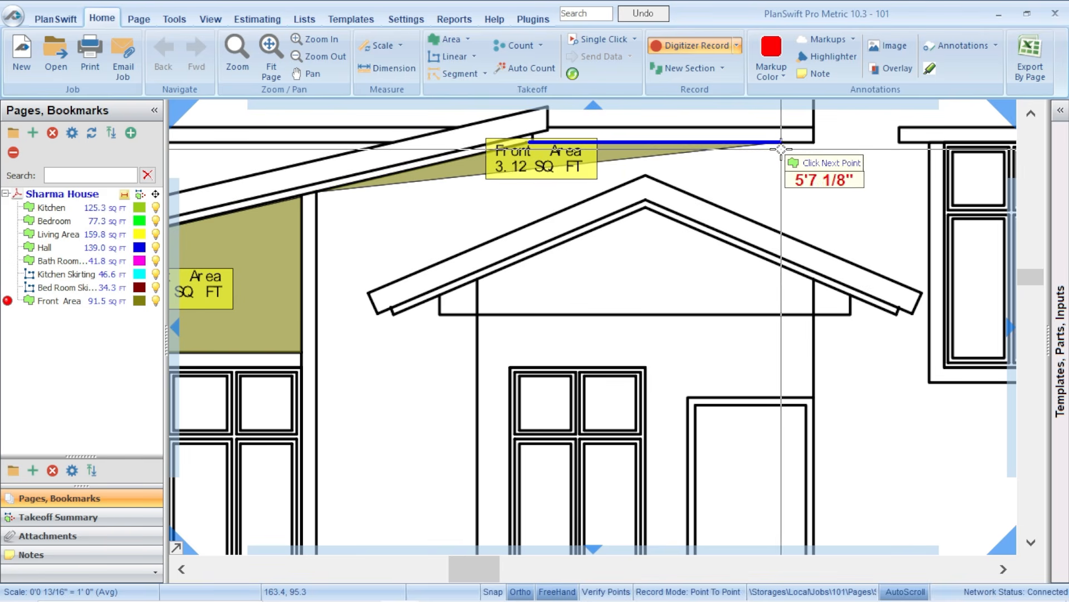
click(812, 153)
Step: Carry the Front Area outline up the tower's left edge and across beneath the tower's cap to its right edge
scroll(787, 174, down, 3)
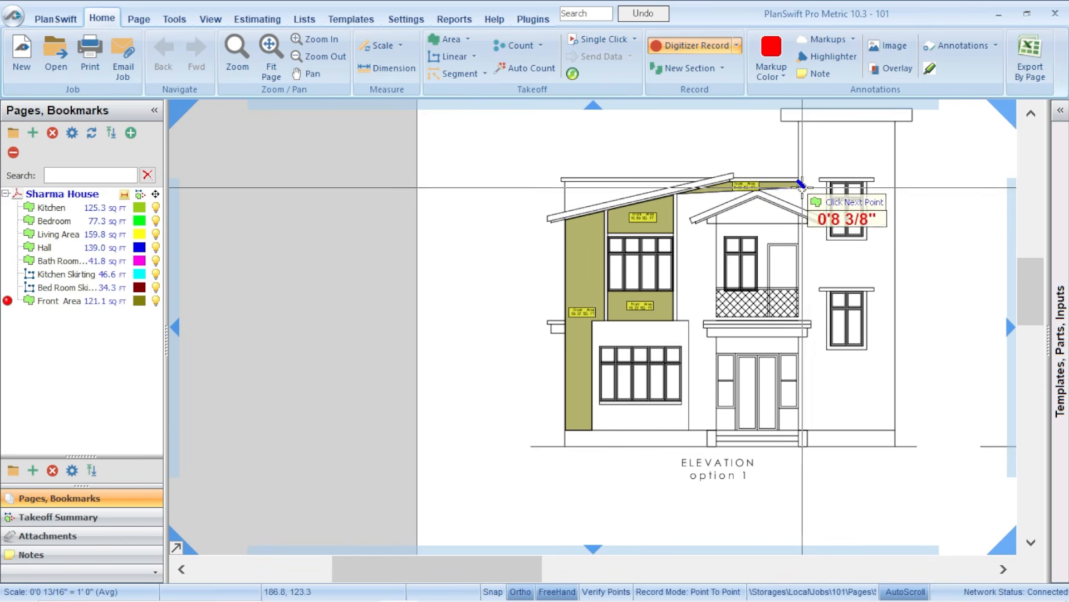
scroll(802, 178, up, 4)
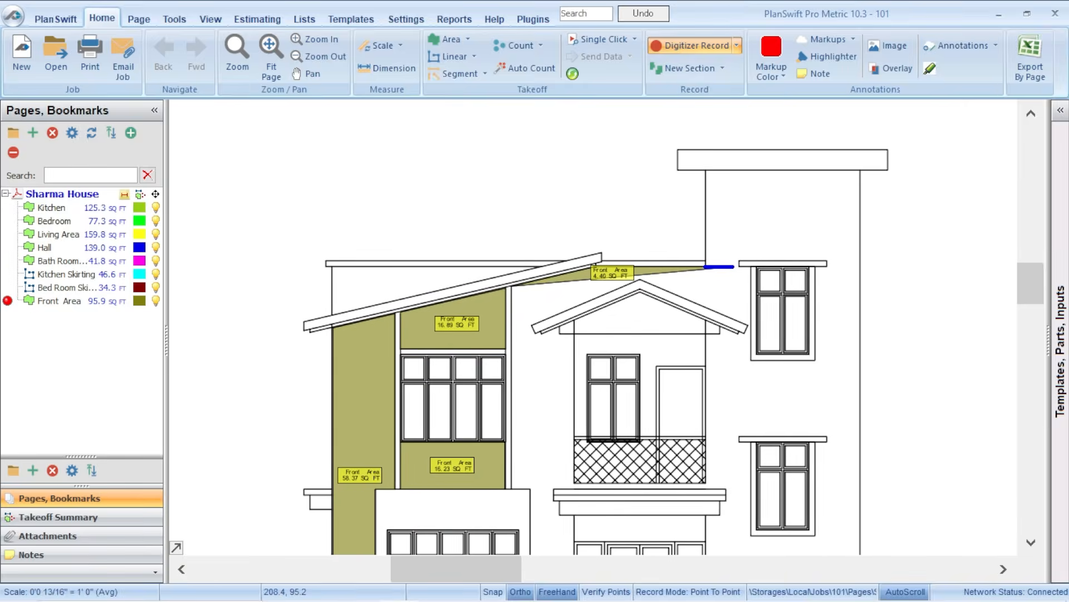
scroll(683, 174, up, 3)
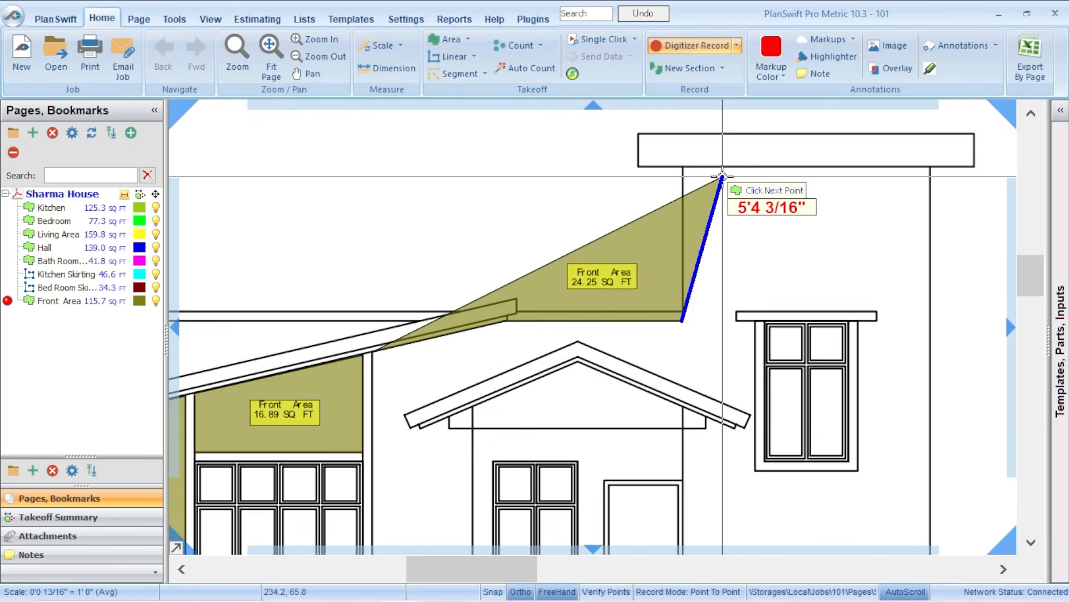
click(661, 164)
scroll(663, 163, down, 3)
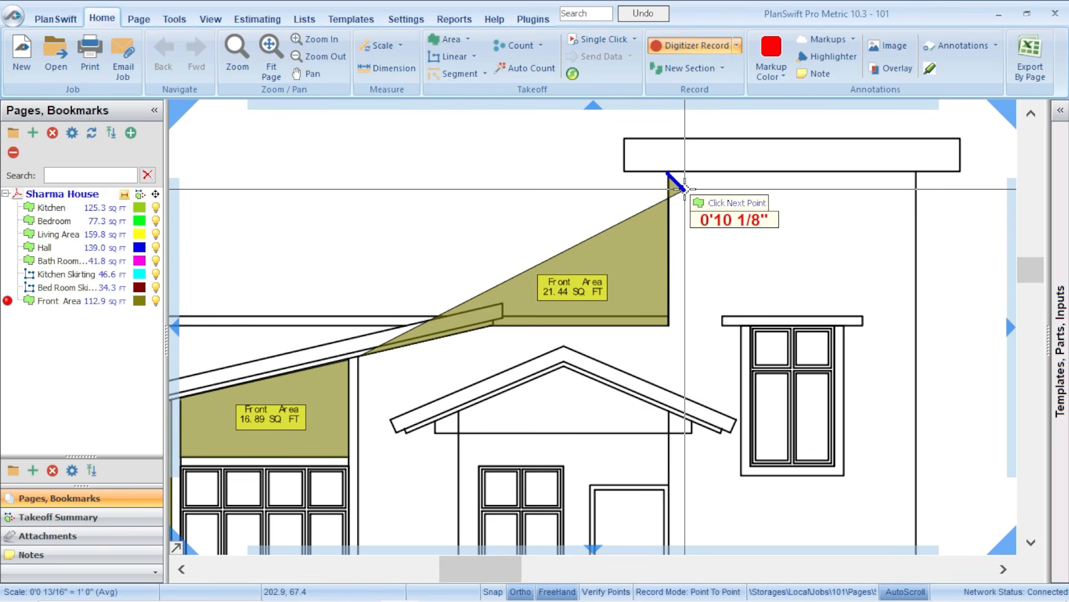
click(919, 175)
Step: Carry the Front Area outline down the tower's right edge to the plinth and along the plinth to the porch's right side
scroll(919, 175, down, 3)
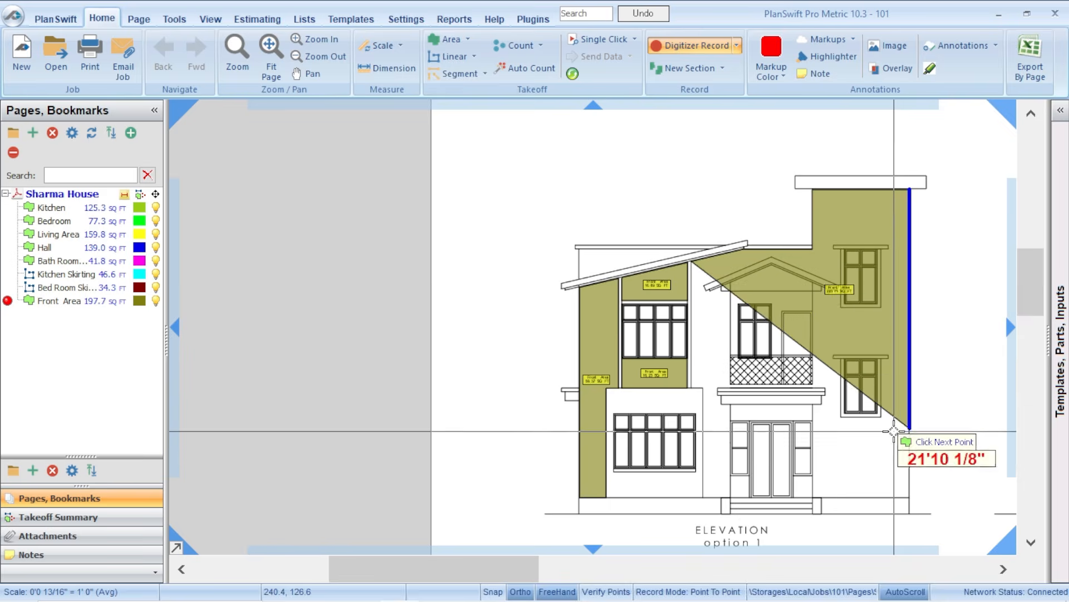
scroll(901, 473, up, 5)
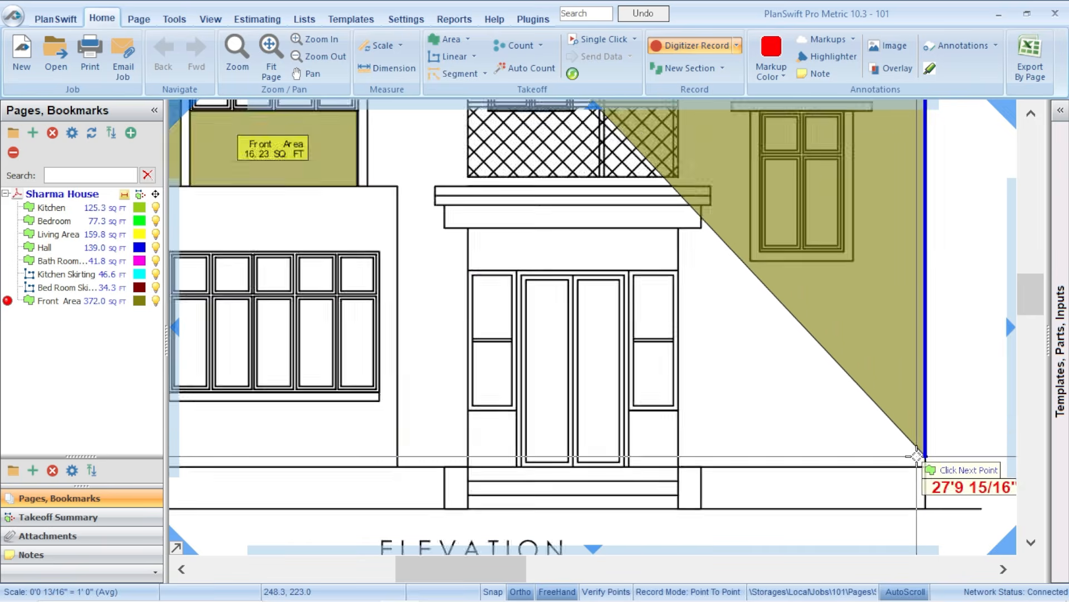
click(926, 472)
click(535, 471)
scroll(531, 357, down, 3)
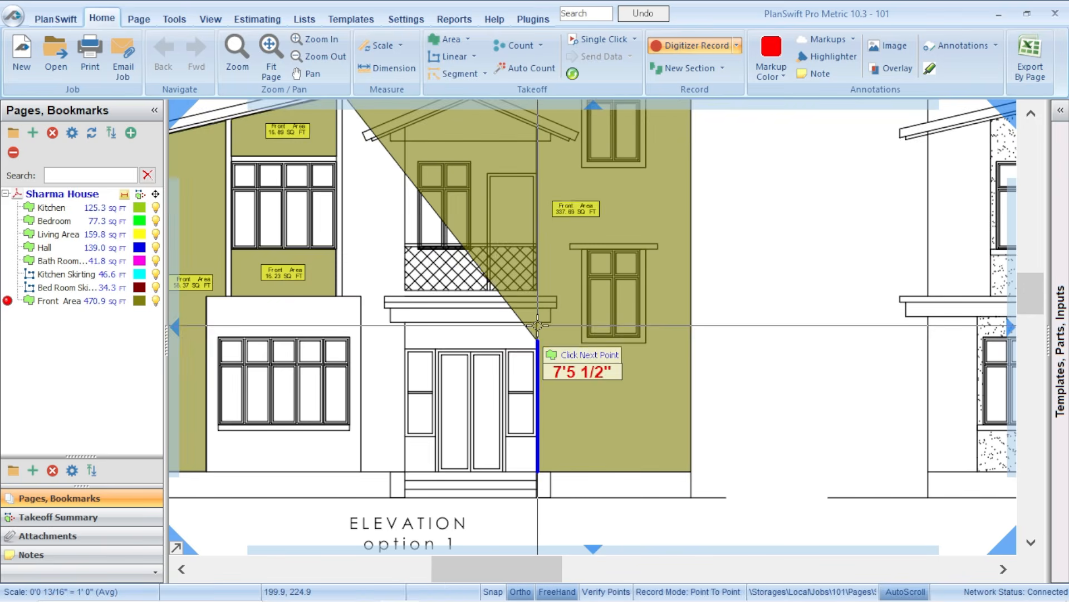
Step: Carry the Front Area outline up the porch's right side and around the stepped underside of the canopy's right end
scroll(536, 347, up, 3)
scroll(536, 347, up, 2)
click(536, 339)
click(593, 339)
click(592, 283)
click(621, 282)
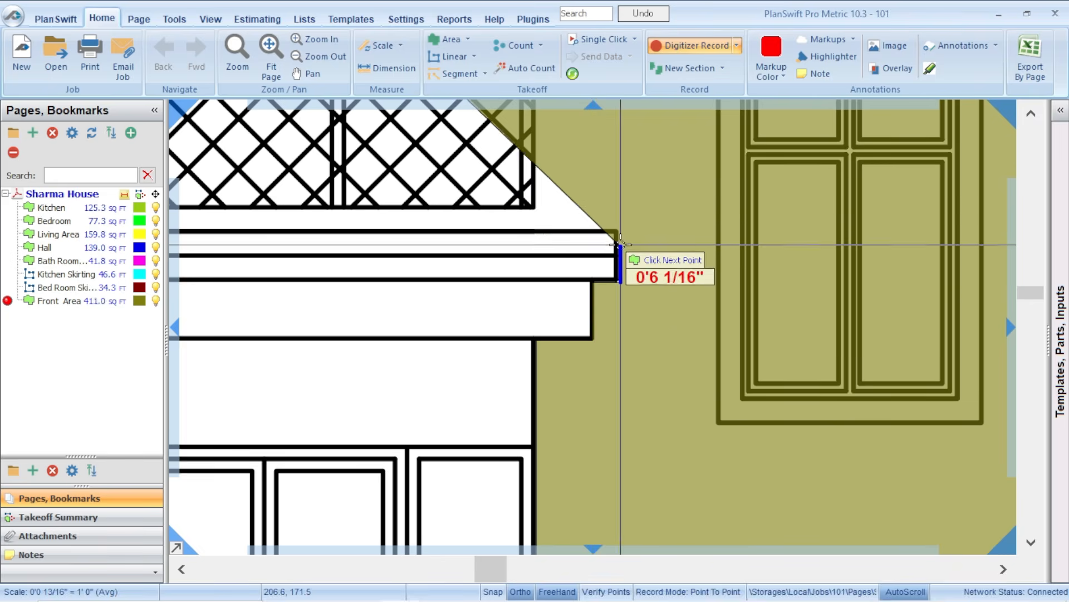
Step: Carry the Front Area outline along the canopy's top and down its stepped left end to the porch's left side
scroll(566, 236, down, 4)
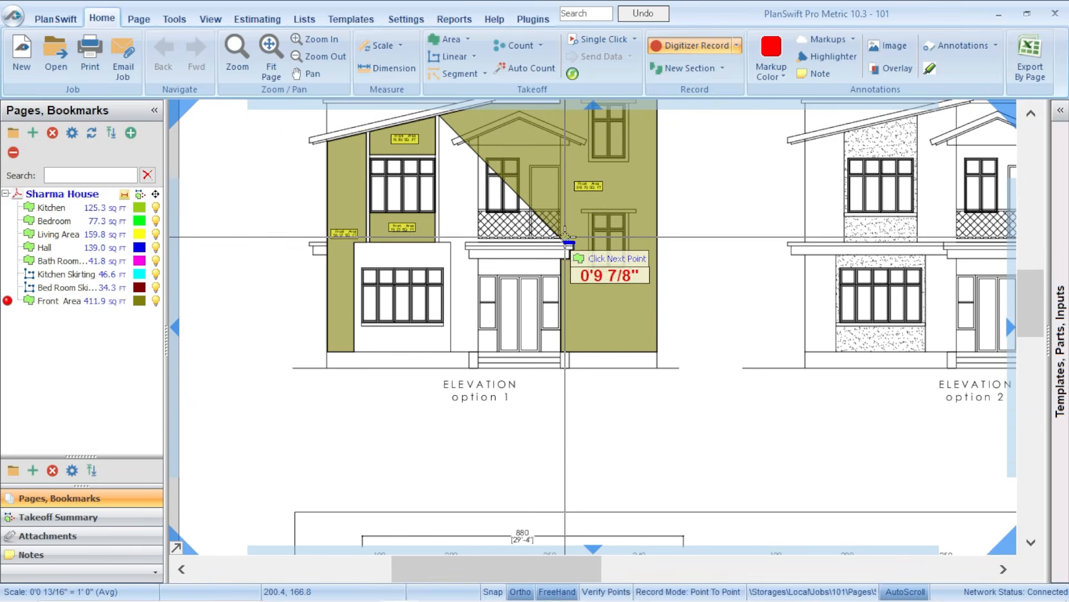
scroll(564, 230, up, 4)
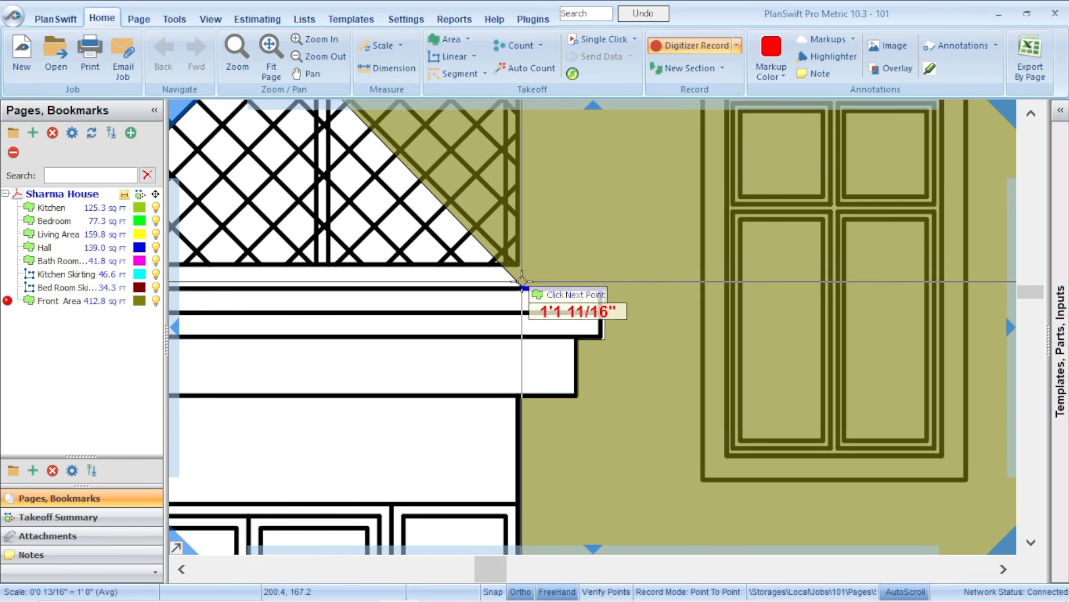
scroll(521, 281, down, 2)
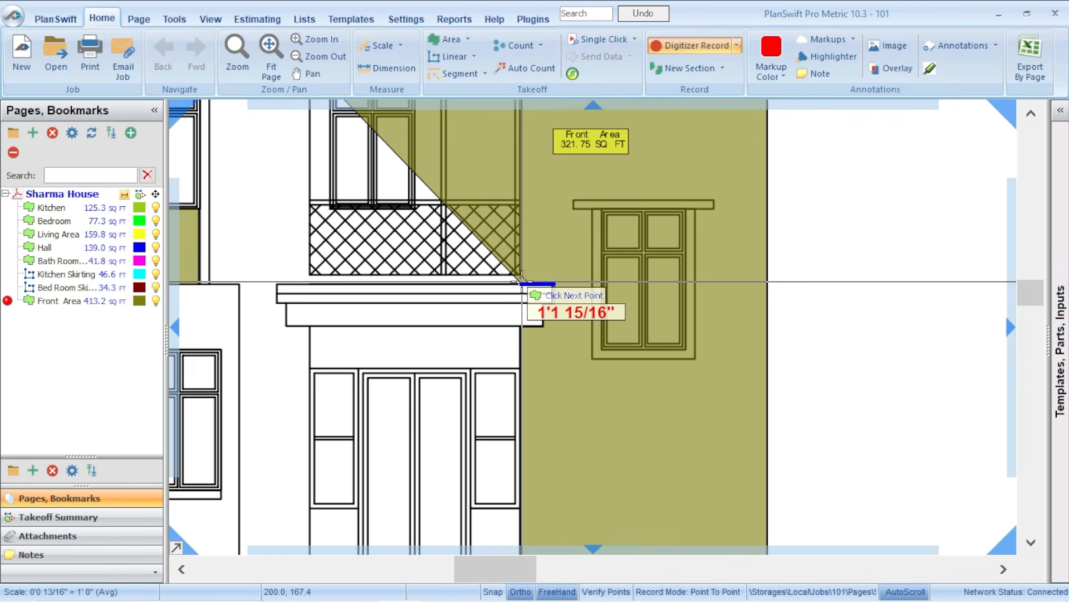
scroll(277, 281, up, 3)
click(277, 289)
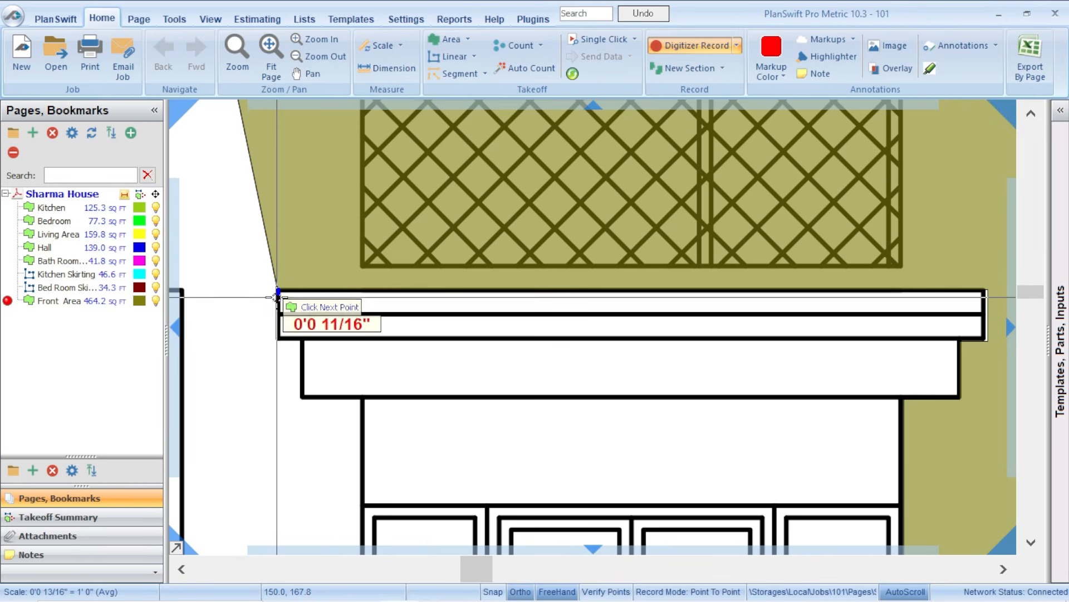
click(276, 340)
click(301, 339)
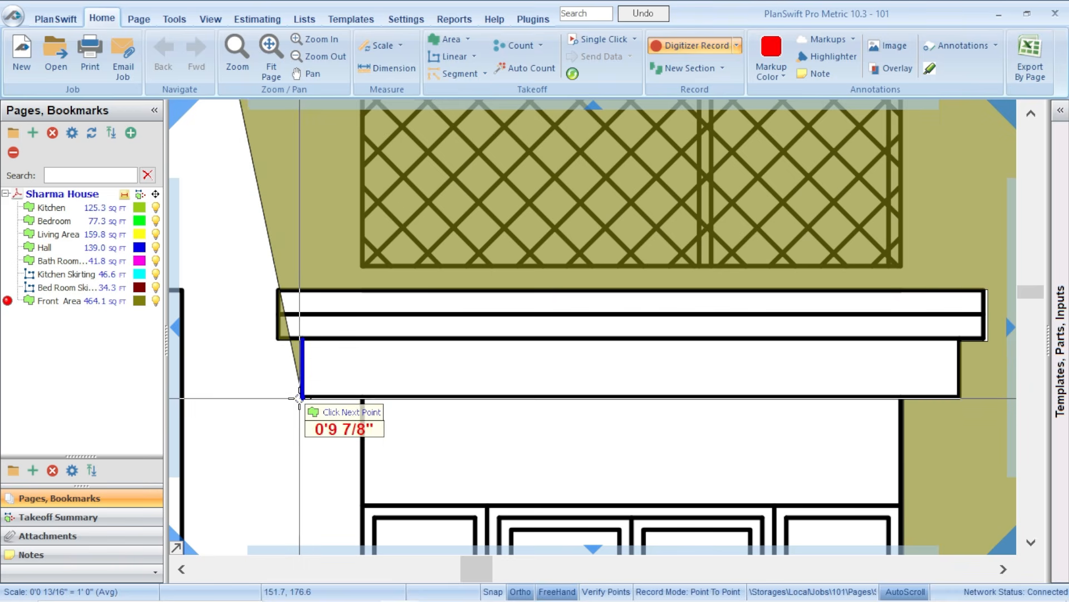
click(300, 397)
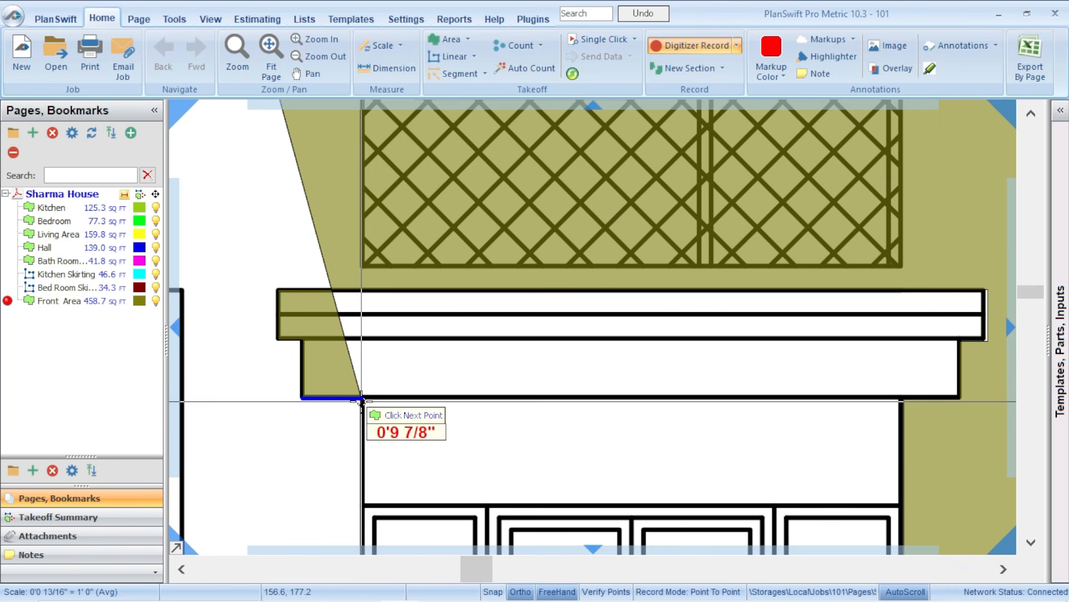
click(360, 398)
Step: Carry the Front Area outline down the porch's left side to the top of the plinth
scroll(358, 551, down, 3)
scroll(365, 491, up, 3)
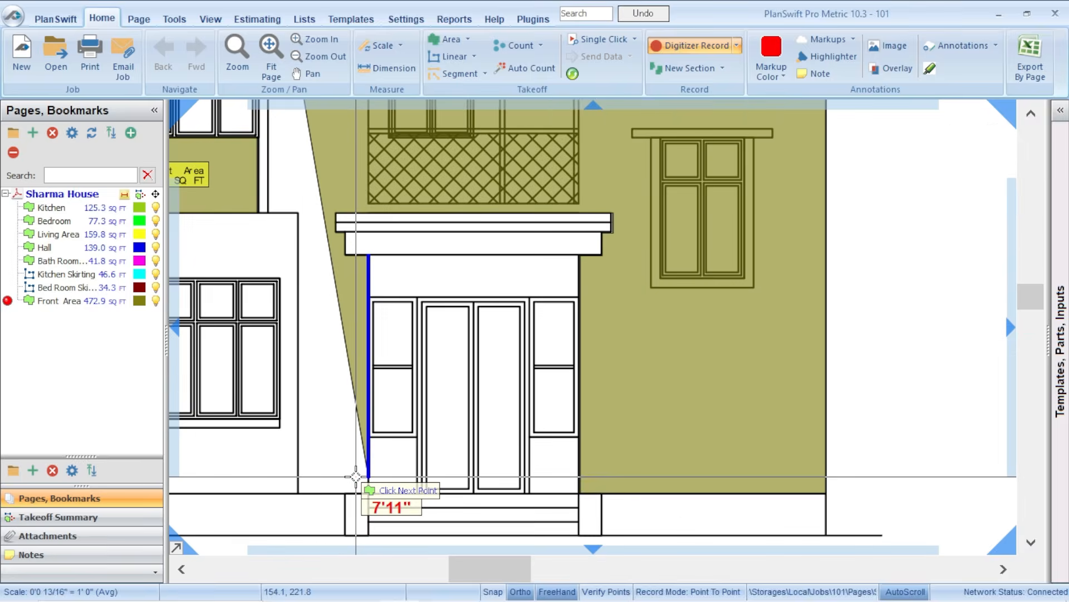
scroll(368, 440, up, 2)
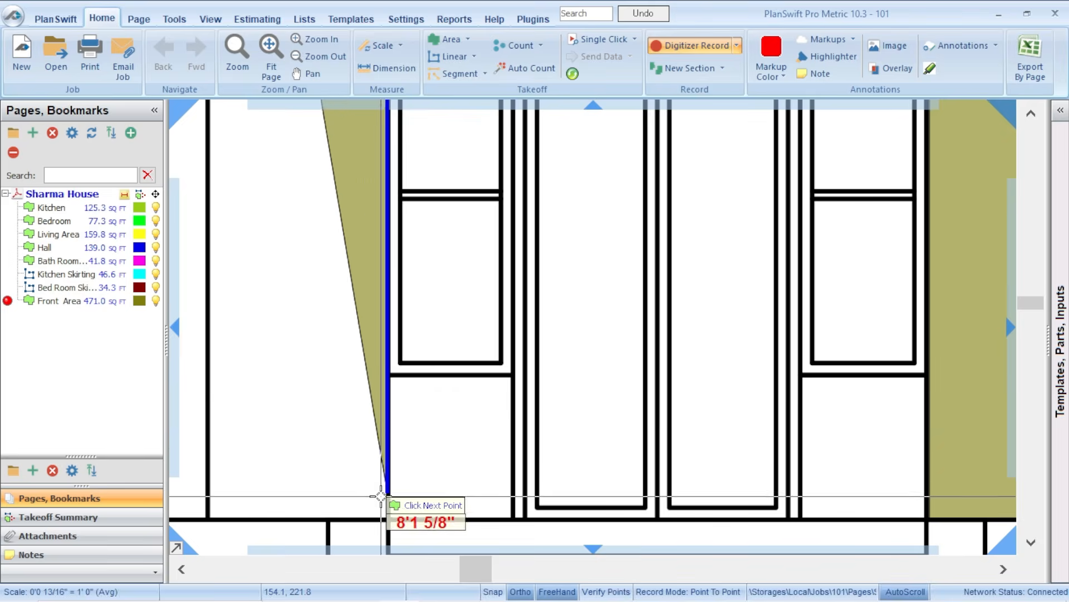
scroll(428, 390, down, 2)
scroll(423, 412, down, 2)
scroll(405, 441, up, 3)
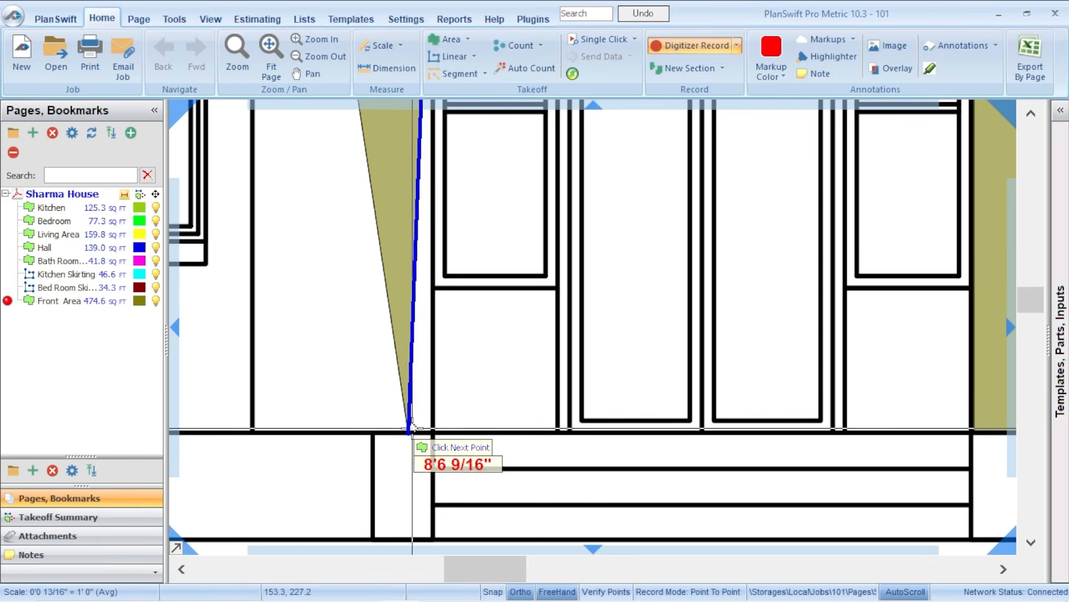
click(431, 429)
Step: Carry the Front Area outline along the plinth to the ground-floor bay and up the bay's right edge to its top
scroll(430, 428, down, 3)
scroll(257, 422, down, 2)
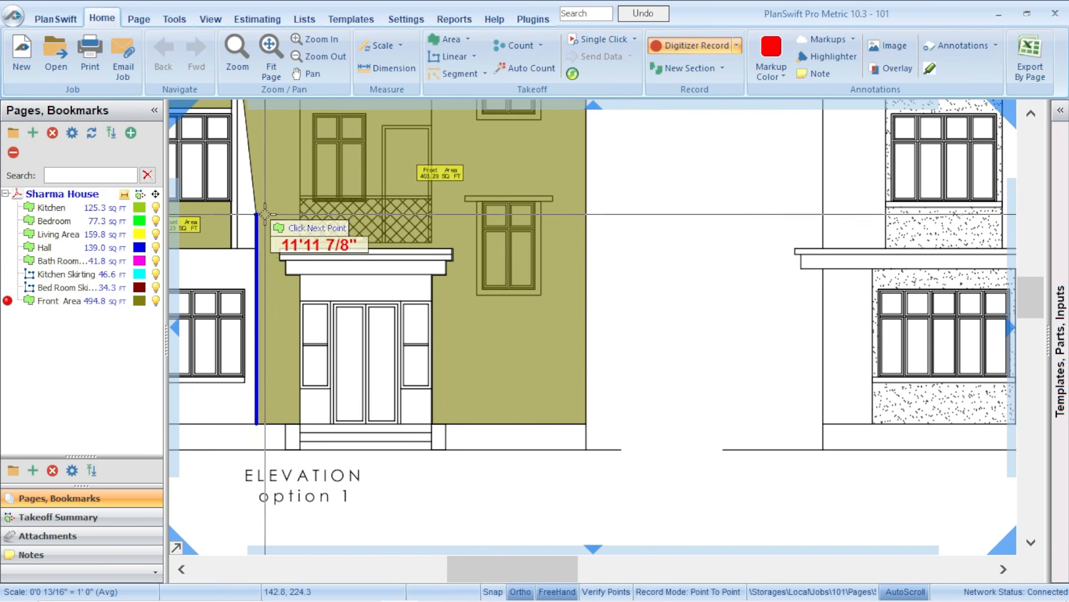
scroll(273, 217, up, 1)
scroll(267, 217, down, 2)
scroll(262, 217, up, 3)
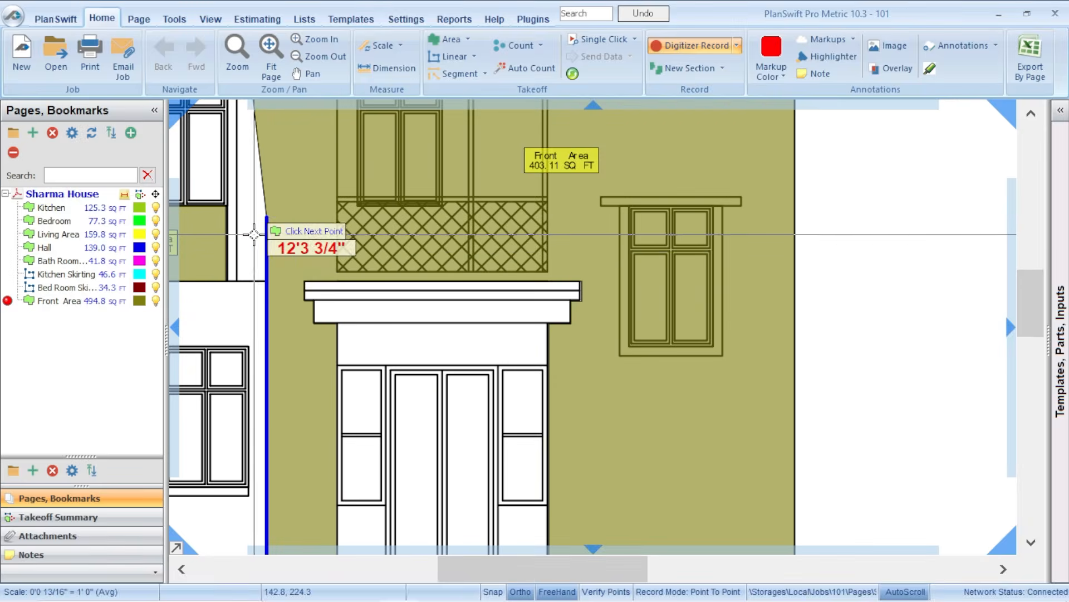
scroll(380, 350, down, 2)
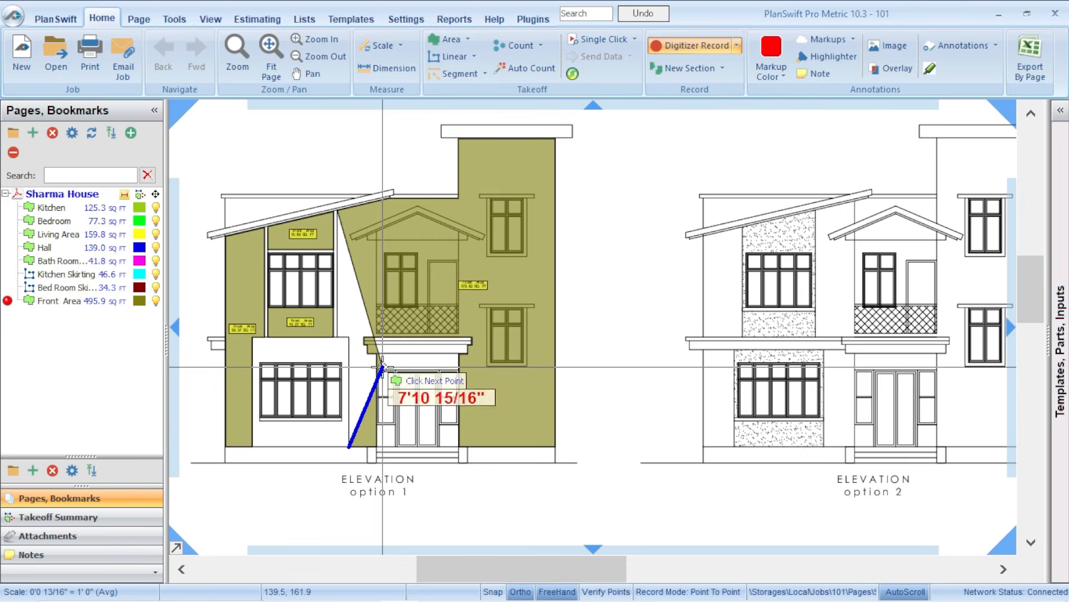
scroll(349, 348, up, 2)
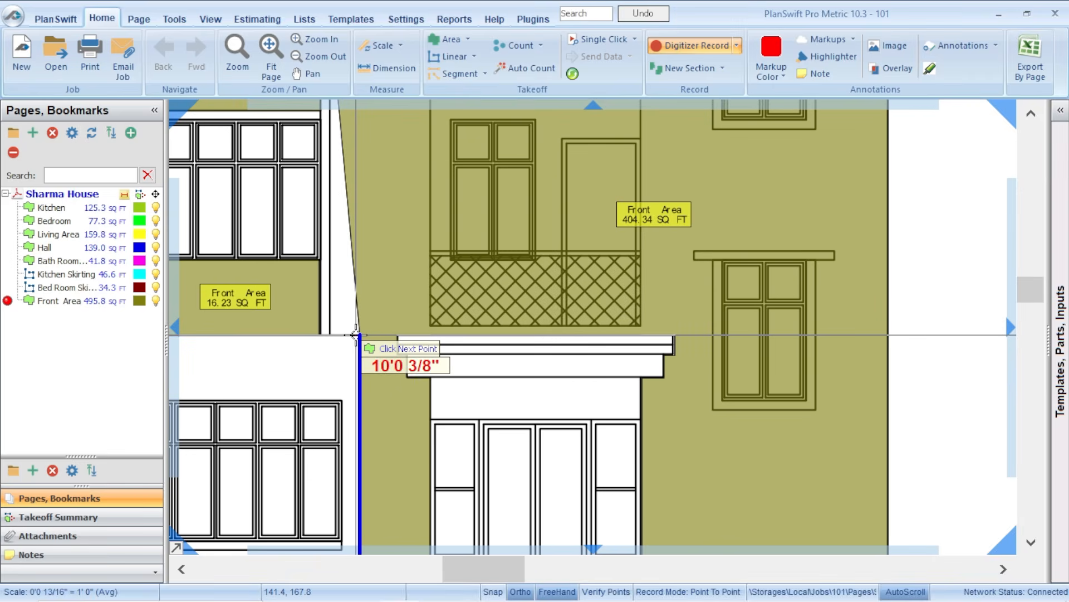
scroll(355, 335, up, 3)
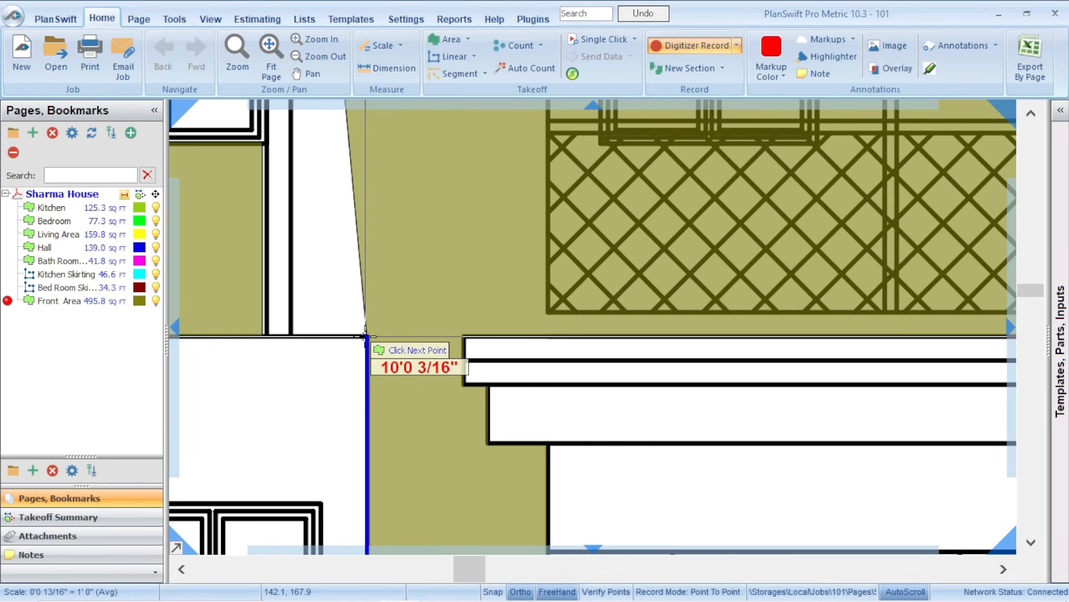
click(360, 334)
Step: Close the Front Area outline along the bay's top and up the upper column to the roof's underside, ending the section
scroll(298, 341, down, 3)
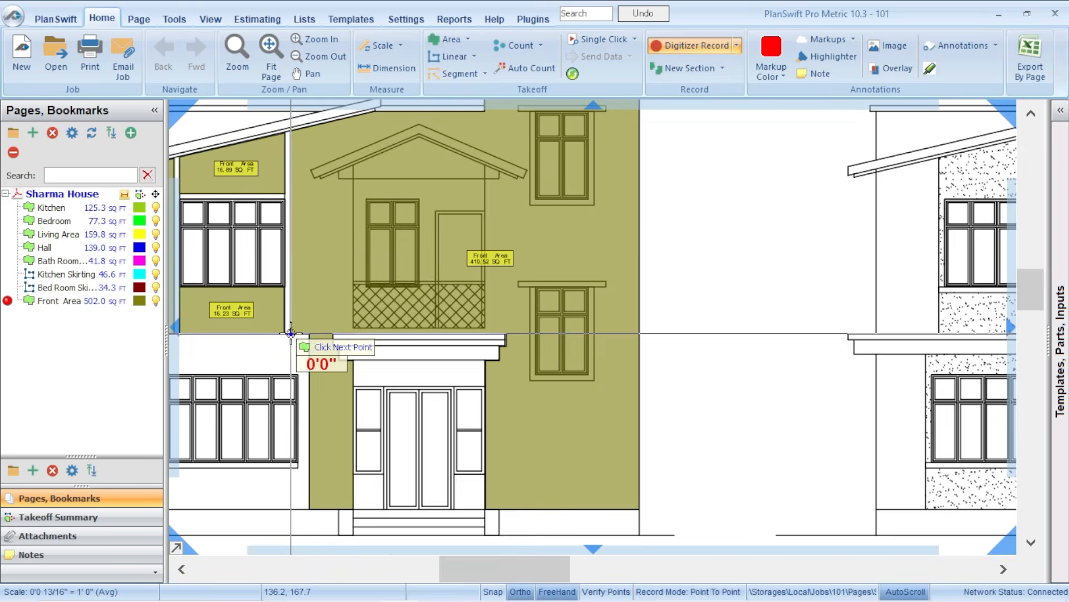
scroll(296, 146, up, 3)
scroll(295, 146, up, 2)
right_click(282, 148)
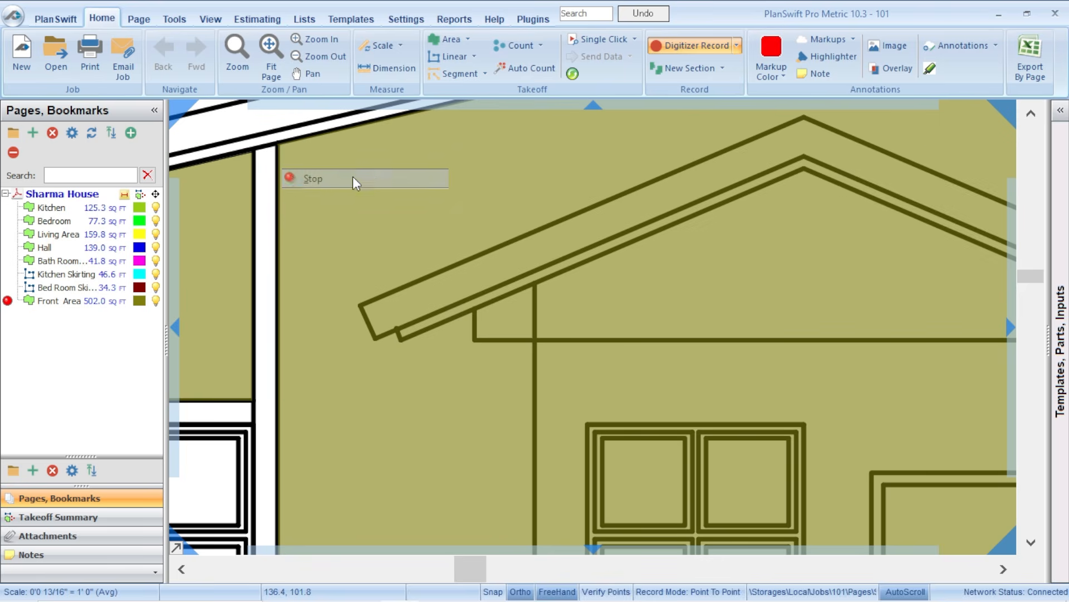
scroll(378, 178, down, 2)
key(Escape)
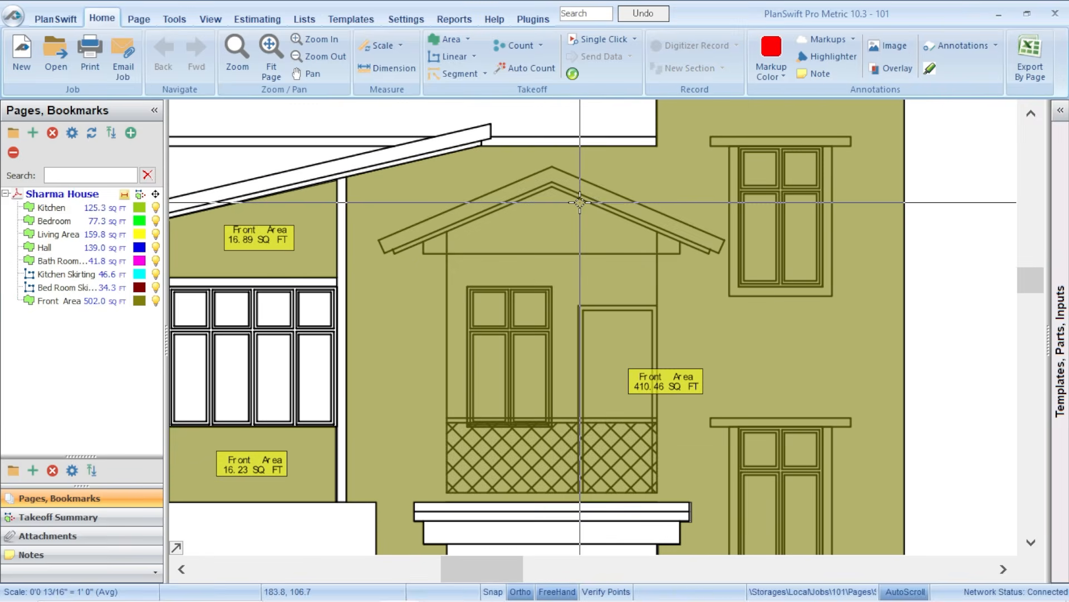
Step: Start a point-to-point subtraction from the large Front Area section, tracing the upper right window's lintel across its top and around its right end
scroll(579, 202, down, 2)
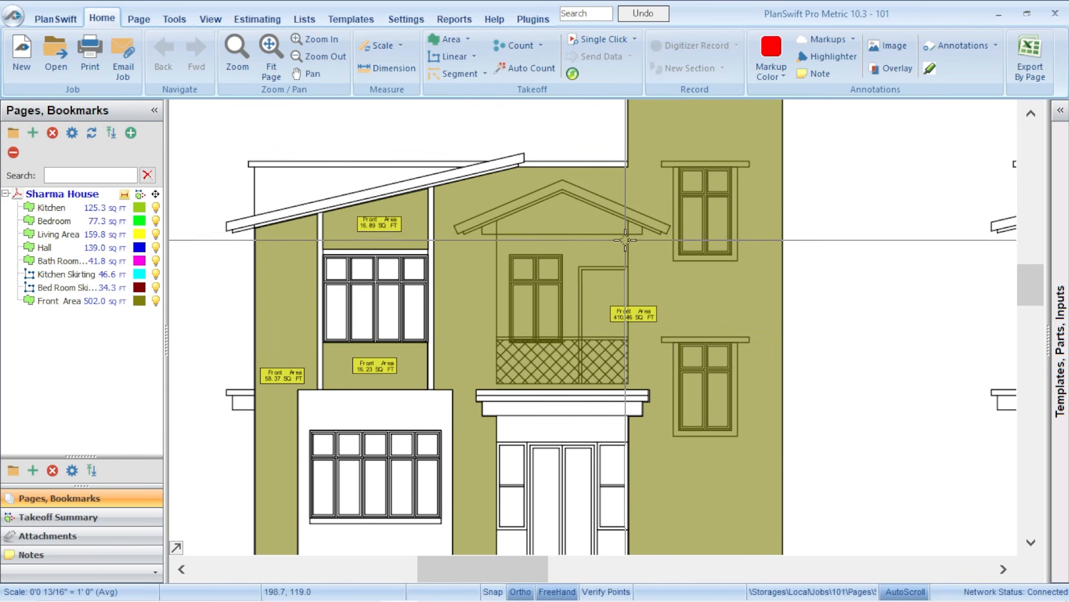
scroll(608, 229, down, 2)
scroll(537, 205, up, 4)
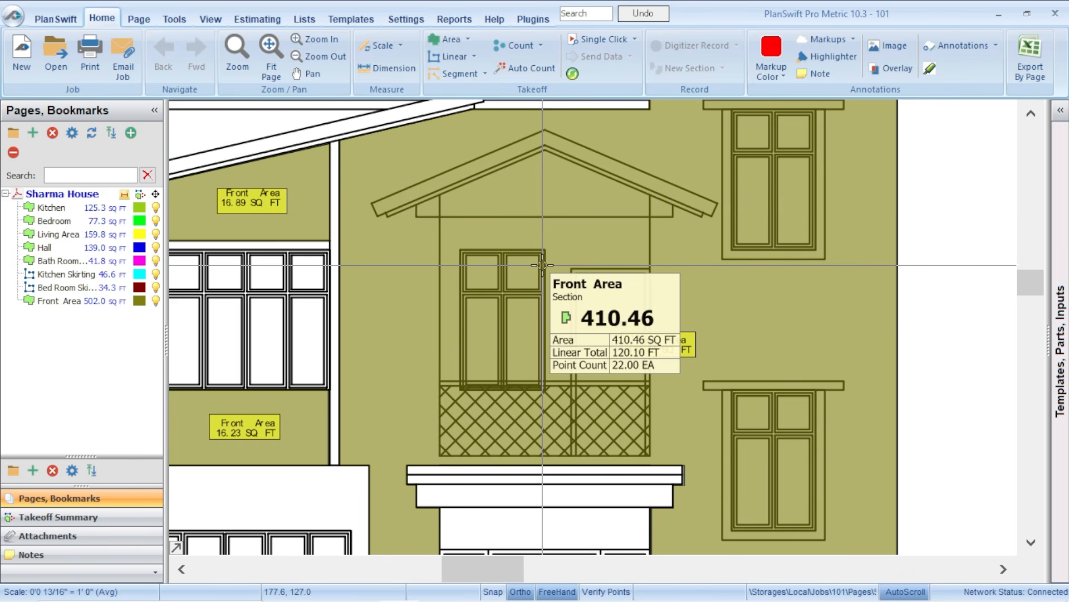
right_click(561, 230)
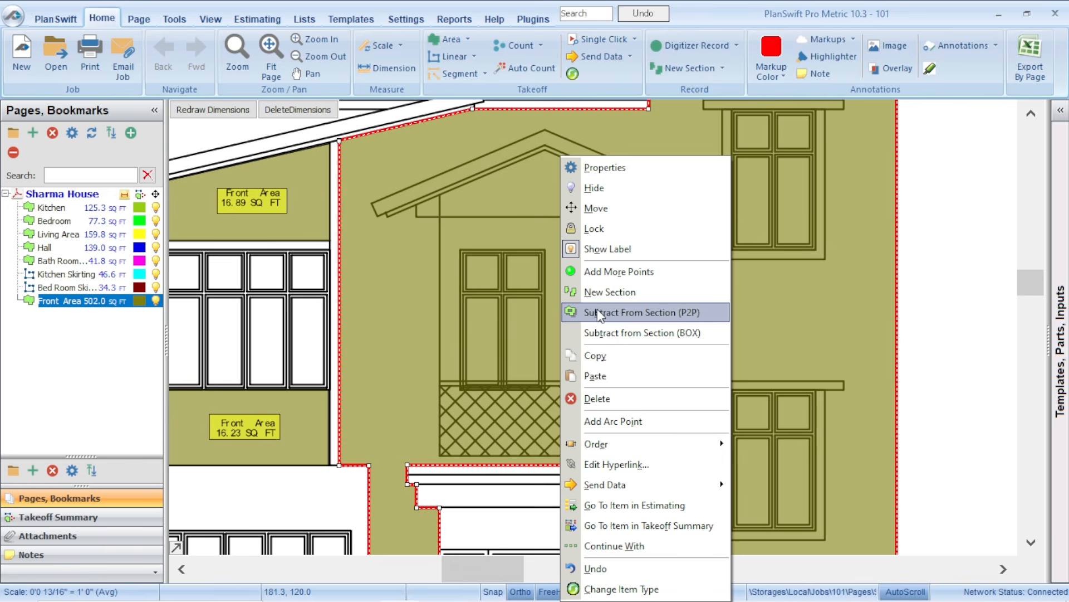
click(661, 321)
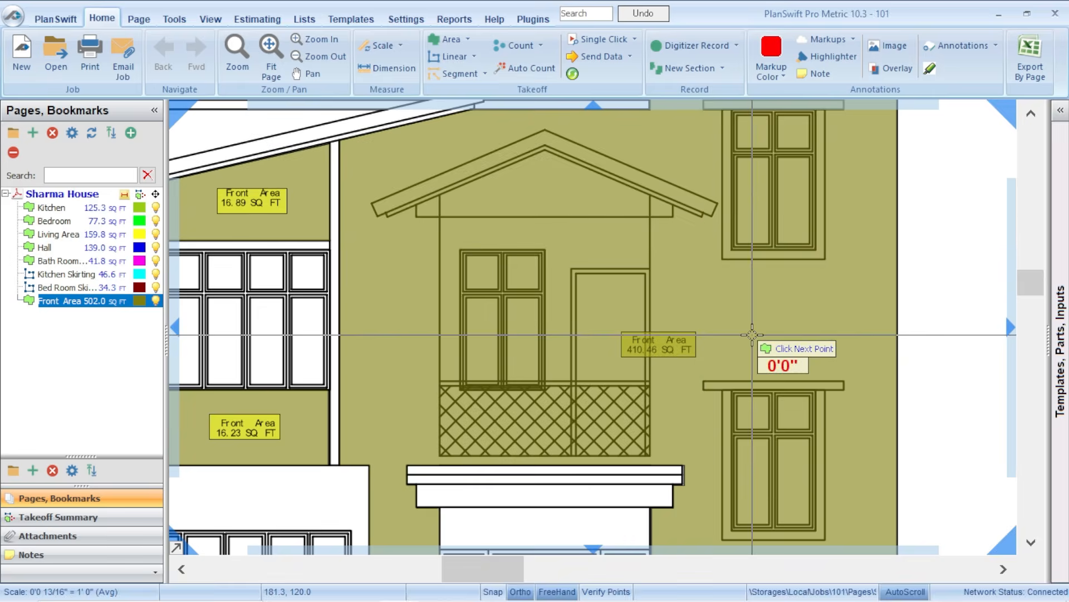
scroll(793, 269, down, 3)
scroll(797, 271, up, 3)
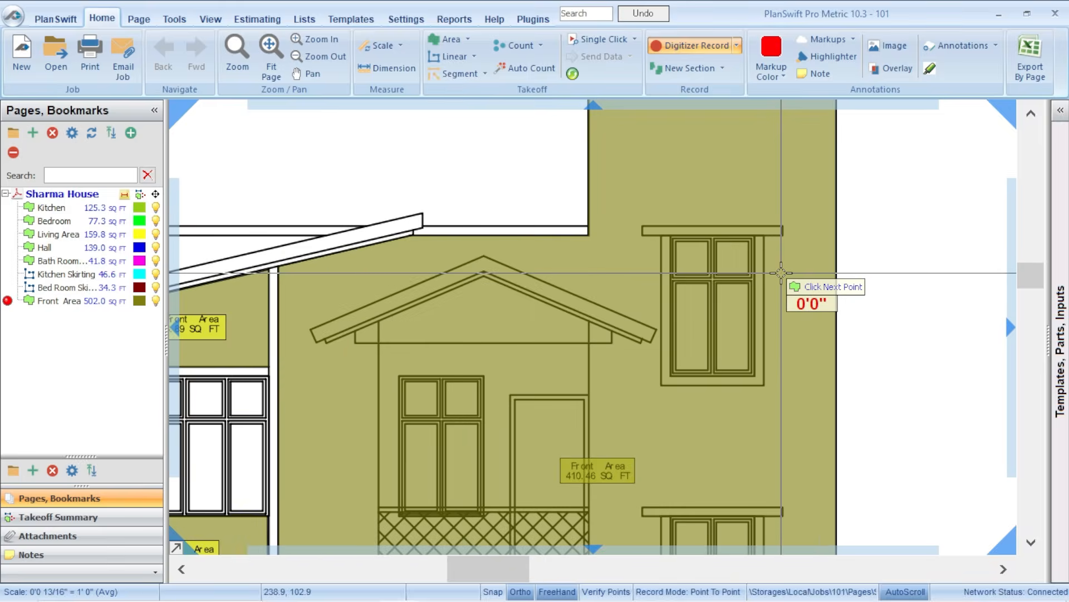
scroll(788, 282, up, 3)
scroll(633, 202, down, 3)
scroll(573, 215, down, 1)
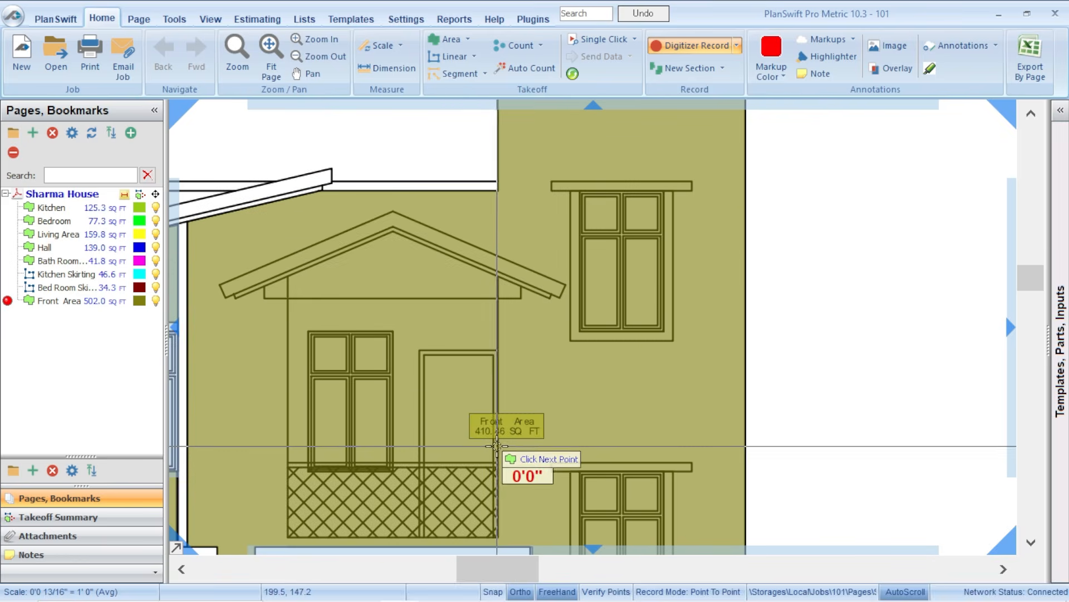
scroll(492, 445, up, 2)
scroll(491, 445, up, 2)
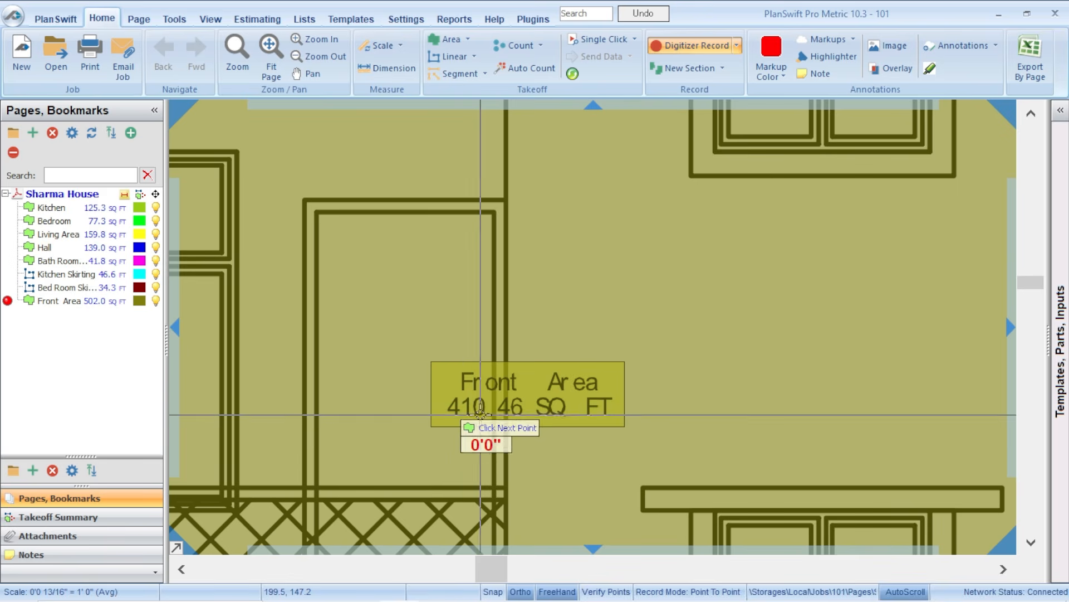
scroll(546, 429, down, 3)
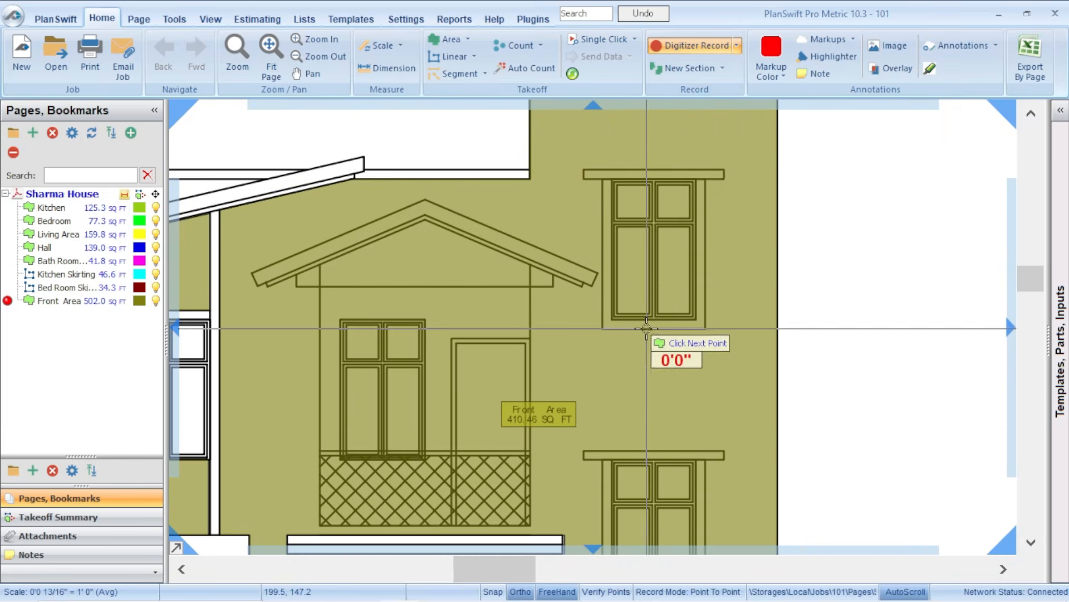
scroll(673, 169, up, 3)
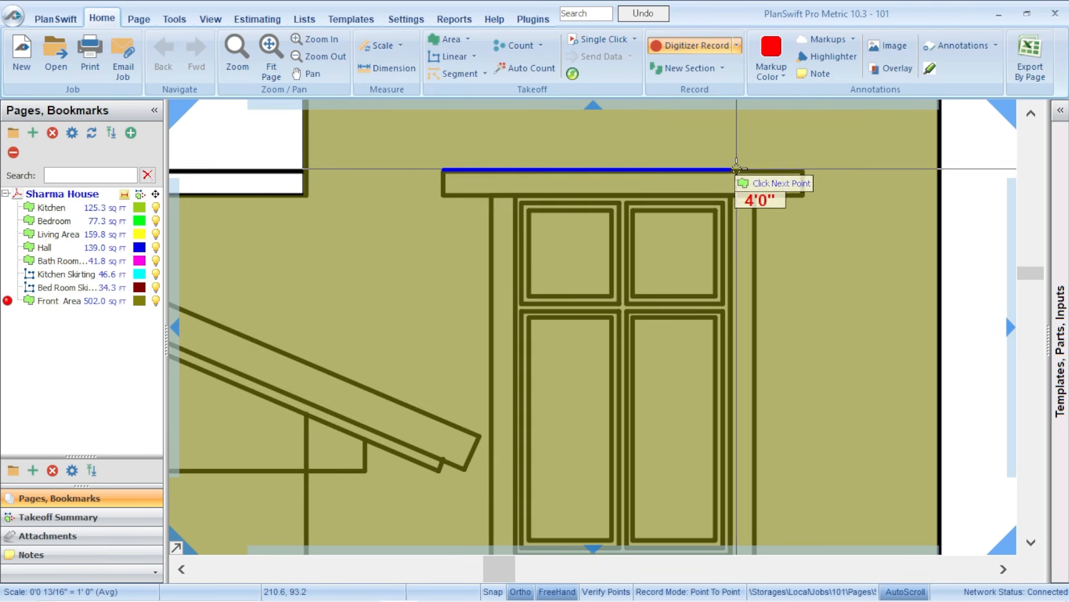
click(805, 171)
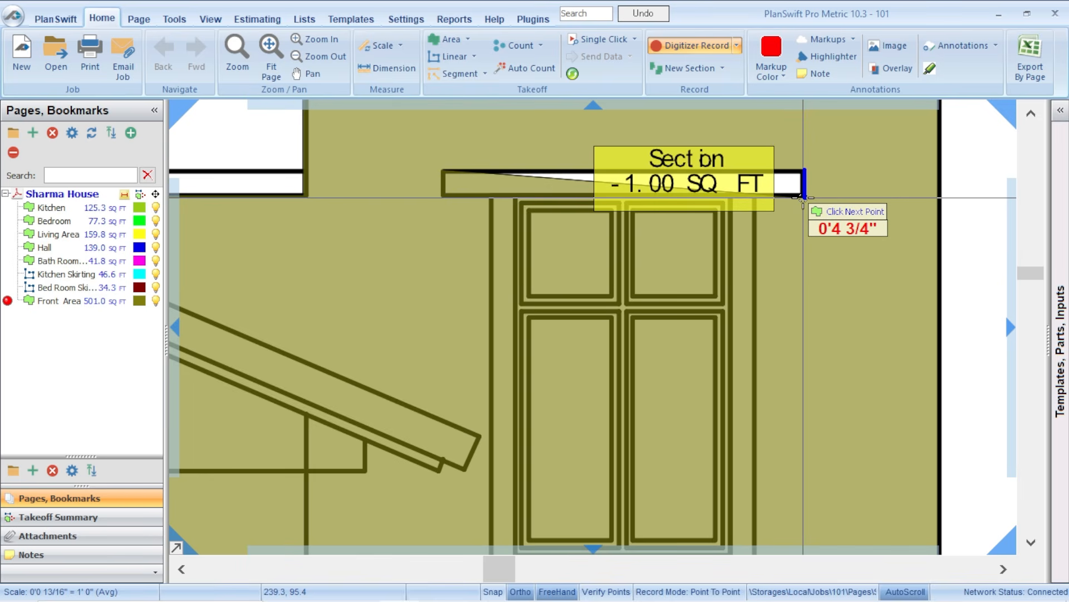
click(804, 197)
click(757, 199)
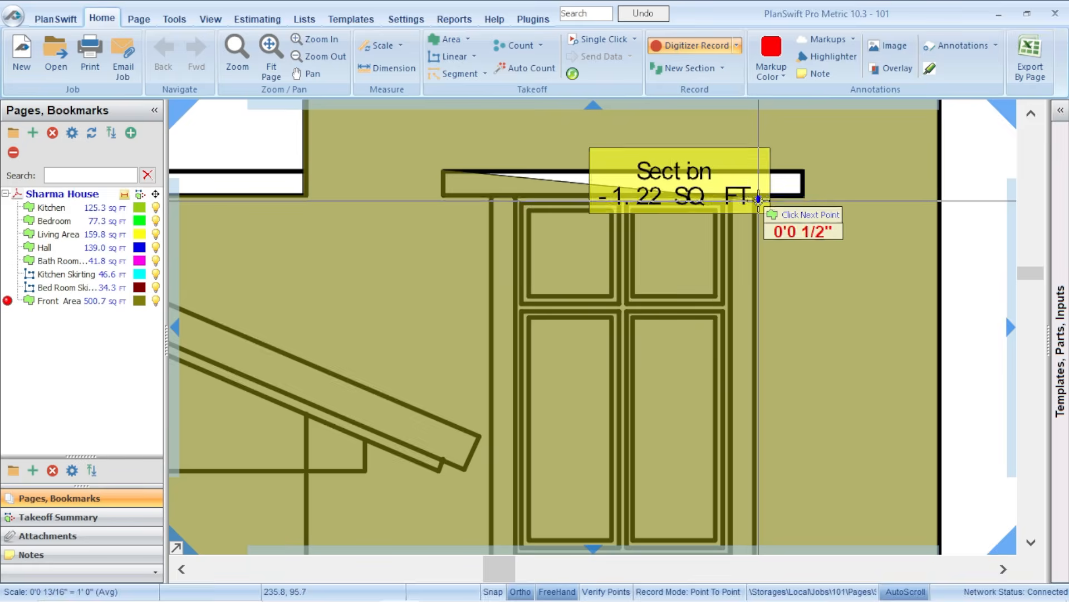
Step: Carry the upper right window's subtraction outline down the frame's right side and along its bottom edge to the left corner
scroll(757, 200, down, 3)
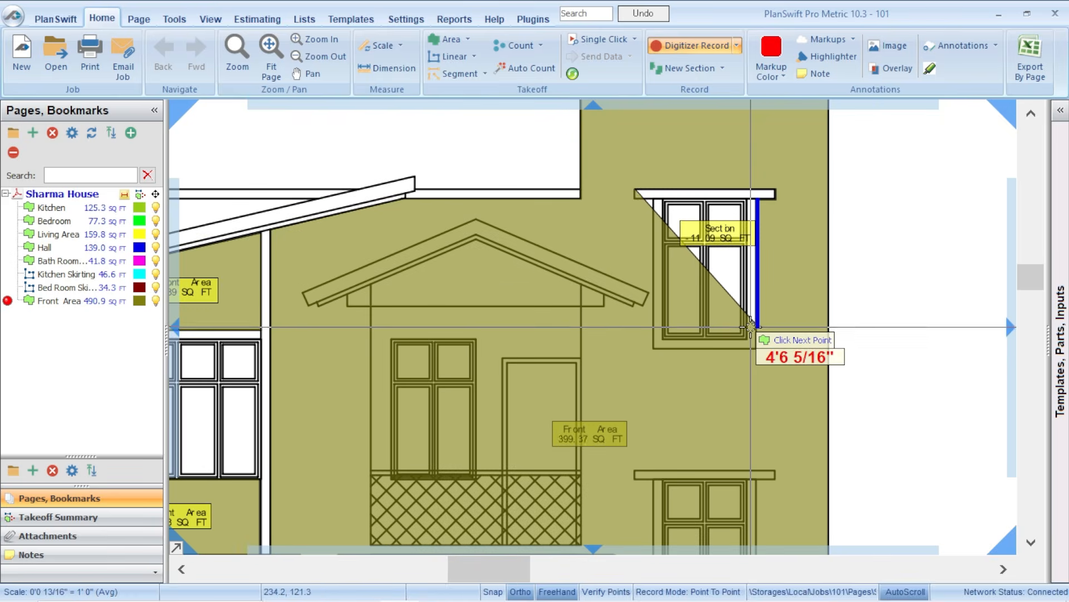
scroll(751, 328, up, 2)
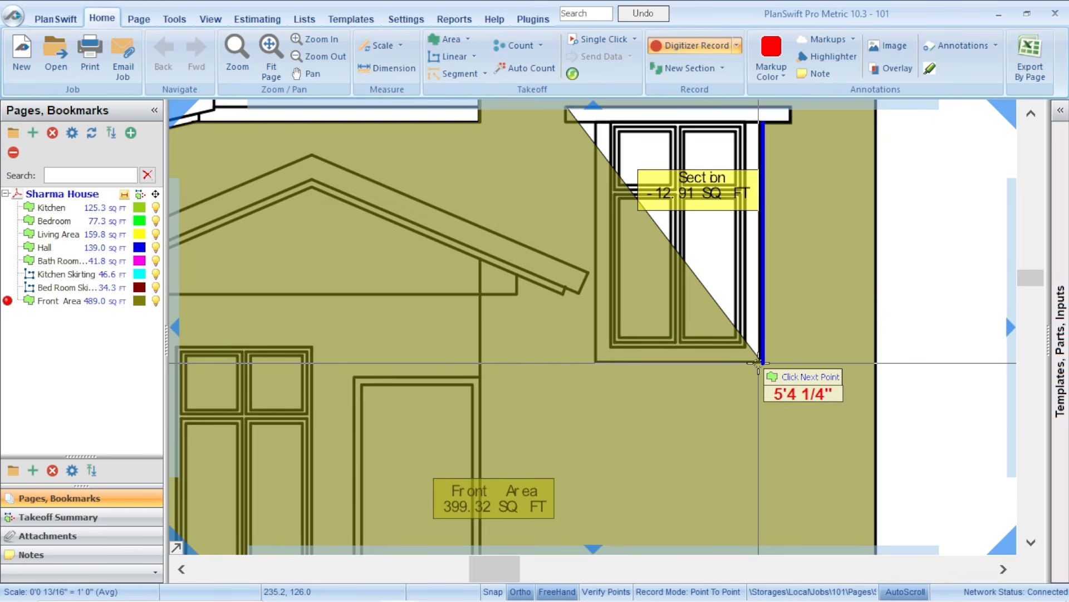
click(760, 362)
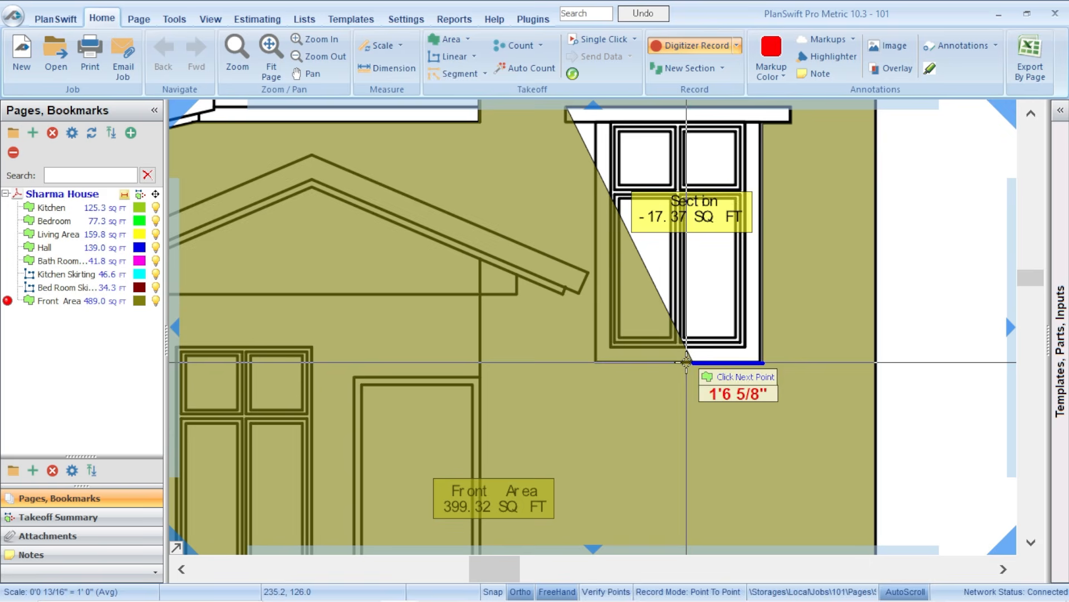
click(594, 362)
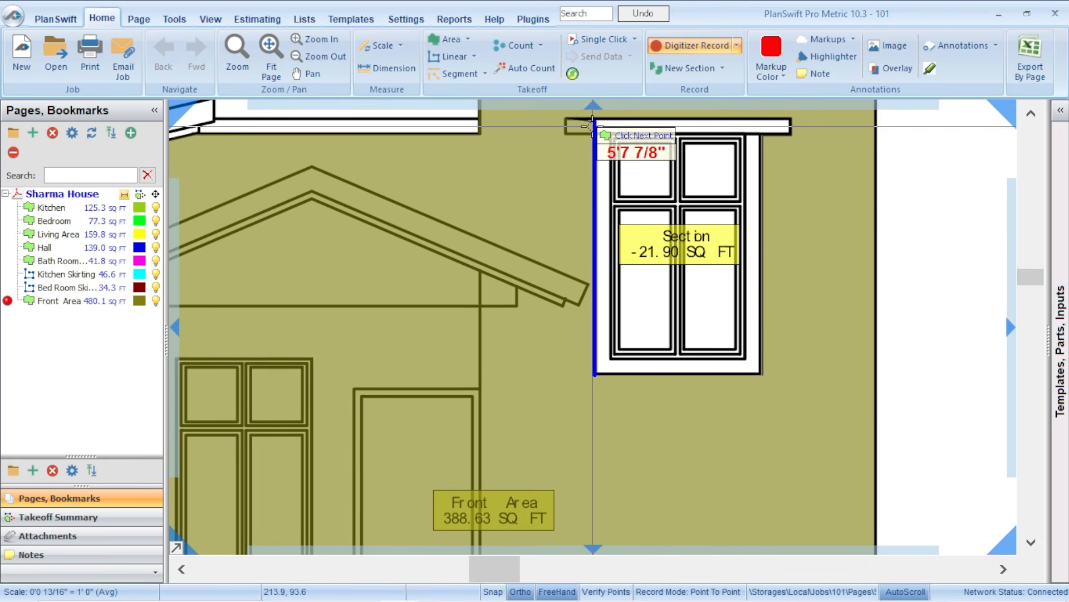
Step: Close the upper right window's subtraction outline up the frame's left side and around the lintel's left end, ending the section
scroll(593, 132, up, 1)
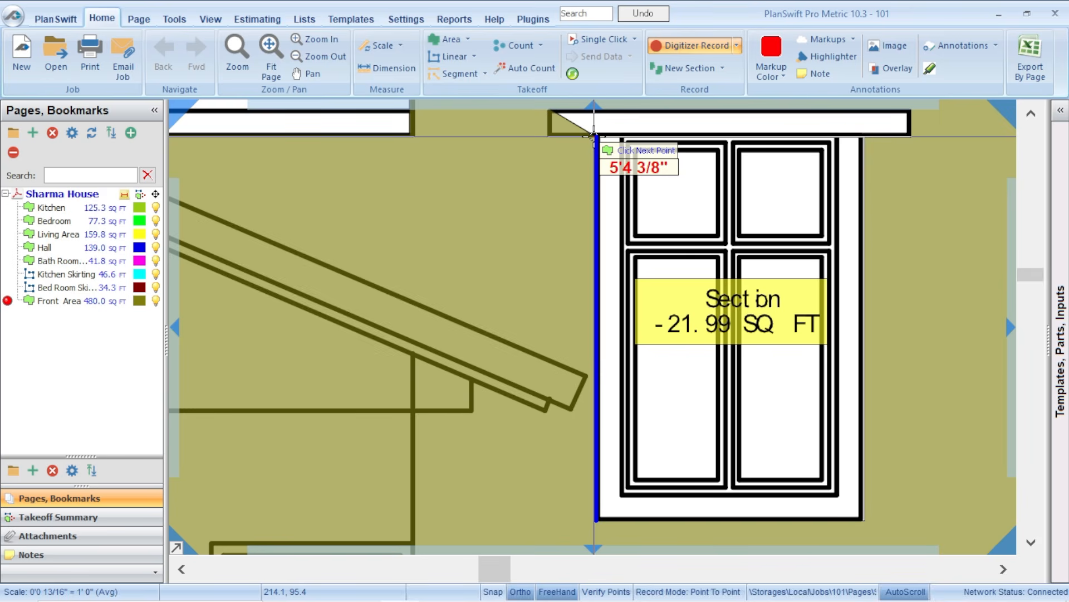
click(593, 135)
click(550, 135)
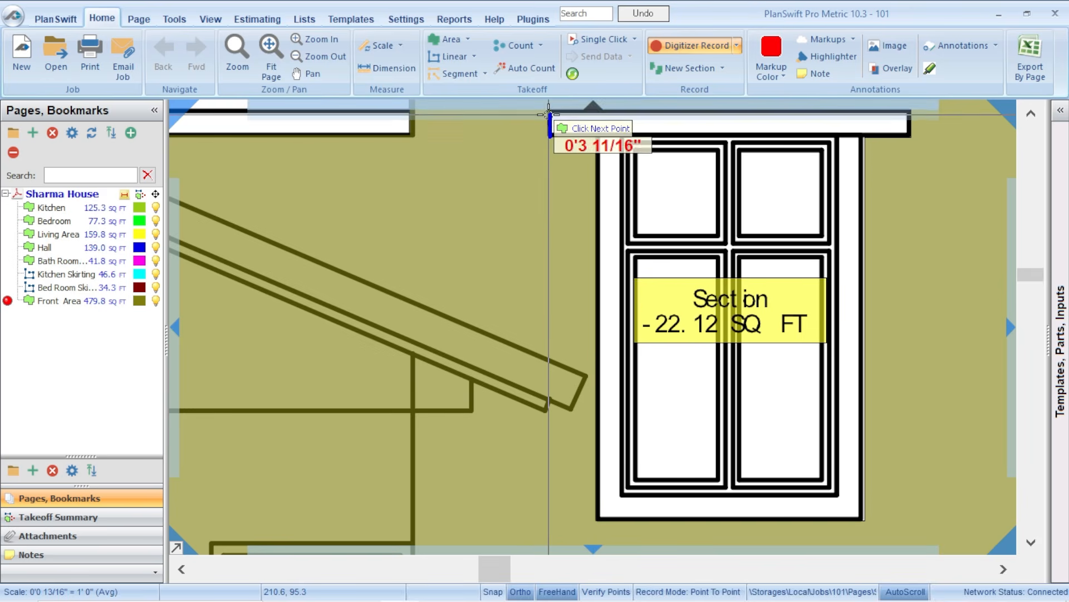
right_click(550, 134)
click(563, 167)
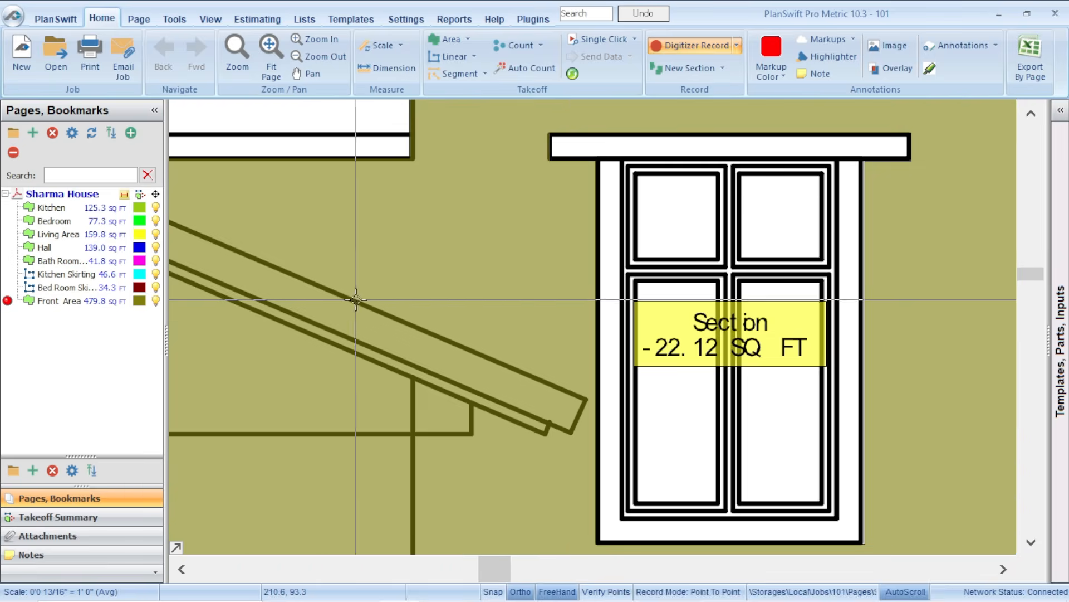
Step: Start a point-to-point subtraction for the lower right window, tracing its lintel across the top and down the right end
scroll(568, 314, down, 3)
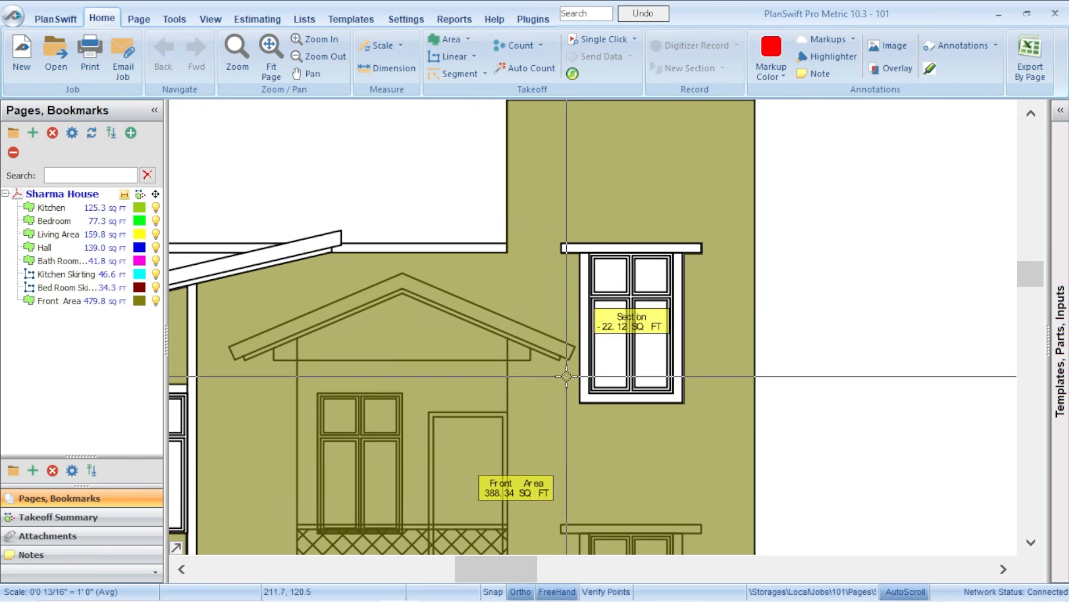
scroll(506, 482, up, 1)
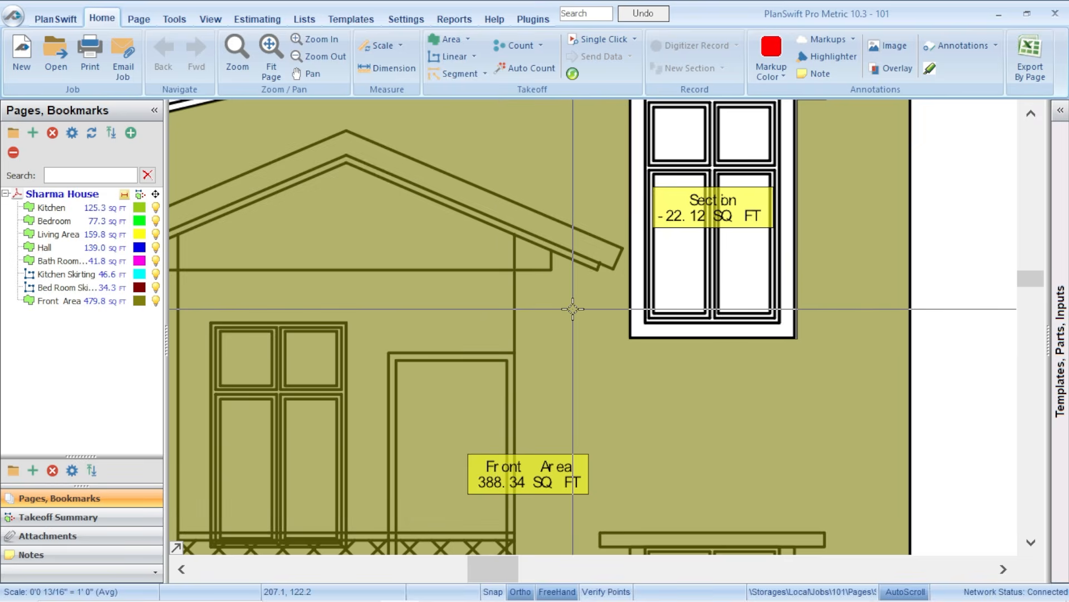
scroll(590, 295, down, 1)
scroll(609, 282, down, 2)
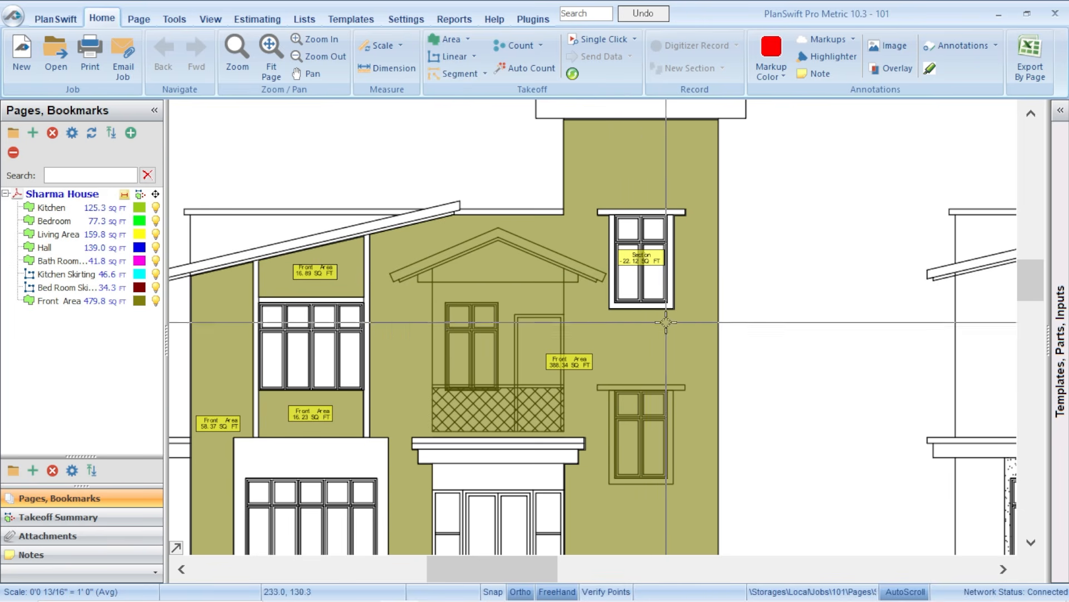
scroll(657, 323, down, 2)
scroll(636, 363, up, 2)
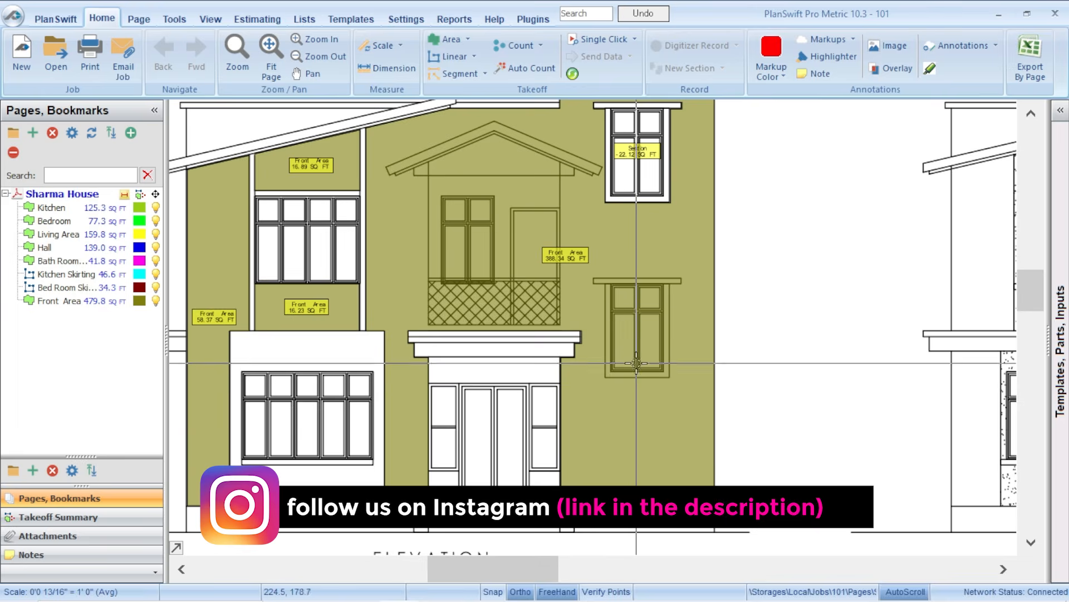
scroll(637, 311, up, 2)
mouse_move(620, 290)
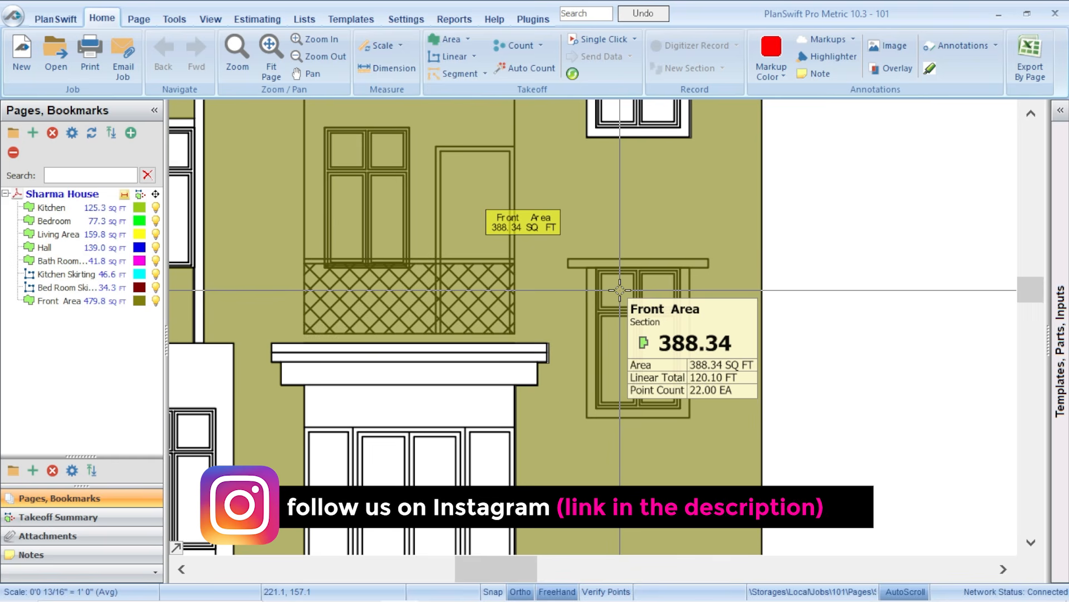
right_click(619, 290)
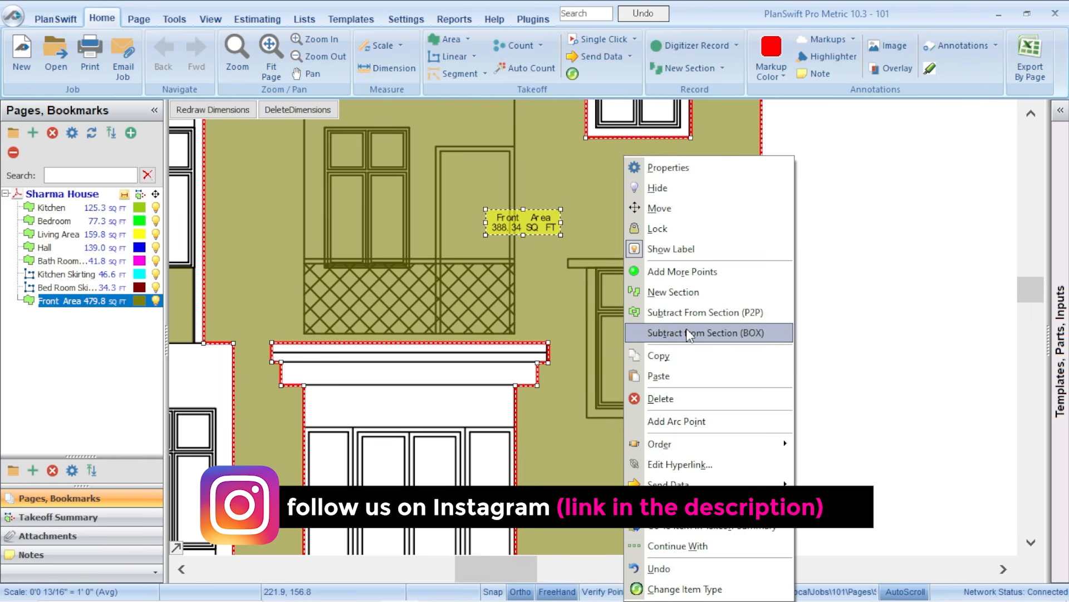
click(686, 318)
click(615, 291)
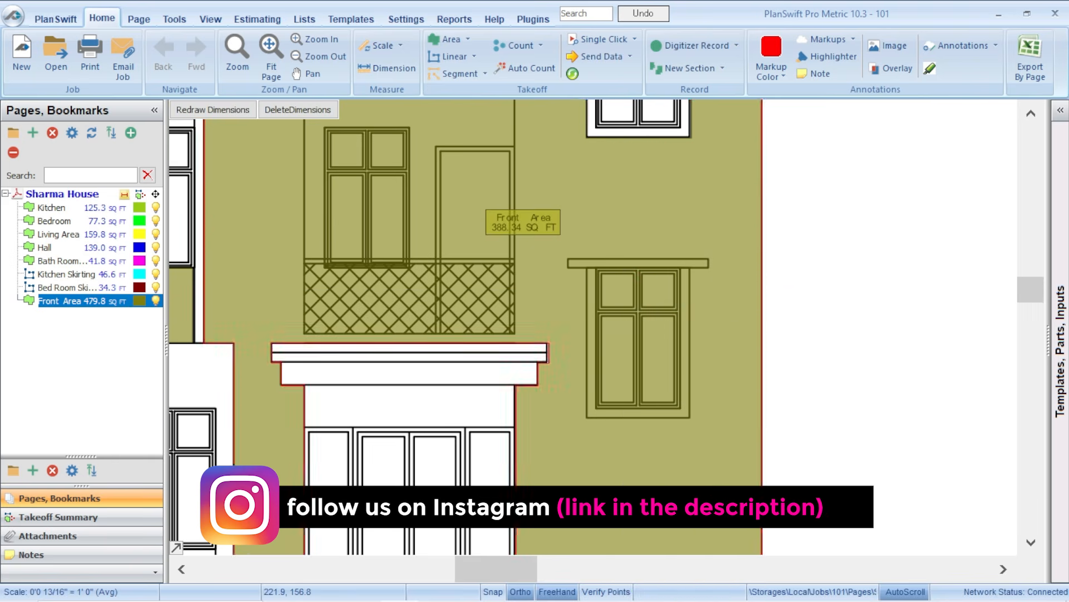
scroll(615, 291, up, 2)
scroll(546, 238, up, 2)
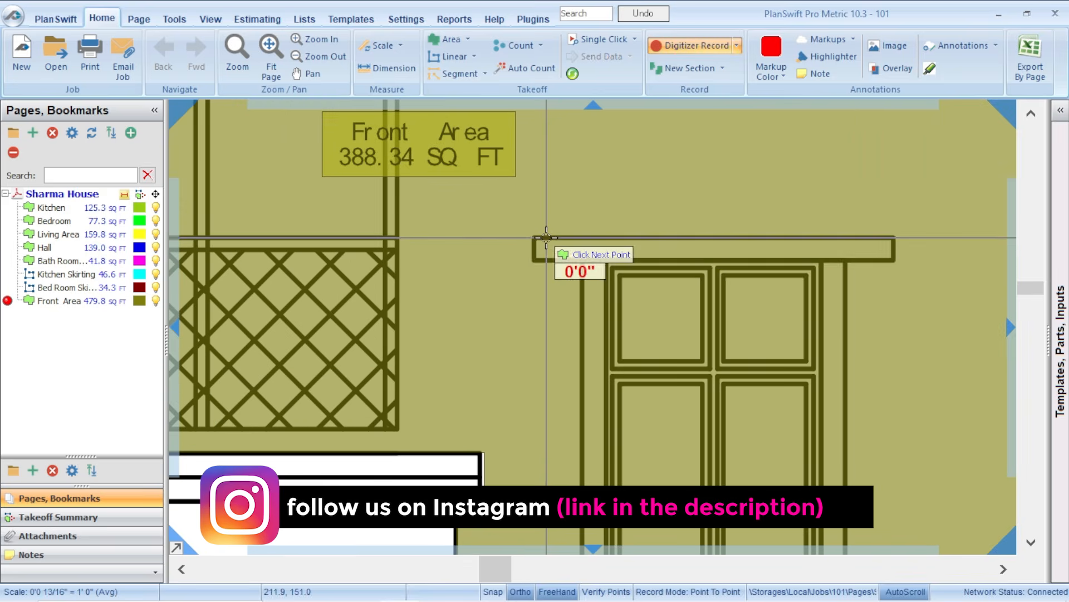
click(895, 238)
click(894, 260)
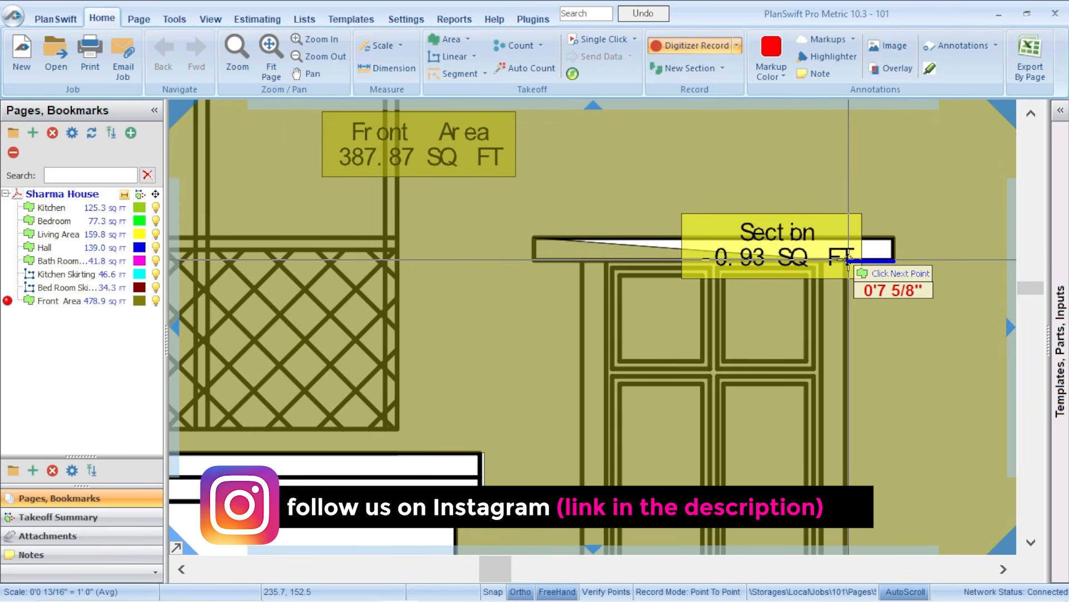
Step: Carry the lower right window's subtraction outline down the frame's right side and along its bottom edge to the left corner
scroll(848, 260, down, 3)
scroll(844, 397, up, 2)
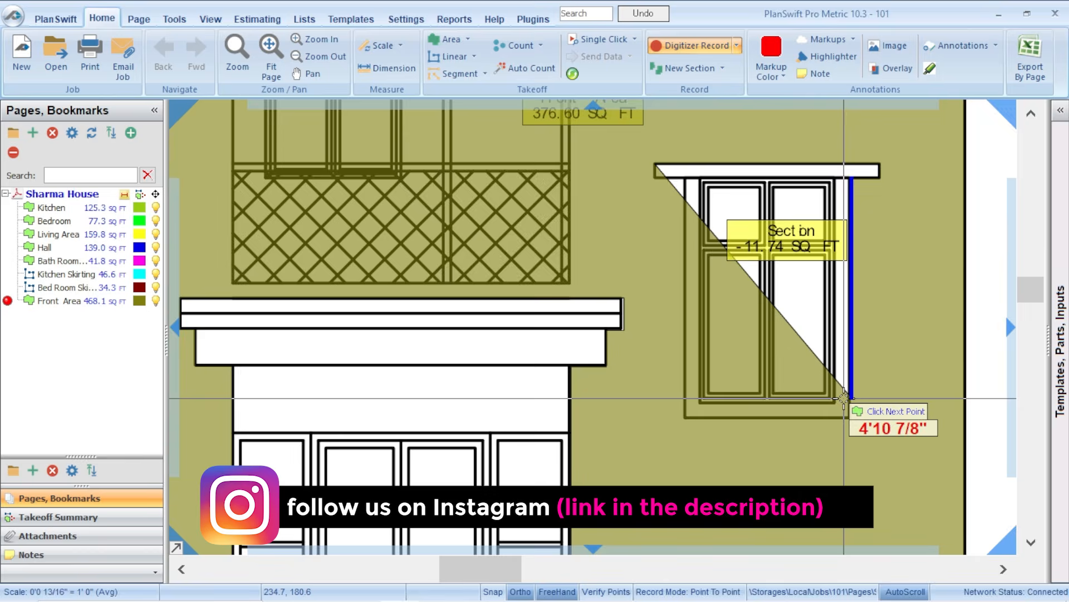
scroll(844, 398, up, 2)
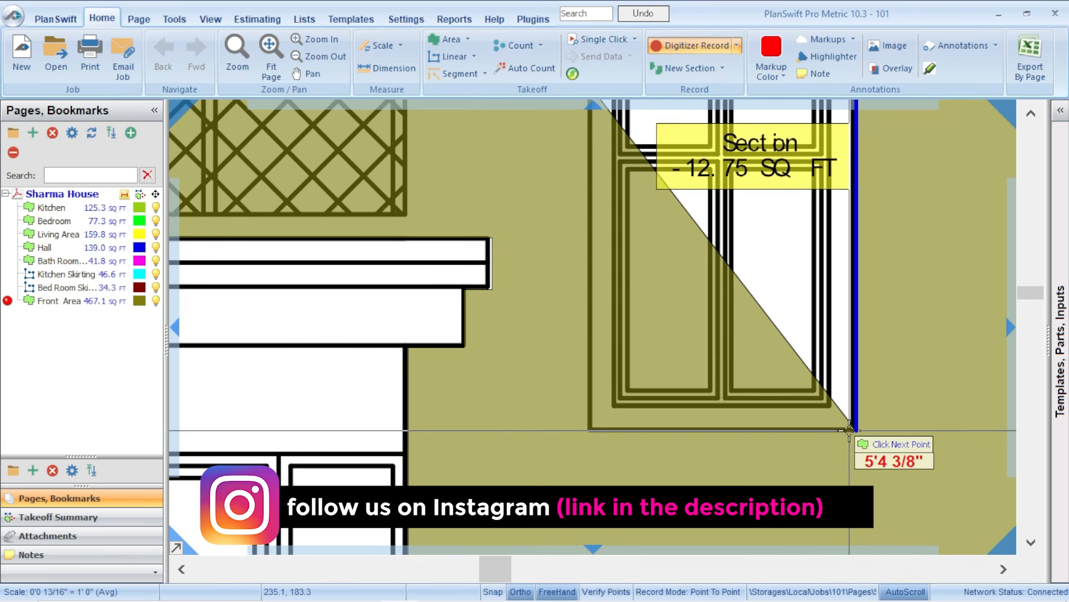
click(850, 430)
click(590, 431)
Step: Close the lower right window's subtraction outline up the frame's left side and around the lintel's left end, ending the section
scroll(595, 426, down, 2)
scroll(591, 328, up, 2)
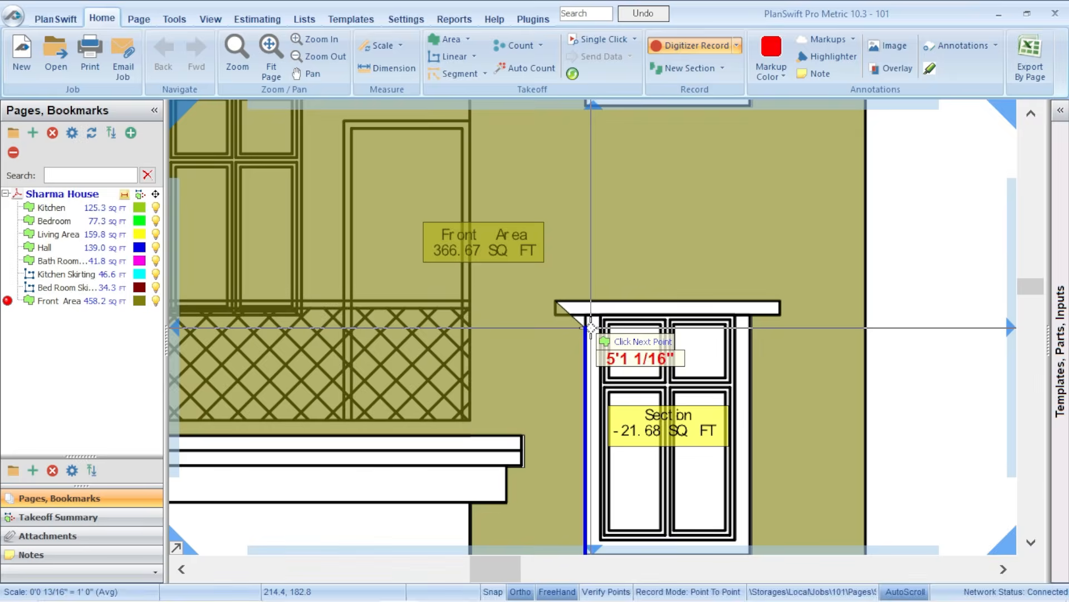
scroll(590, 328, up, 2)
click(585, 306)
click(534, 305)
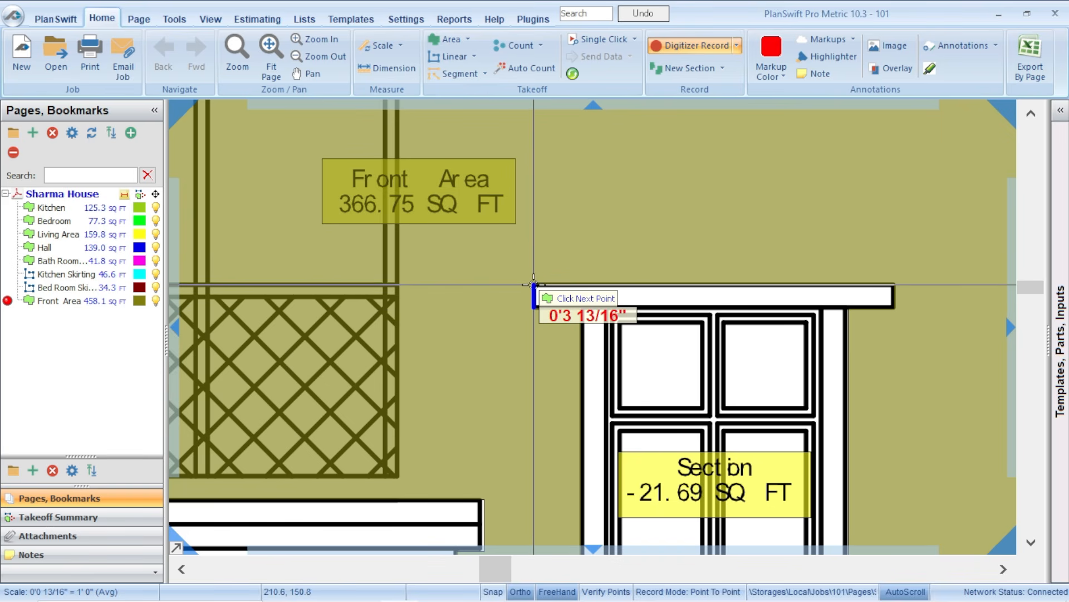
right_click(533, 285)
click(544, 318)
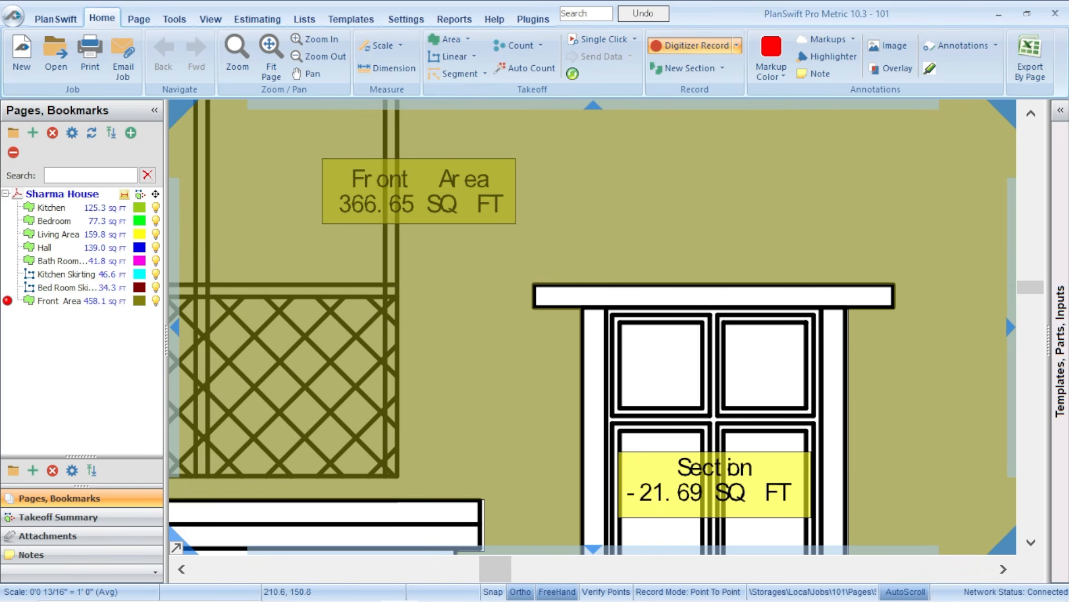
Step: Start a point-to-point subtraction for the gabled balcony on the main front wall, tracing its roof from the left eave over the ridge to the right eave
scroll(750, 352, down, 3)
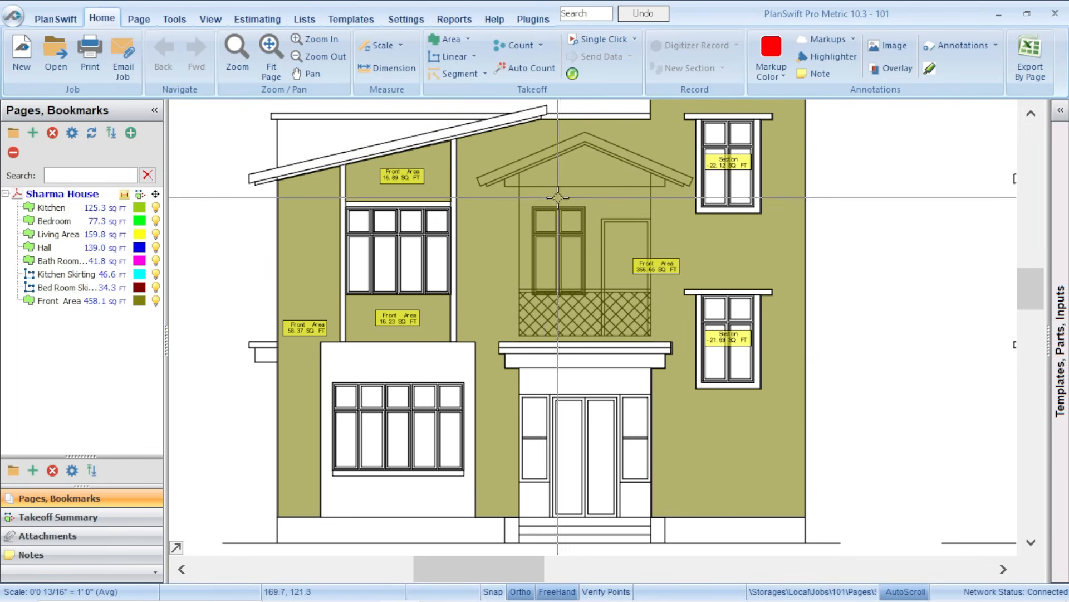
right_click(613, 174)
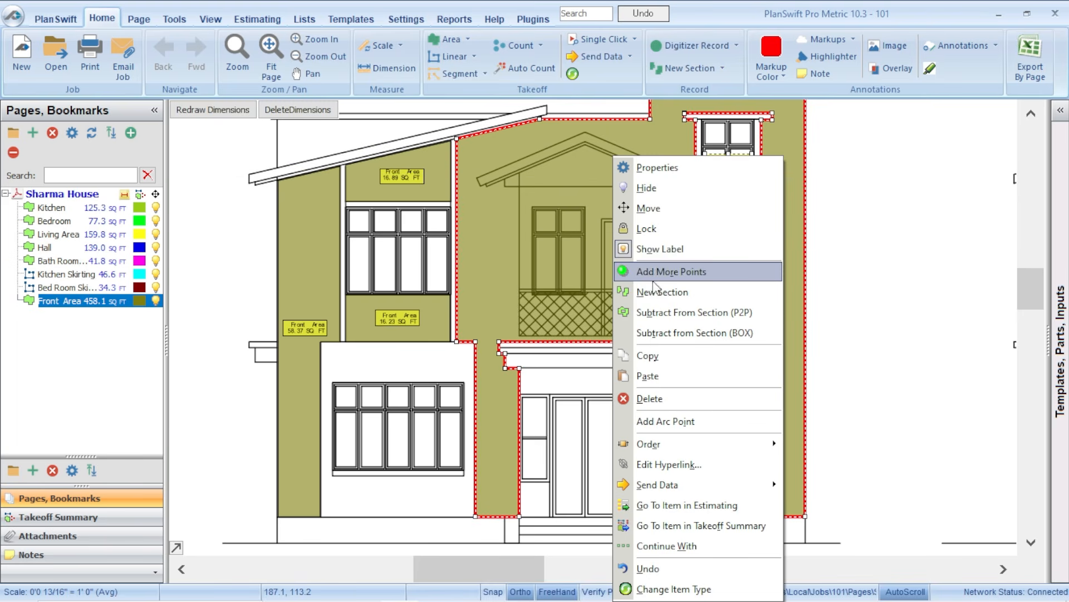
click(651, 314)
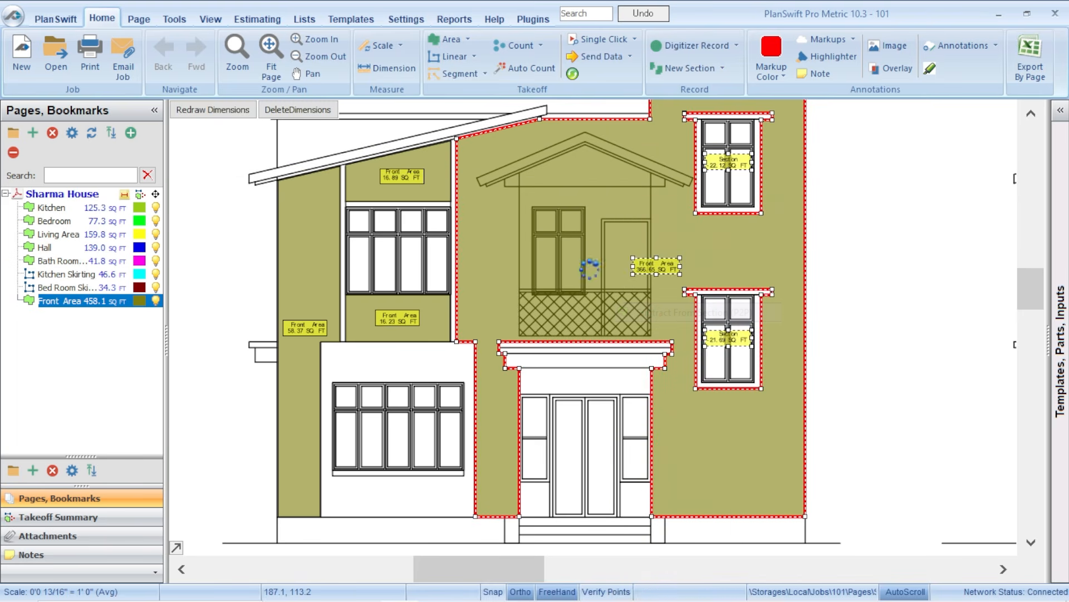
scroll(599, 156, up, 5)
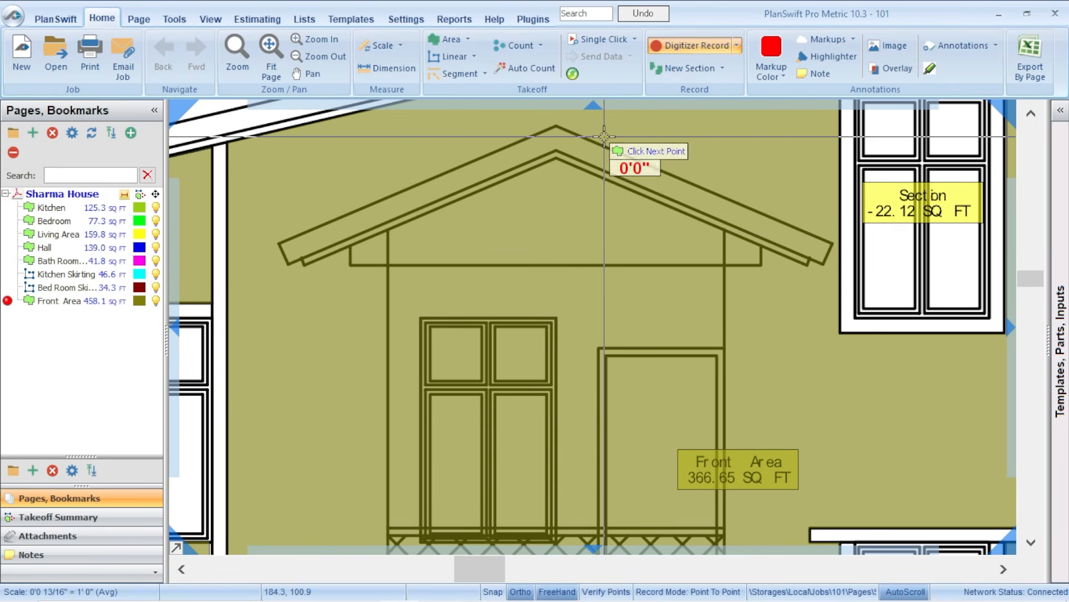
click(278, 242)
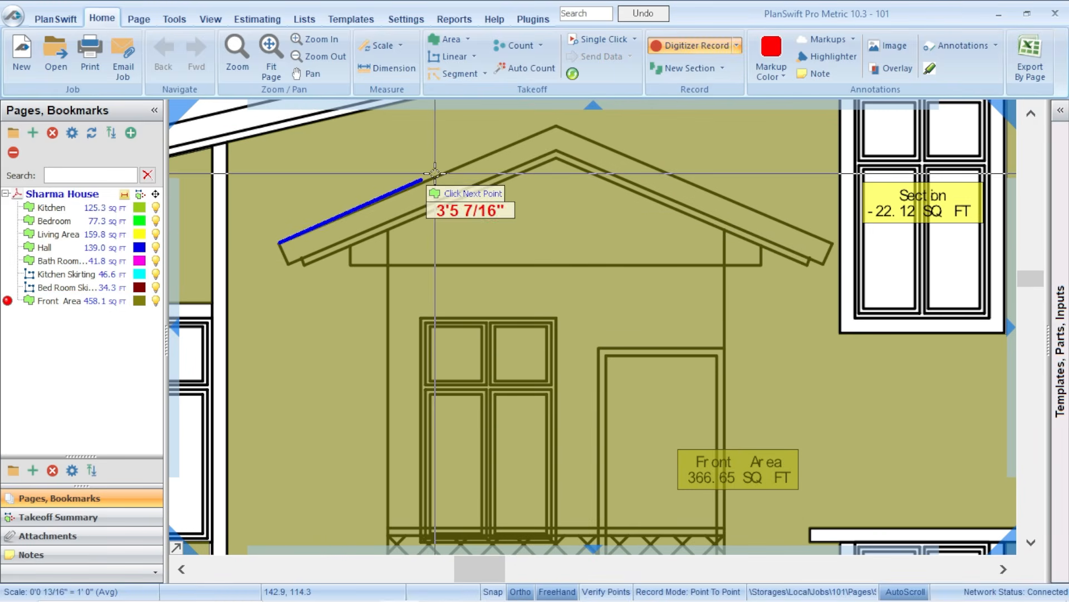
click(555, 127)
scroll(795, 234, up, 2)
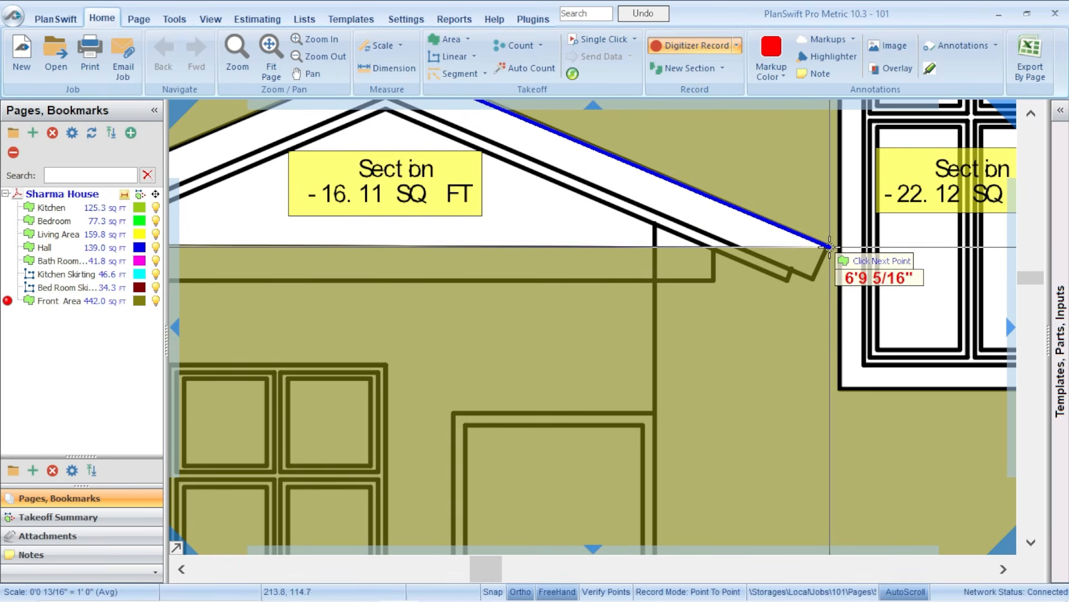
click(829, 245)
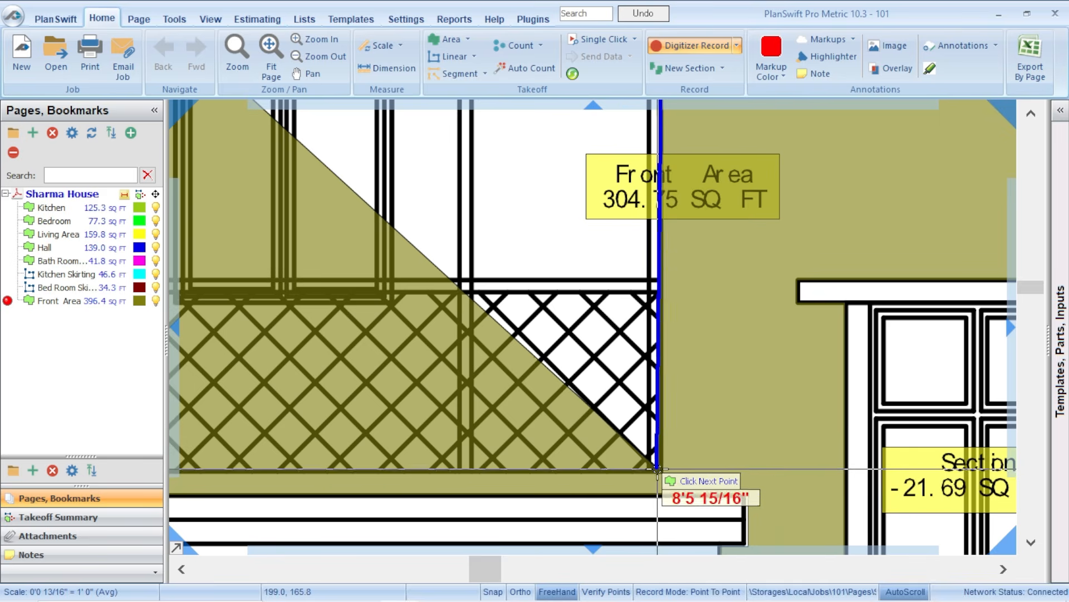
Step: Carry the balcony's subtraction outline to the railing's lower right corner and along its bottom edge to the lower left corner
click(663, 472)
scroll(663, 472, down, 3)
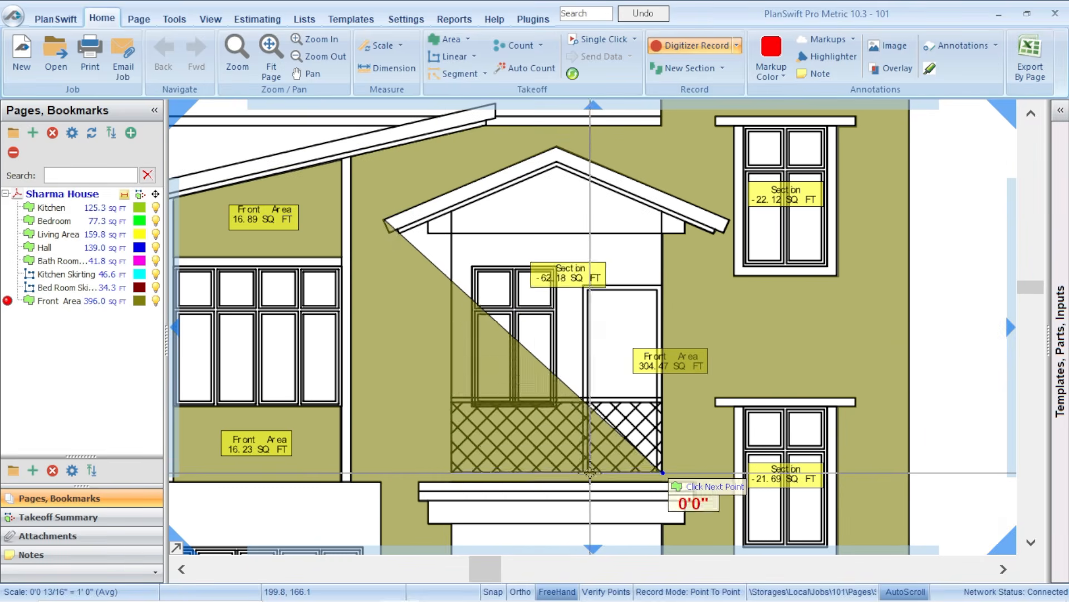
scroll(446, 473, up, 3)
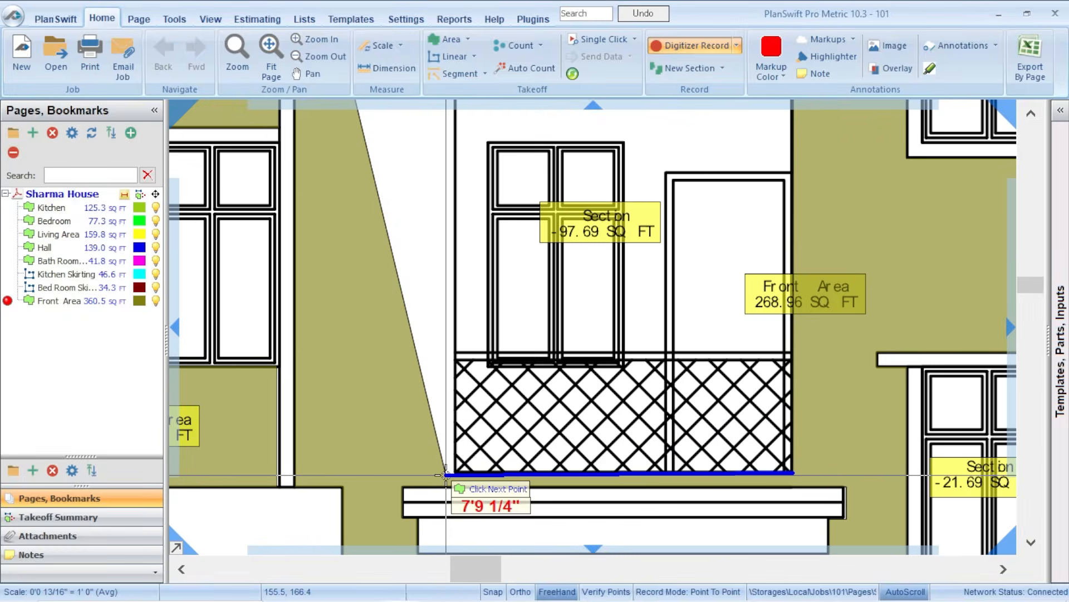
click(461, 470)
scroll(461, 438, down, 3)
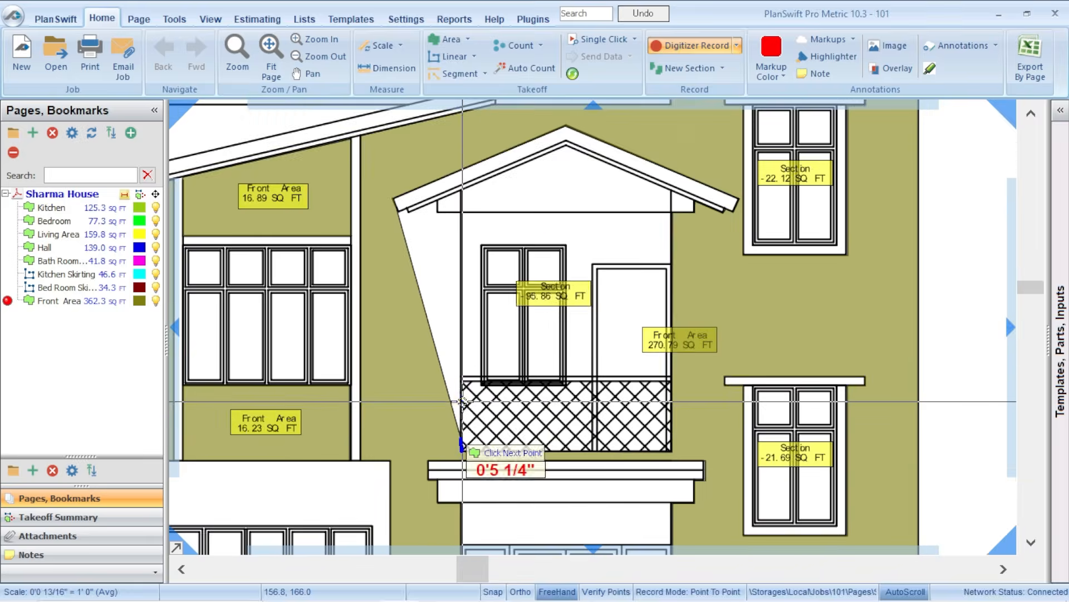
Step: Close the balcony's subtraction outline up its left side and around the beam end and left eave's underside, ending the section
scroll(460, 430, up, 1)
scroll(456, 290, up, 2)
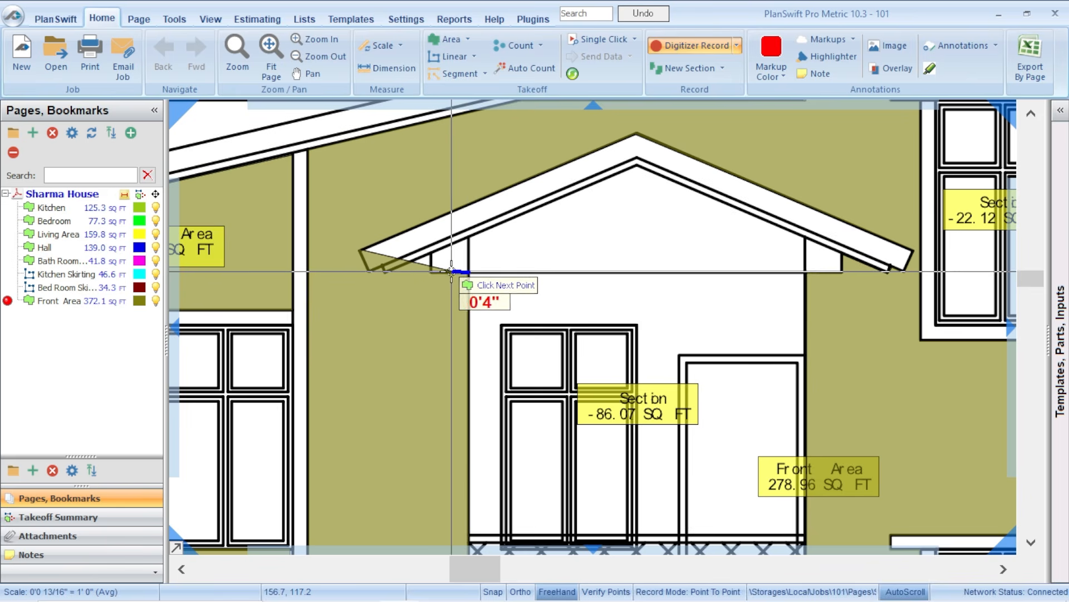
click(432, 271)
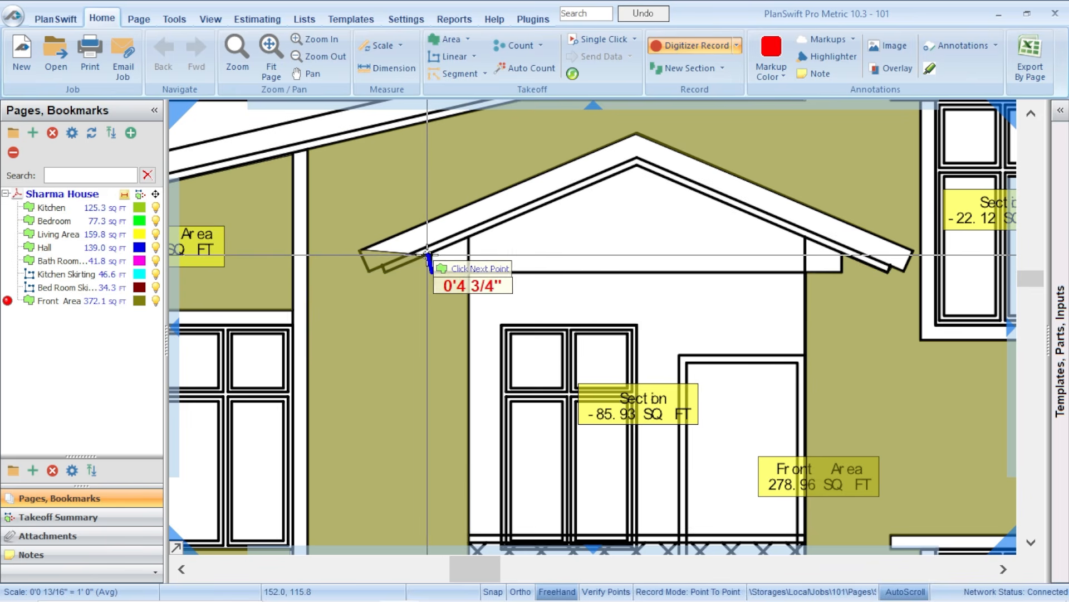
scroll(428, 255, up, 1)
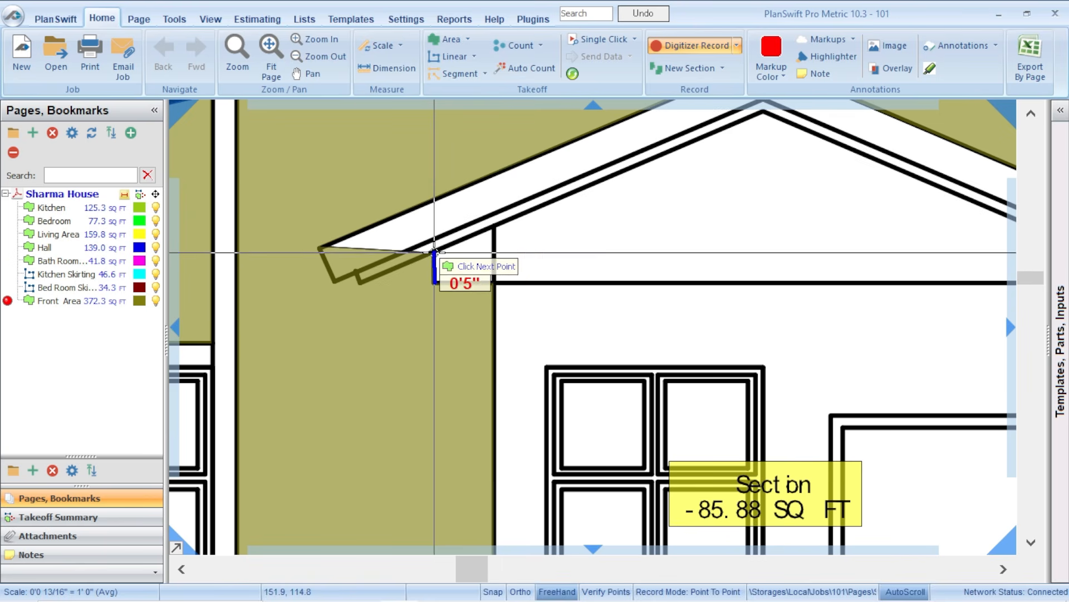
click(435, 252)
click(357, 272)
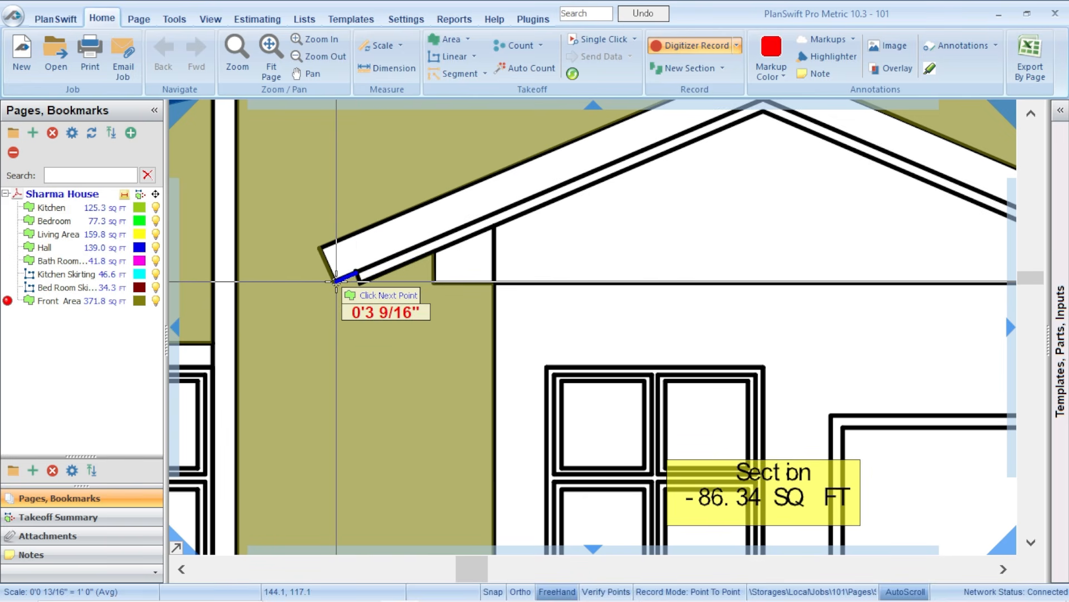
right_click(320, 250)
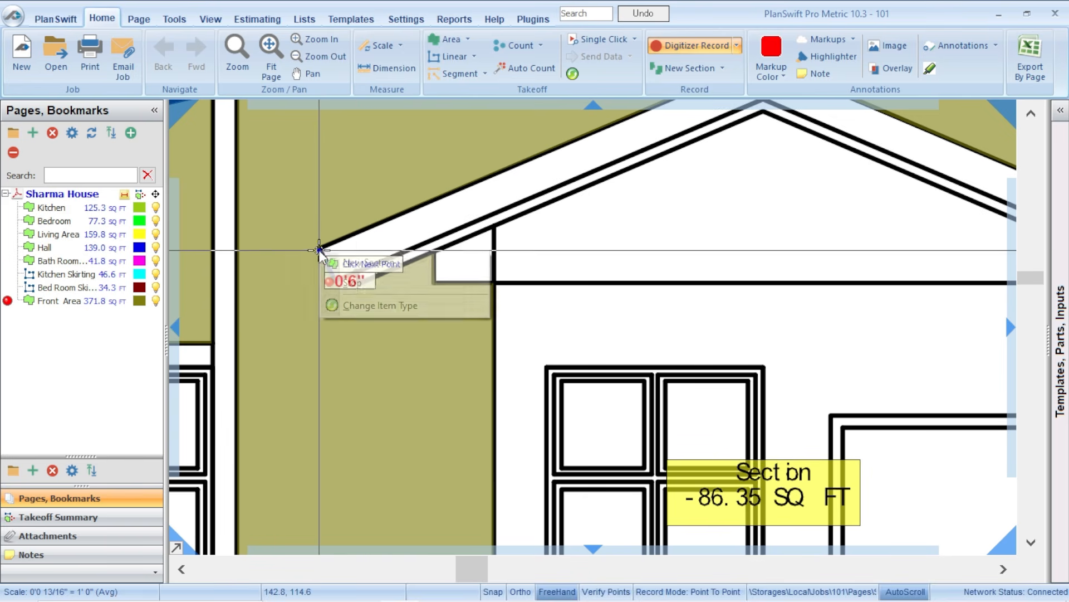
click(348, 284)
scroll(466, 263, down, 2)
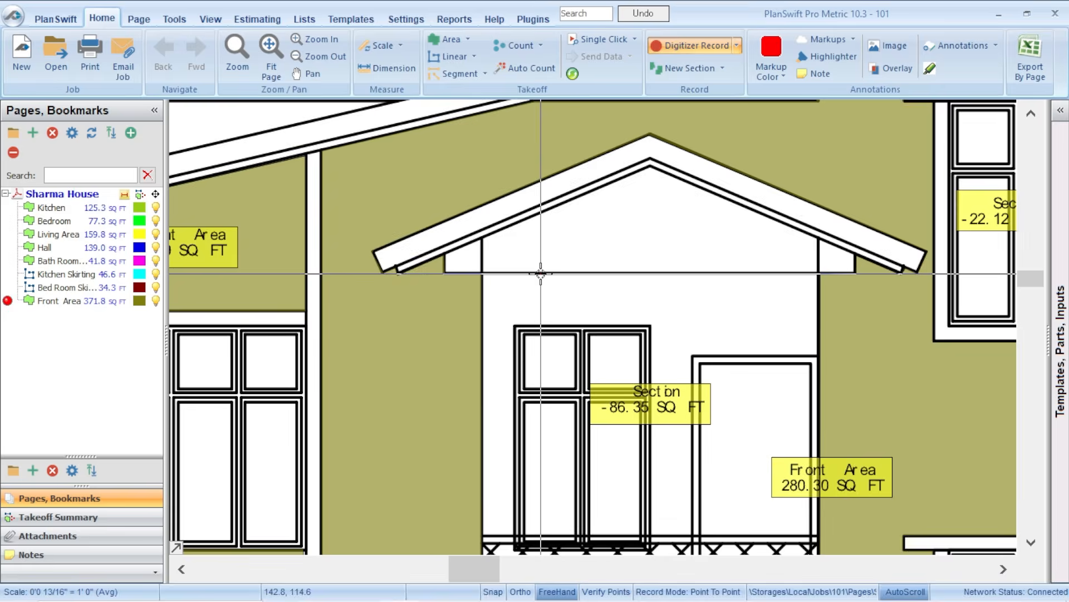
Step: Inspect the option 1 elevation's front wall area around the subtracted balcony and right-hand windows
scroll(541, 273, down, 5)
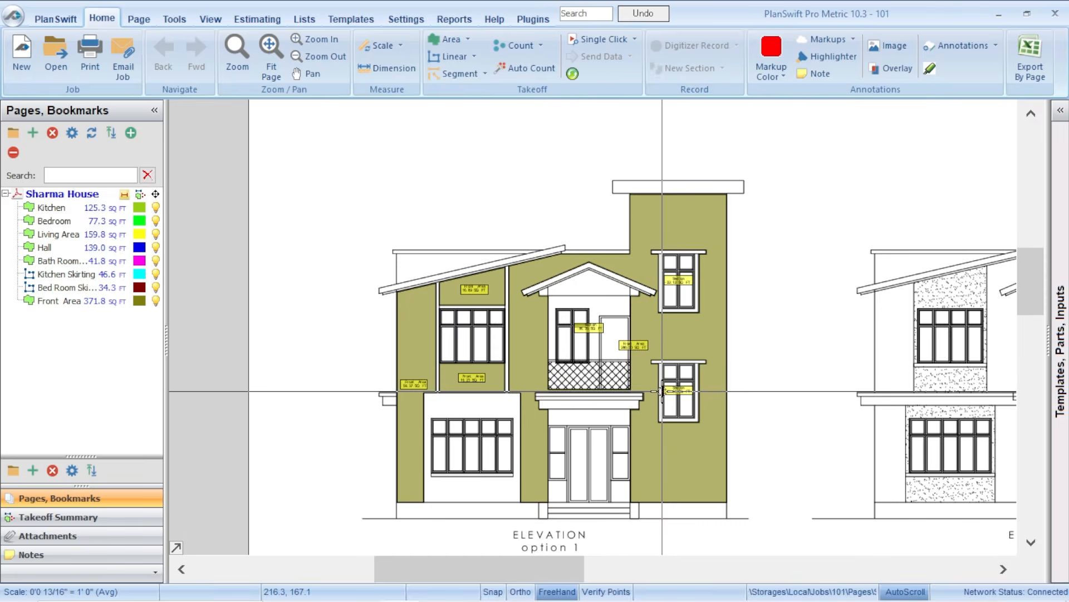
scroll(662, 391, up, 6)
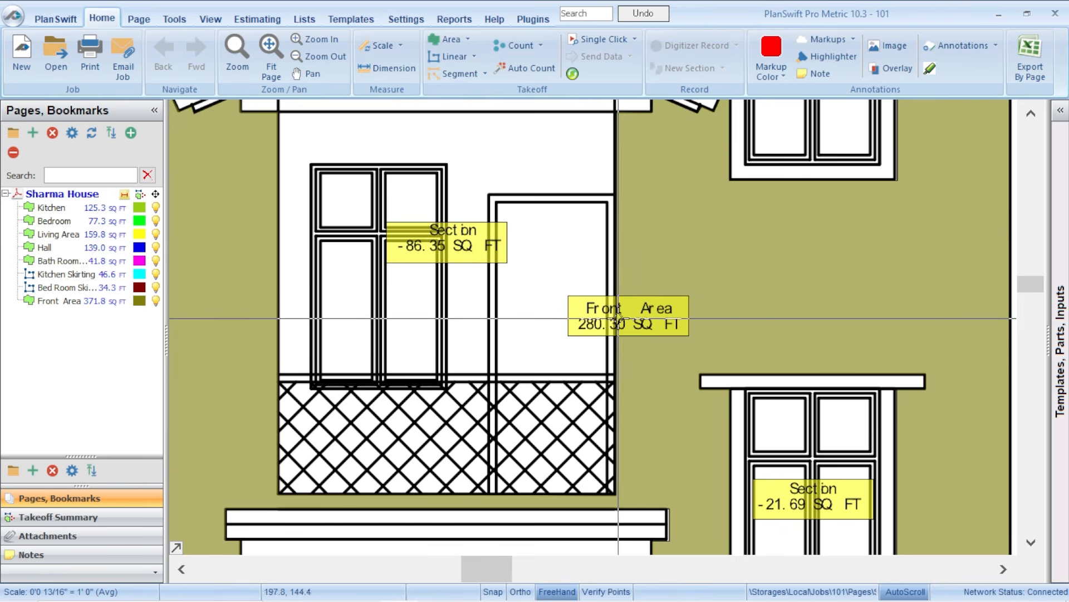
scroll(713, 277, down, 2)
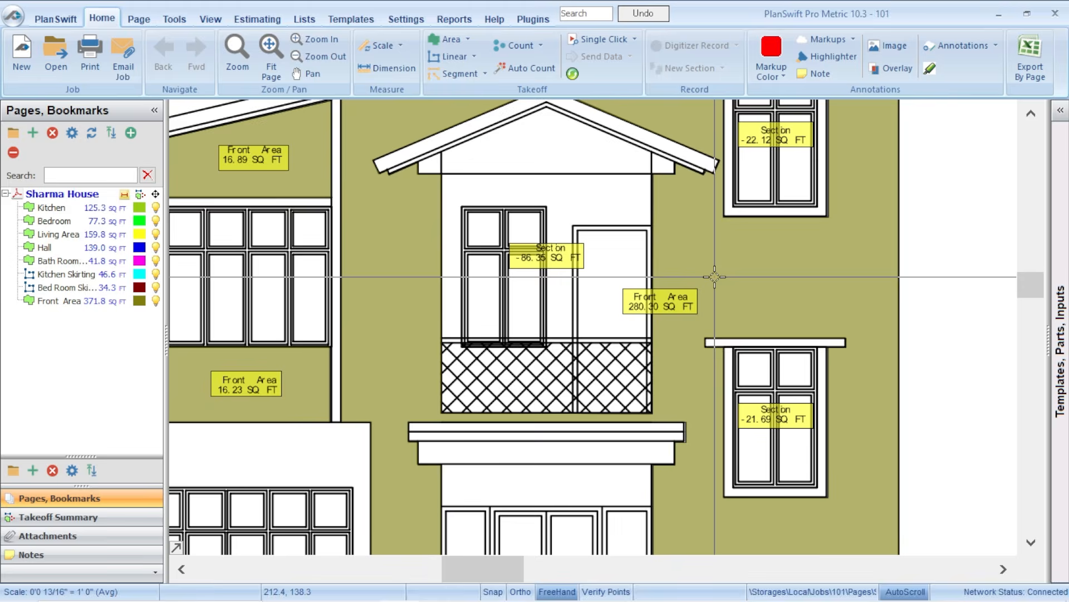
scroll(733, 306, down, 1)
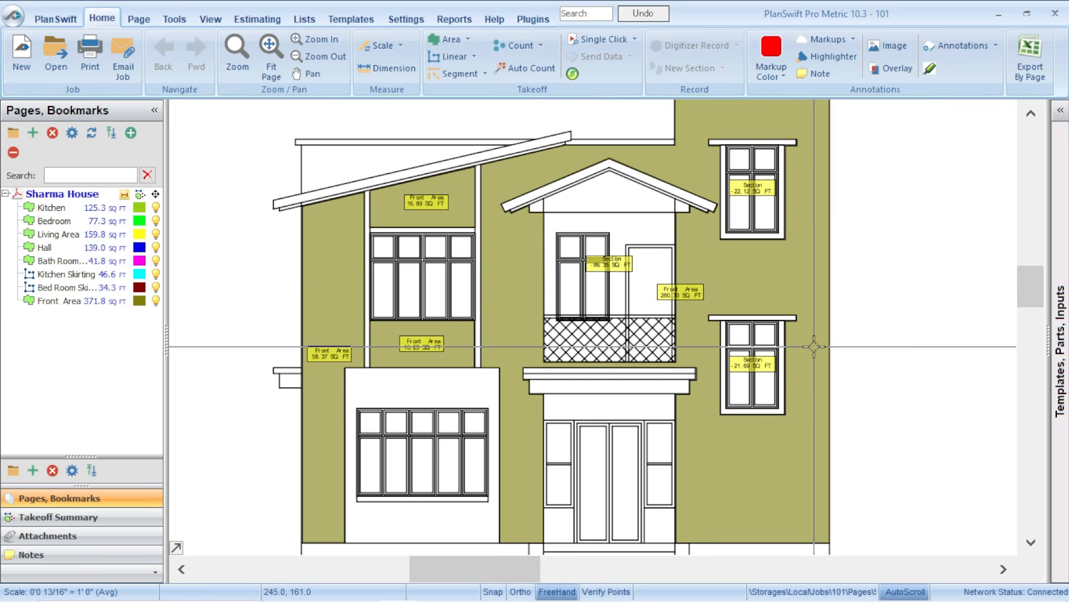
scroll(830, 357, down, 1)
scroll(854, 362, up, 1)
scroll(593, 326, right, 3)
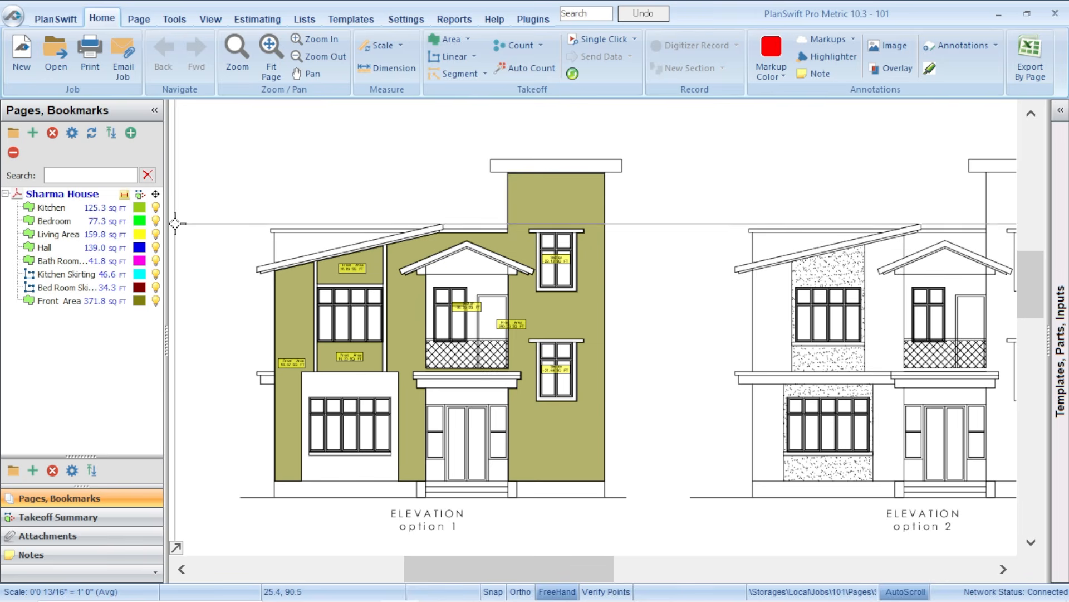
Step: Widen the Sharma House takeoff list to fit the full item names and quantities
drag(166, 333, 200, 334)
drag(159, 188, 157, 305)
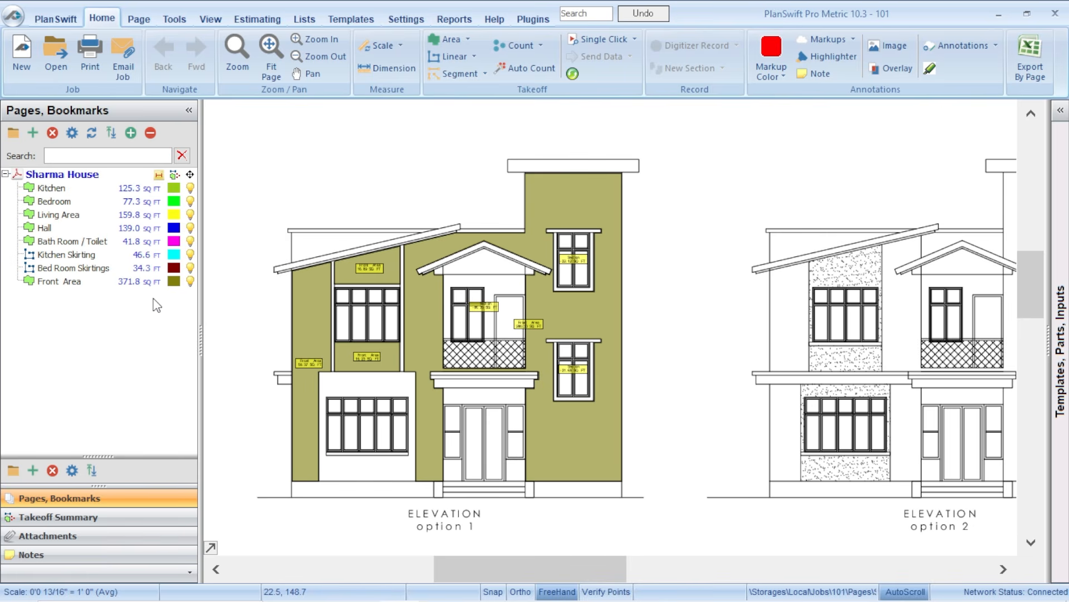
Step: Review the takeoff quantities in the Default estimate's New Item layout, and return to the drawing with both elevations and the floor plans in view
click(259, 20)
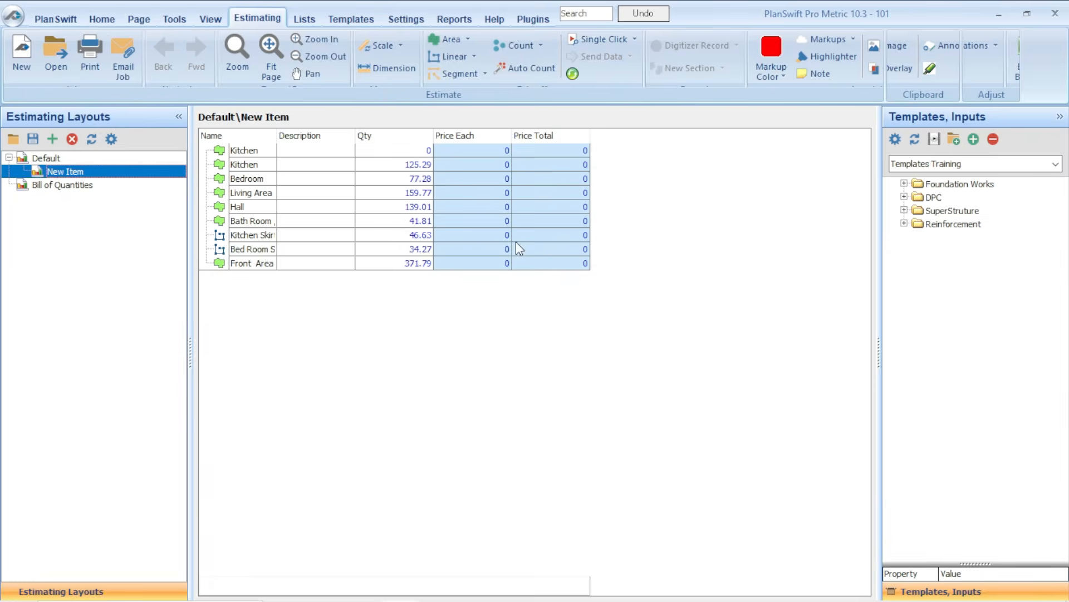
click(362, 166)
click(264, 211)
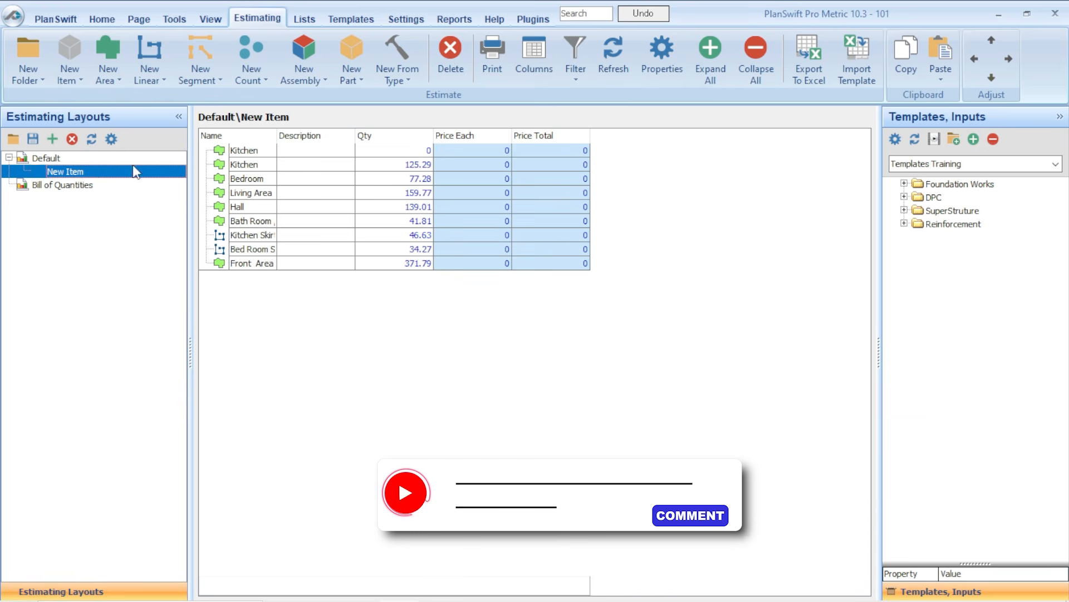
click(102, 25)
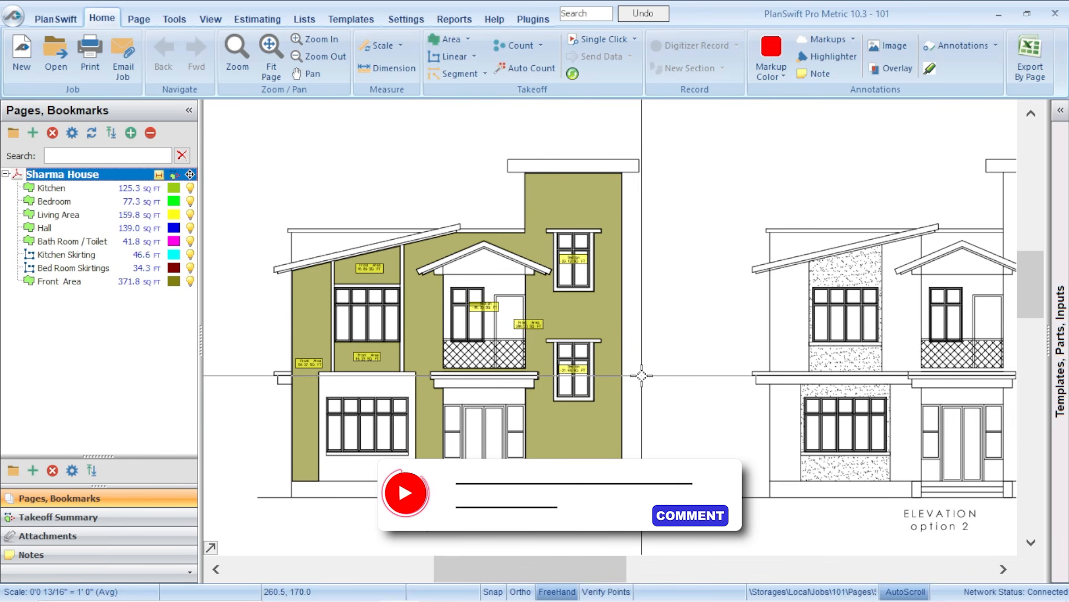
scroll(686, 388, down, 2)
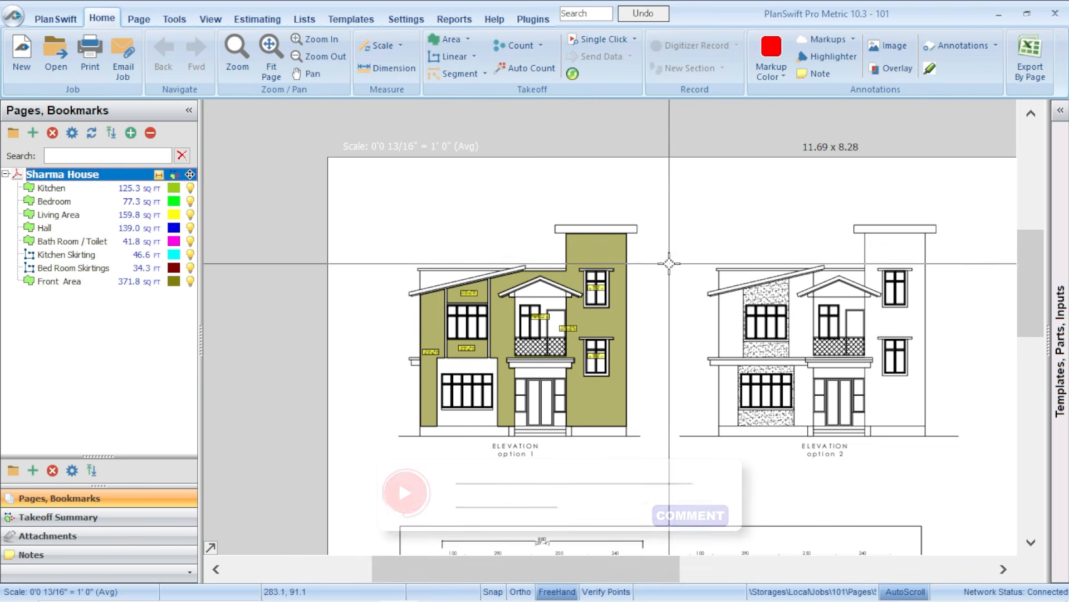
drag(775, 456, 670, 390)
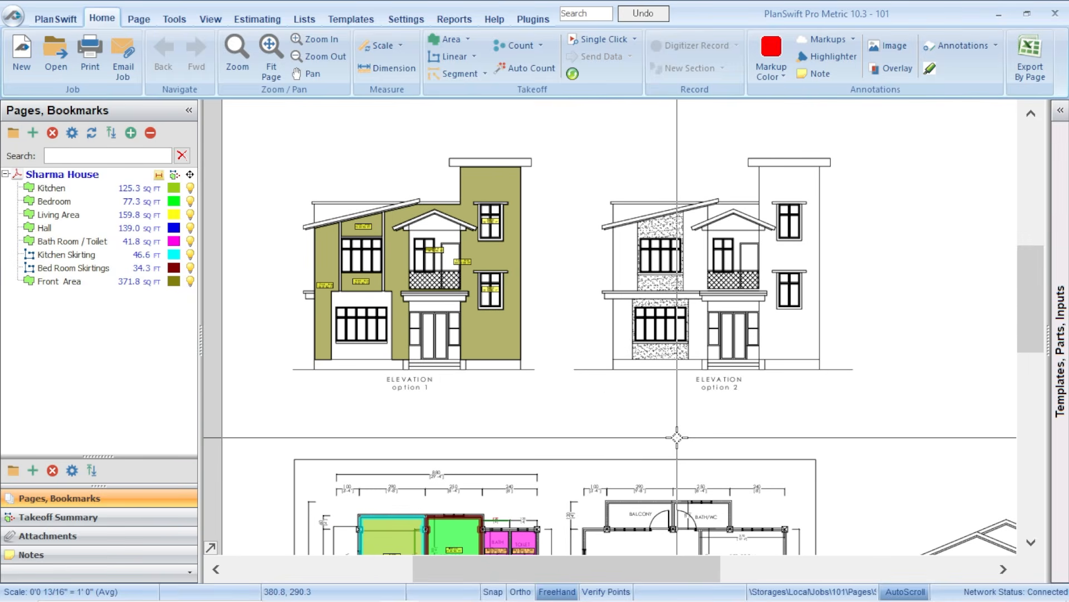